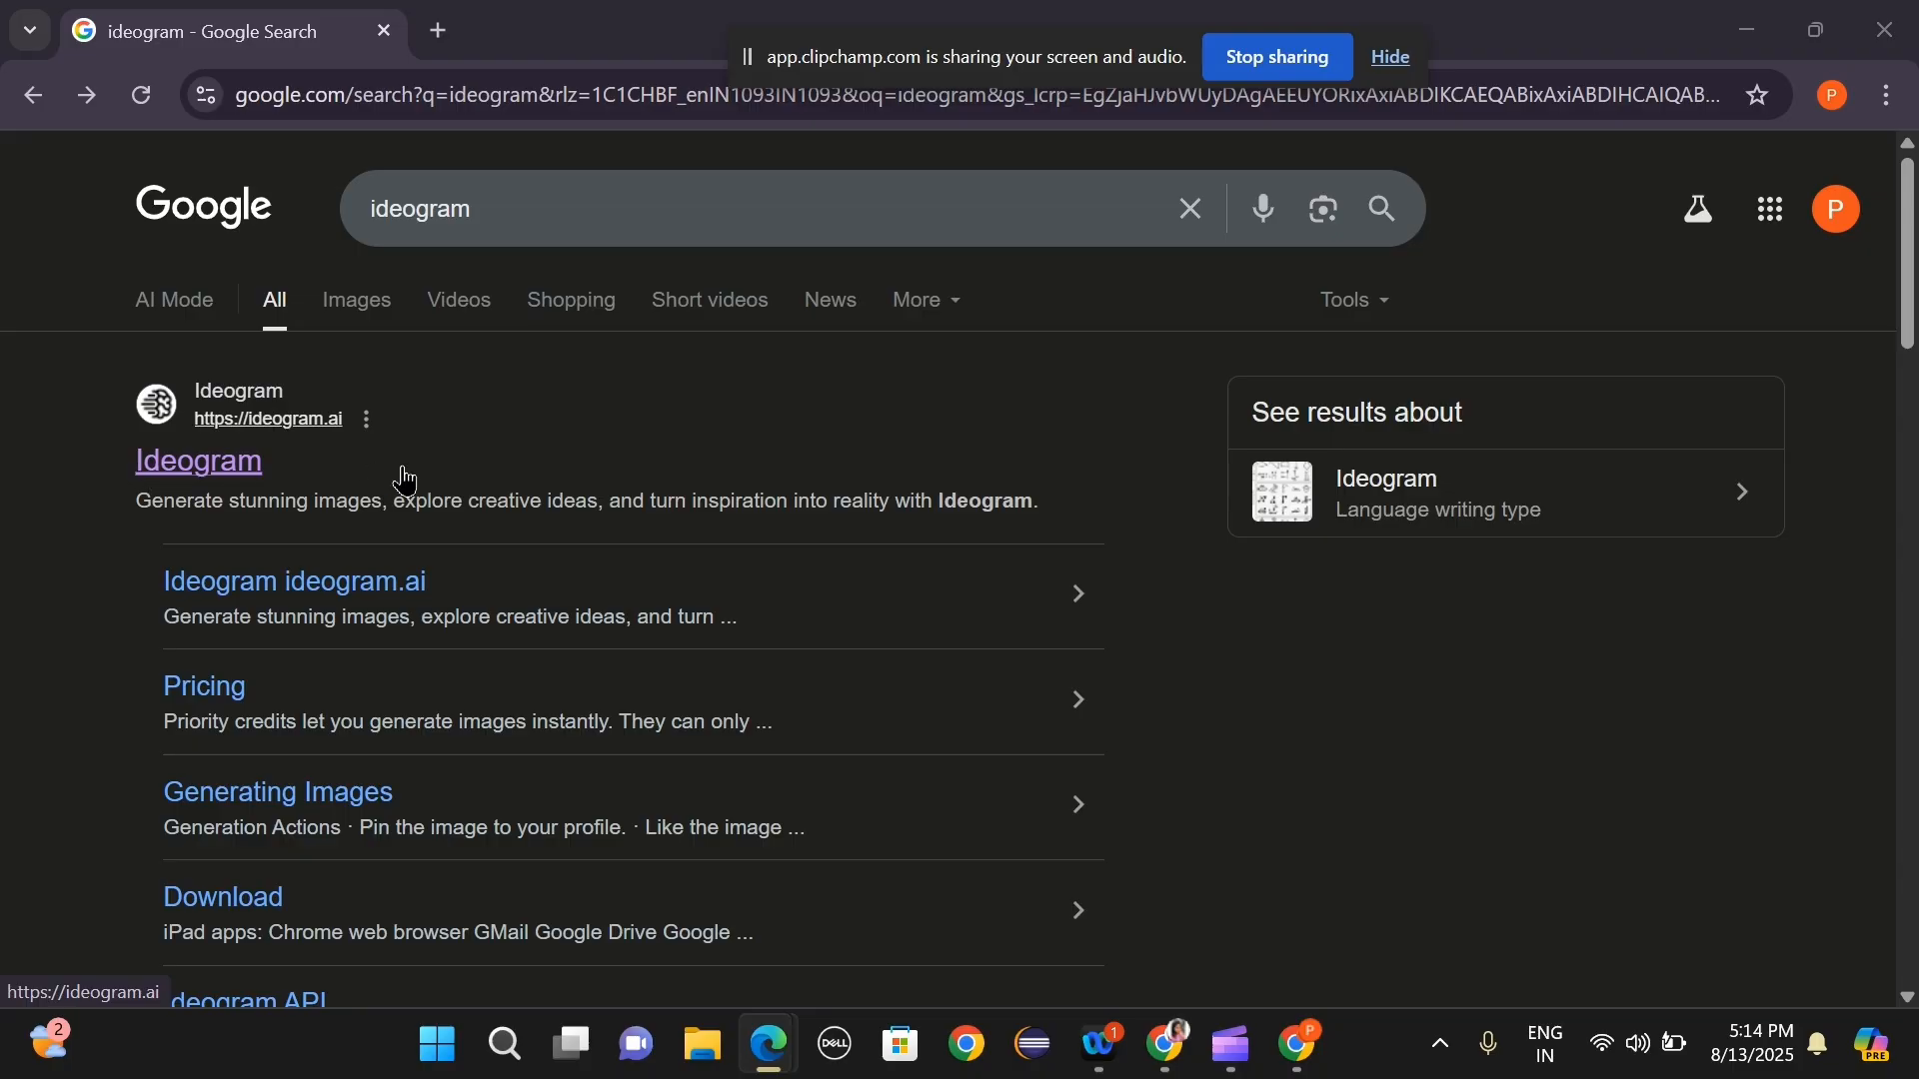
Open the official Ideogram website from the search results and decline its analytics tracking.
{"action": "left_click", "coordinate": [198, 478]}
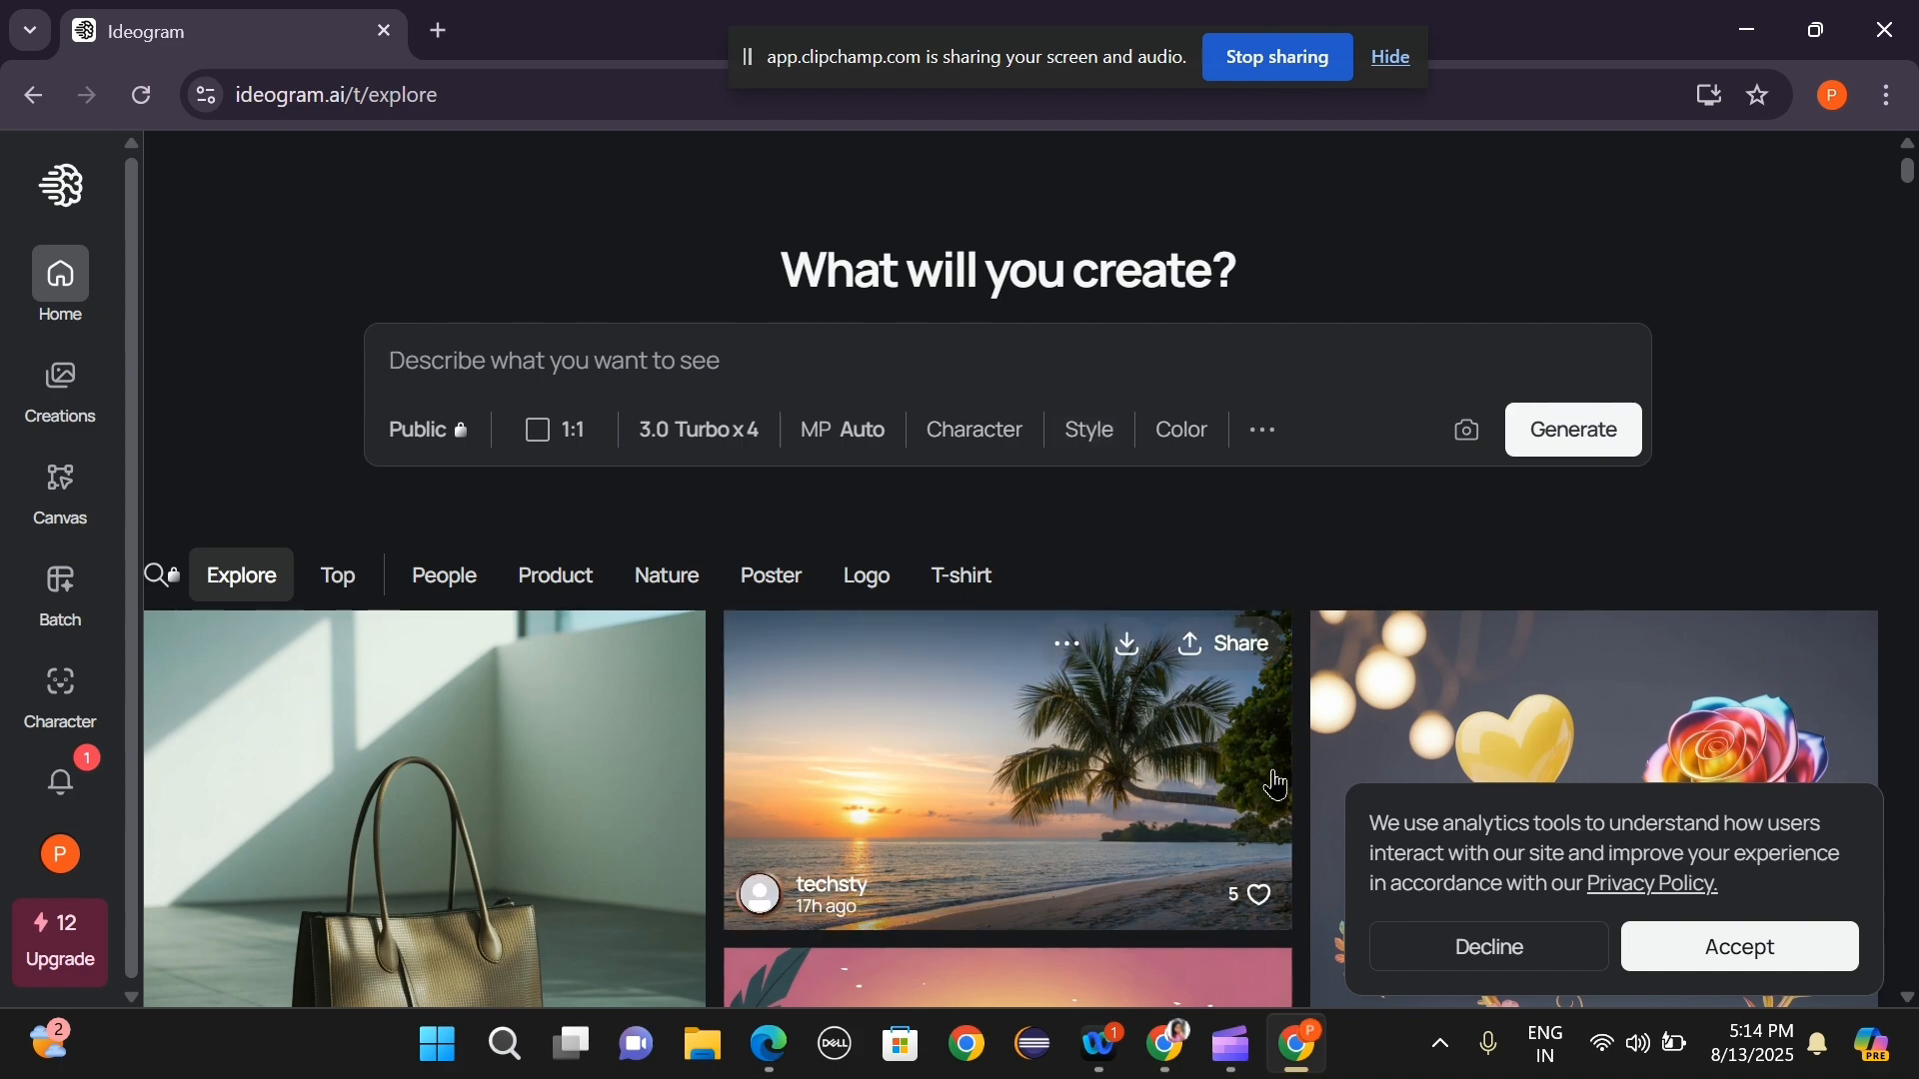
{"action": "left_click", "coordinate": [1454, 944]}
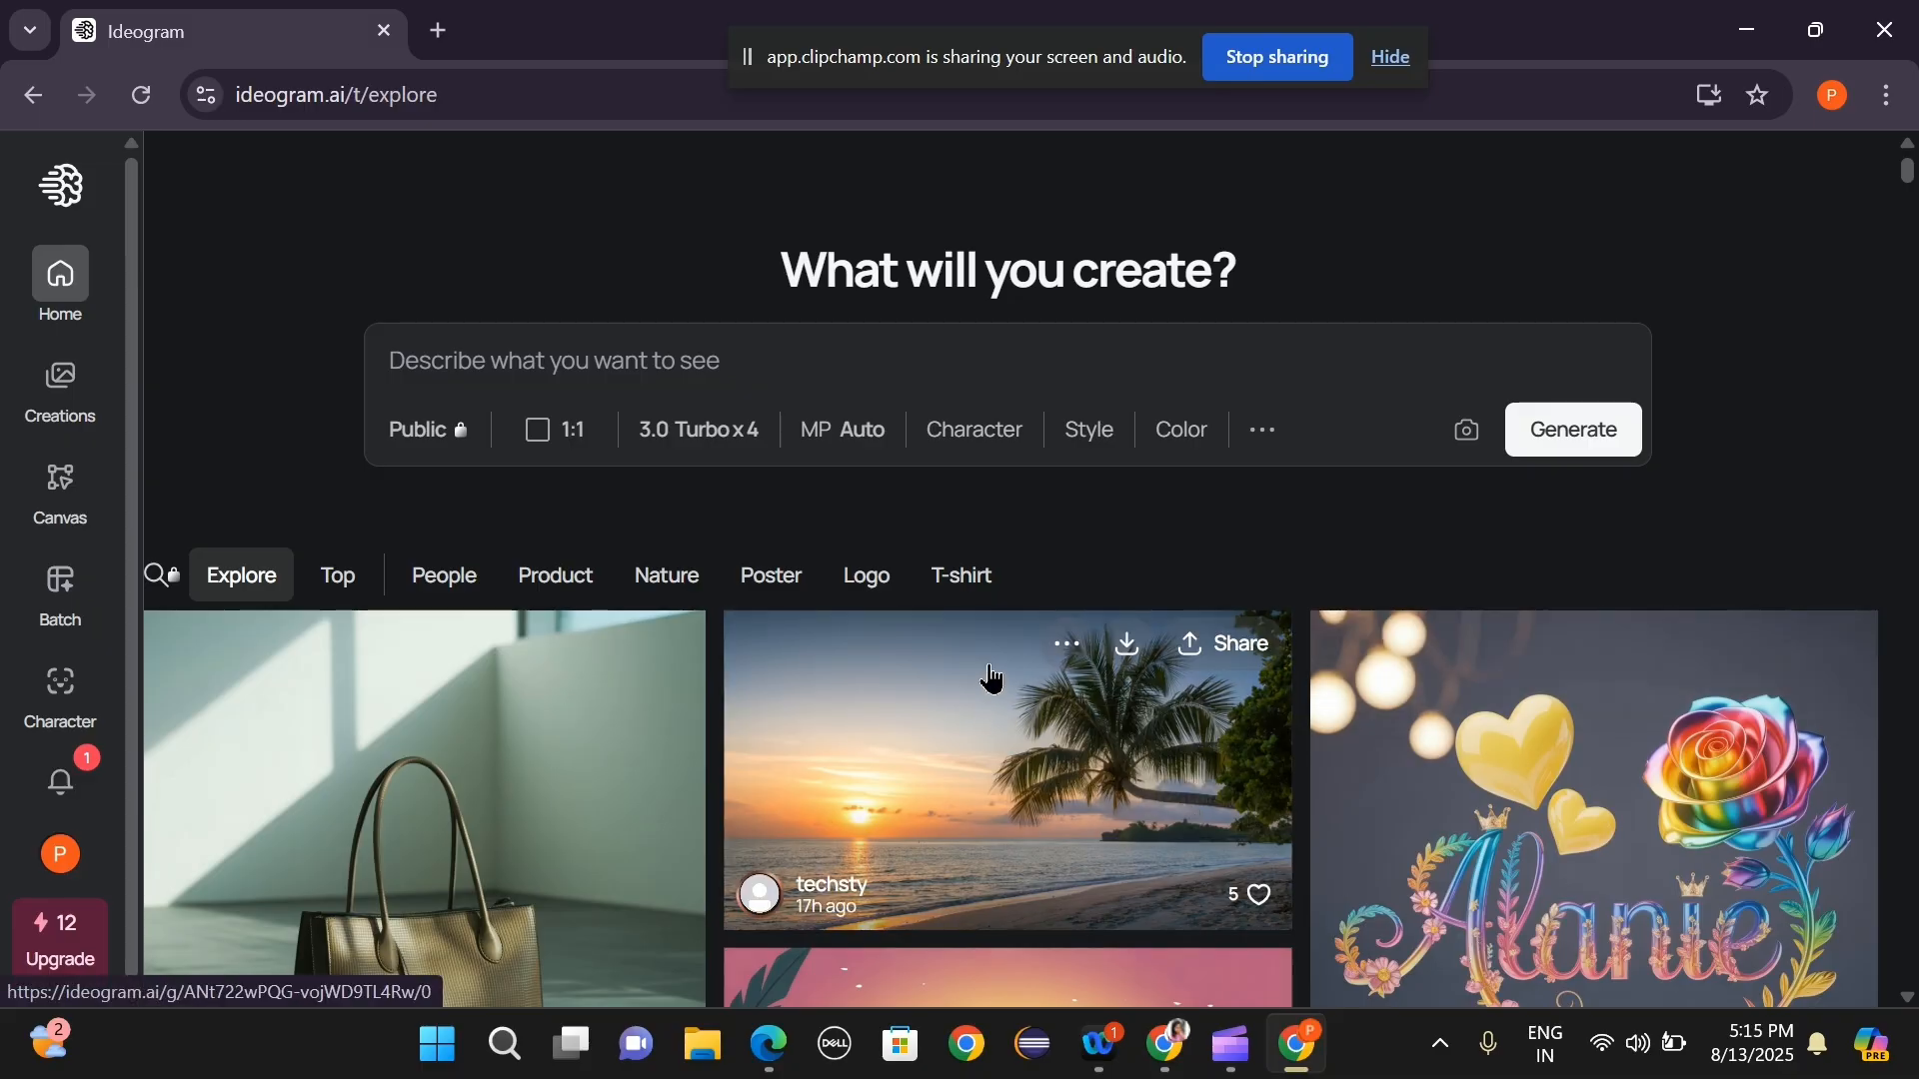
Look over the community gallery and filter it to the T-shirt category.
{"action": "scroll", "coordinate": [991, 679], "scroll_direction": "down", "scroll_amount": 15}
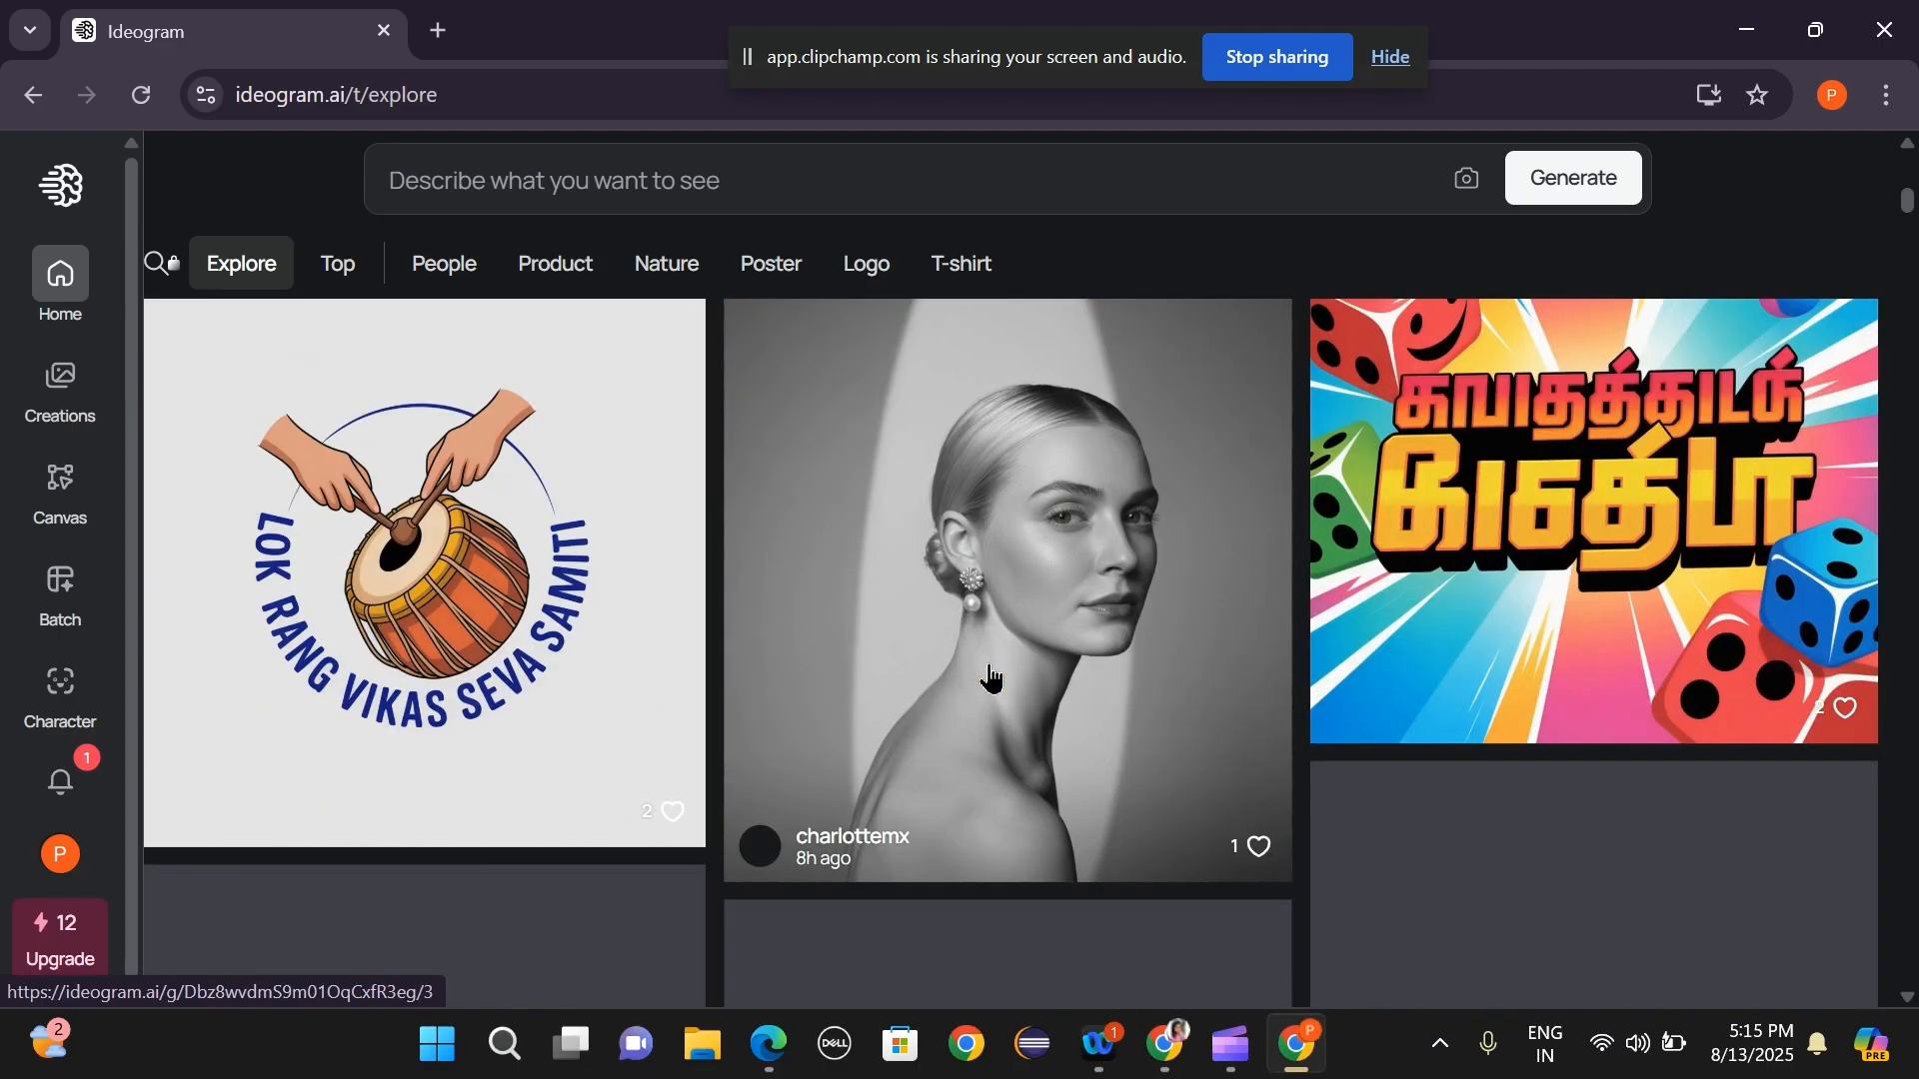
{"action": "scroll", "coordinate": [990, 679], "scroll_direction": "up", "scroll_amount": 15}
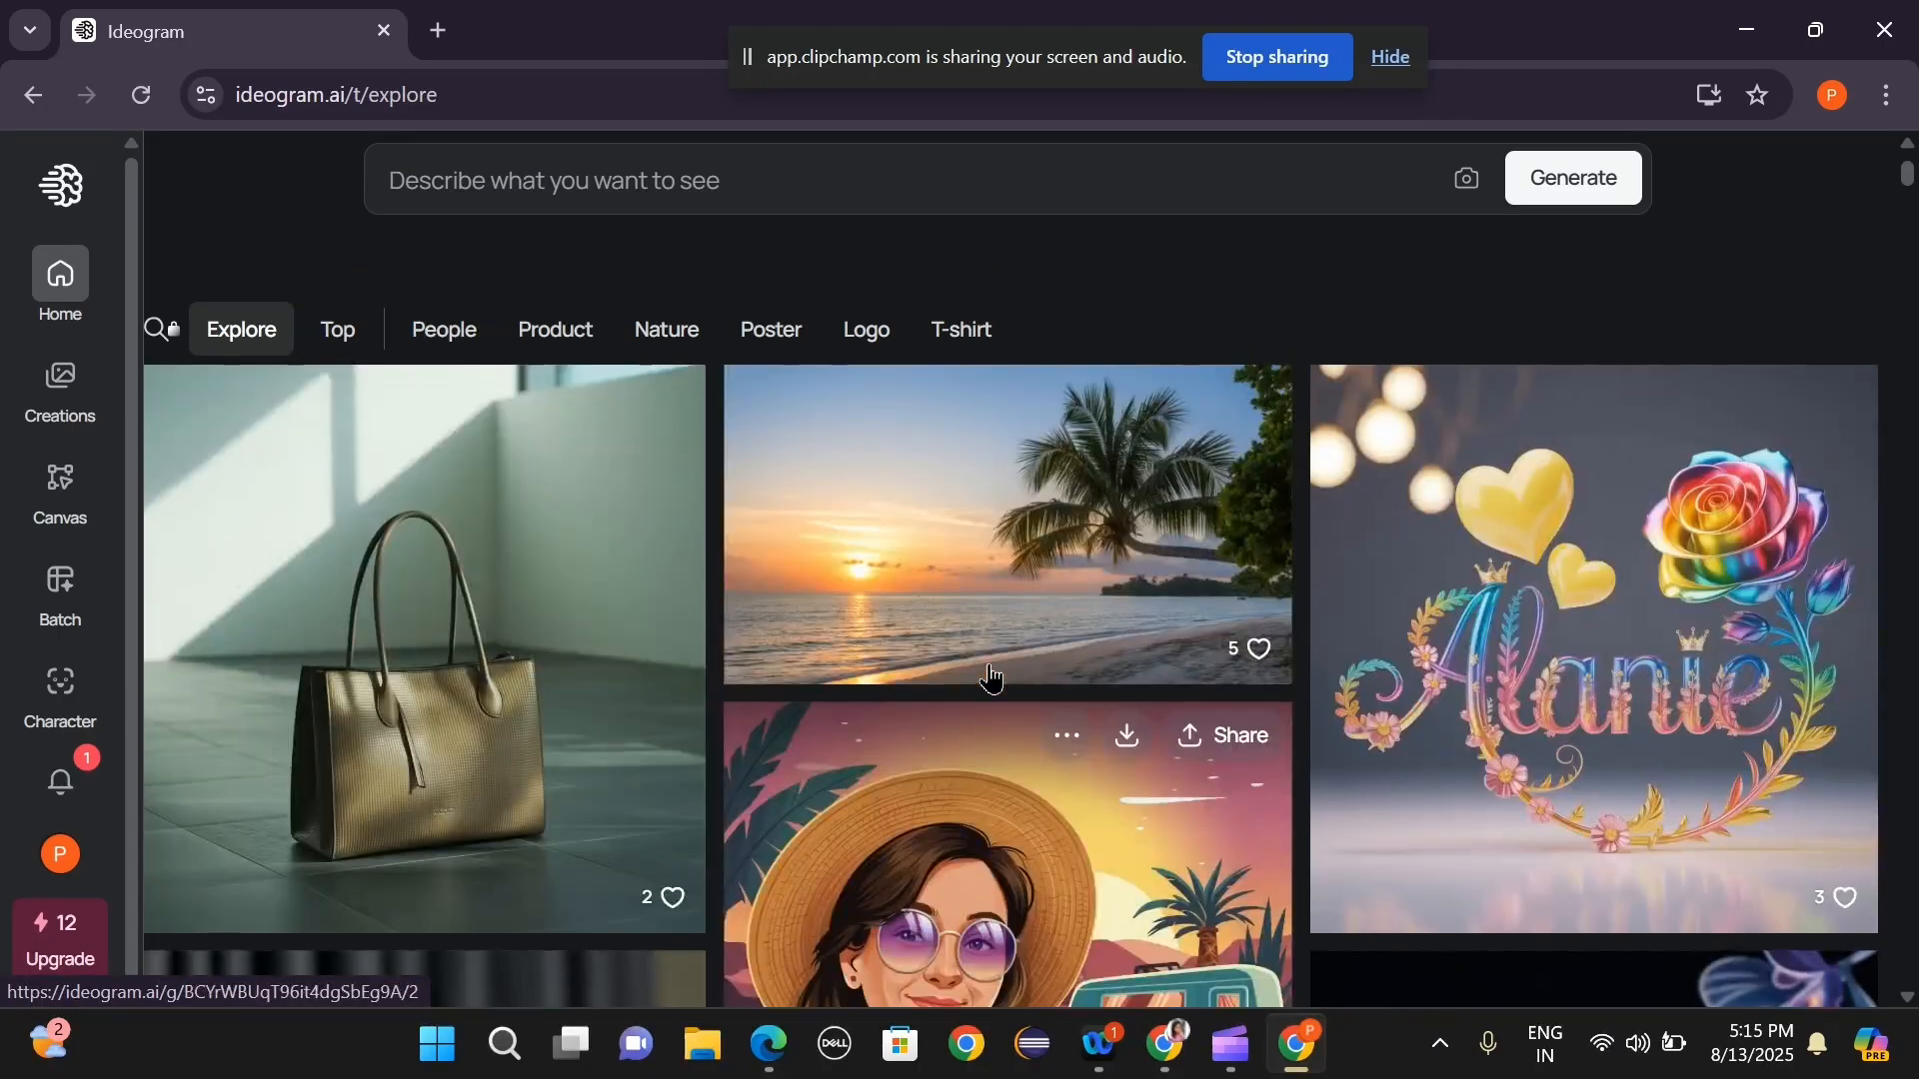
{"action": "scroll", "coordinate": [994, 675], "scroll_direction": "up", "scroll_amount": 3}
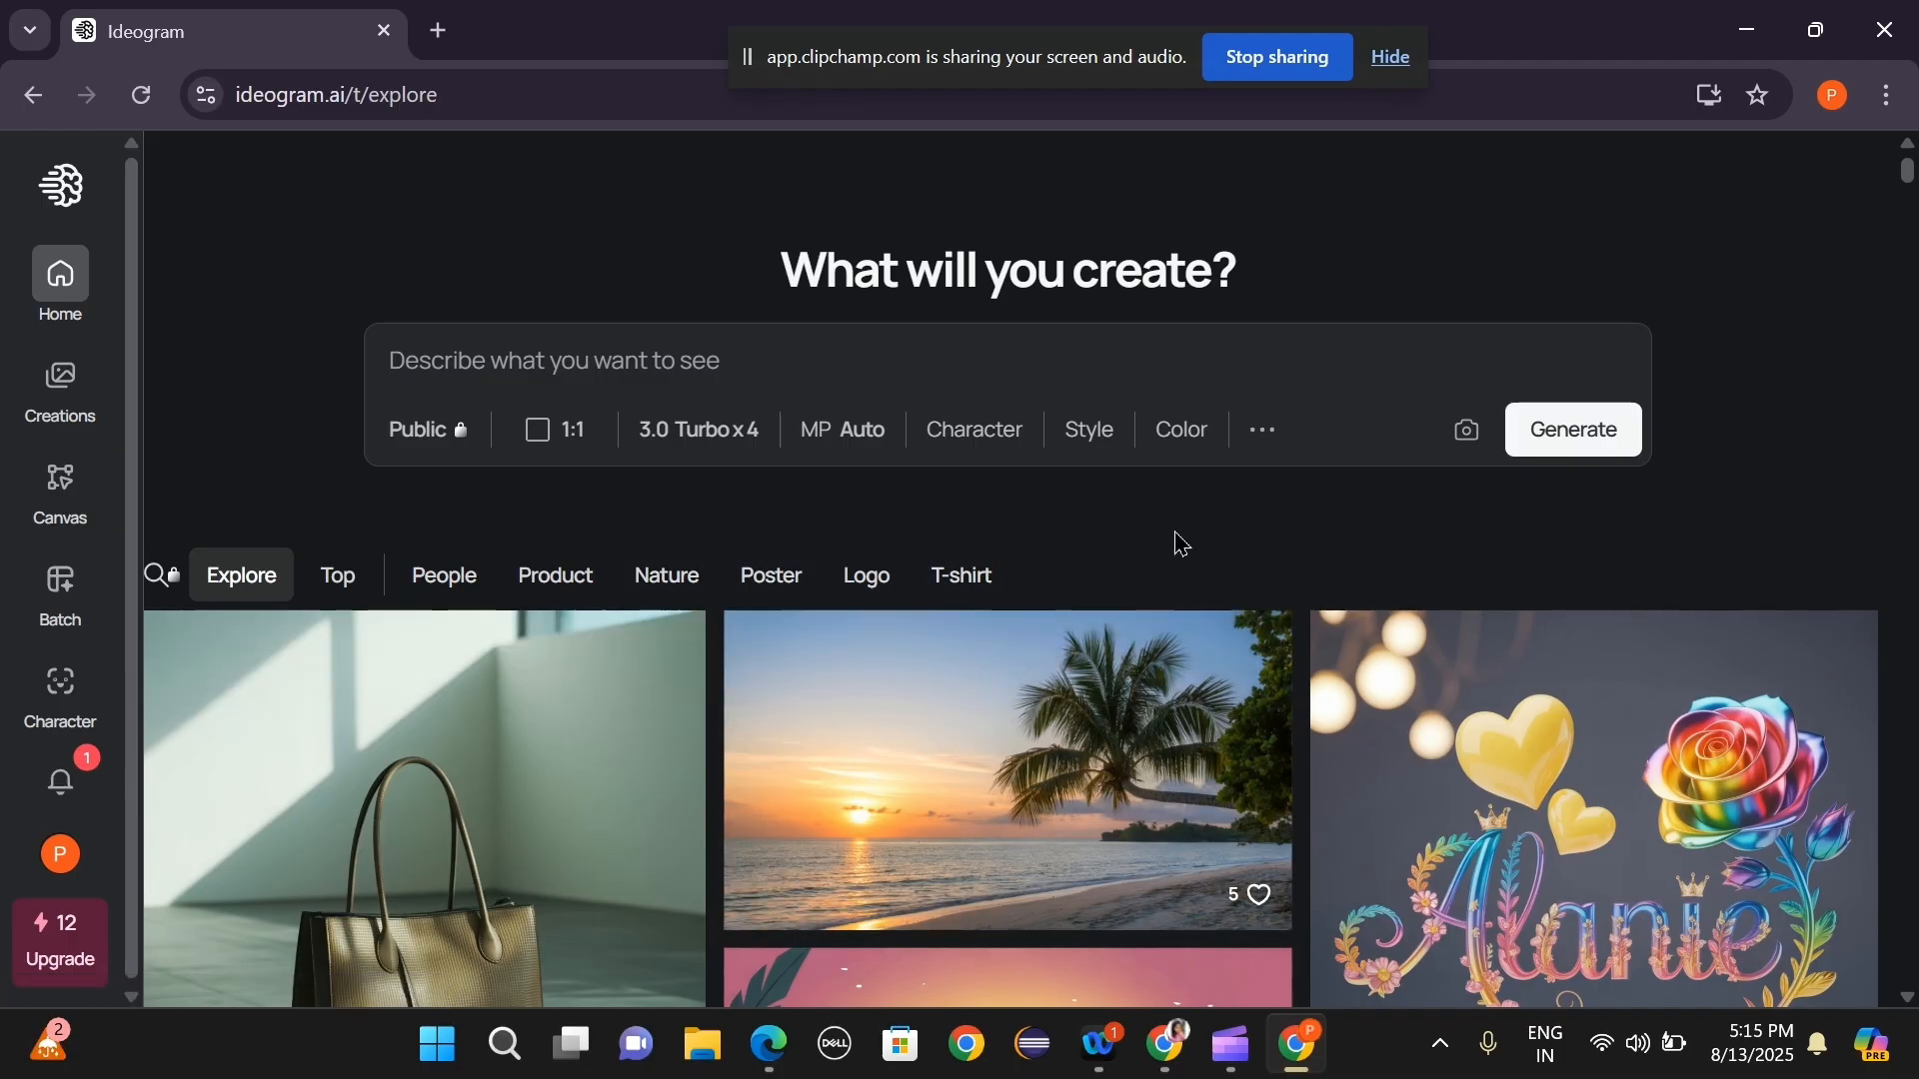
{"action": "scroll", "coordinate": [1152, 516], "scroll_direction": "down", "scroll_amount": 1}
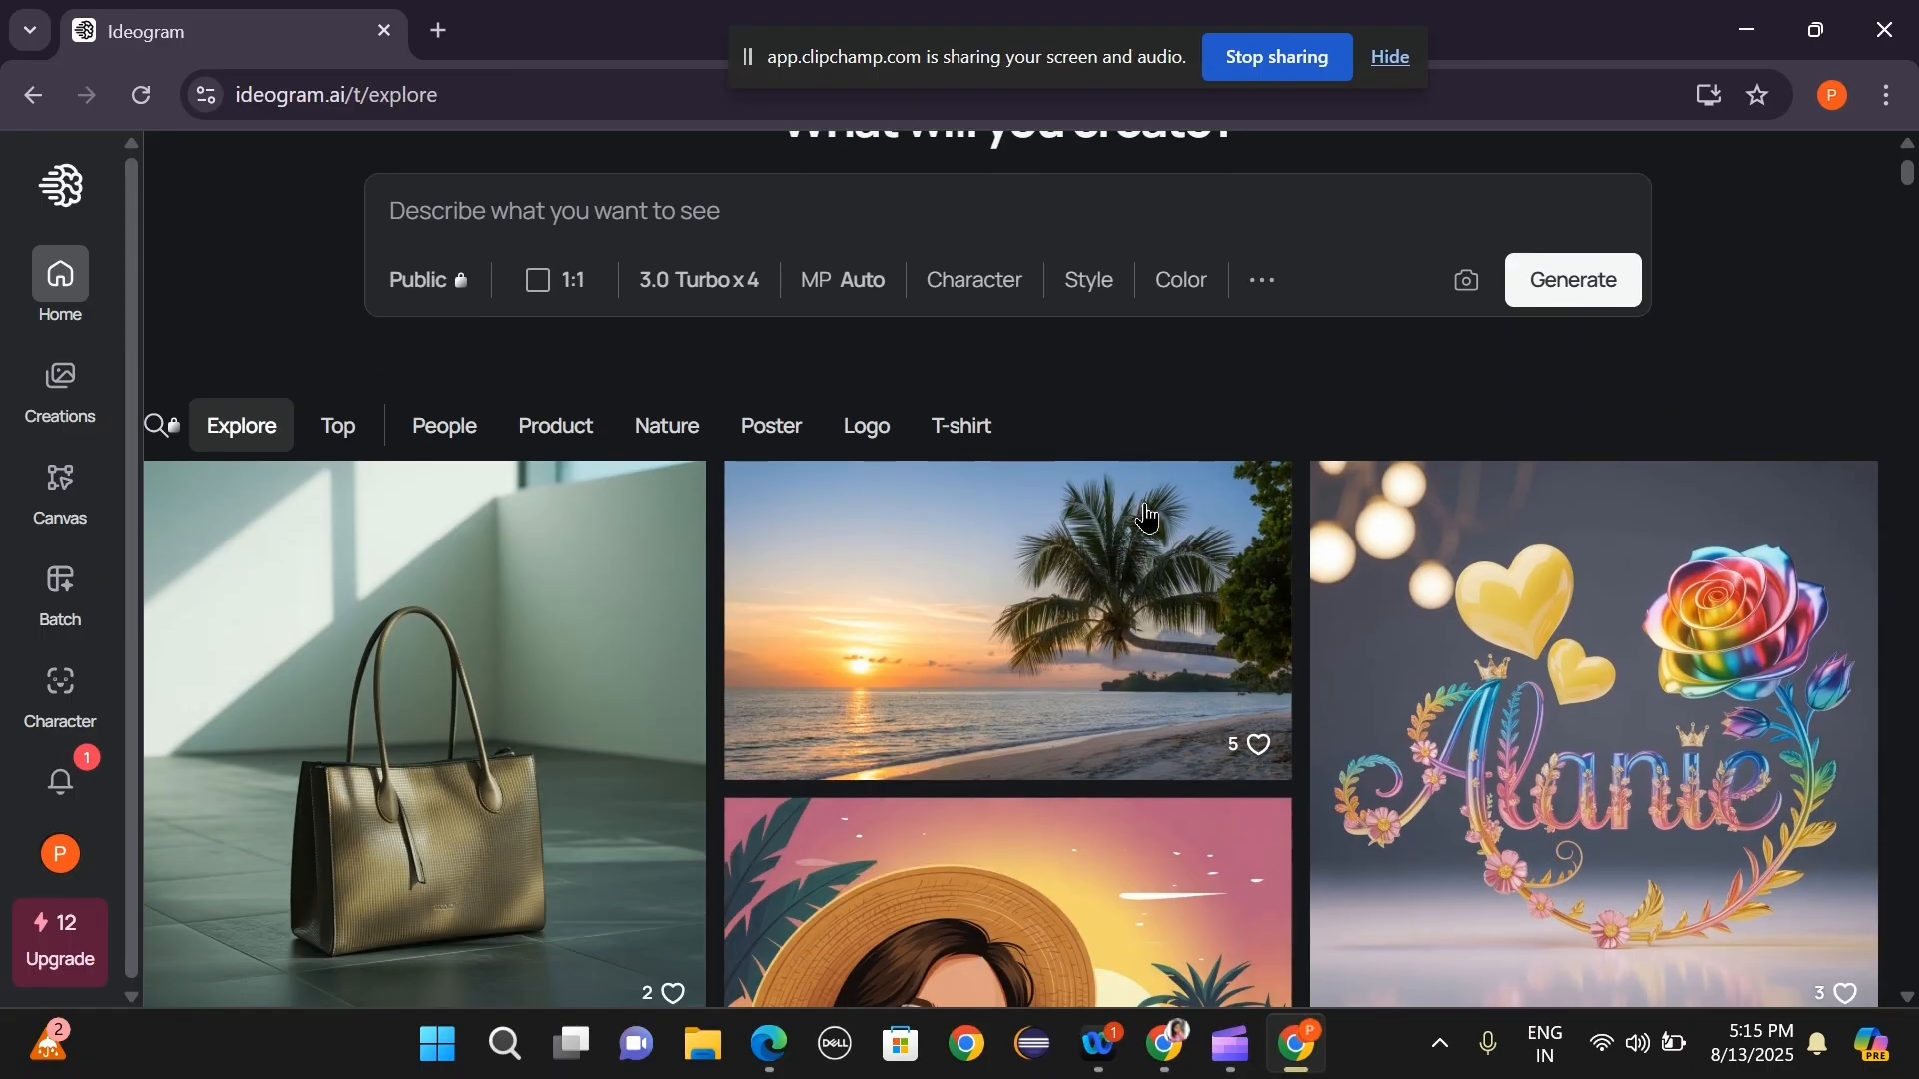
{"action": "scroll", "coordinate": [1147, 516], "scroll_direction": "up", "scroll_amount": 1}
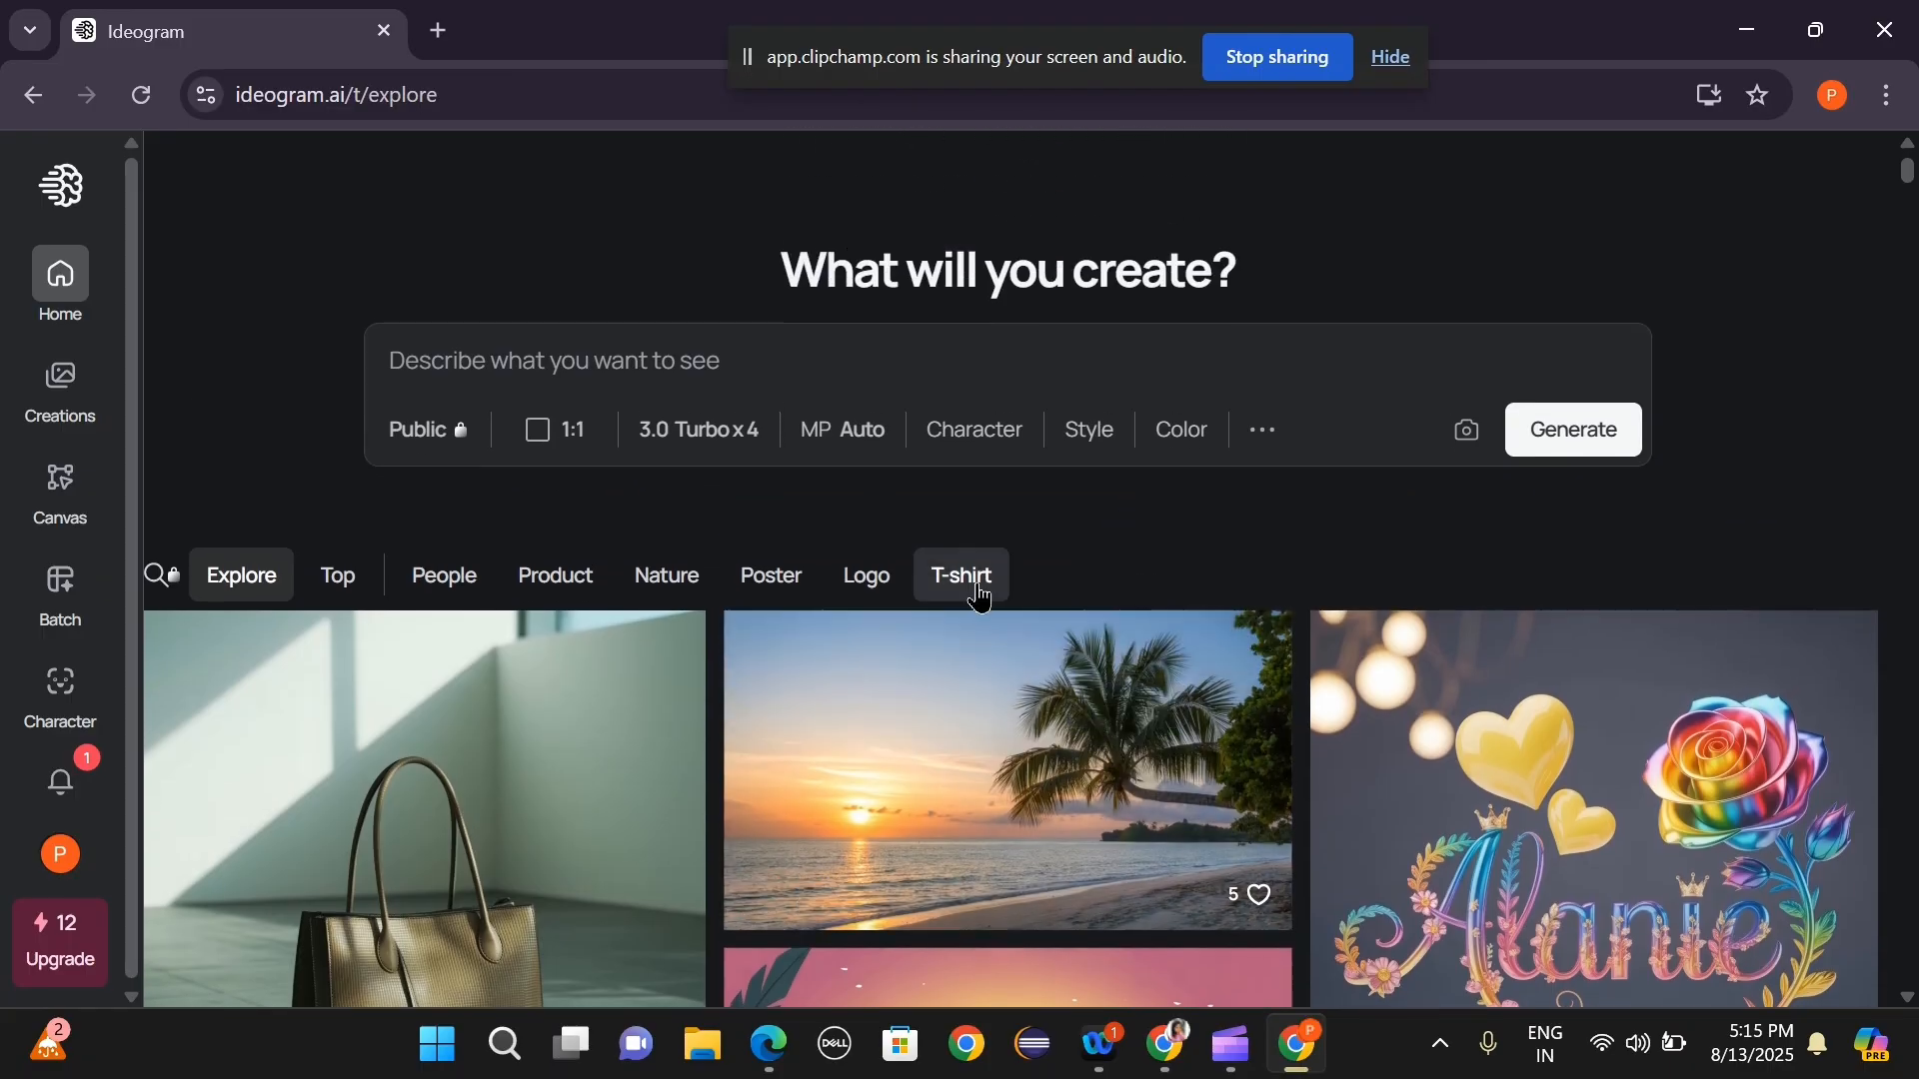
{"action": "left_click", "coordinate": [978, 599]}
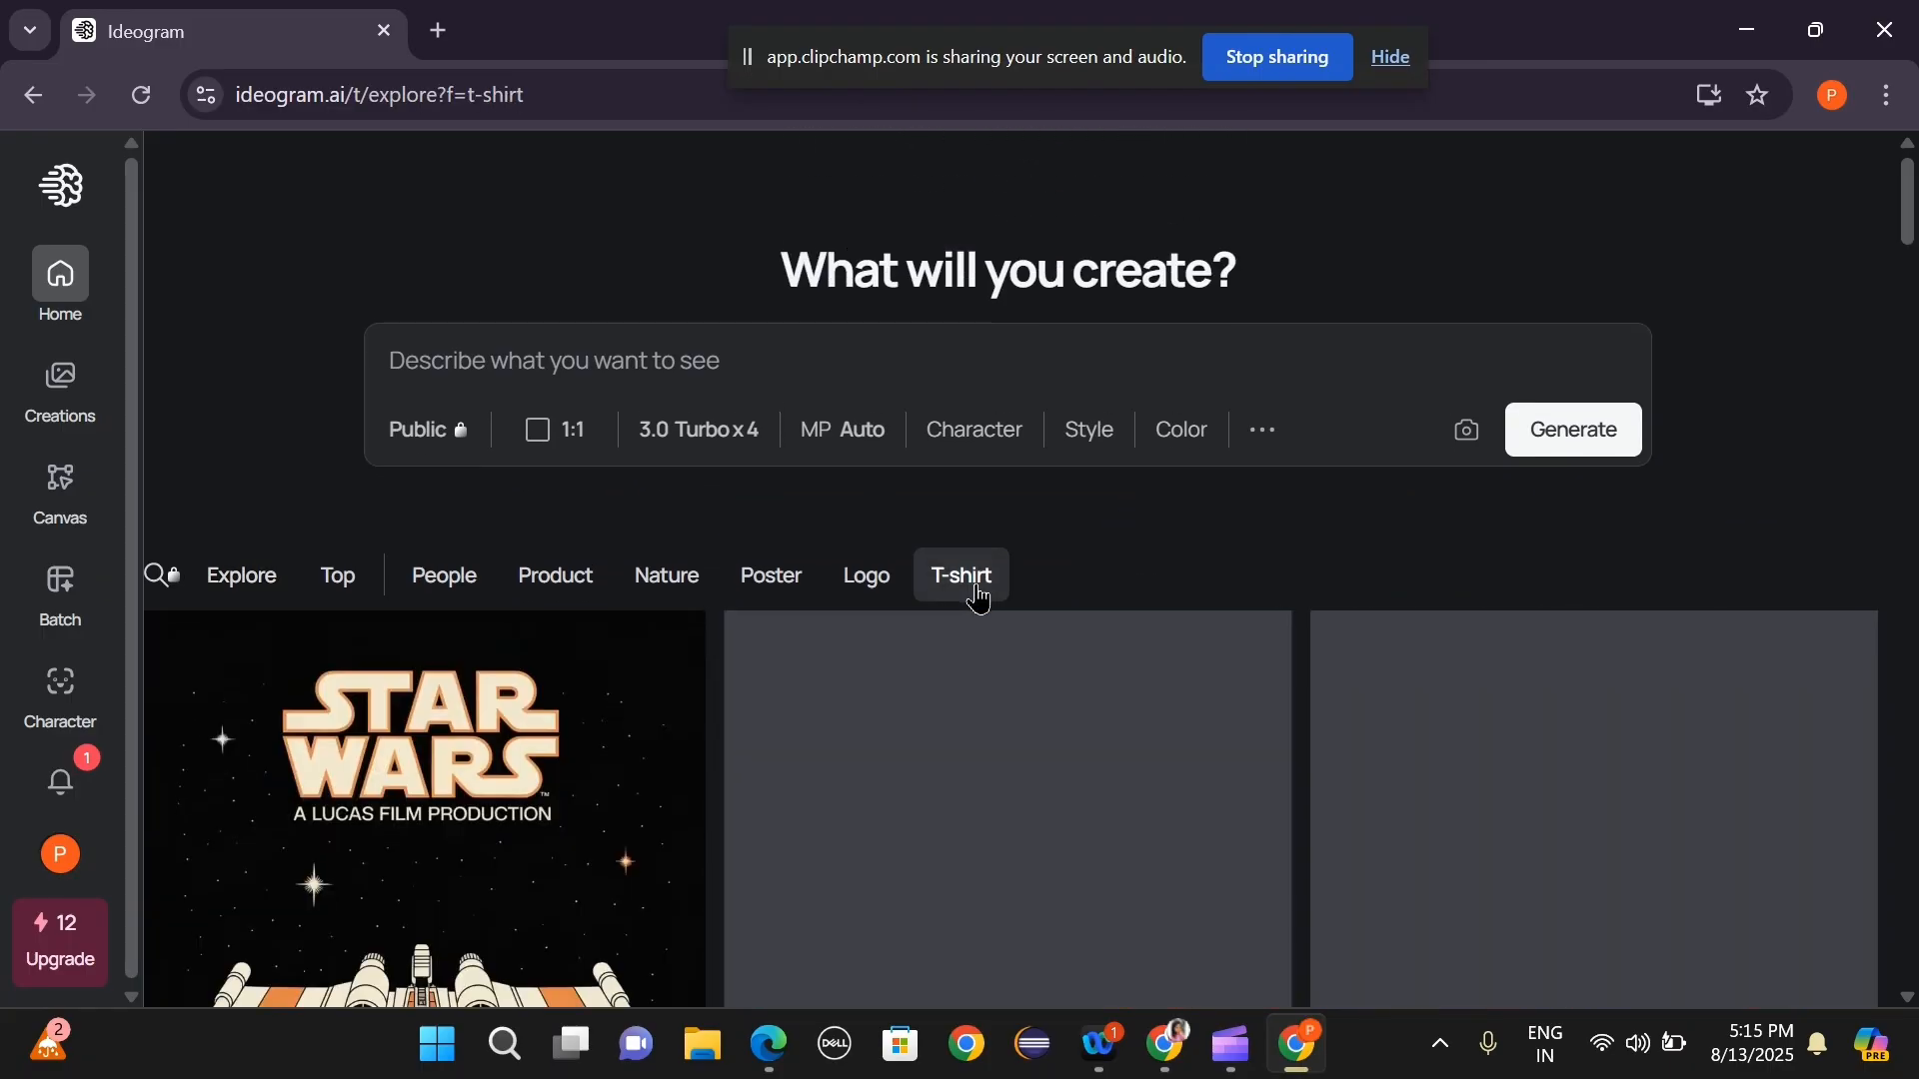
Generate images from the prompt "Graphic tee designs, funny quotes on shirts, sports jersey prints.".
{"action": "left_click", "coordinate": [537, 355]}
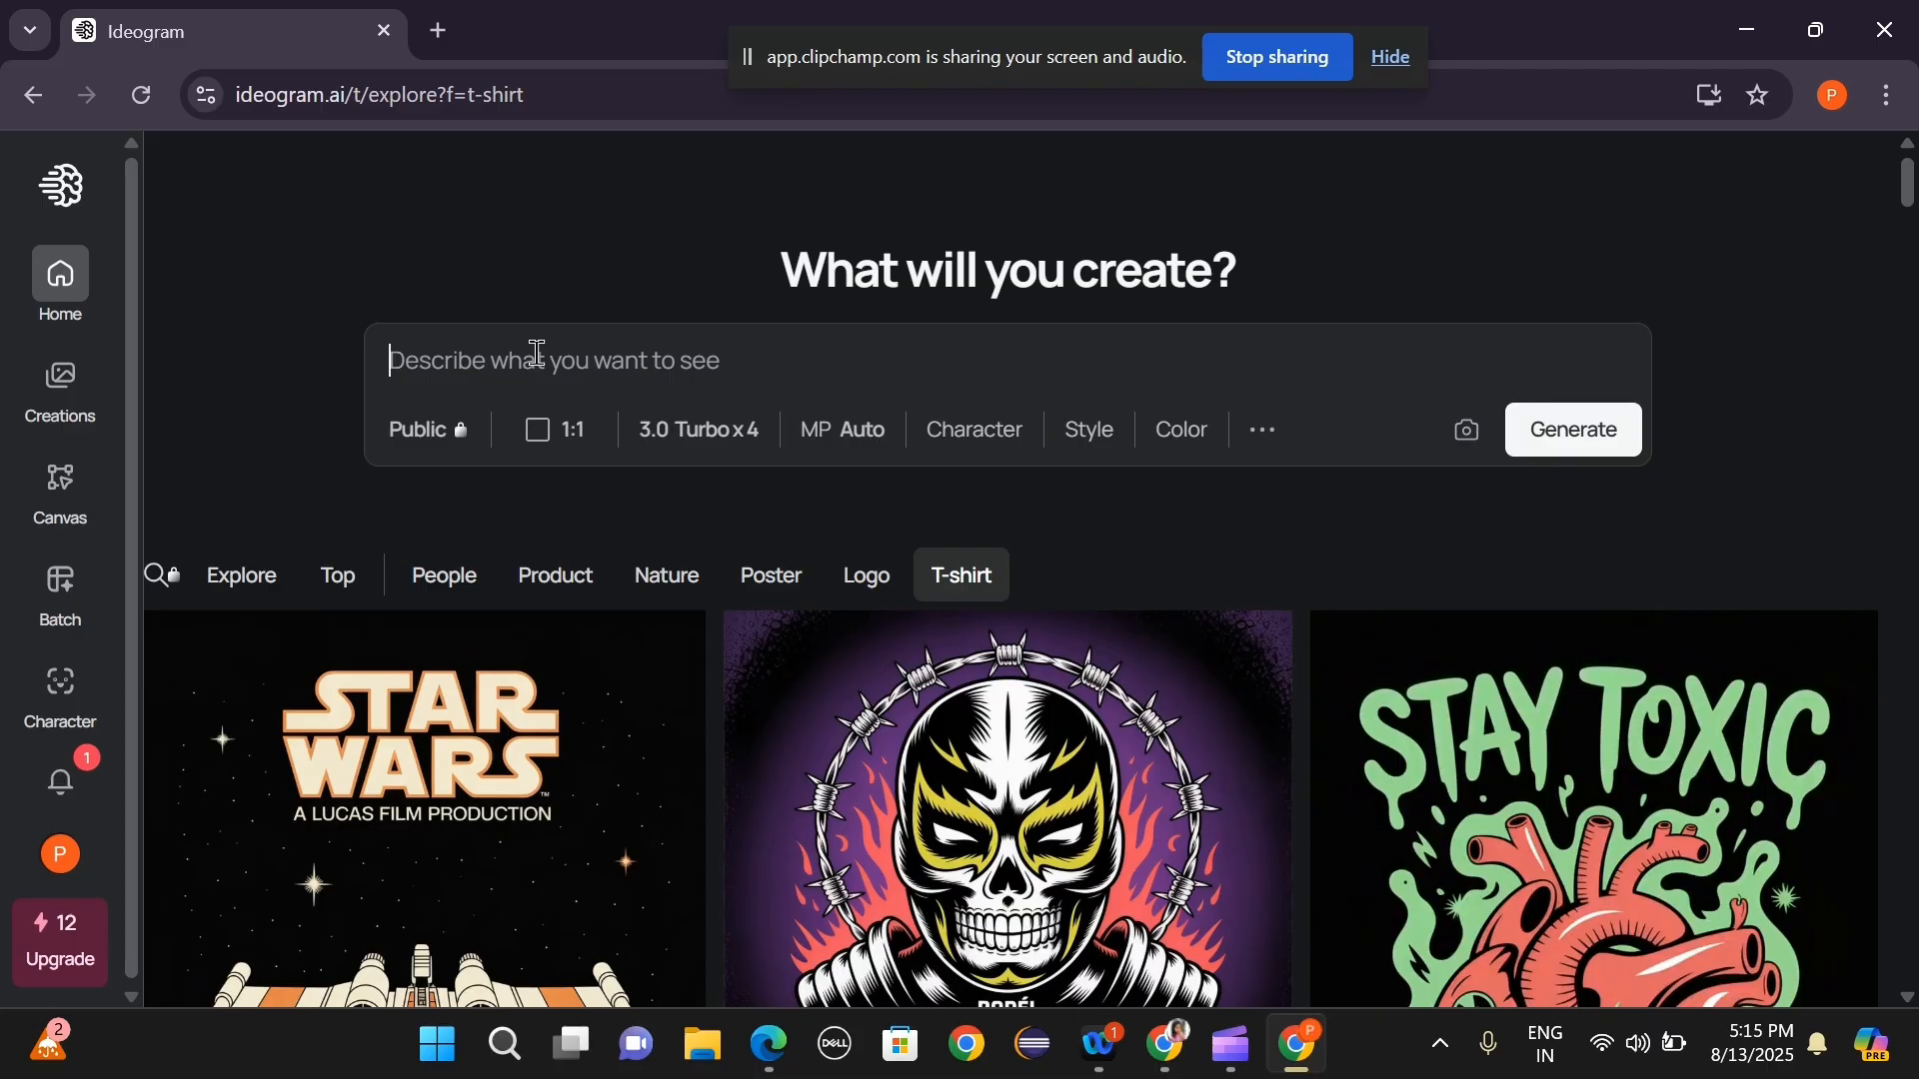
{"action": "type", "text": "Graphic tee designs, funny quotes on shirts, sports jersey prints."}
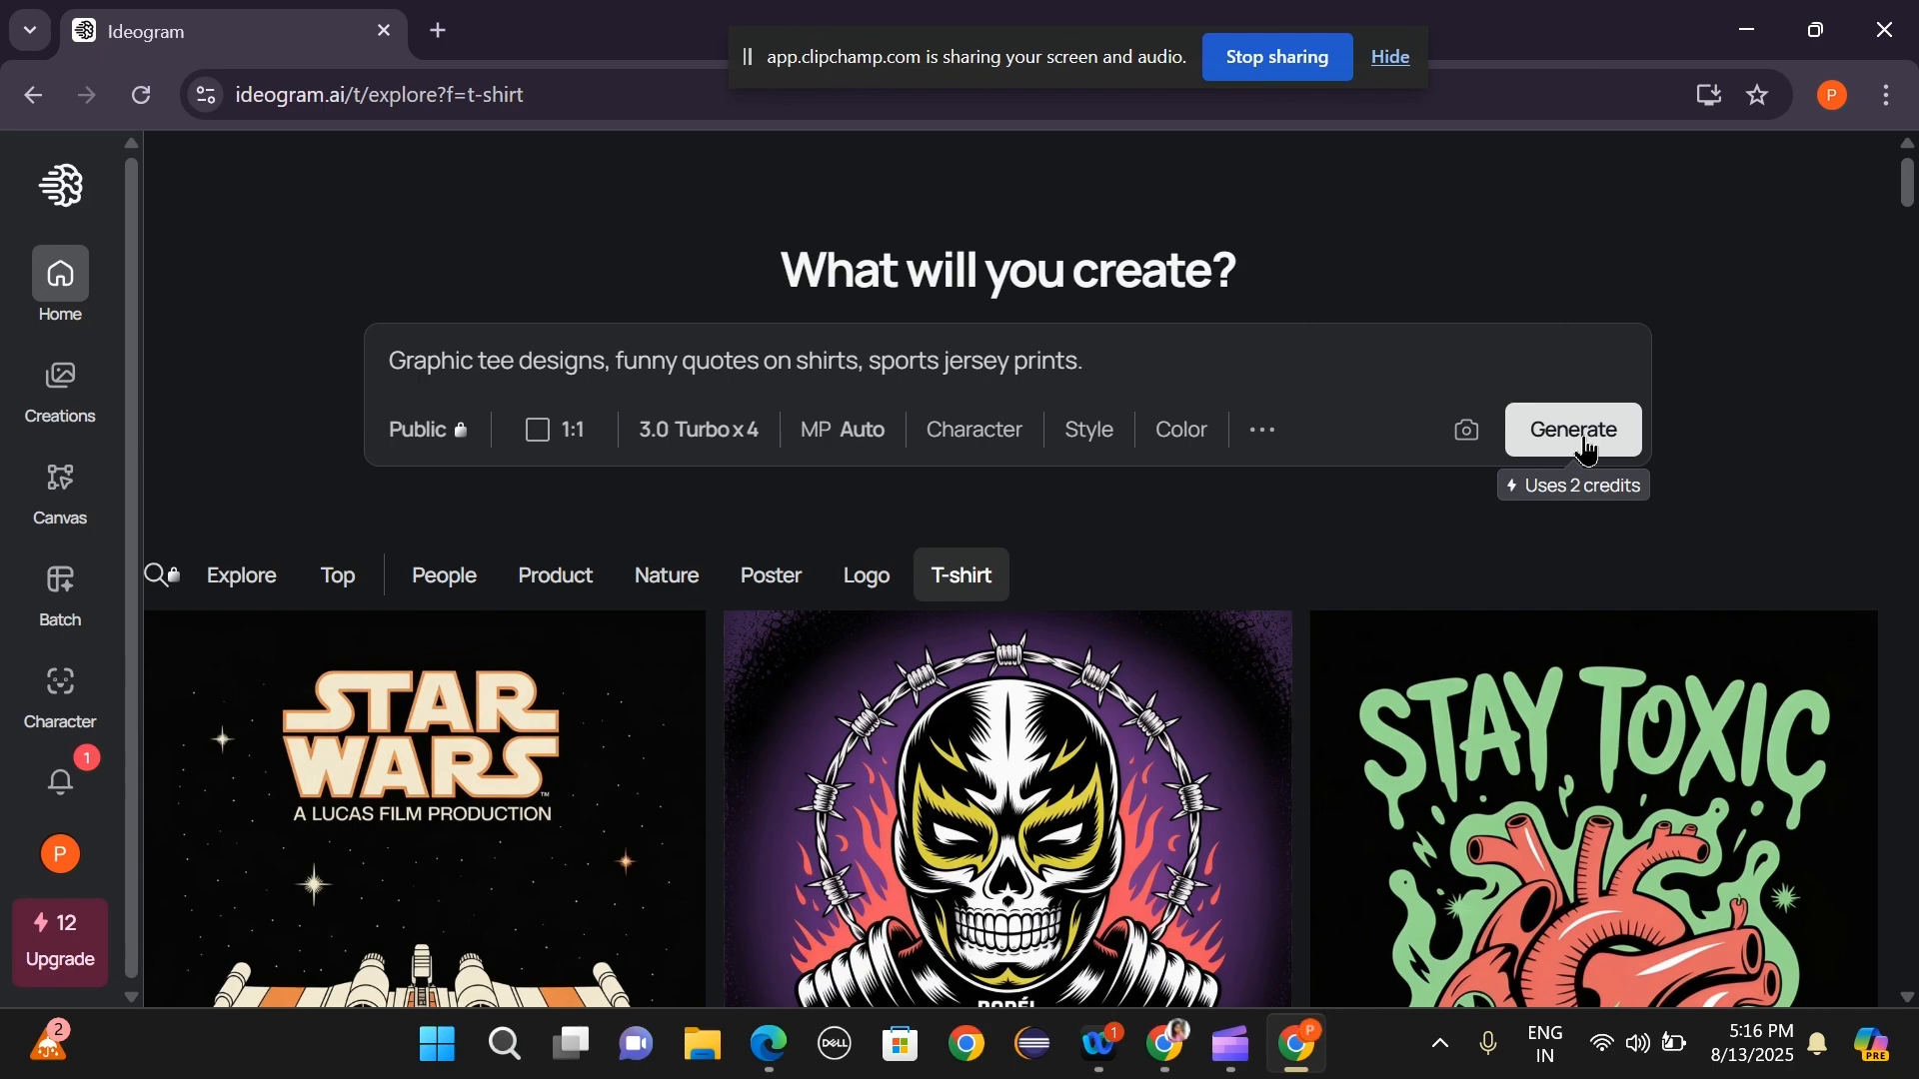
{"action": "left_click", "coordinate": [1471, 438]}
{"action": "left_click", "coordinate": [1562, 452]}
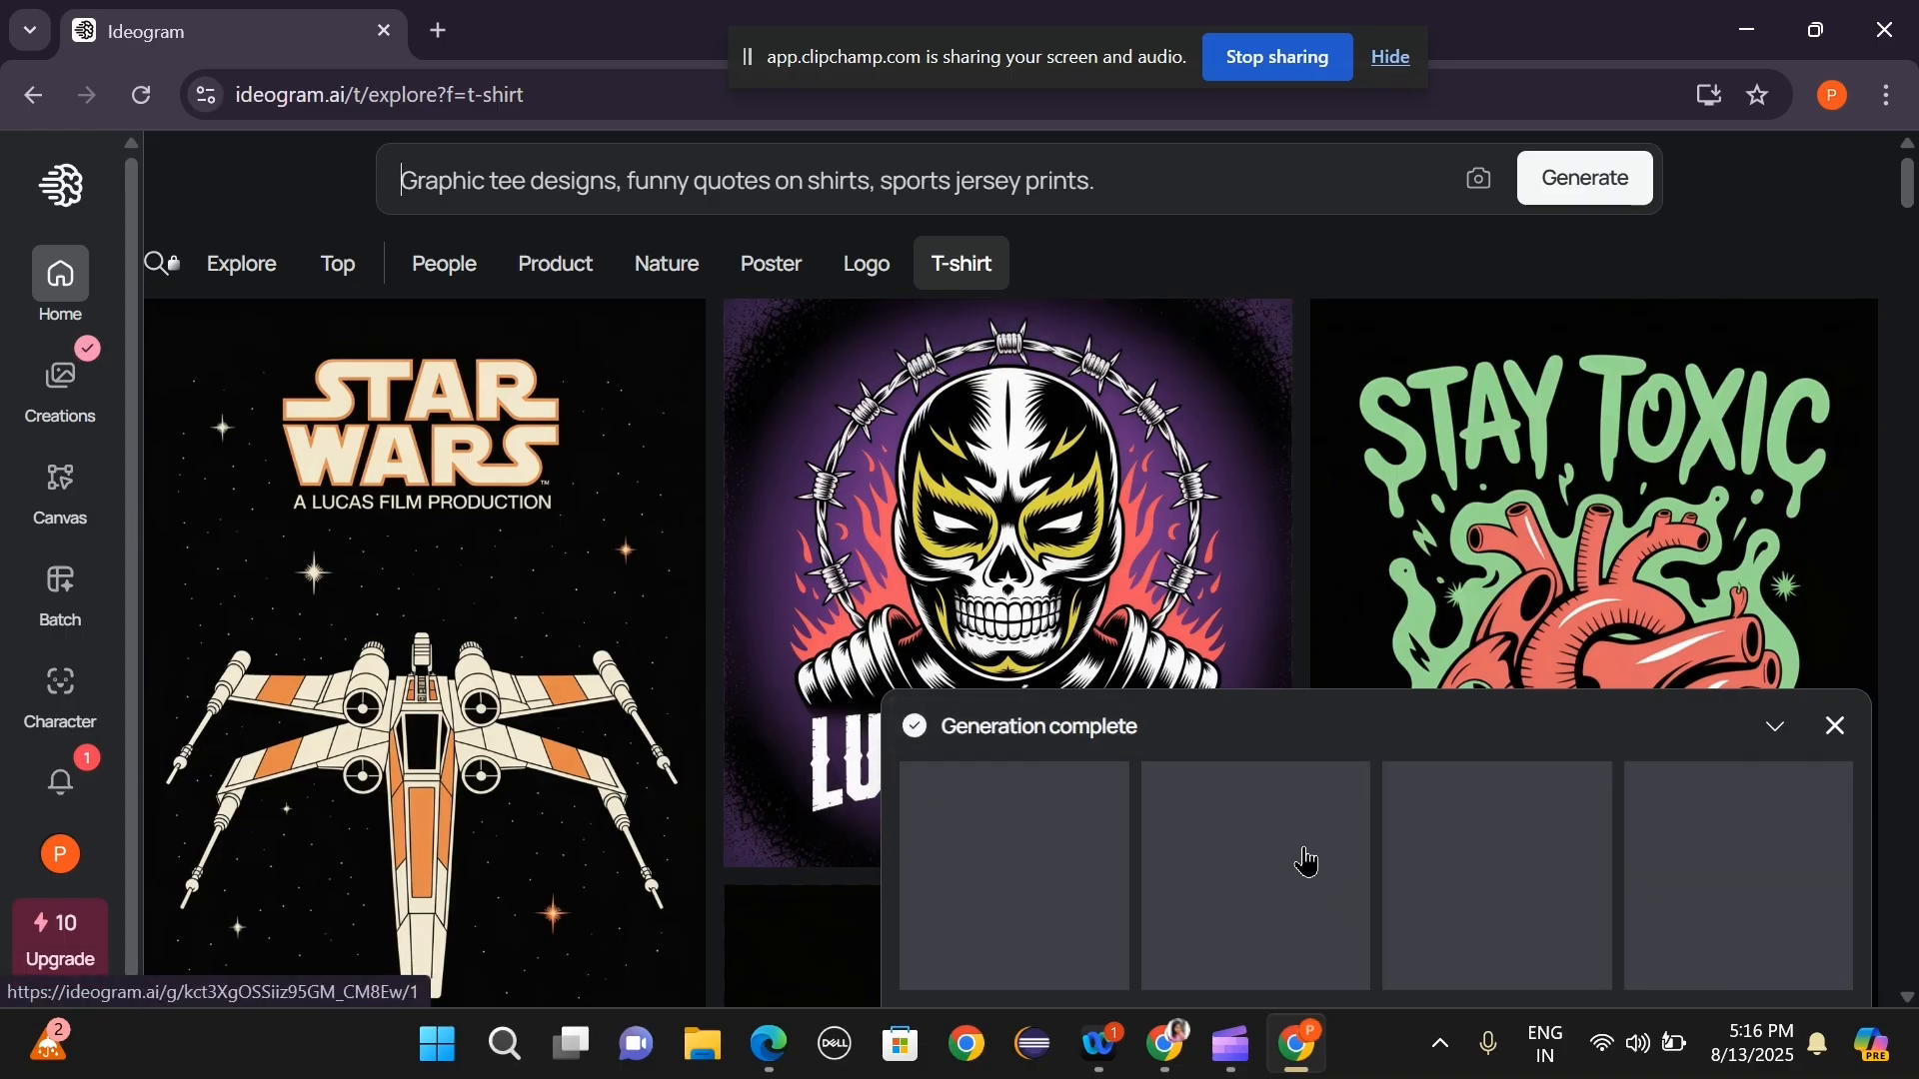
Open the first generated T-shirt design and examine the full set of results one by one.
{"action": "scroll", "coordinate": [1299, 859], "scroll_direction": "down", "scroll_amount": 3}
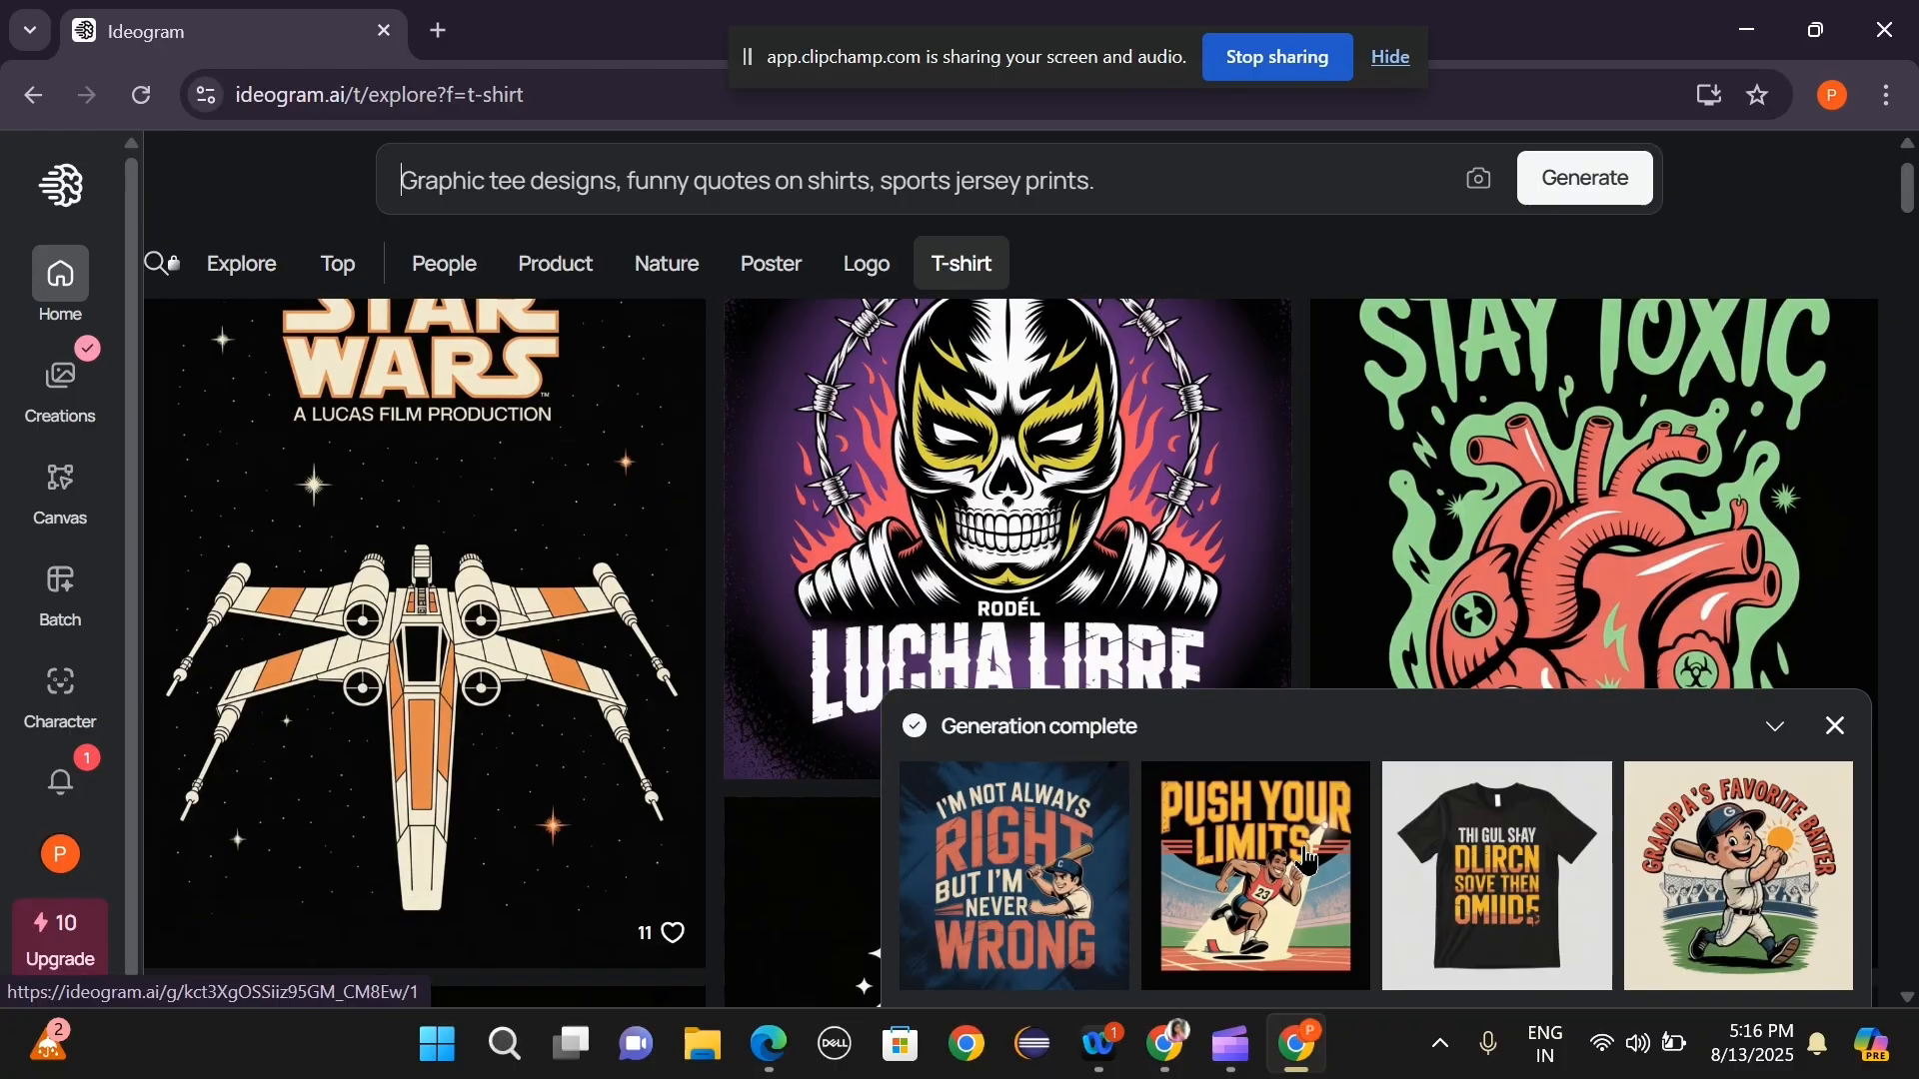
{"action": "left_click", "coordinate": [1087, 897]}
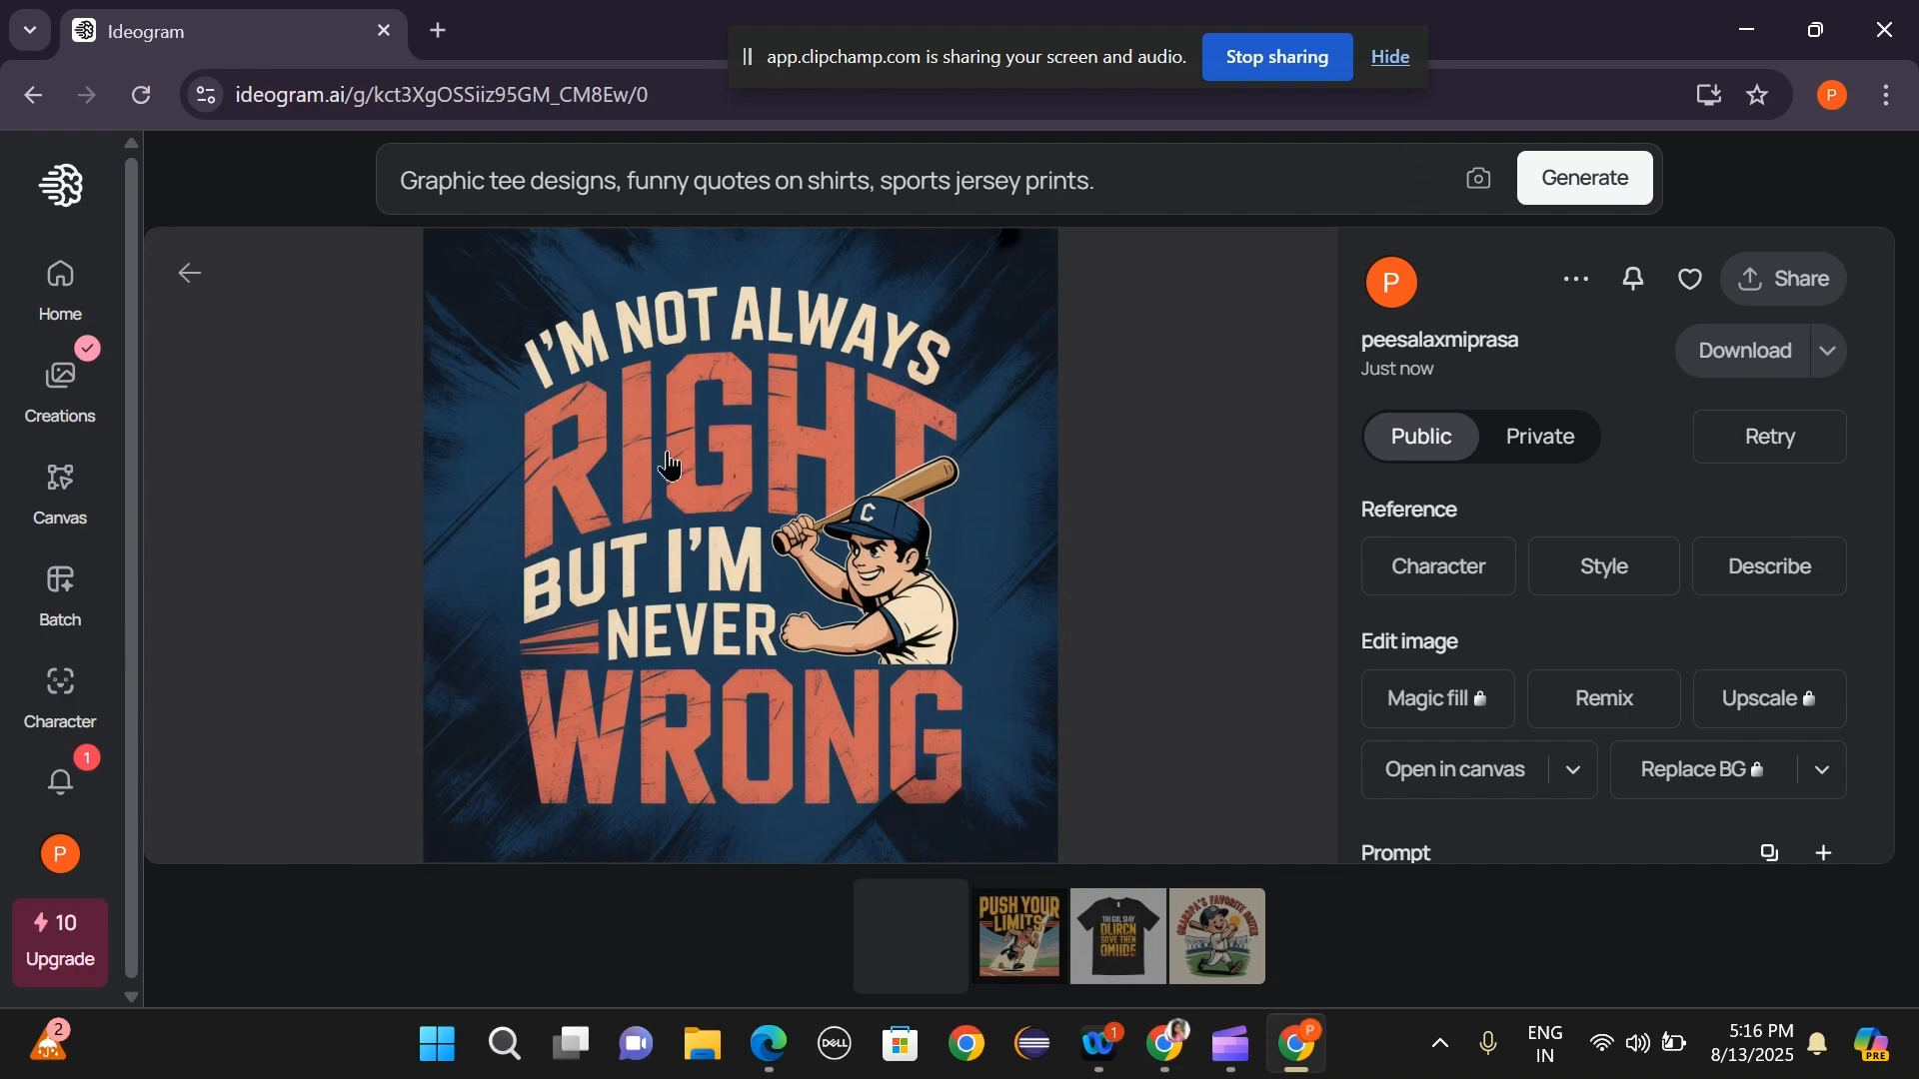
{"action": "scroll", "coordinate": [935, 640], "scroll_direction": "down", "scroll_amount": 3}
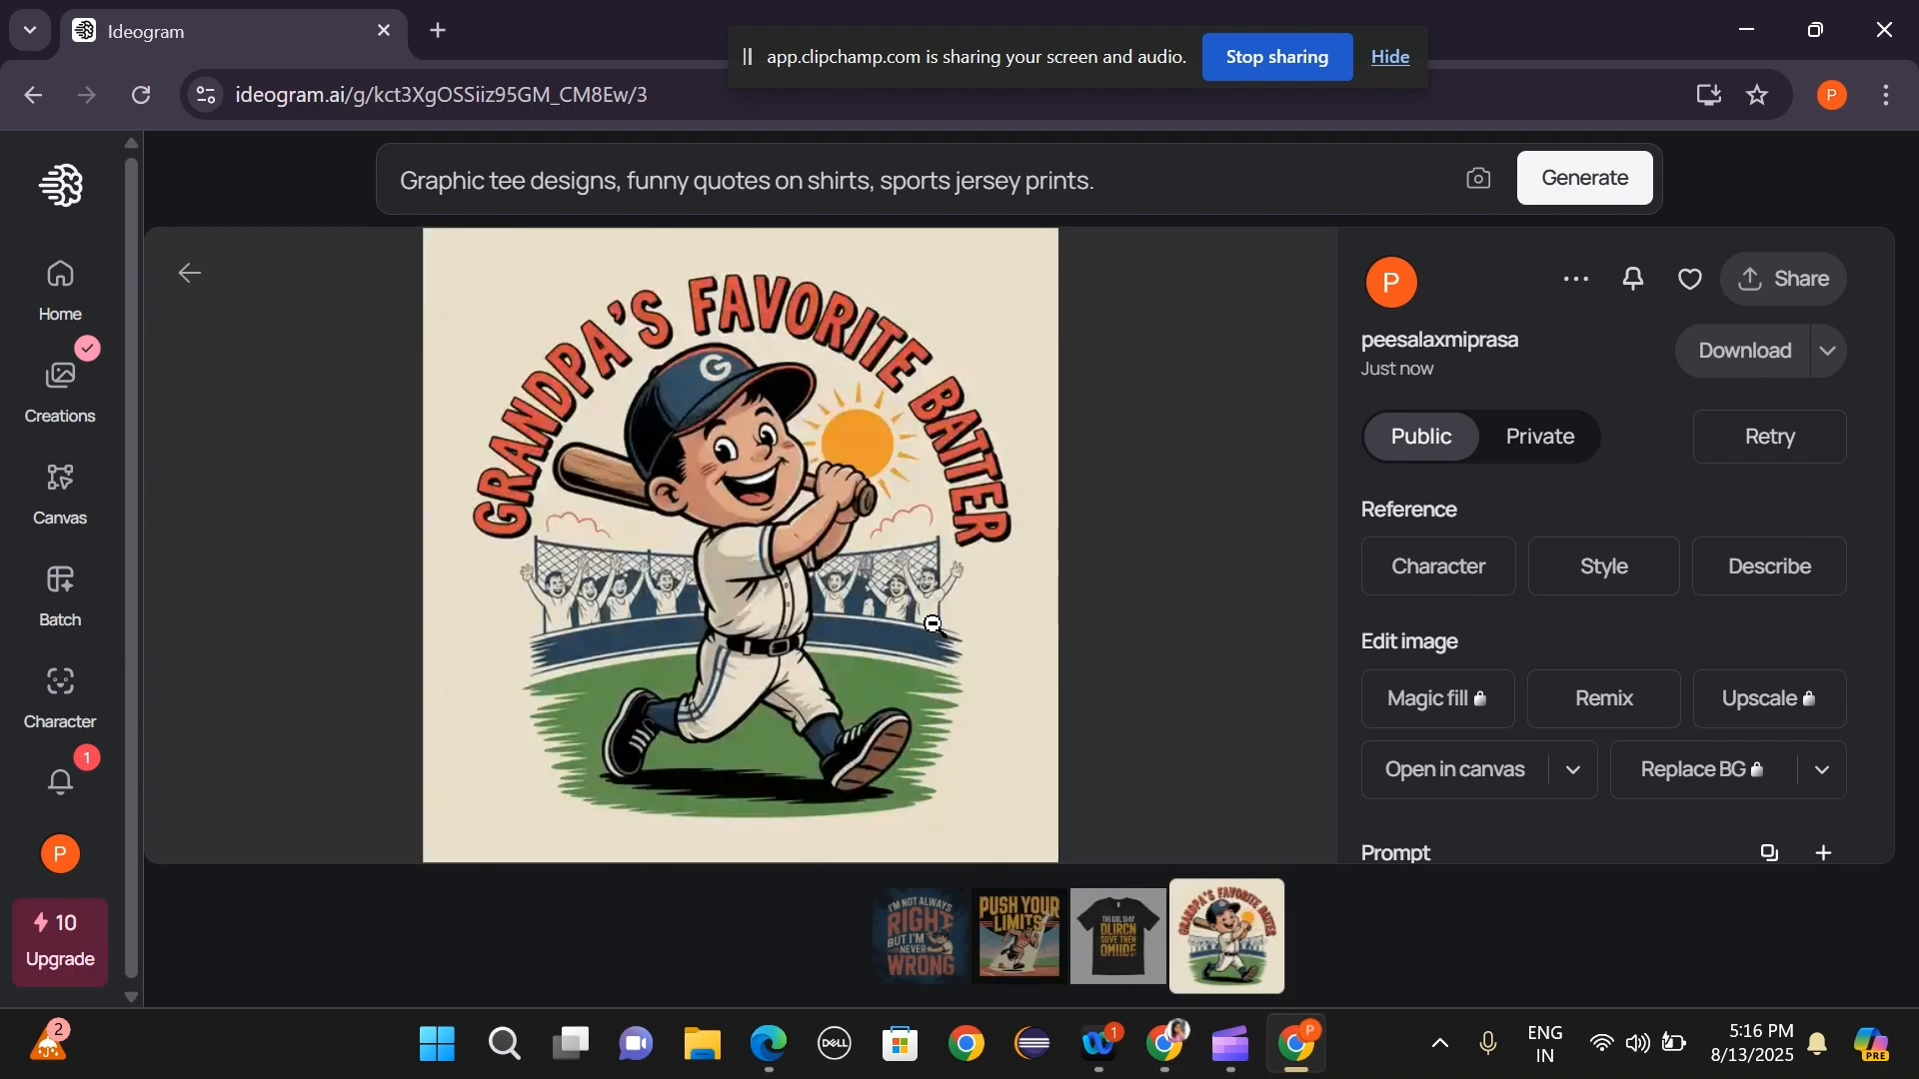
{"action": "scroll", "coordinate": [935, 640], "scroll_direction": "up", "scroll_amount": 2}
{"action": "scroll", "coordinate": [935, 640], "scroll_direction": "down", "scroll_amount": 1}
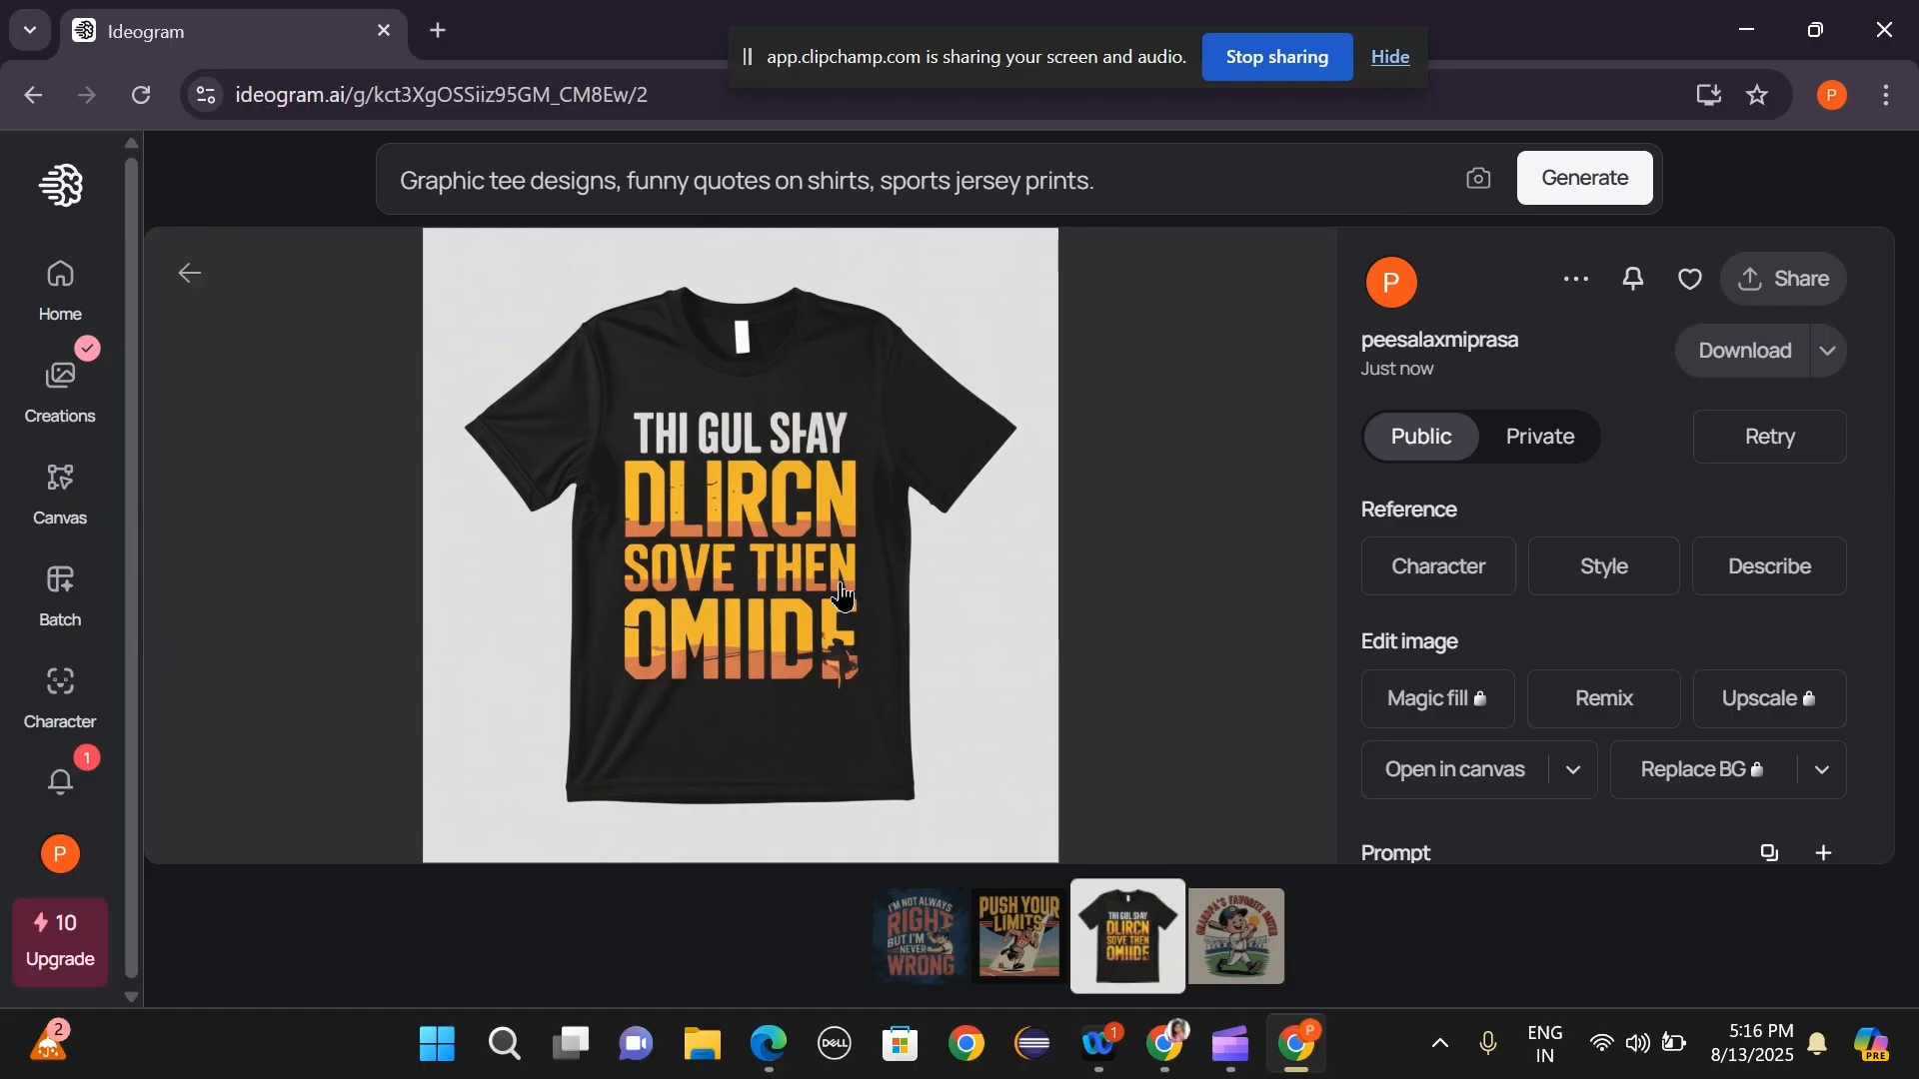
{"action": "scroll", "coordinate": [841, 596], "scroll_direction": "down", "scroll_amount": 1}
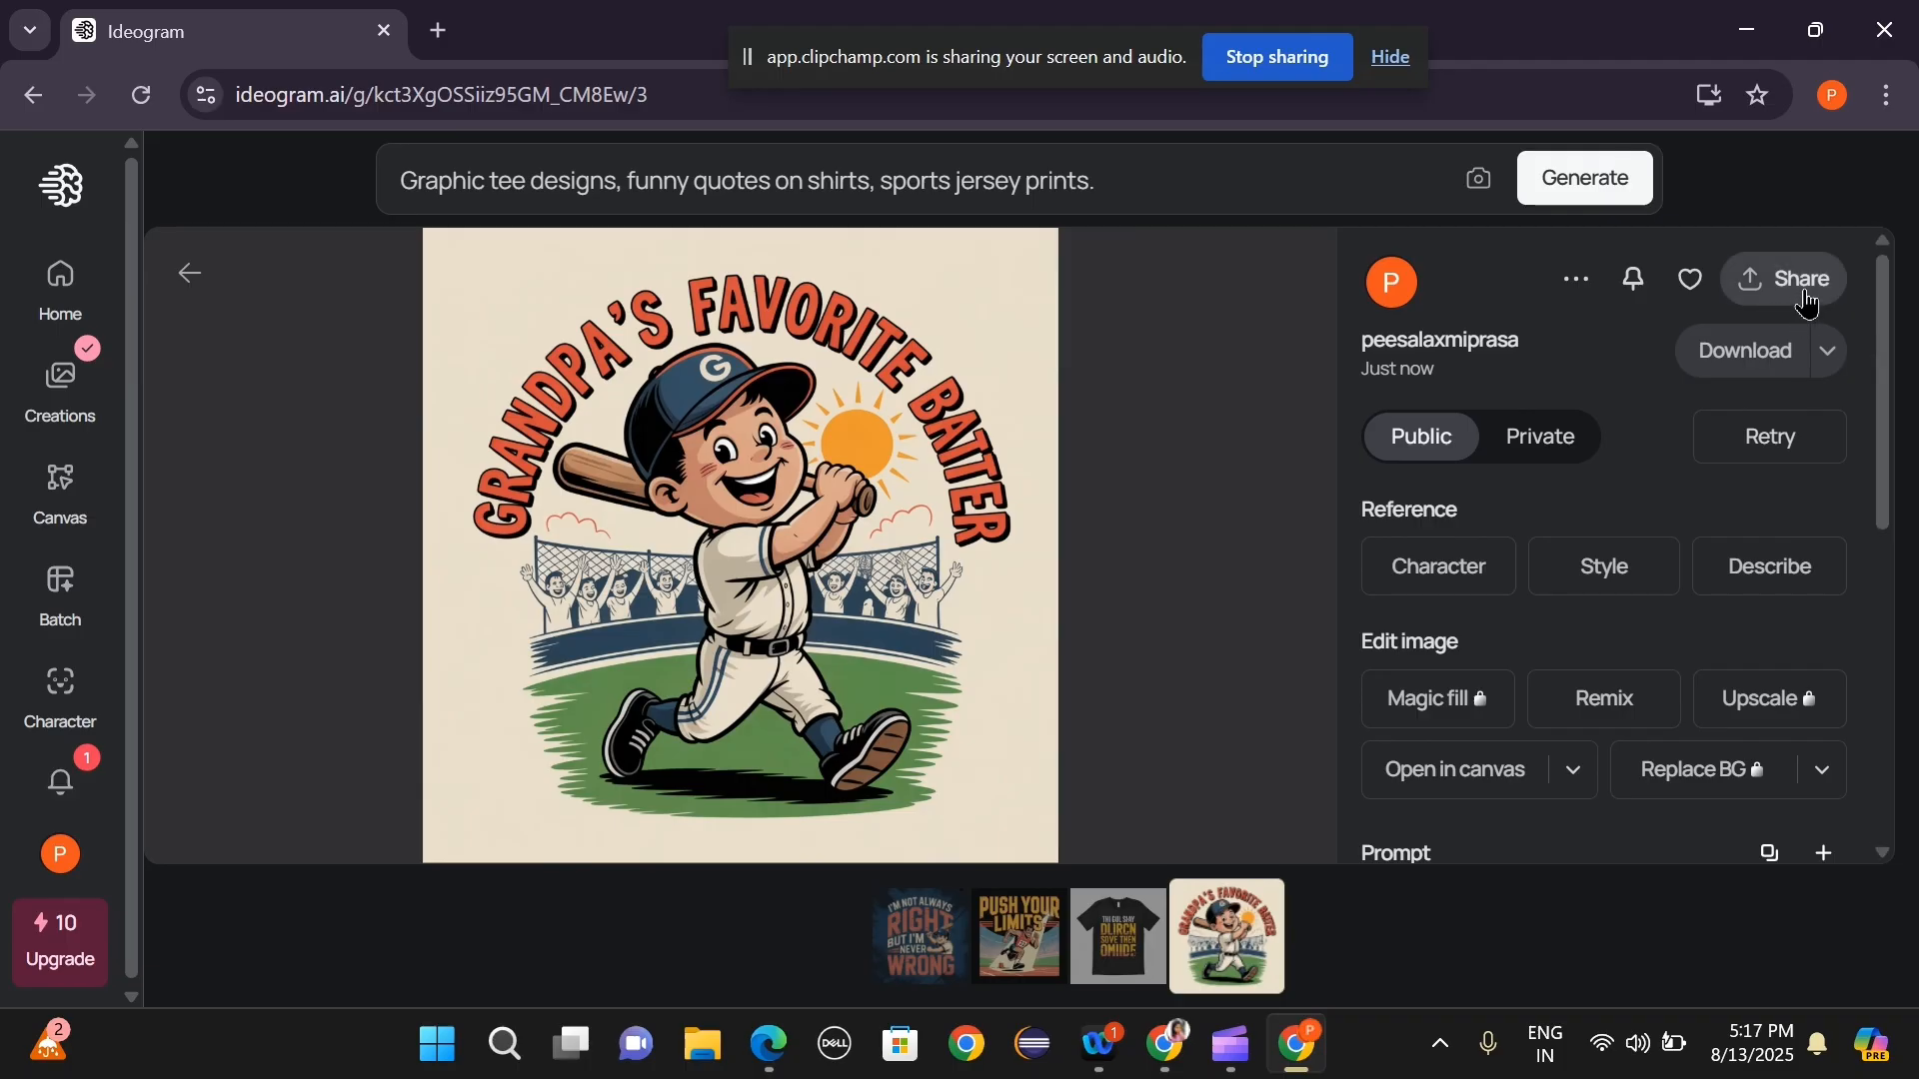
Like the "Grandpa's Favorite Batter" design and review its additional reference and editing options.
{"action": "left_click", "coordinate": [1694, 291]}
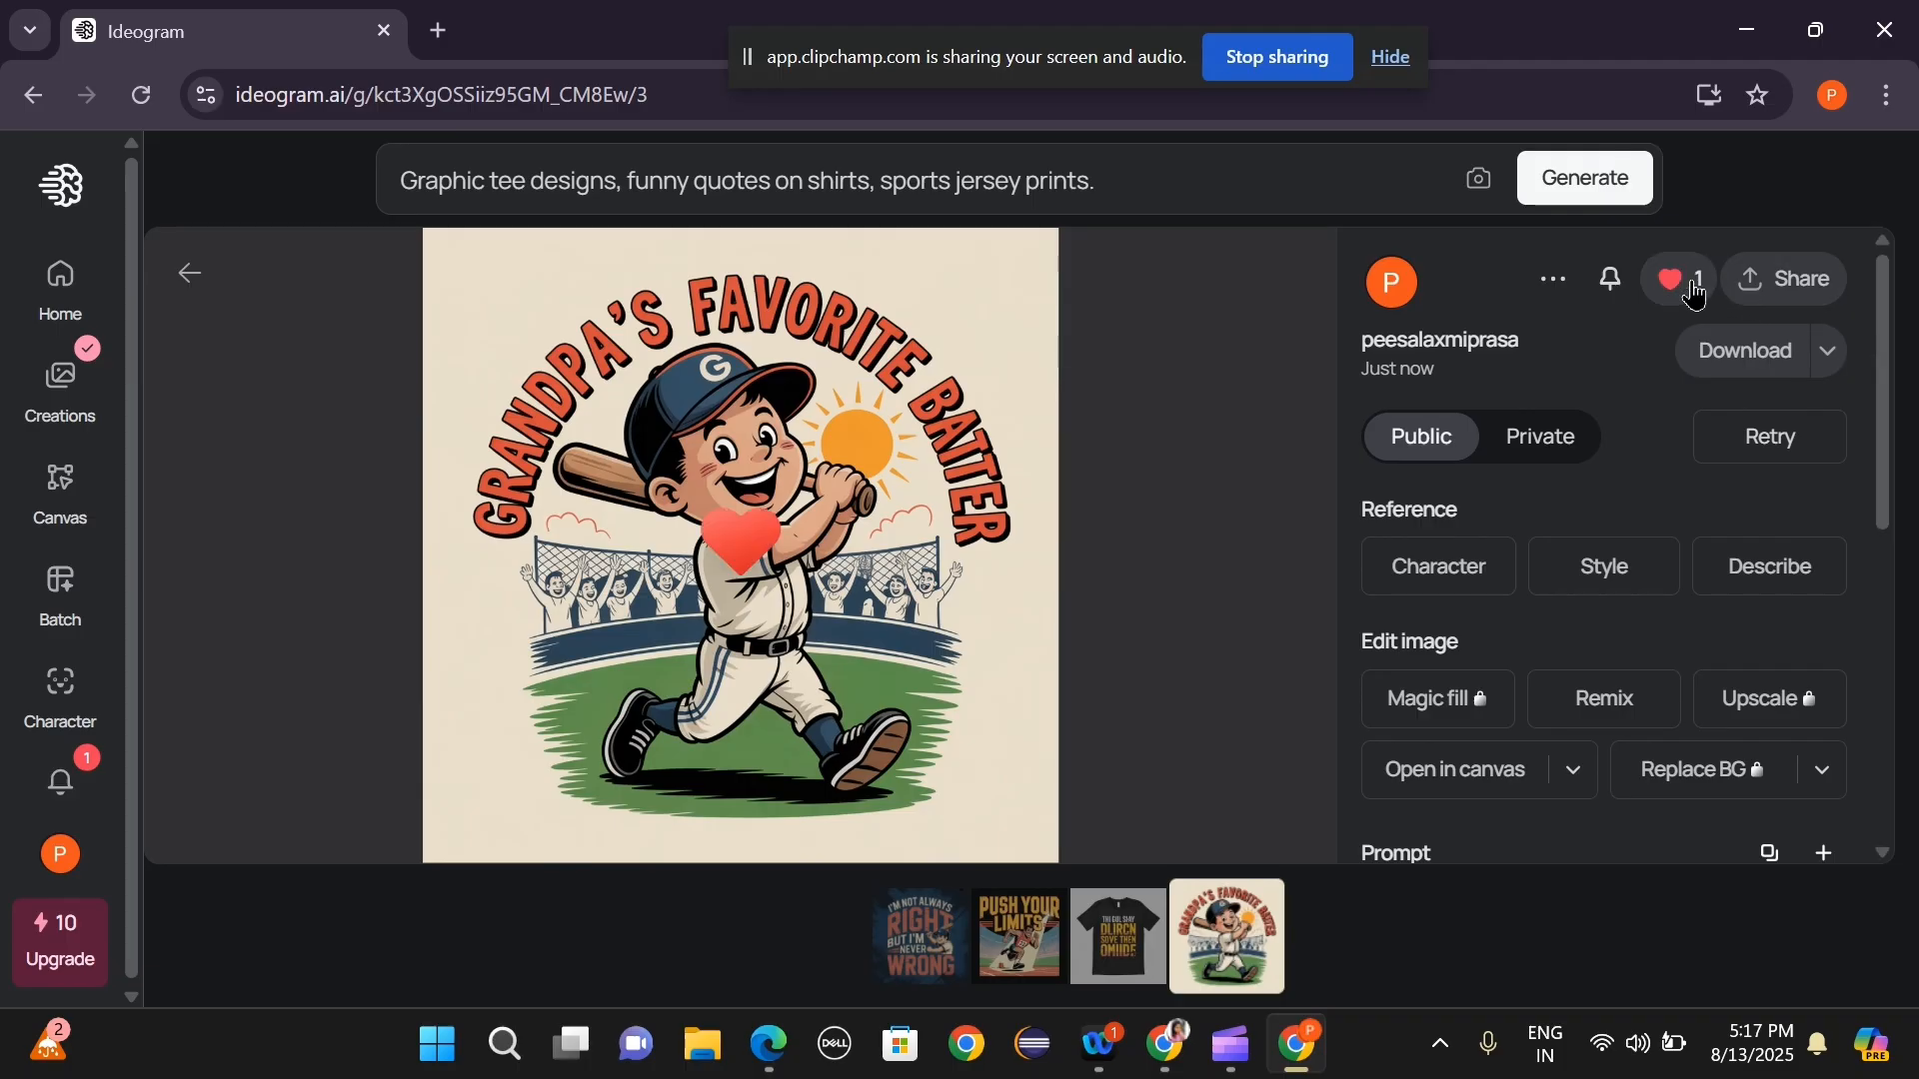
{"action": "left_click", "coordinate": [1552, 281]}
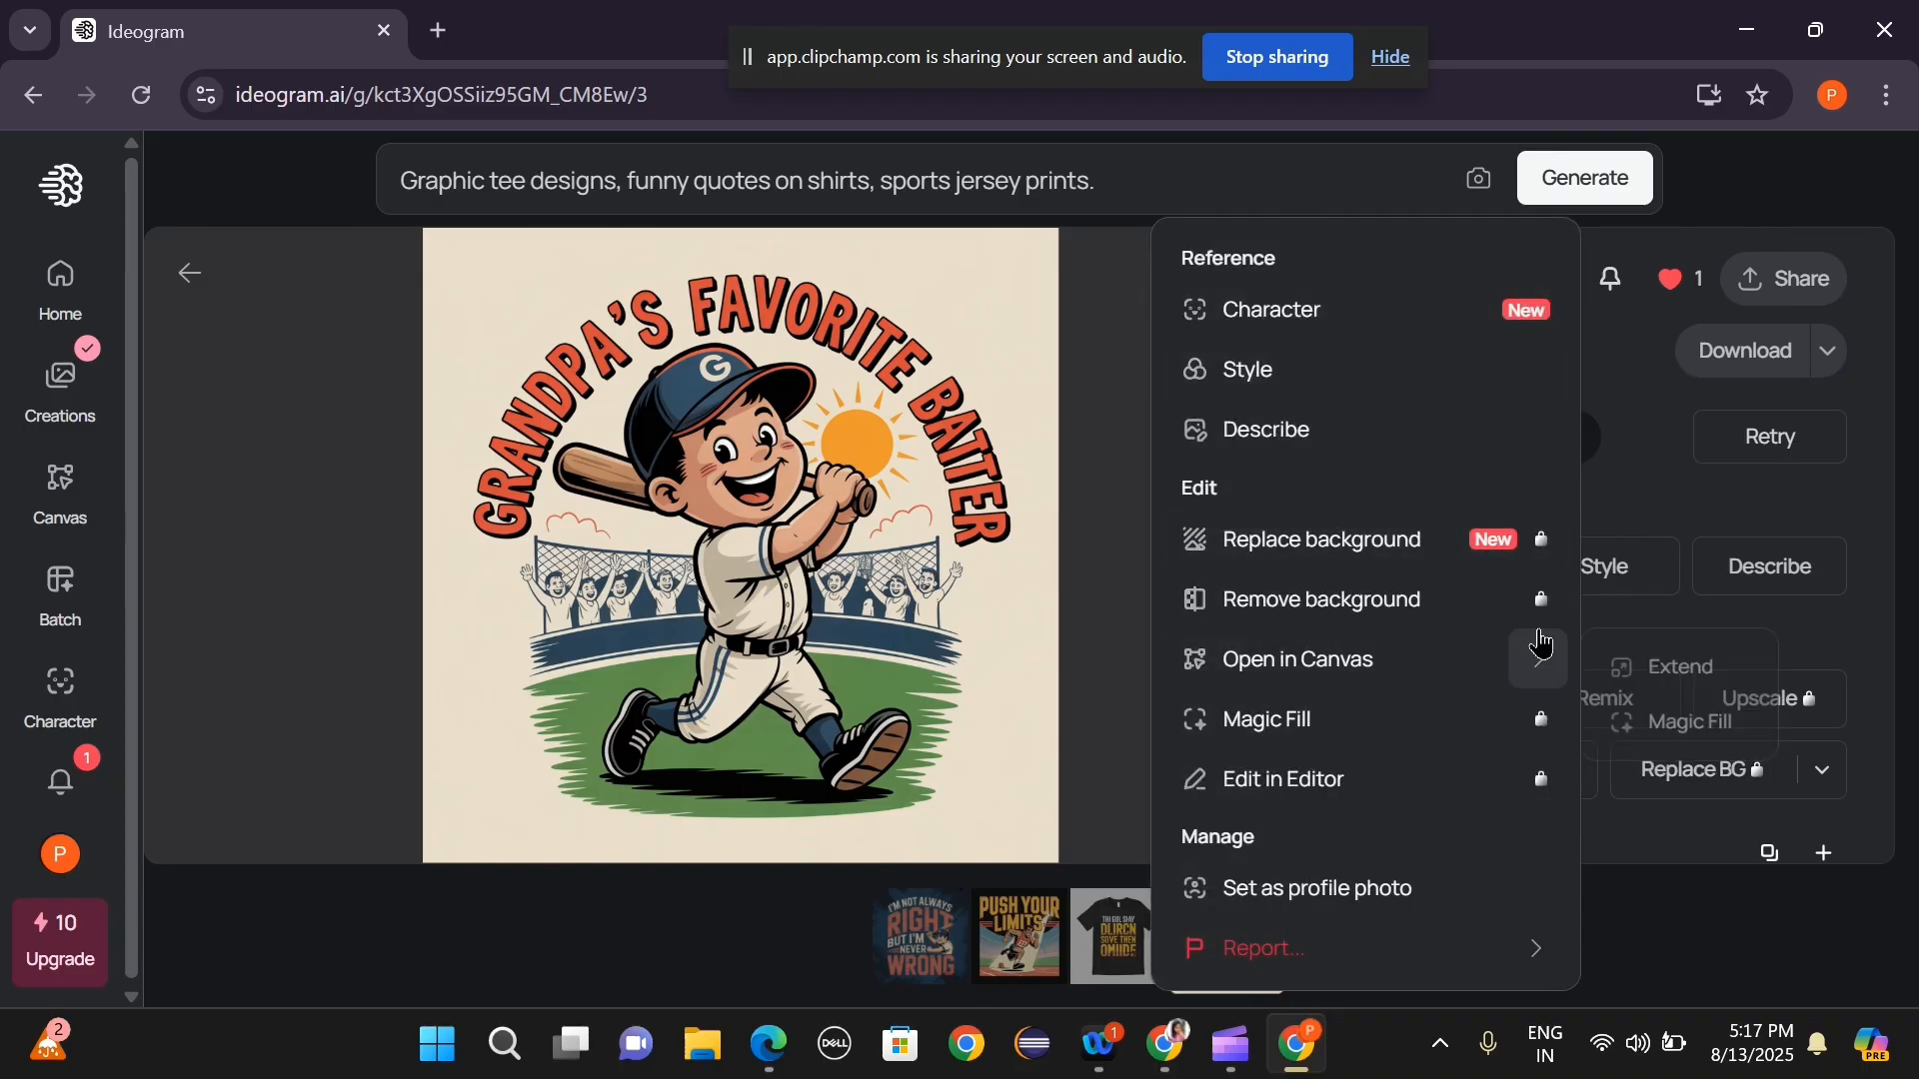
{"action": "mouse_move", "coordinate": [1478, 673]}
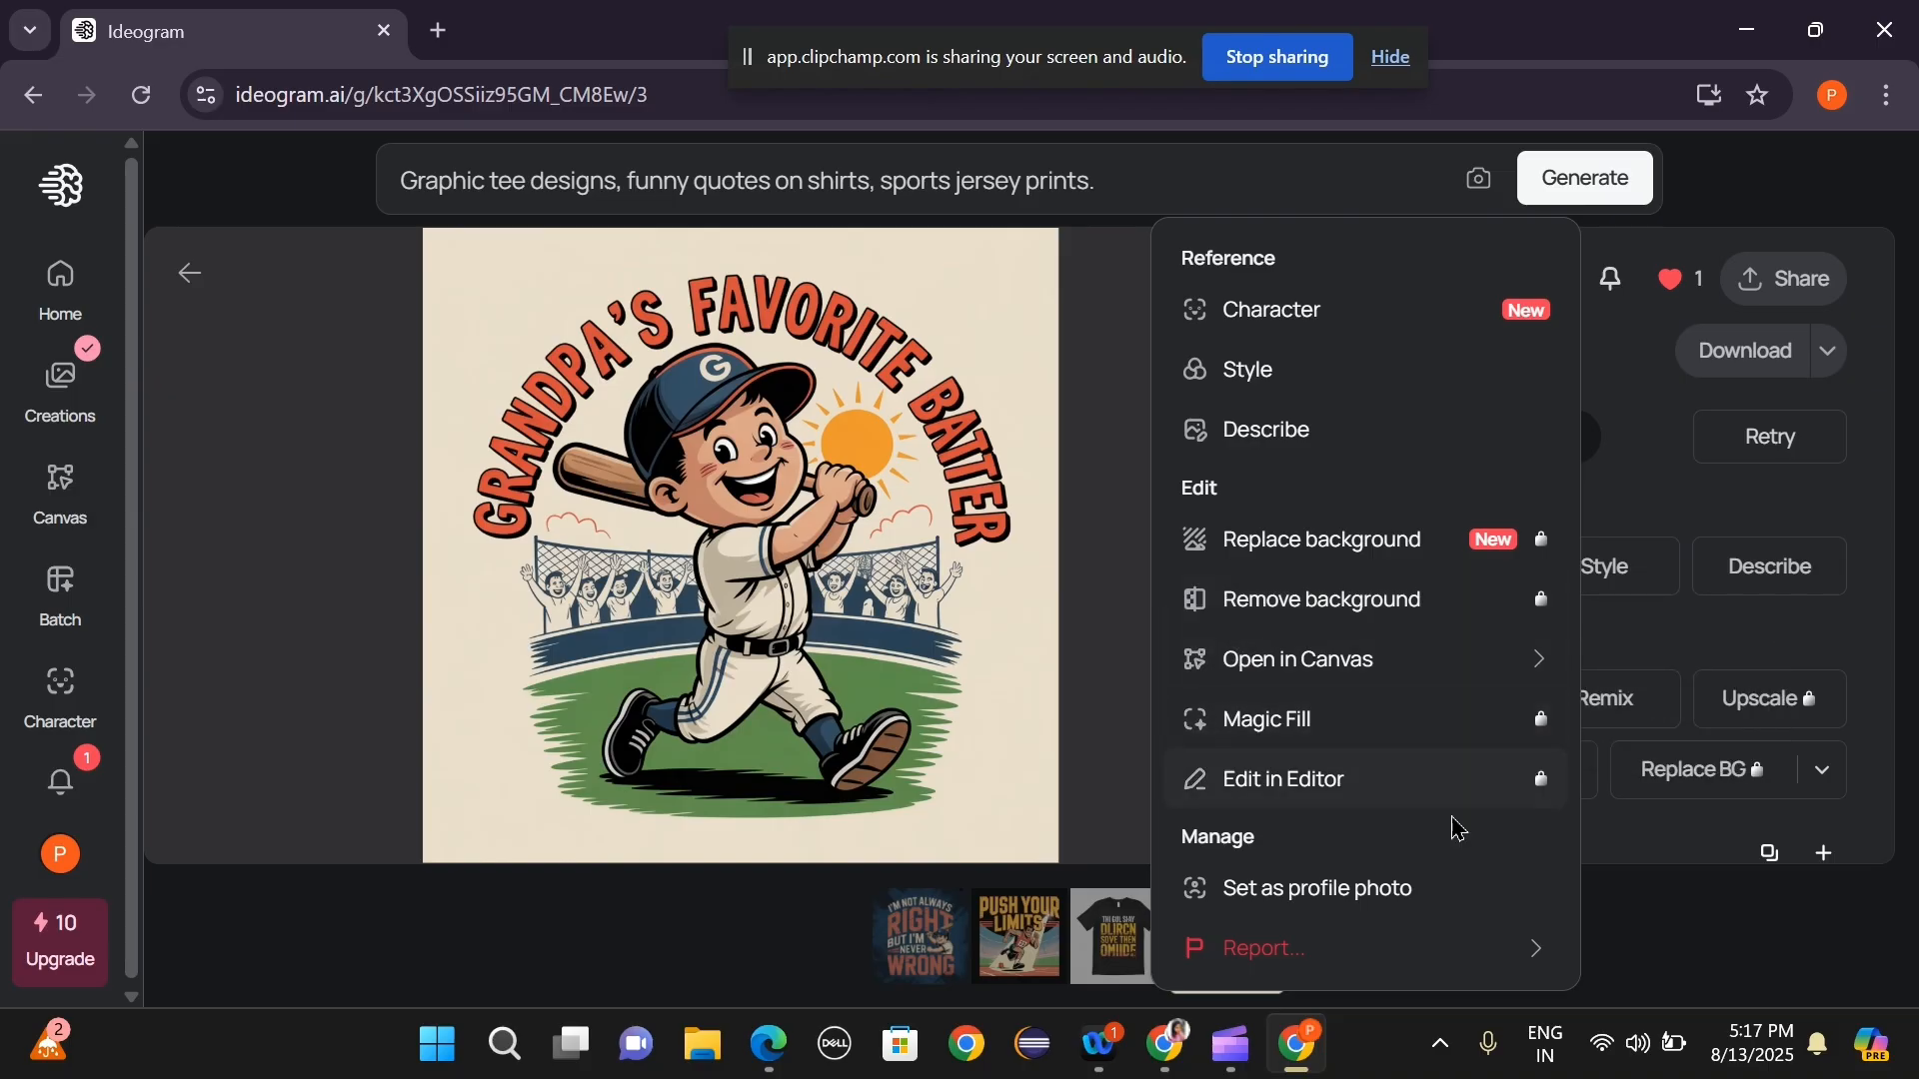
{"action": "left_click", "coordinate": [1116, 739]}
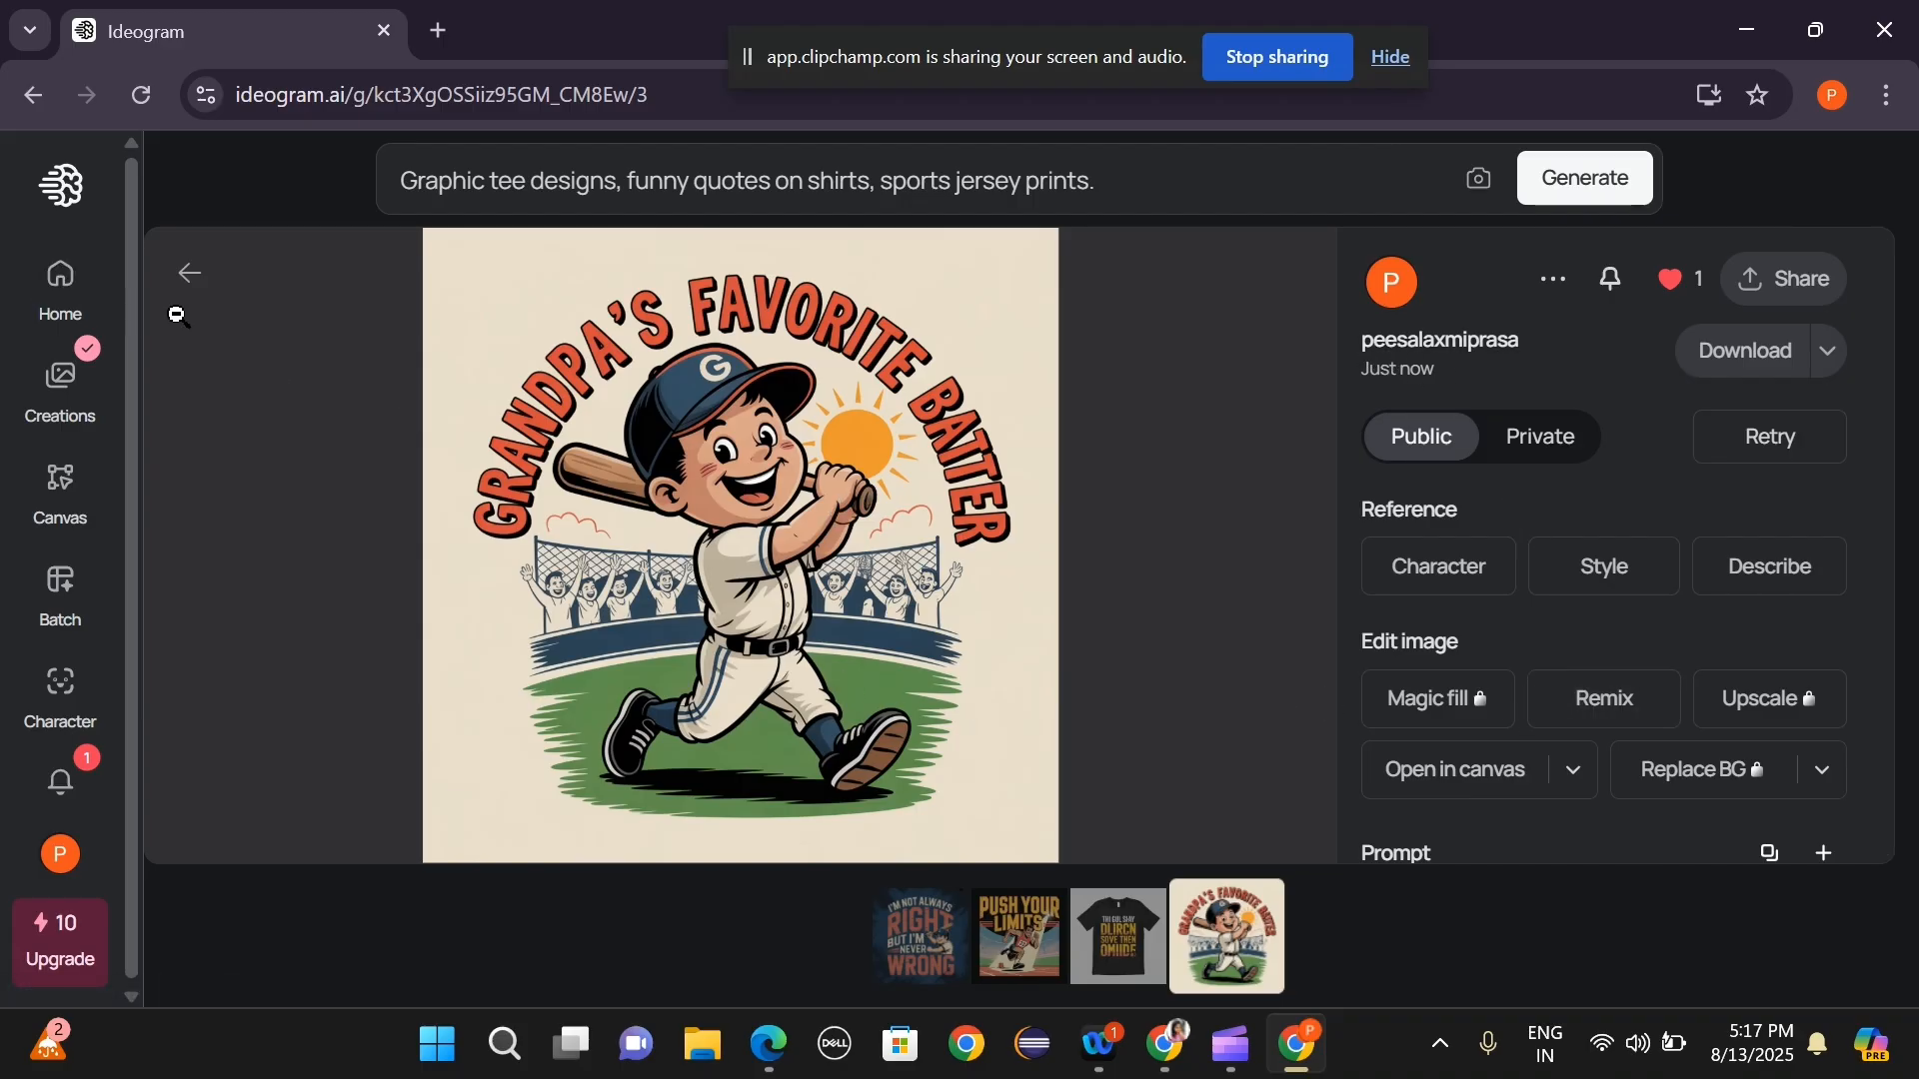
Return from the design to the community gallery and filter it to the Logo category.
{"action": "left_click", "coordinate": [190, 273]}
{"action": "scroll", "coordinate": [650, 380], "scroll_direction": "up", "scroll_amount": 3}
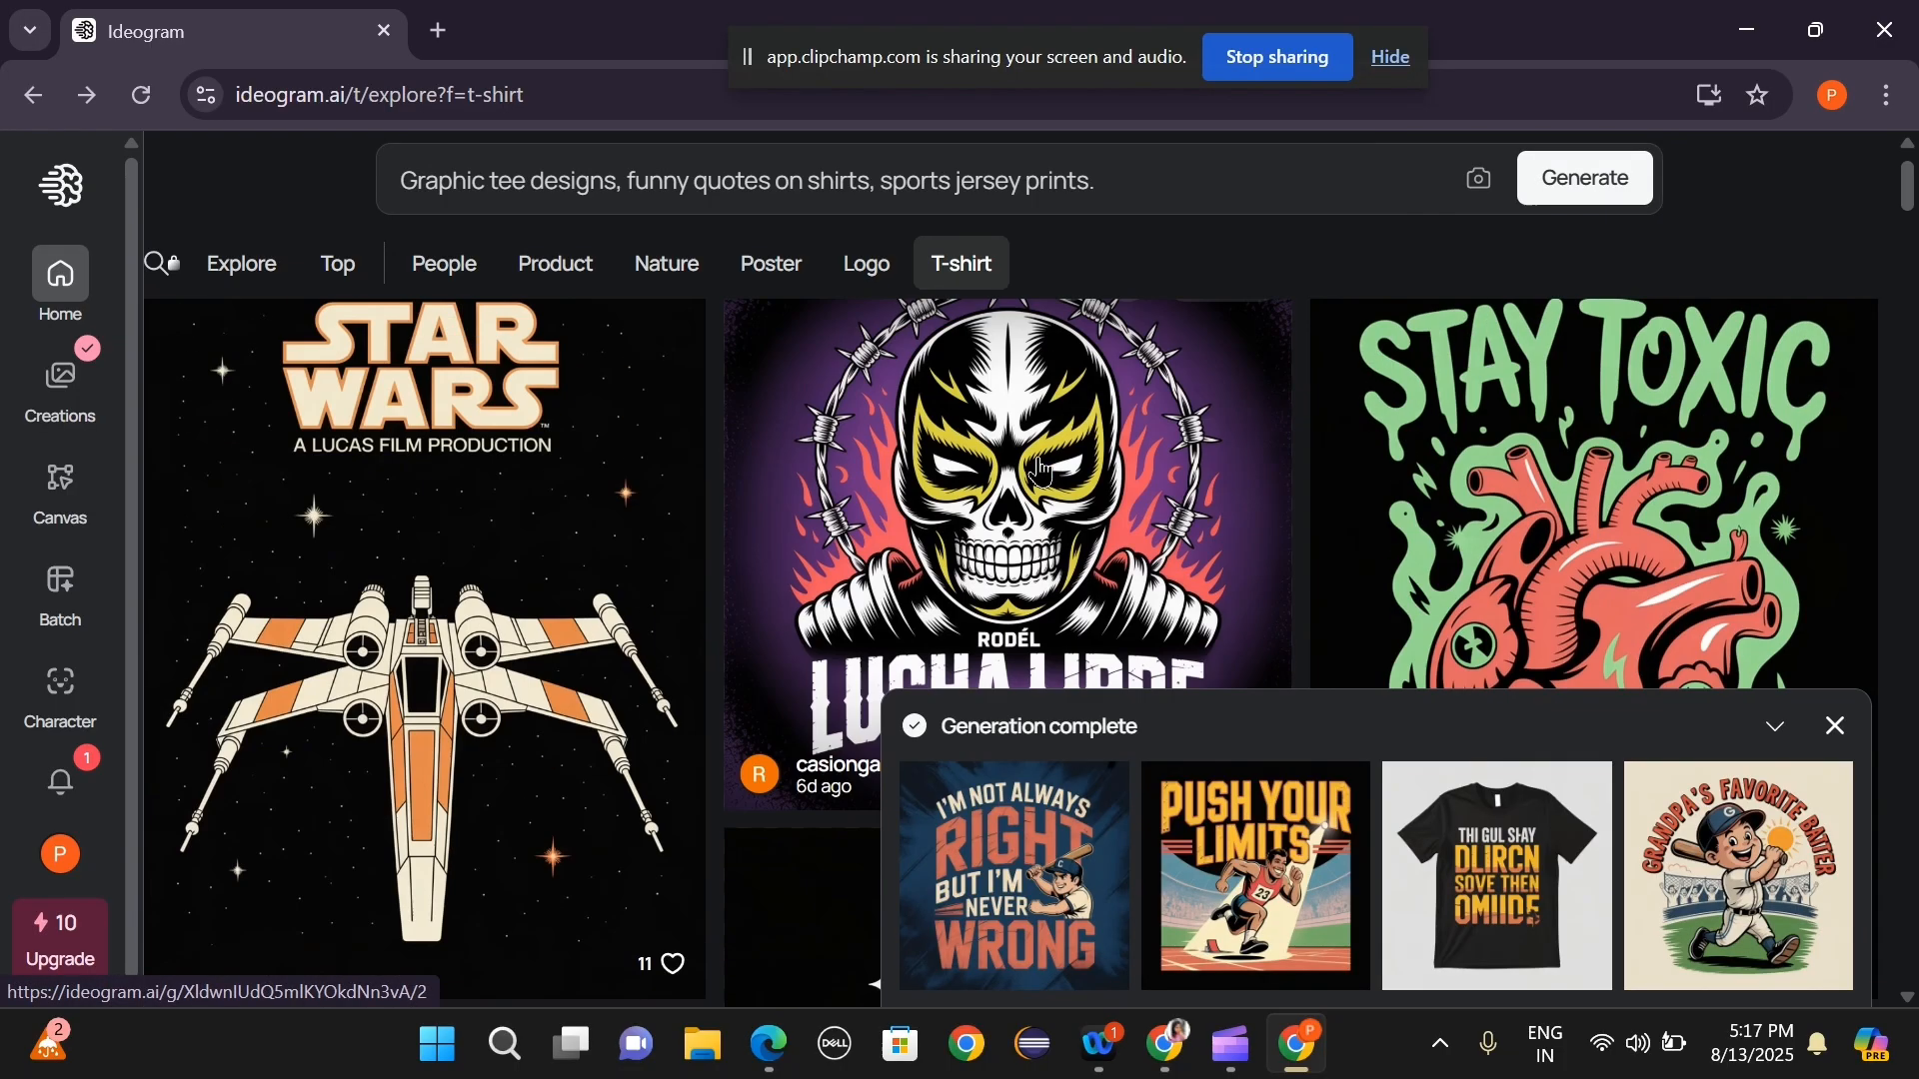
{"action": "left_click", "coordinate": [880, 272]}
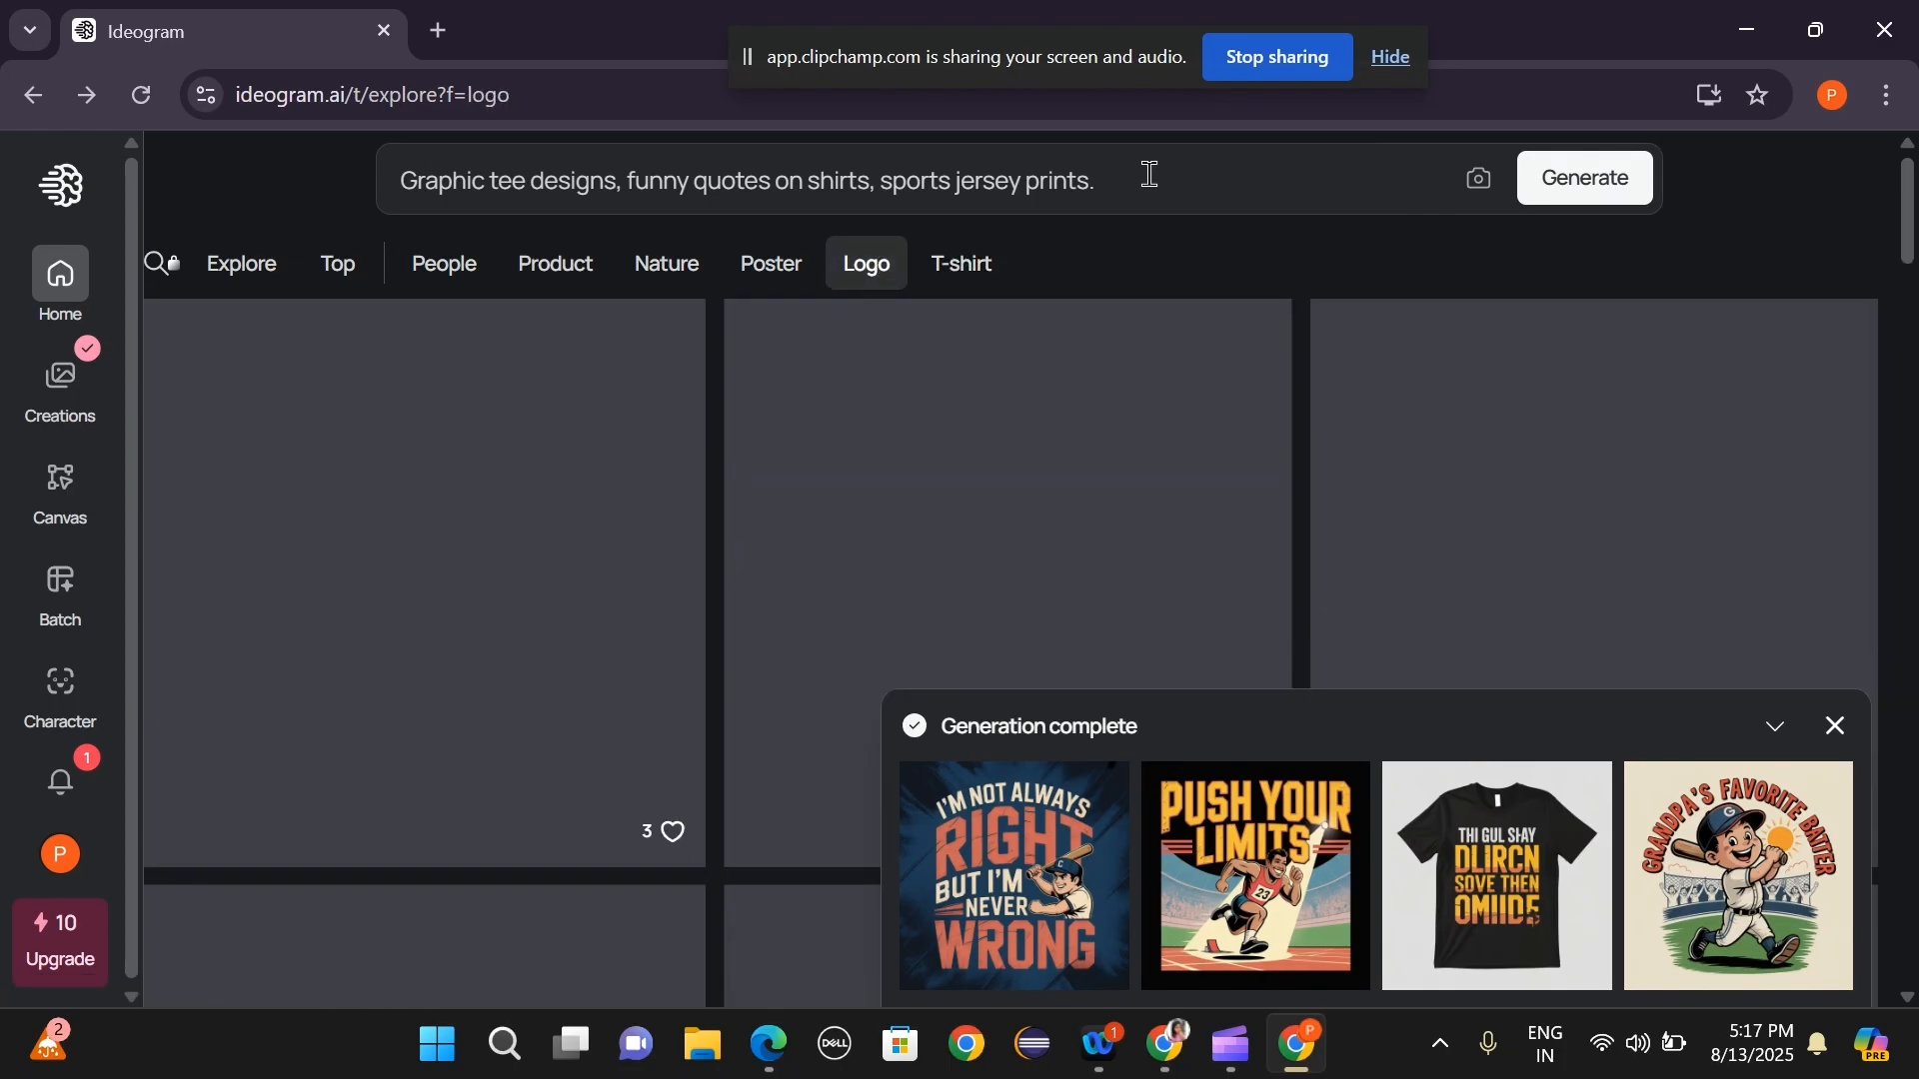
Replace the T-shirt prompt with a person's first name and generate images from it.
{"action": "left_click_drag", "start_coordinate": [1147, 177], "coordinate": [407, 180]}
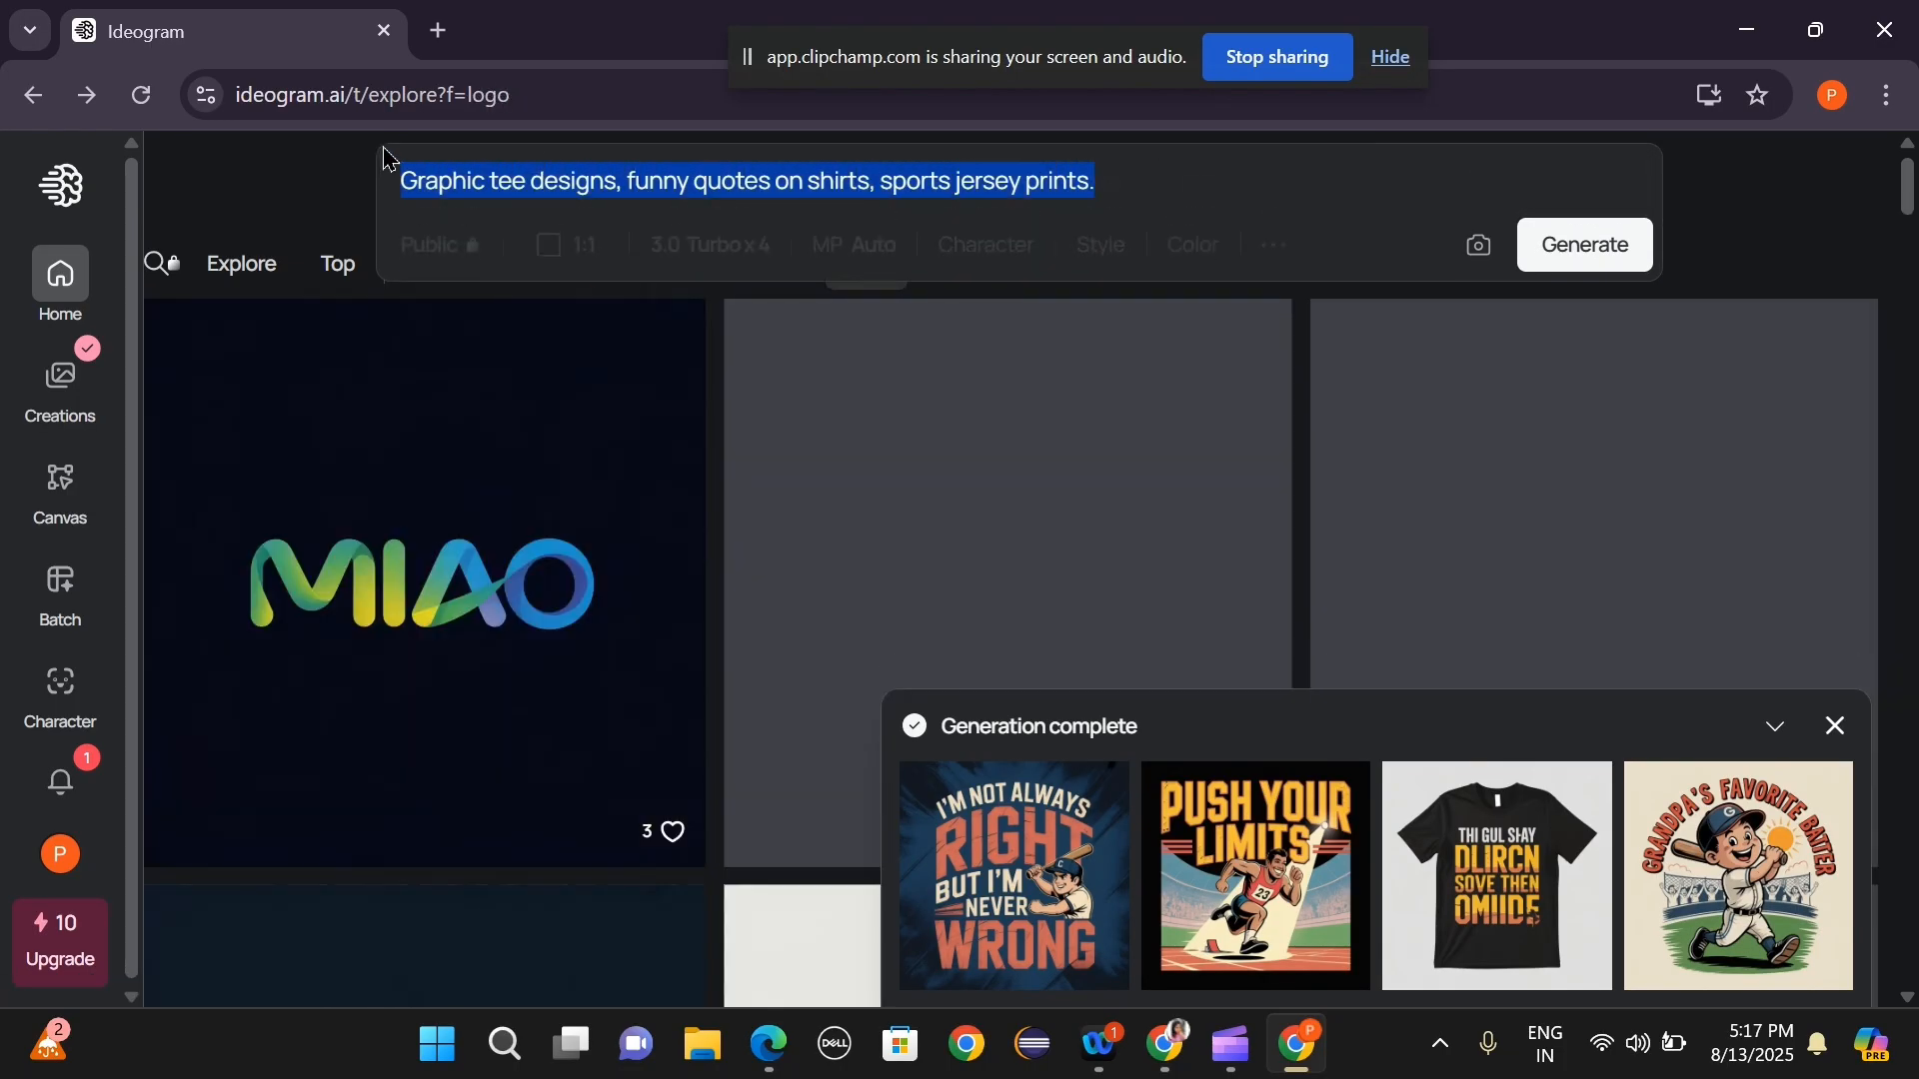
{"action": "key", "text": "BackSpace"}
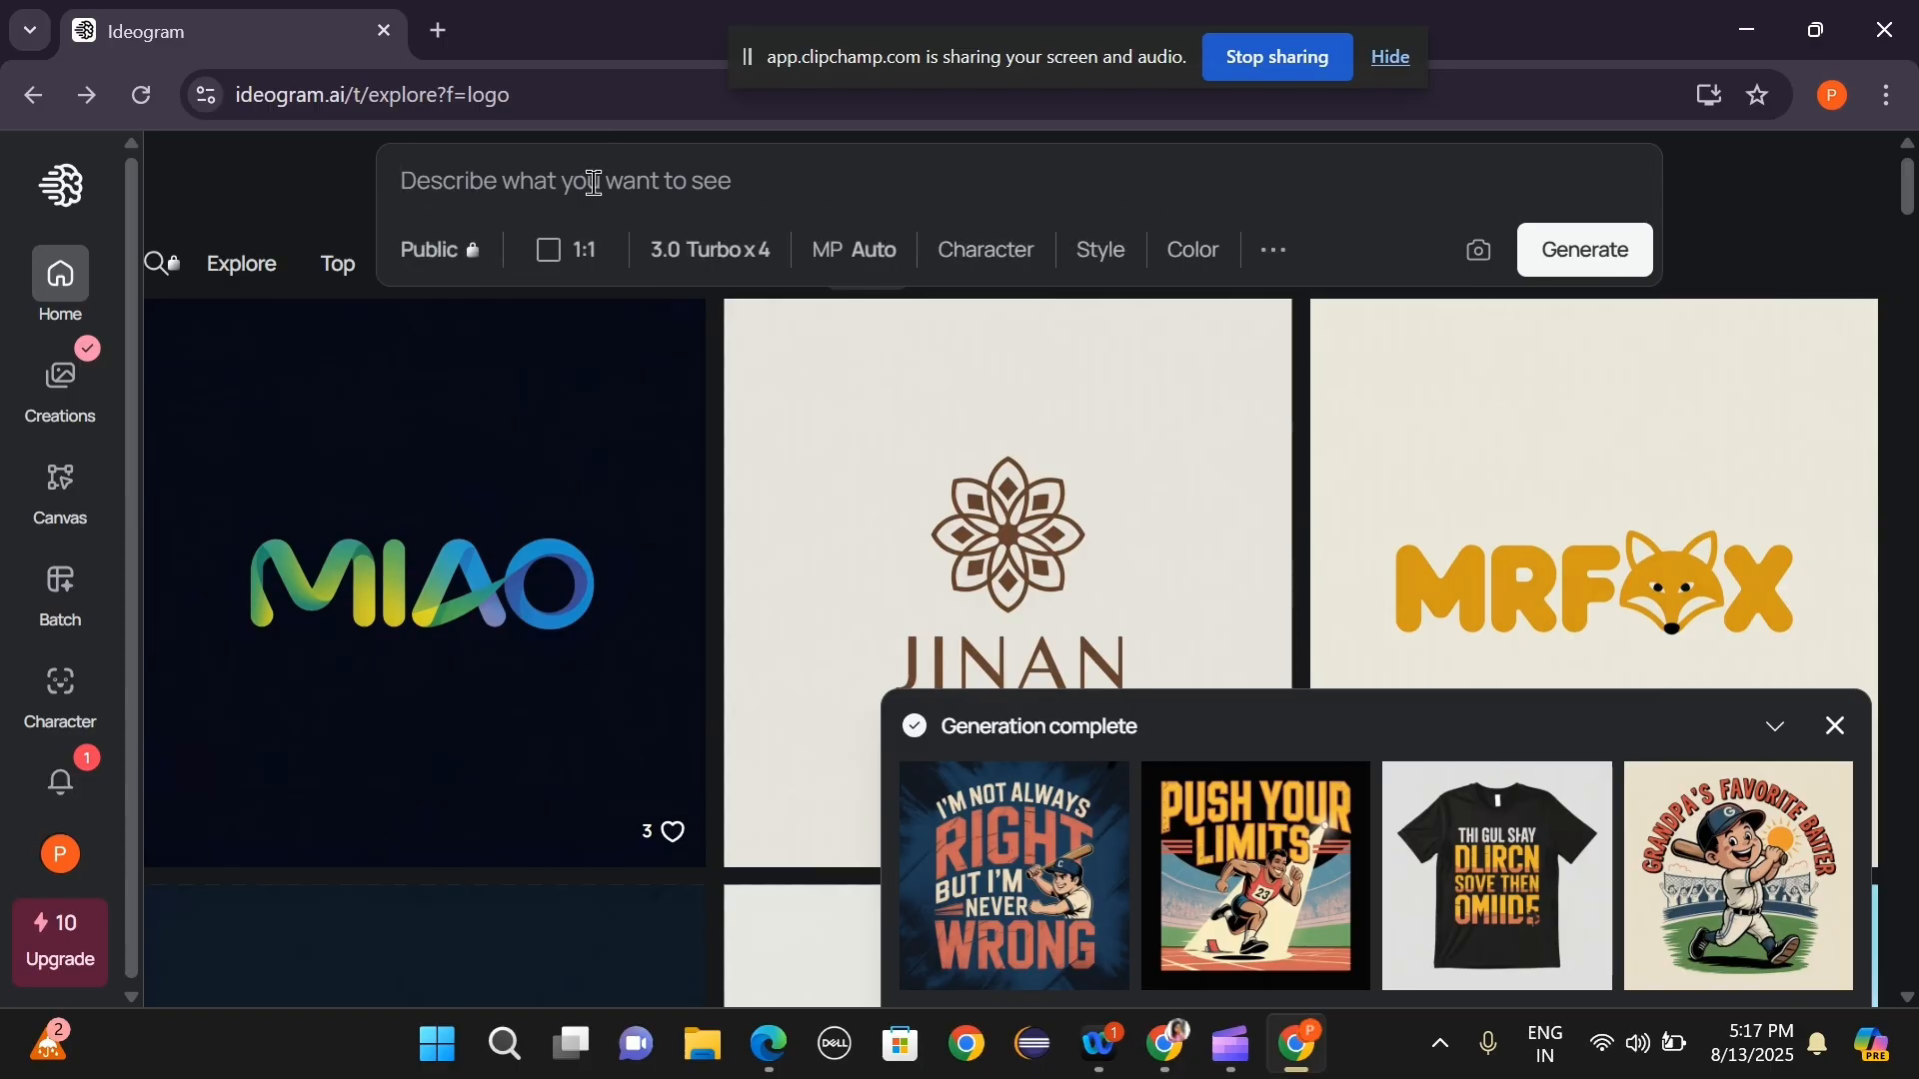
{"action": "type", "text": "vandhana"}
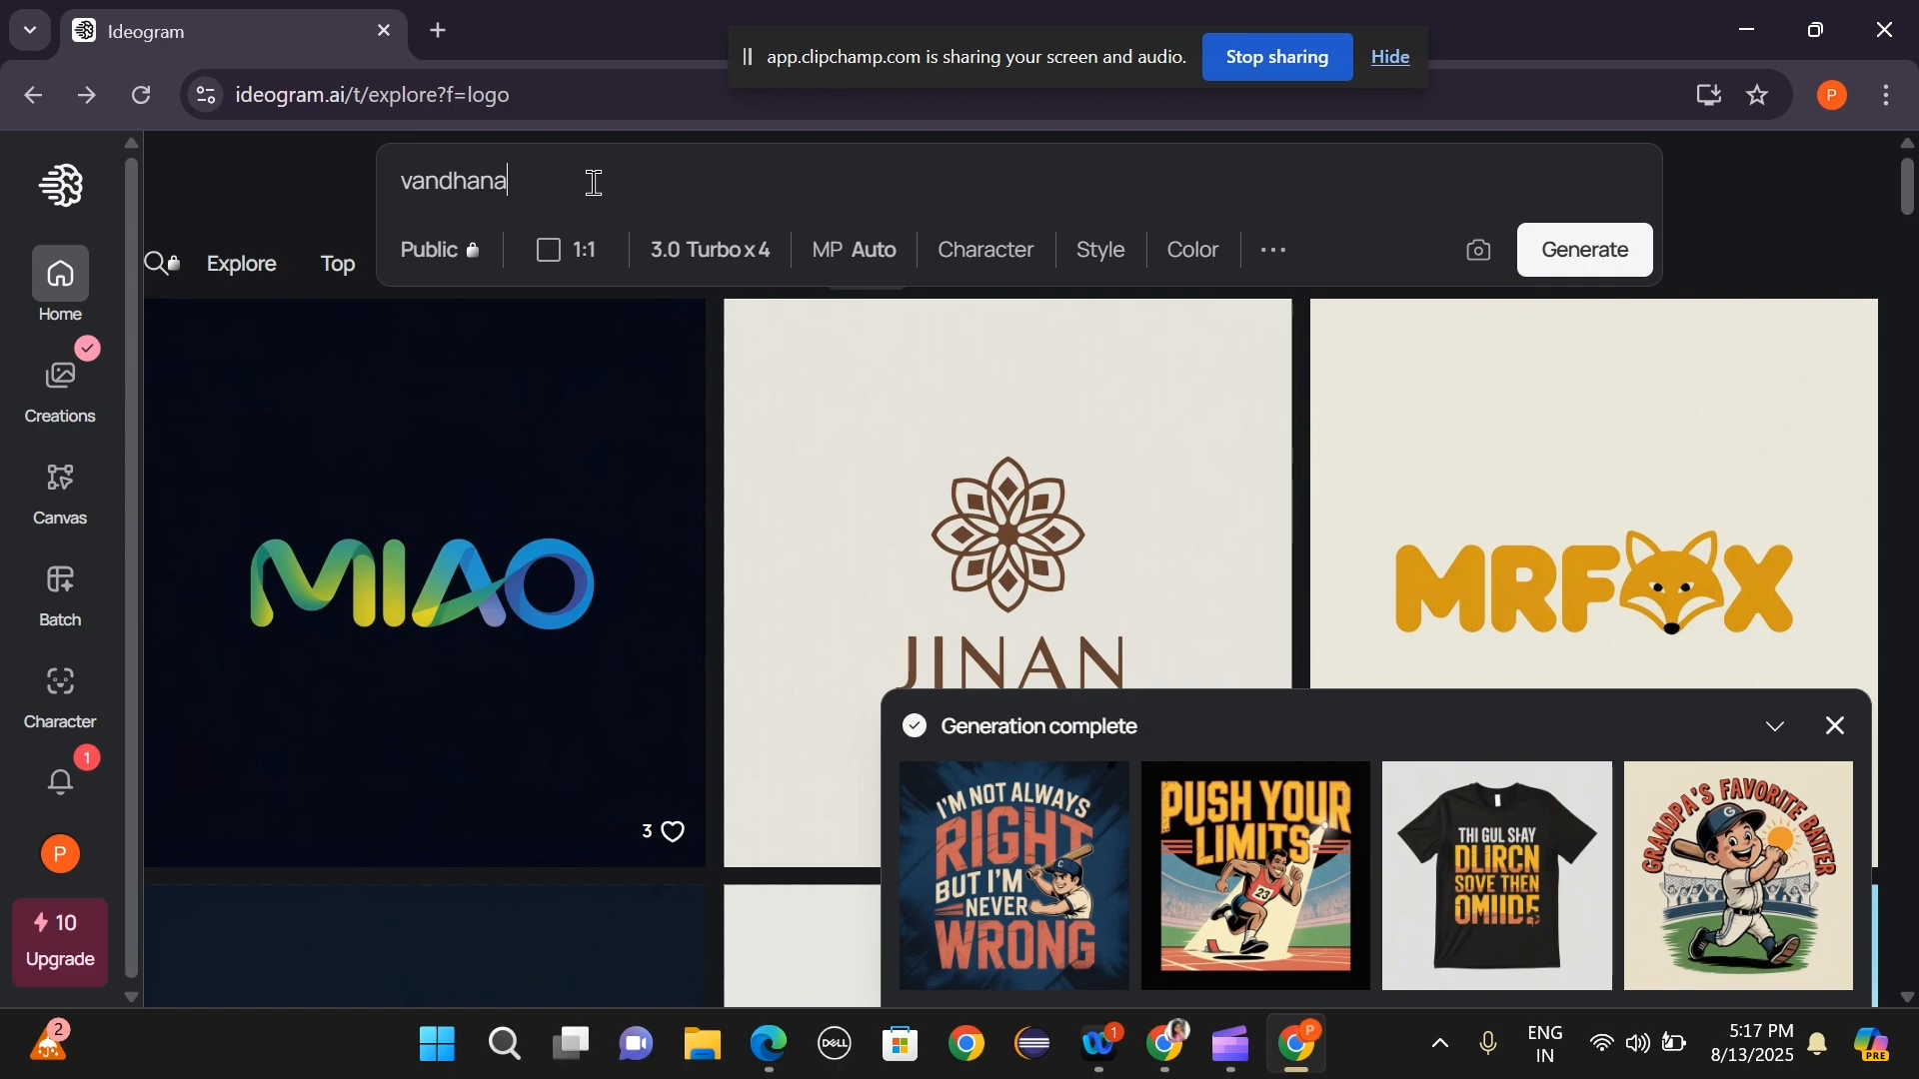
{"action": "left_click", "coordinate": [1559, 258]}
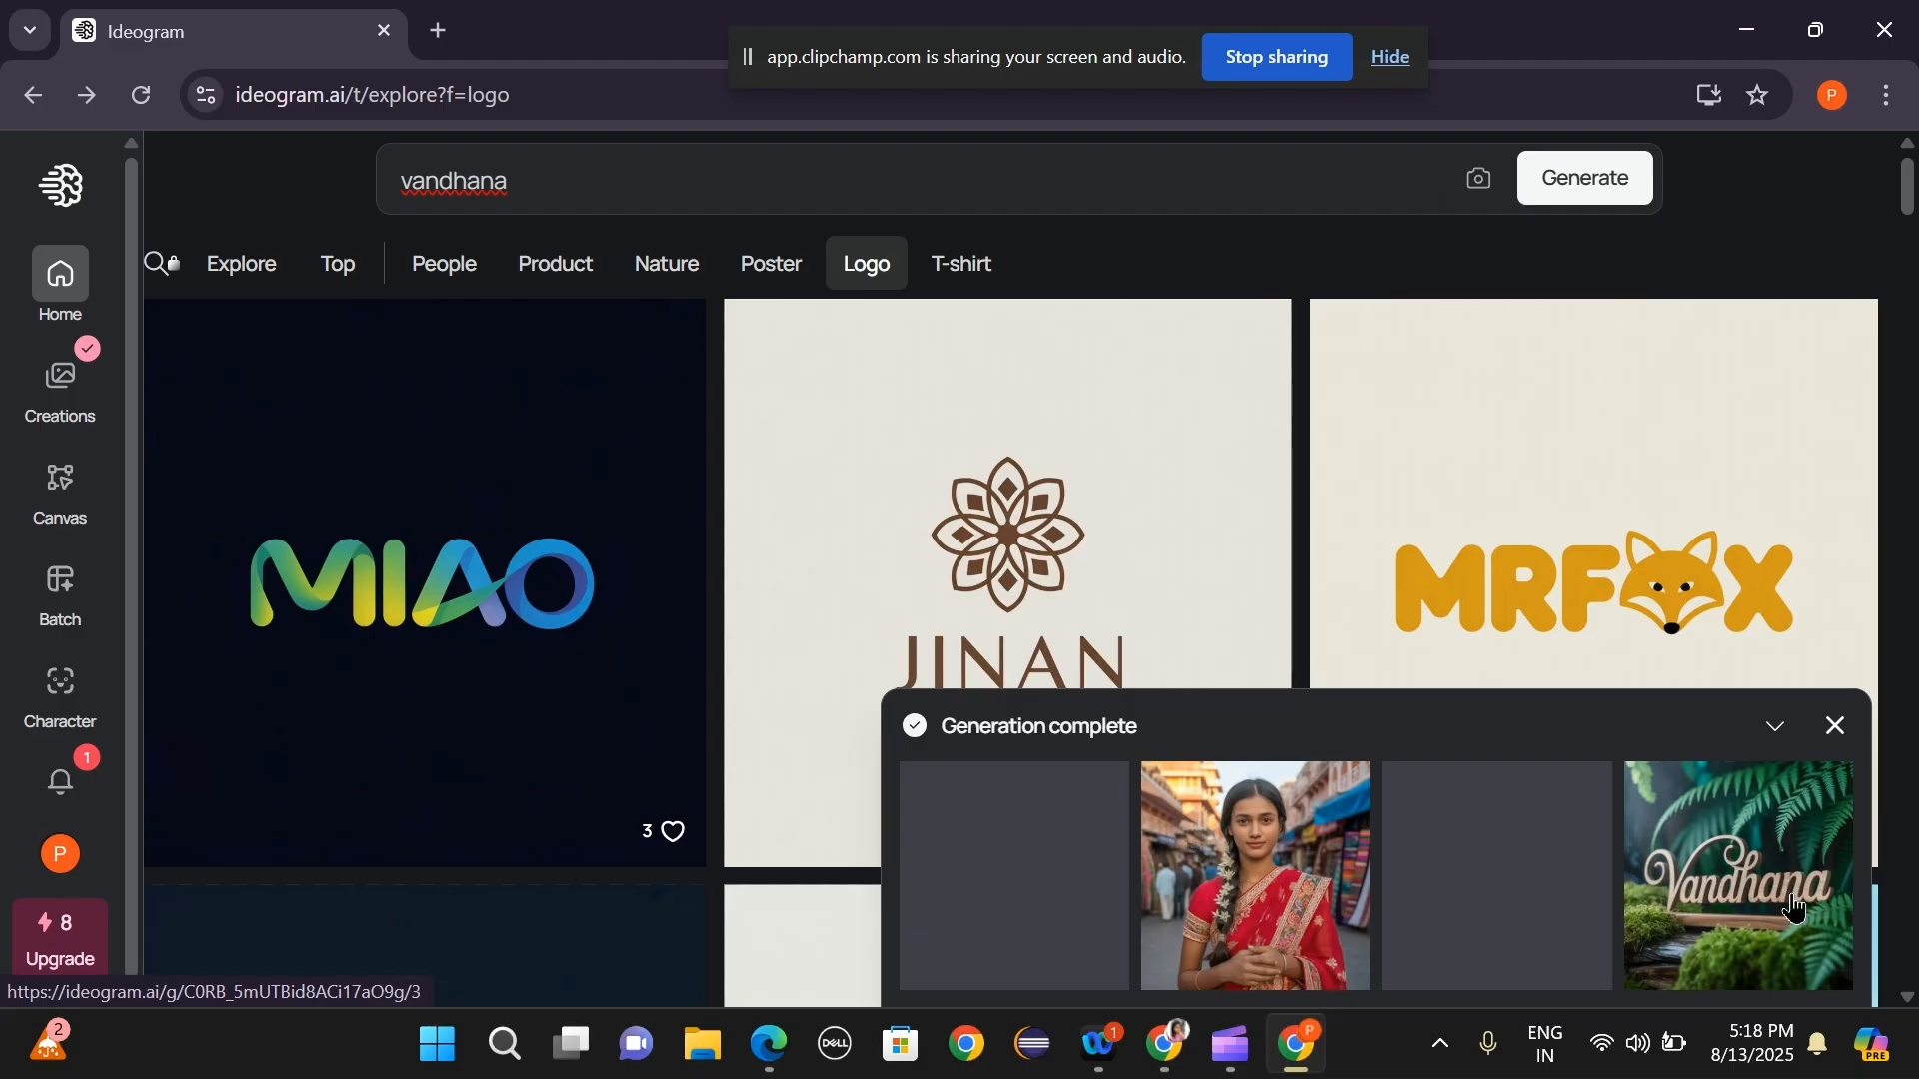
Open the generated name images and copy the one showing a wooden sign among ferns and moss.
{"action": "scroll", "coordinate": [1049, 922], "scroll_direction": "down", "scroll_amount": 2}
{"action": "left_click", "coordinate": [1050, 921]}
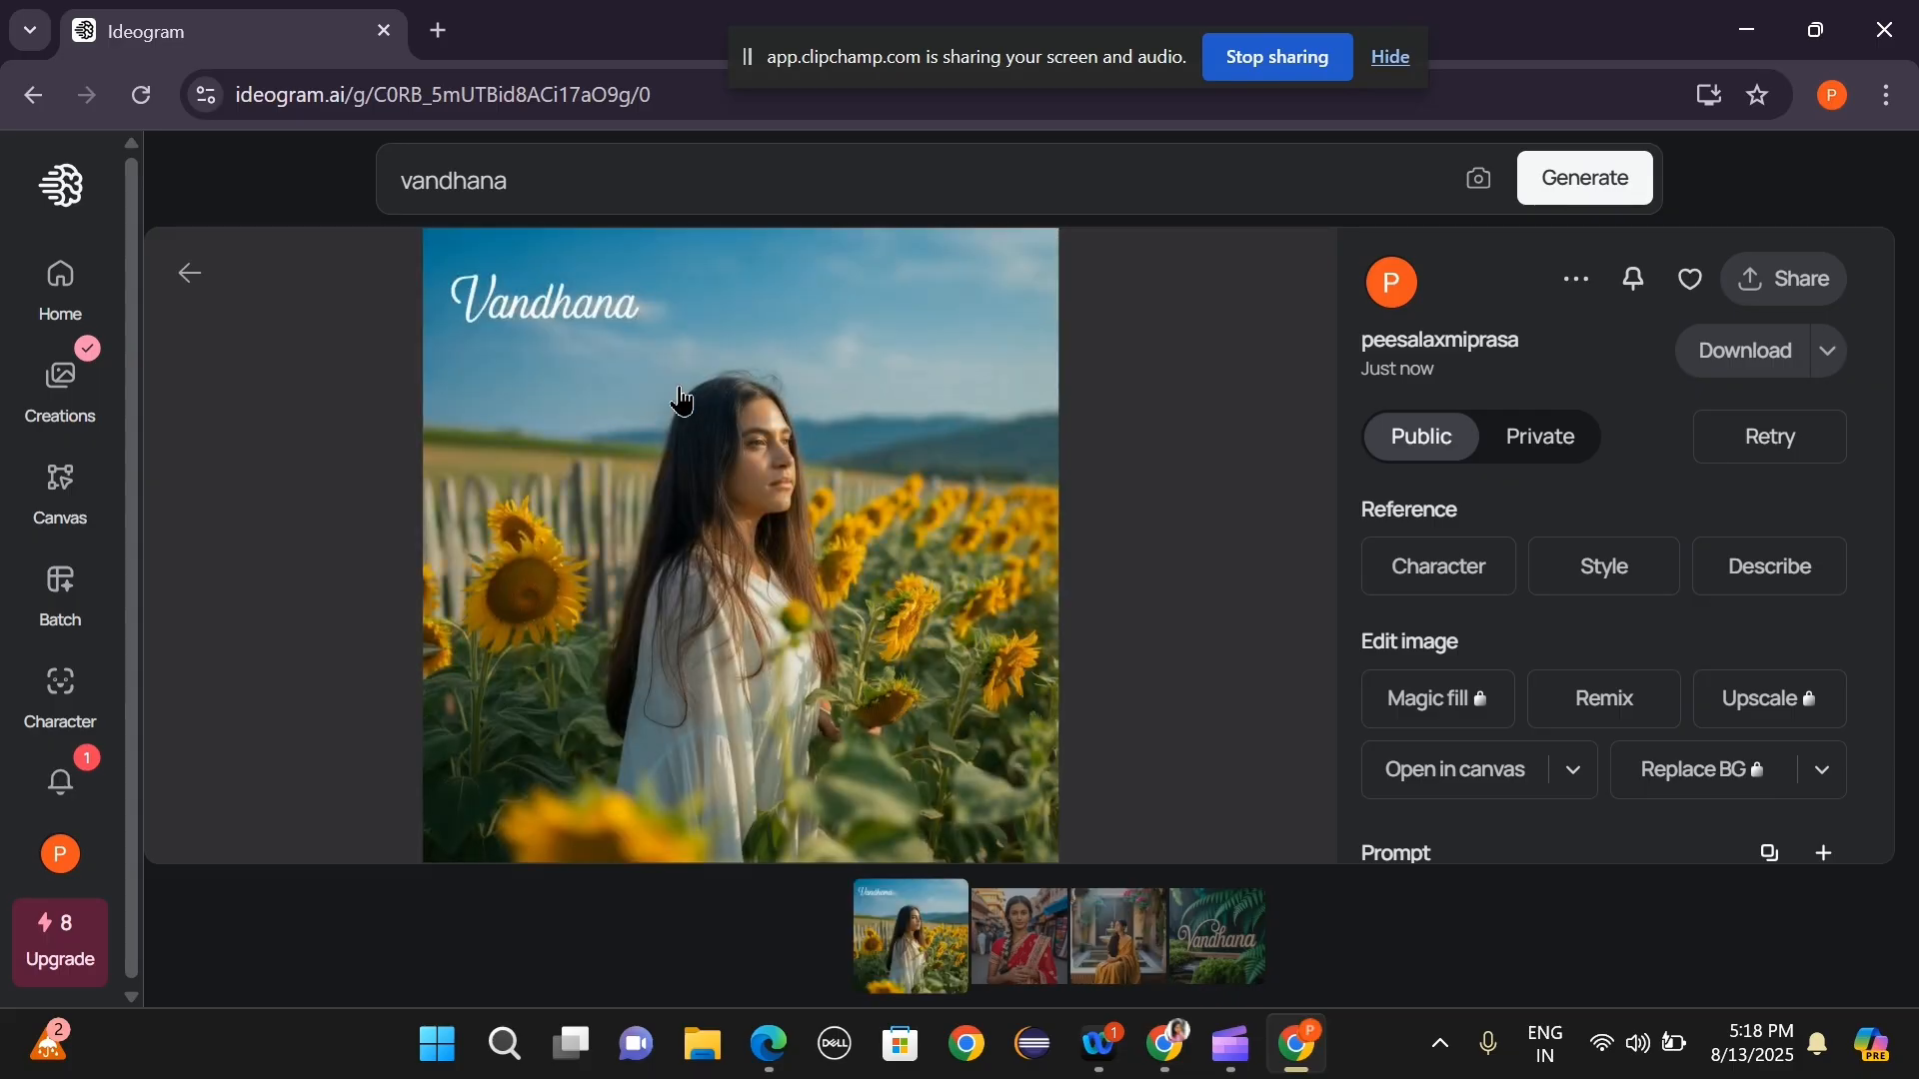
{"action": "scroll", "coordinate": [978, 676], "scroll_direction": "down", "scroll_amount": 2}
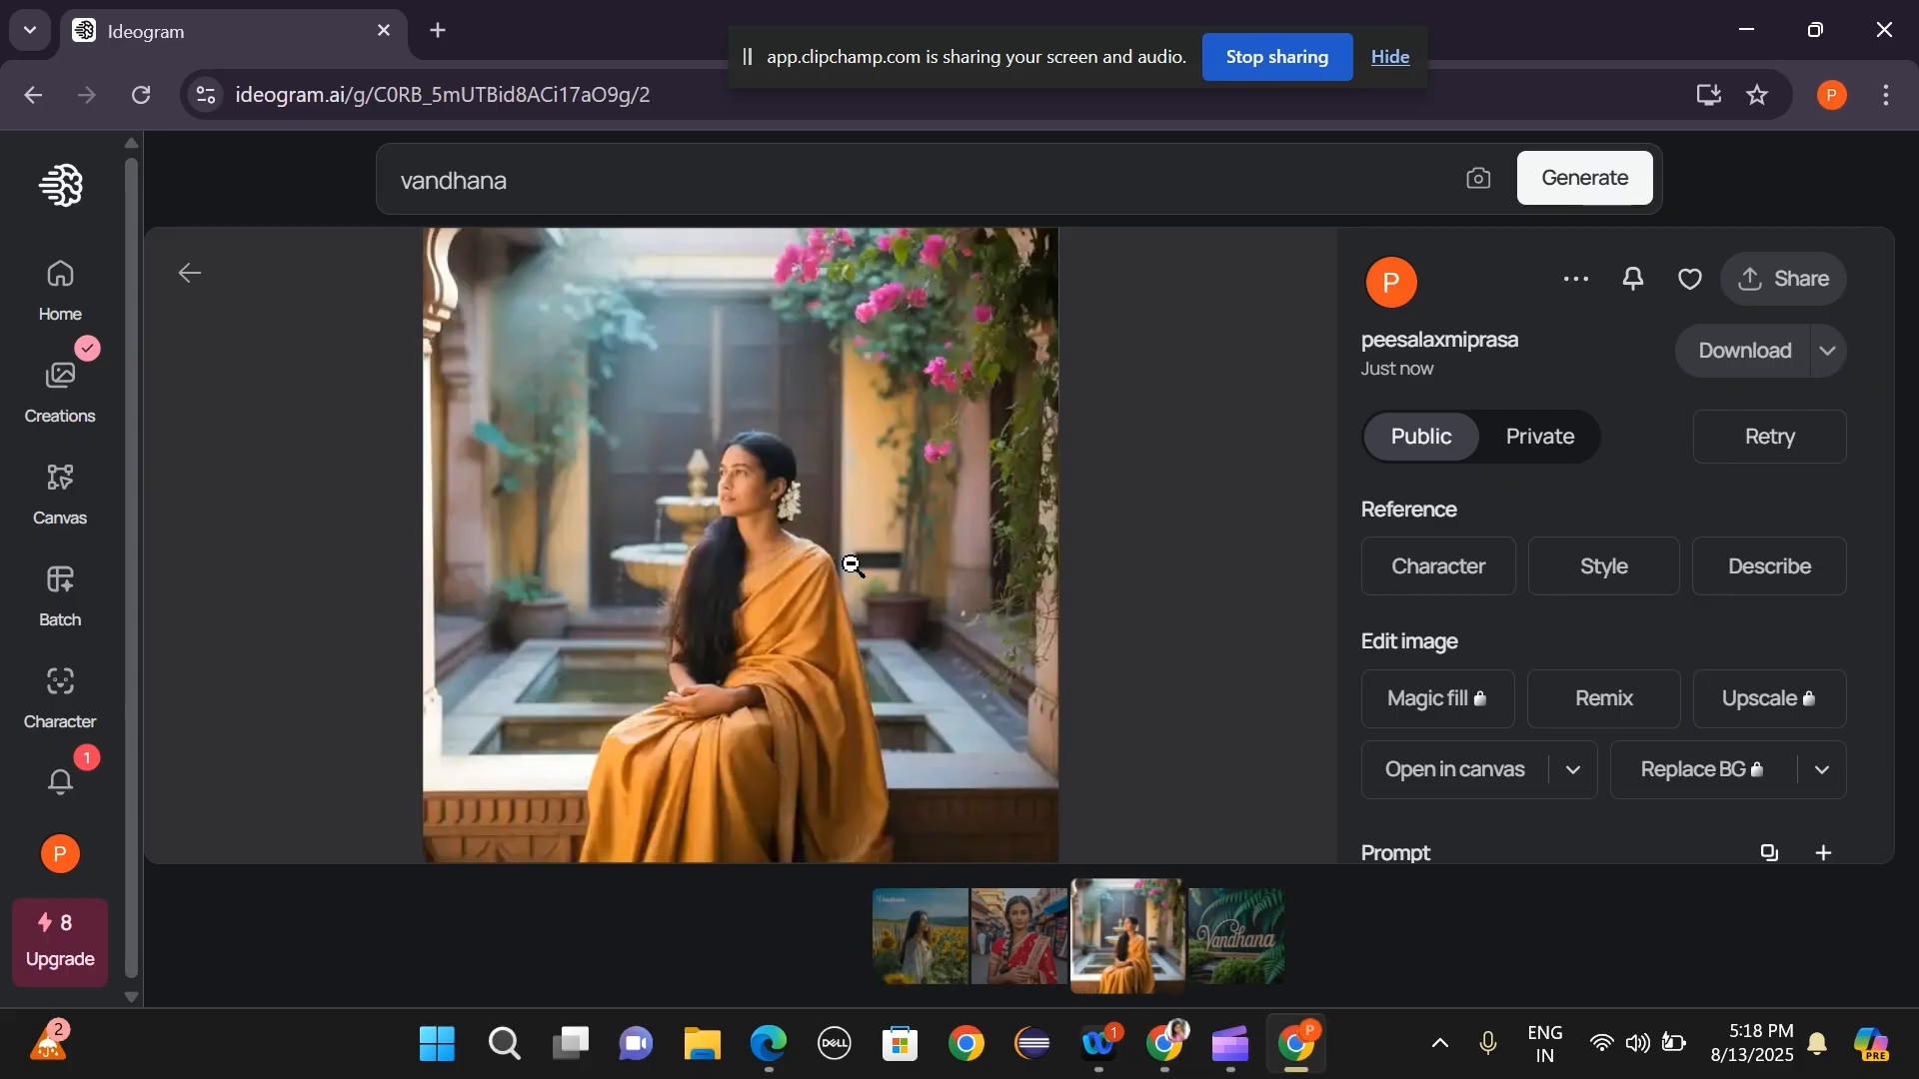
{"action": "scroll", "coordinate": [850, 563], "scroll_direction": "down", "scroll_amount": 1}
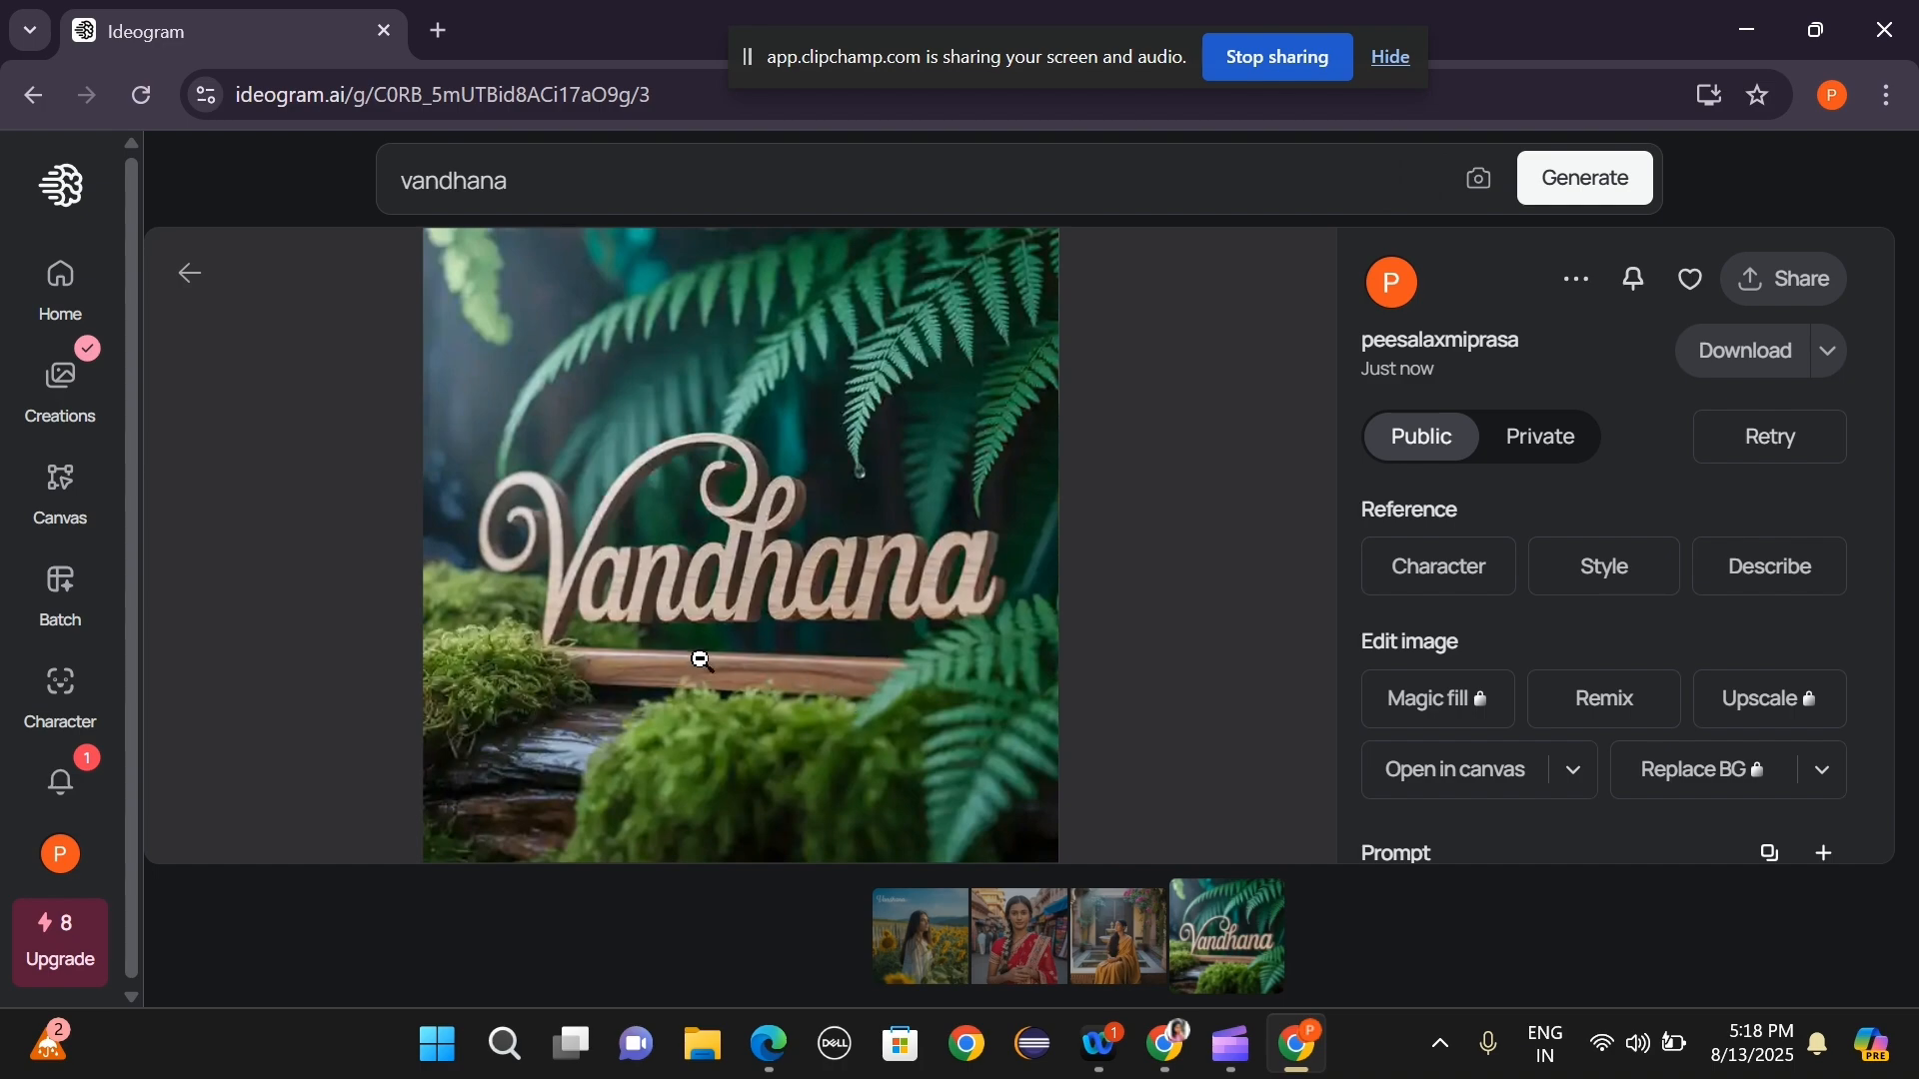
{"action": "right_click", "coordinate": [868, 674]}
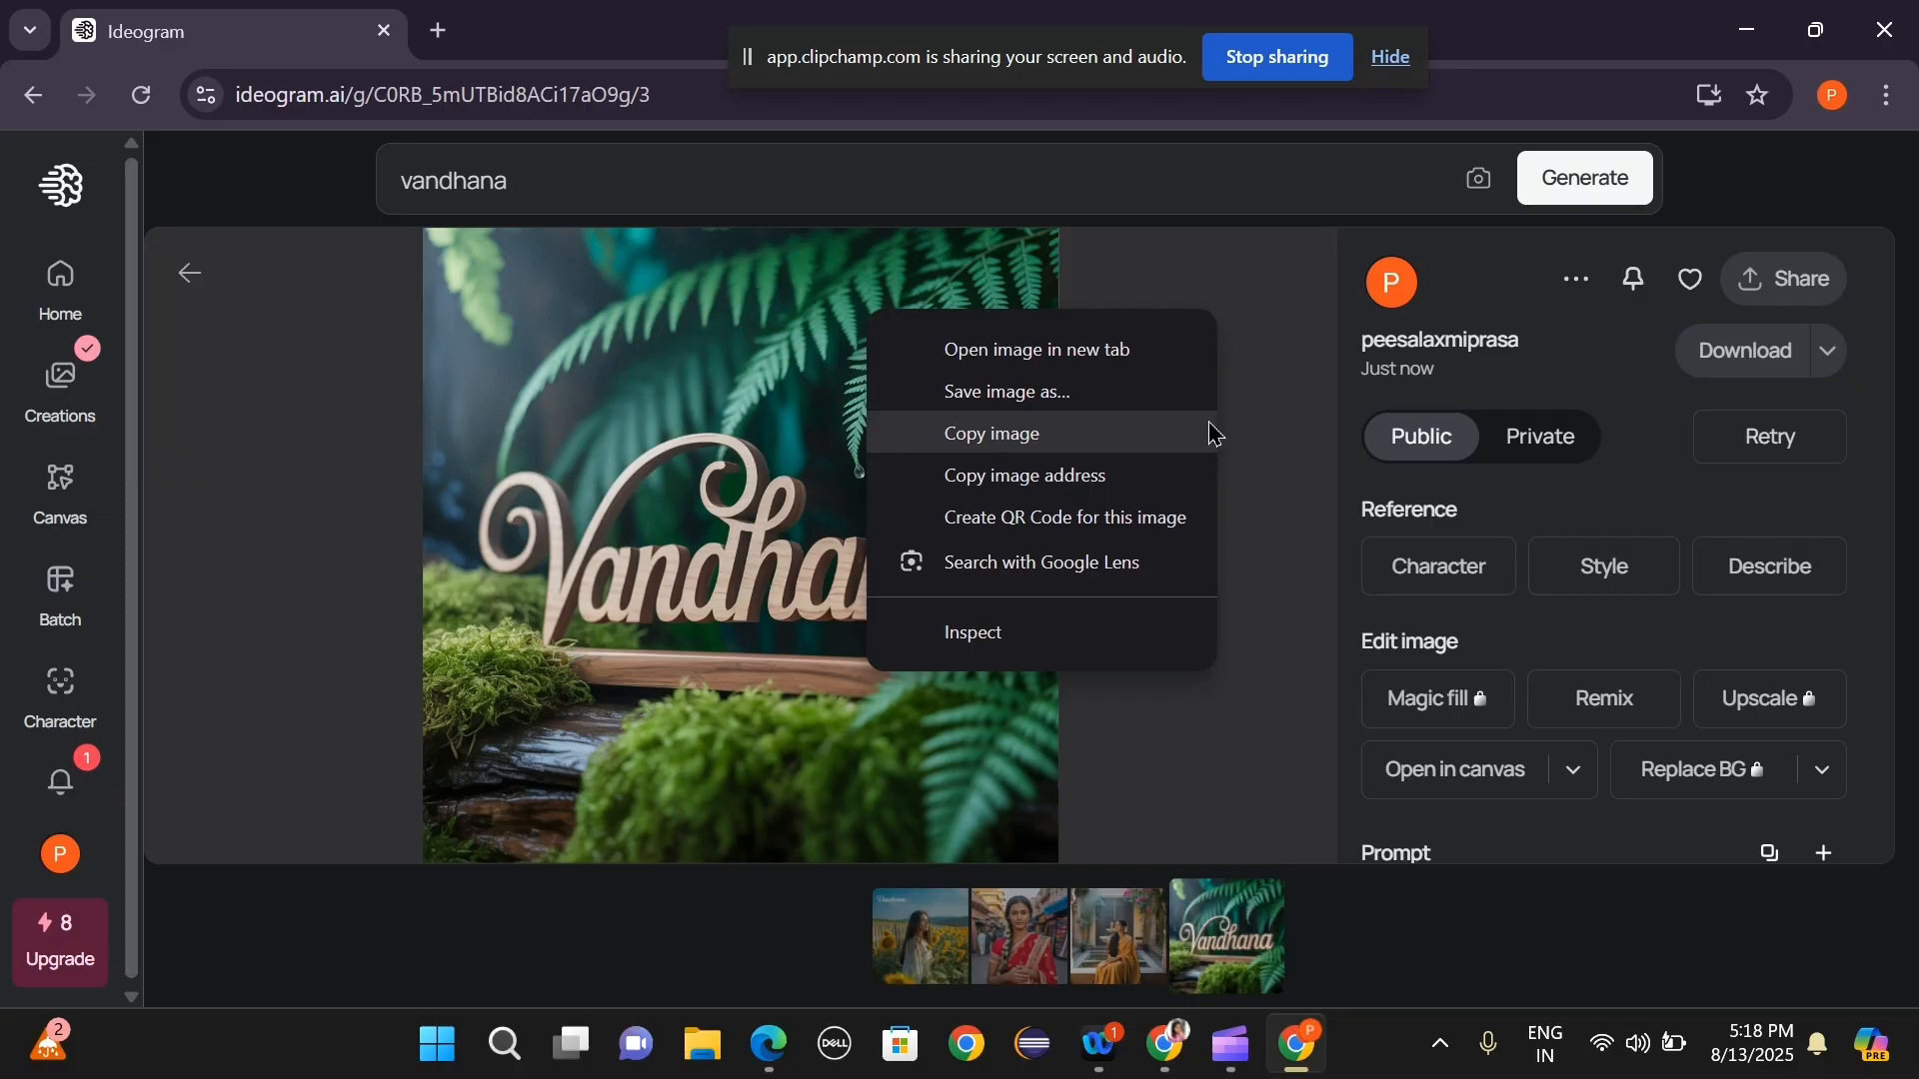
{"action": "left_click", "coordinate": [1016, 446]}
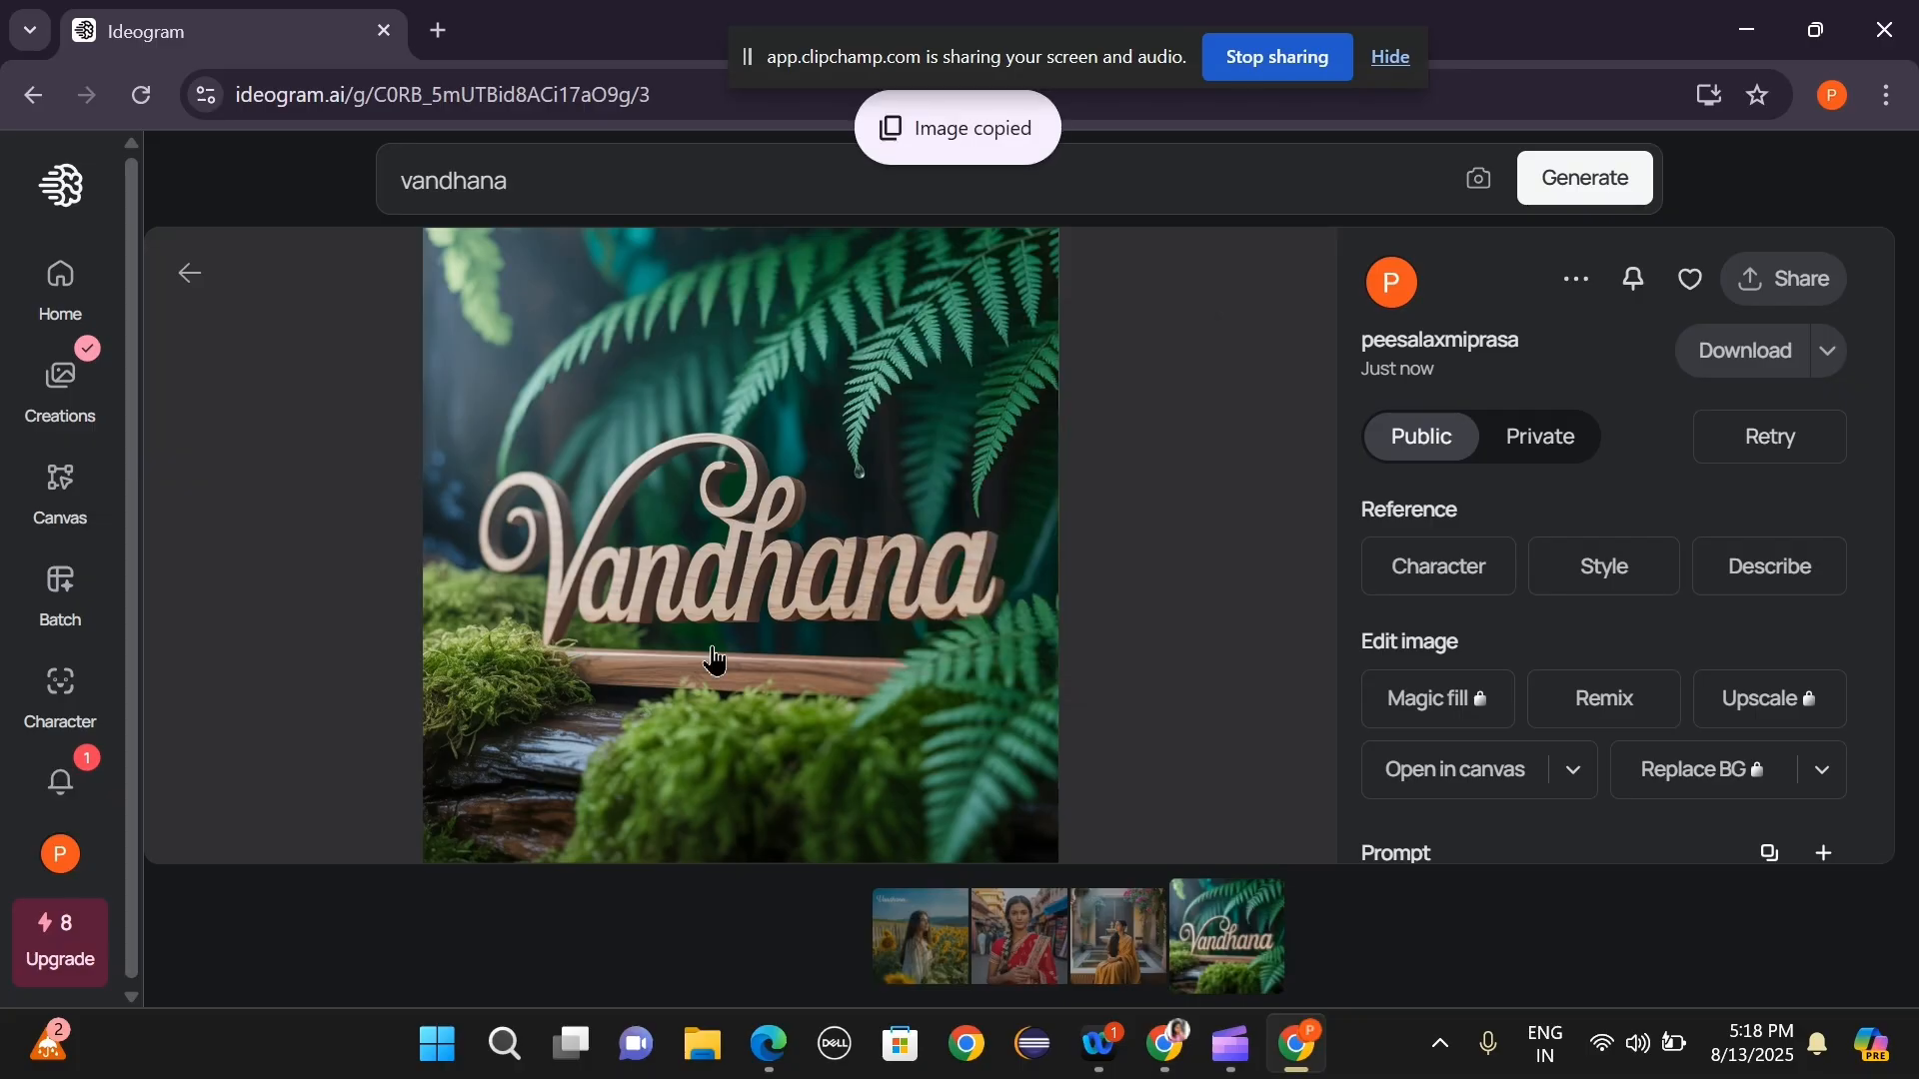
Review the other name images, then return to the gallery and filter it to the Poster category.
{"action": "key", "text": "Right"}
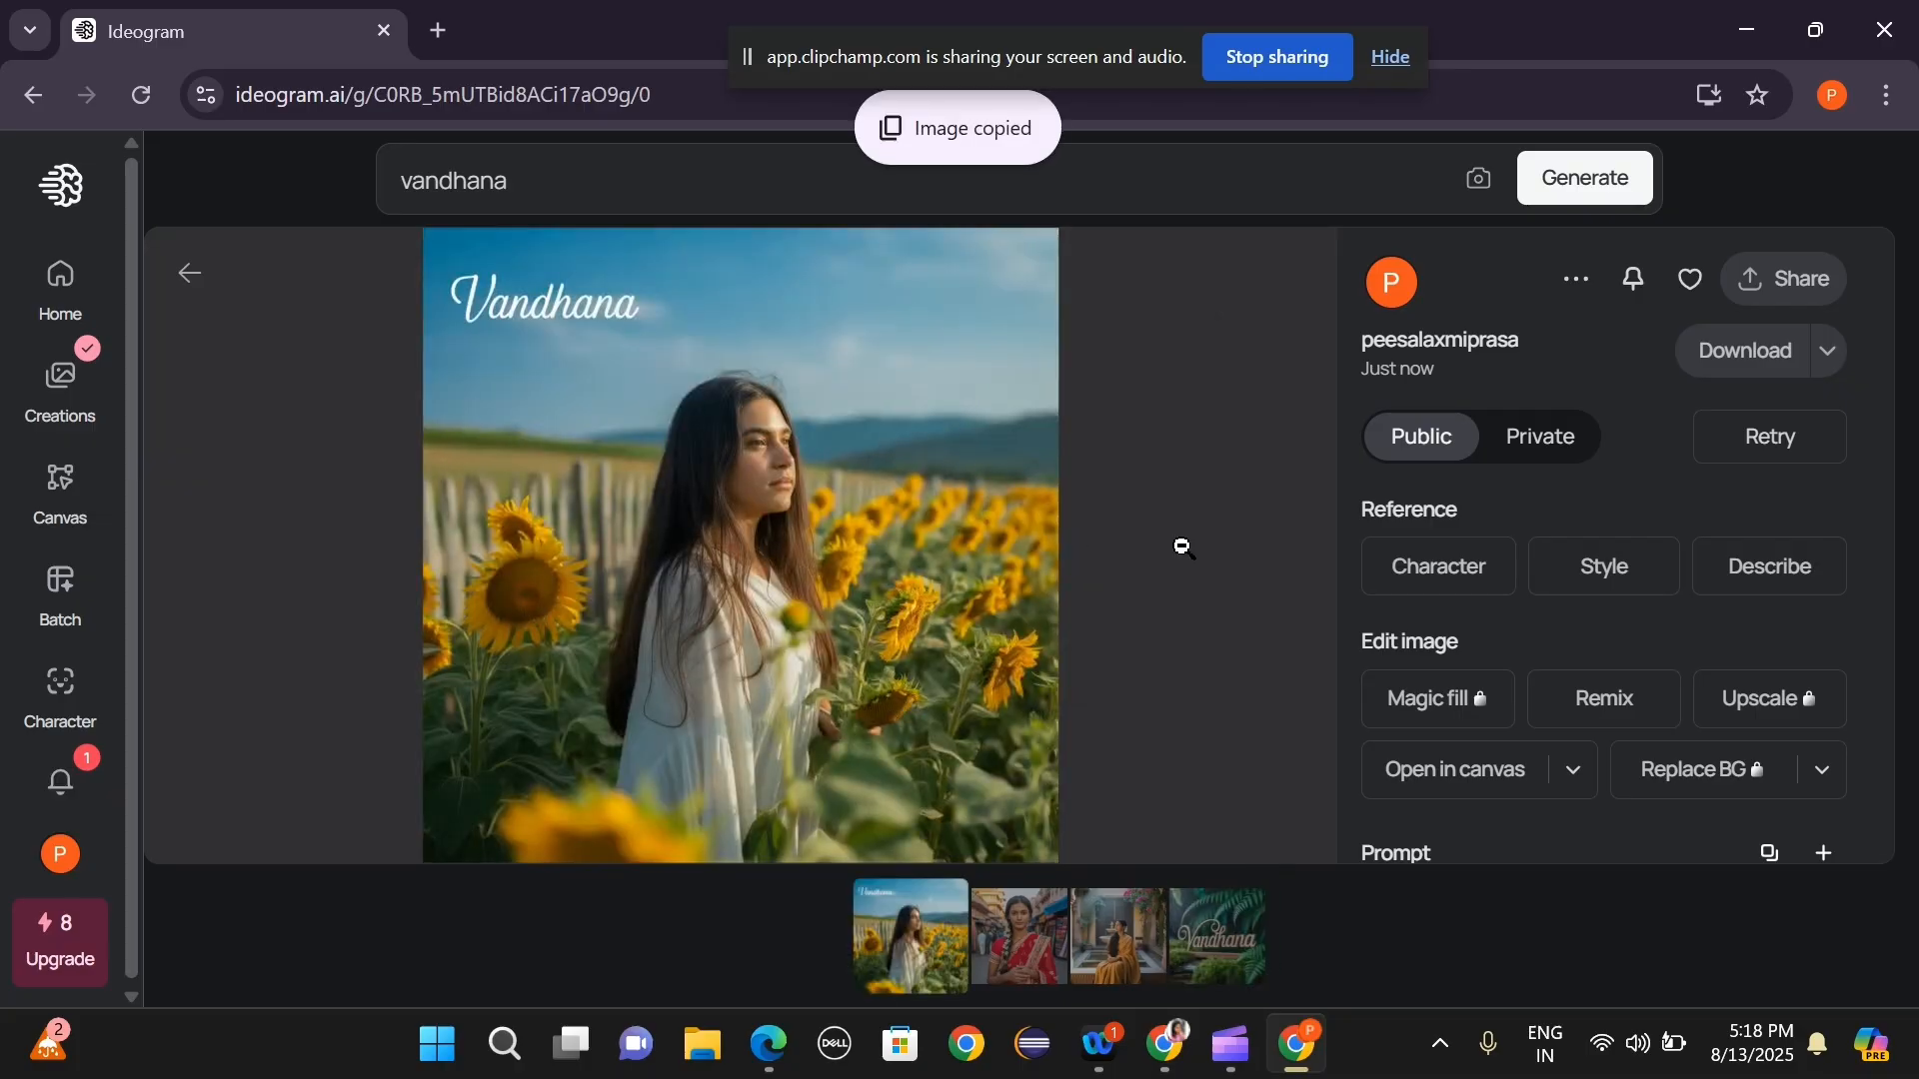
{"action": "key", "text": "Right"}
{"action": "key", "text": "Left"}
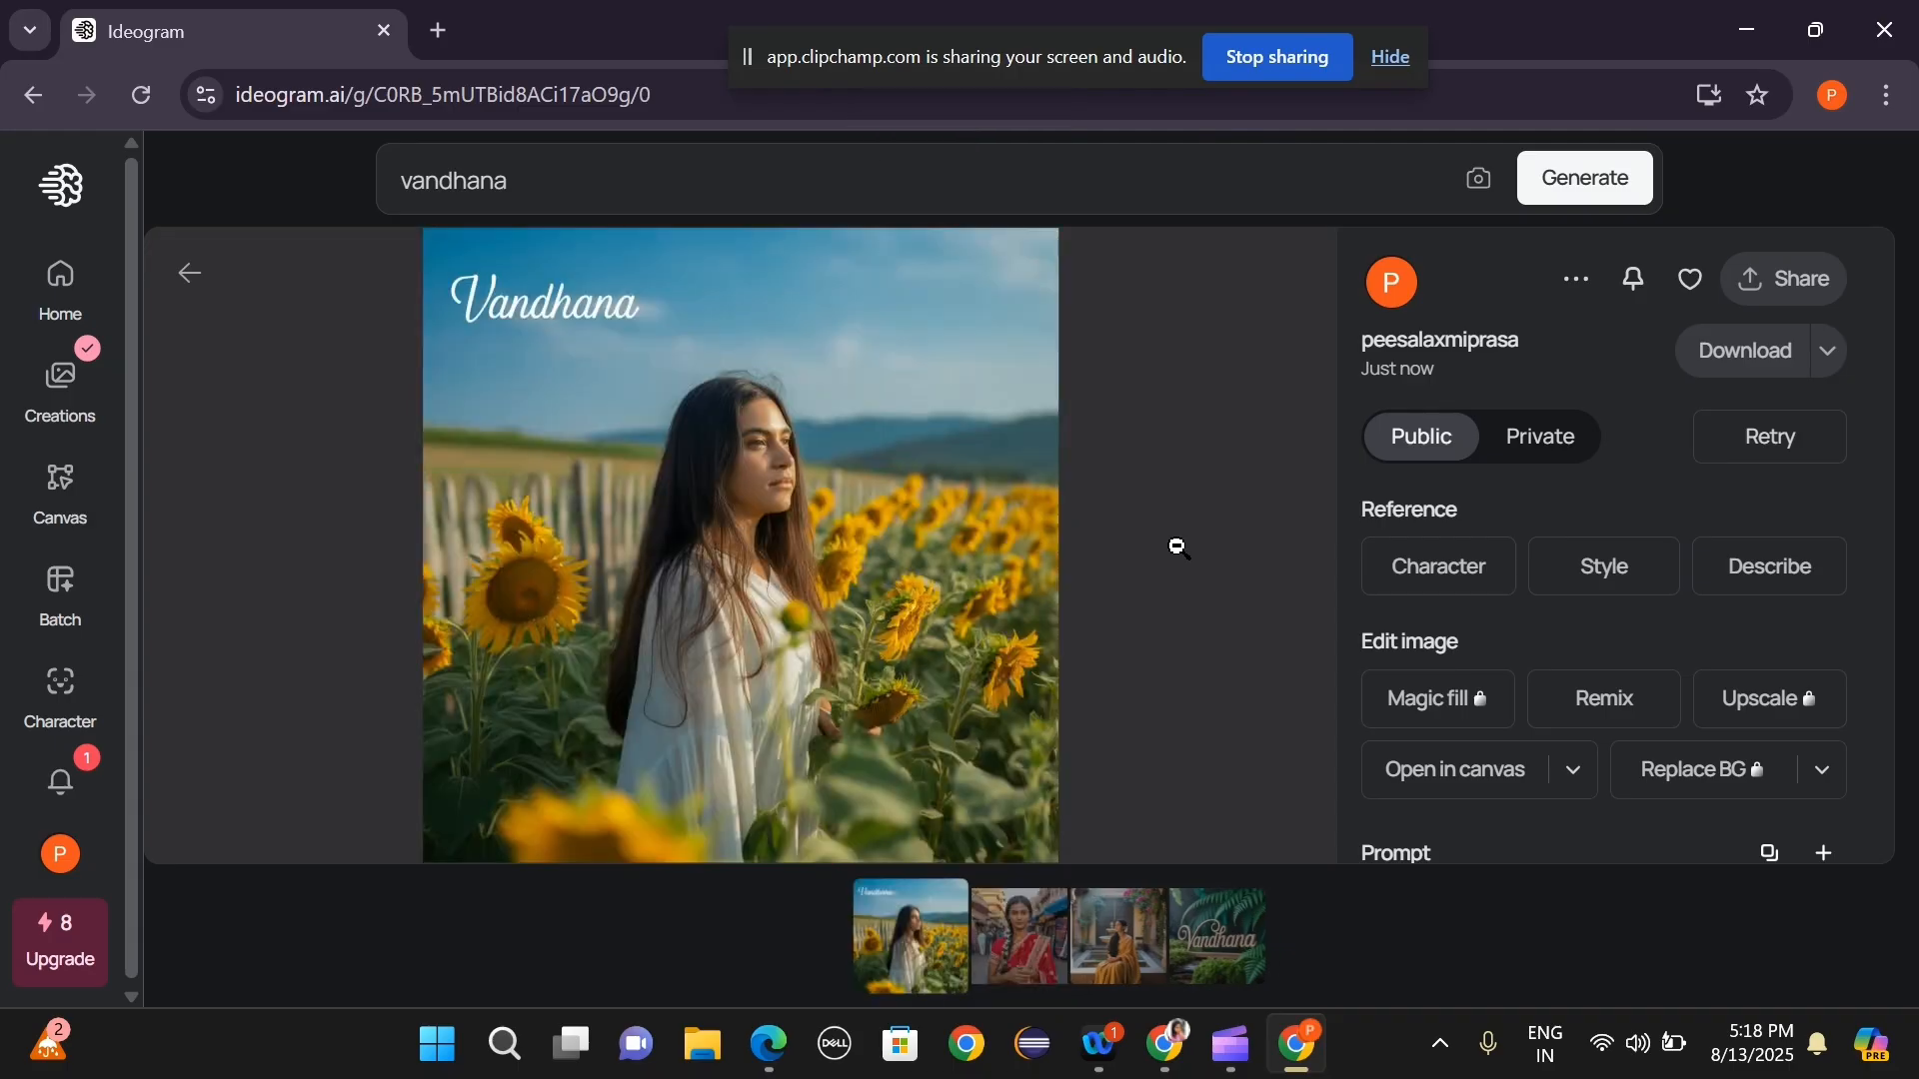
{"action": "left_click", "coordinate": [186, 272]}
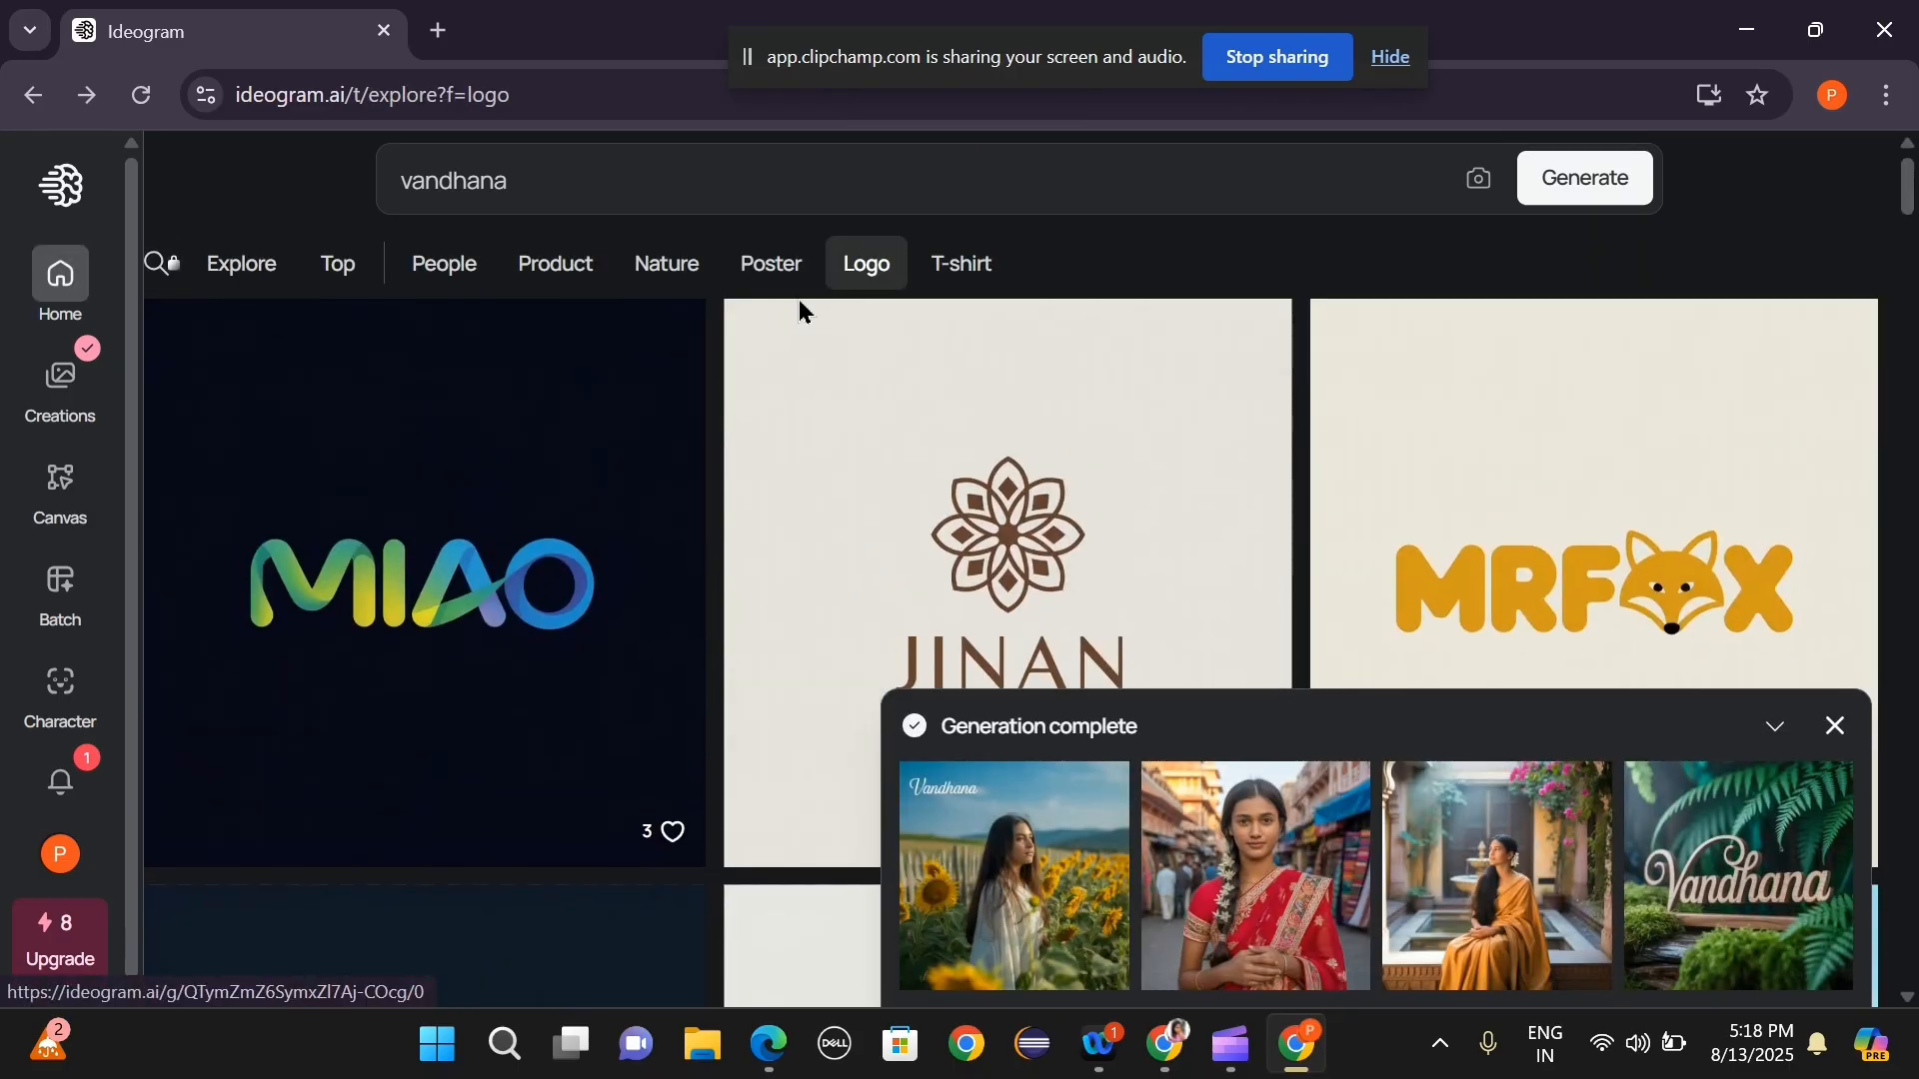
{"action": "left_click", "coordinate": [769, 255]}
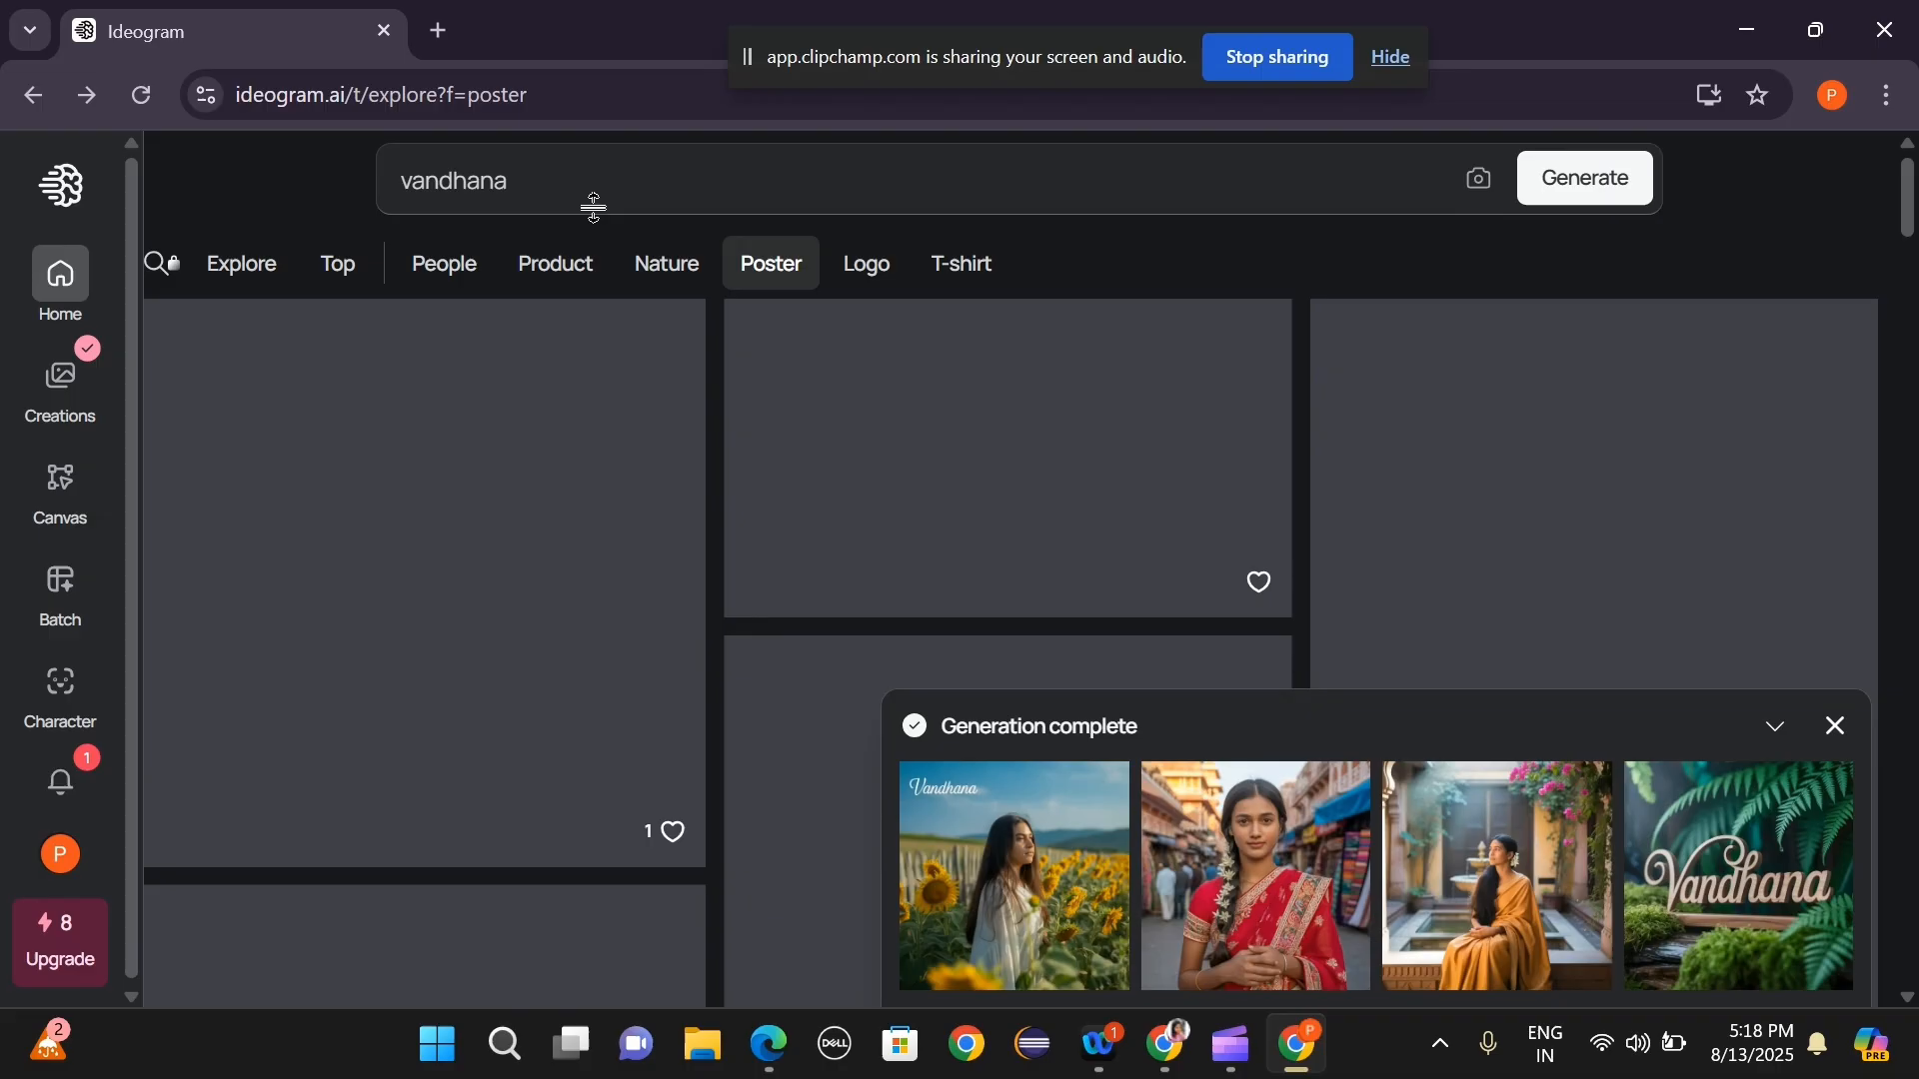
Clear the name prompt, switch to ChatGPT and copy the Poster examples "Movie posters, motivational quotes, event flyers.".
{"action": "left_click_drag", "start_coordinate": [559, 196], "coordinate": [343, 189]}
{"action": "key", "text": "BackSpace"}
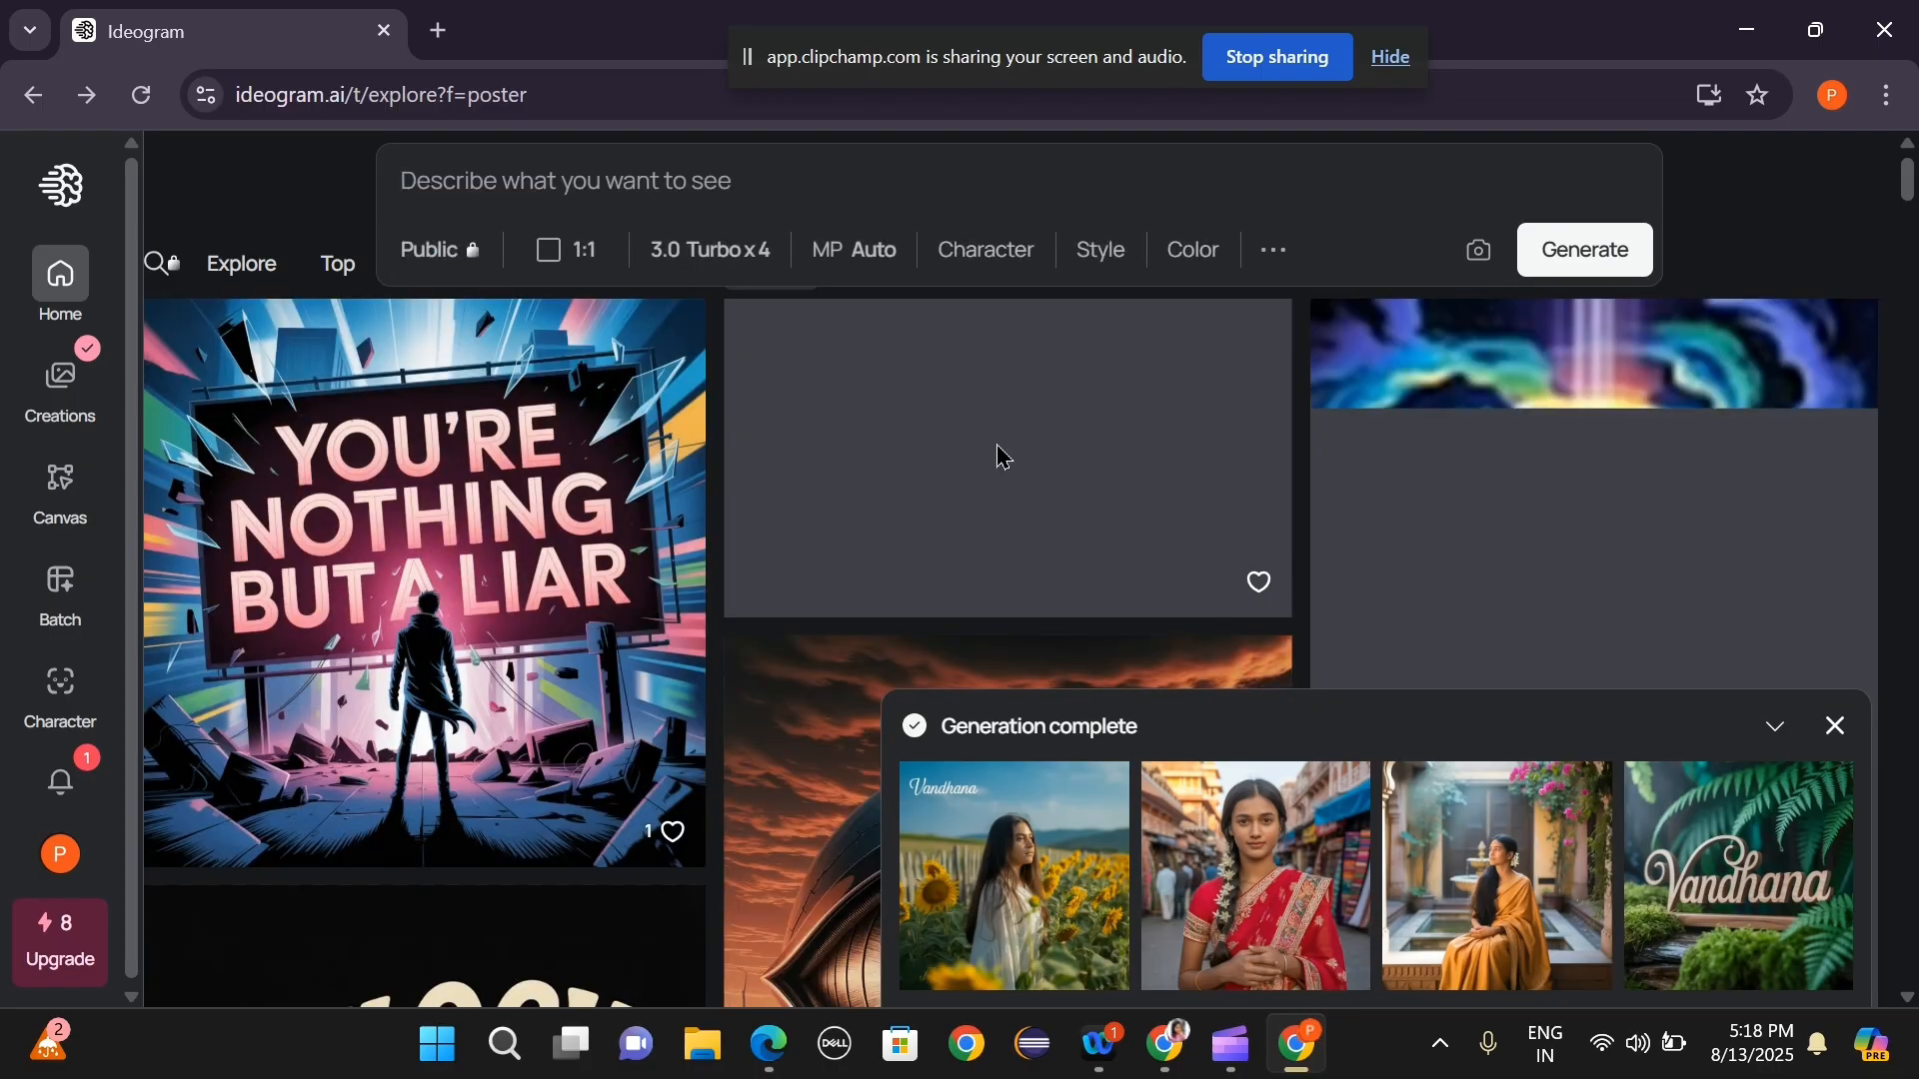
{"action": "mouse_move", "coordinate": [1175, 1009]}
{"action": "left_click", "coordinate": [900, 789]}
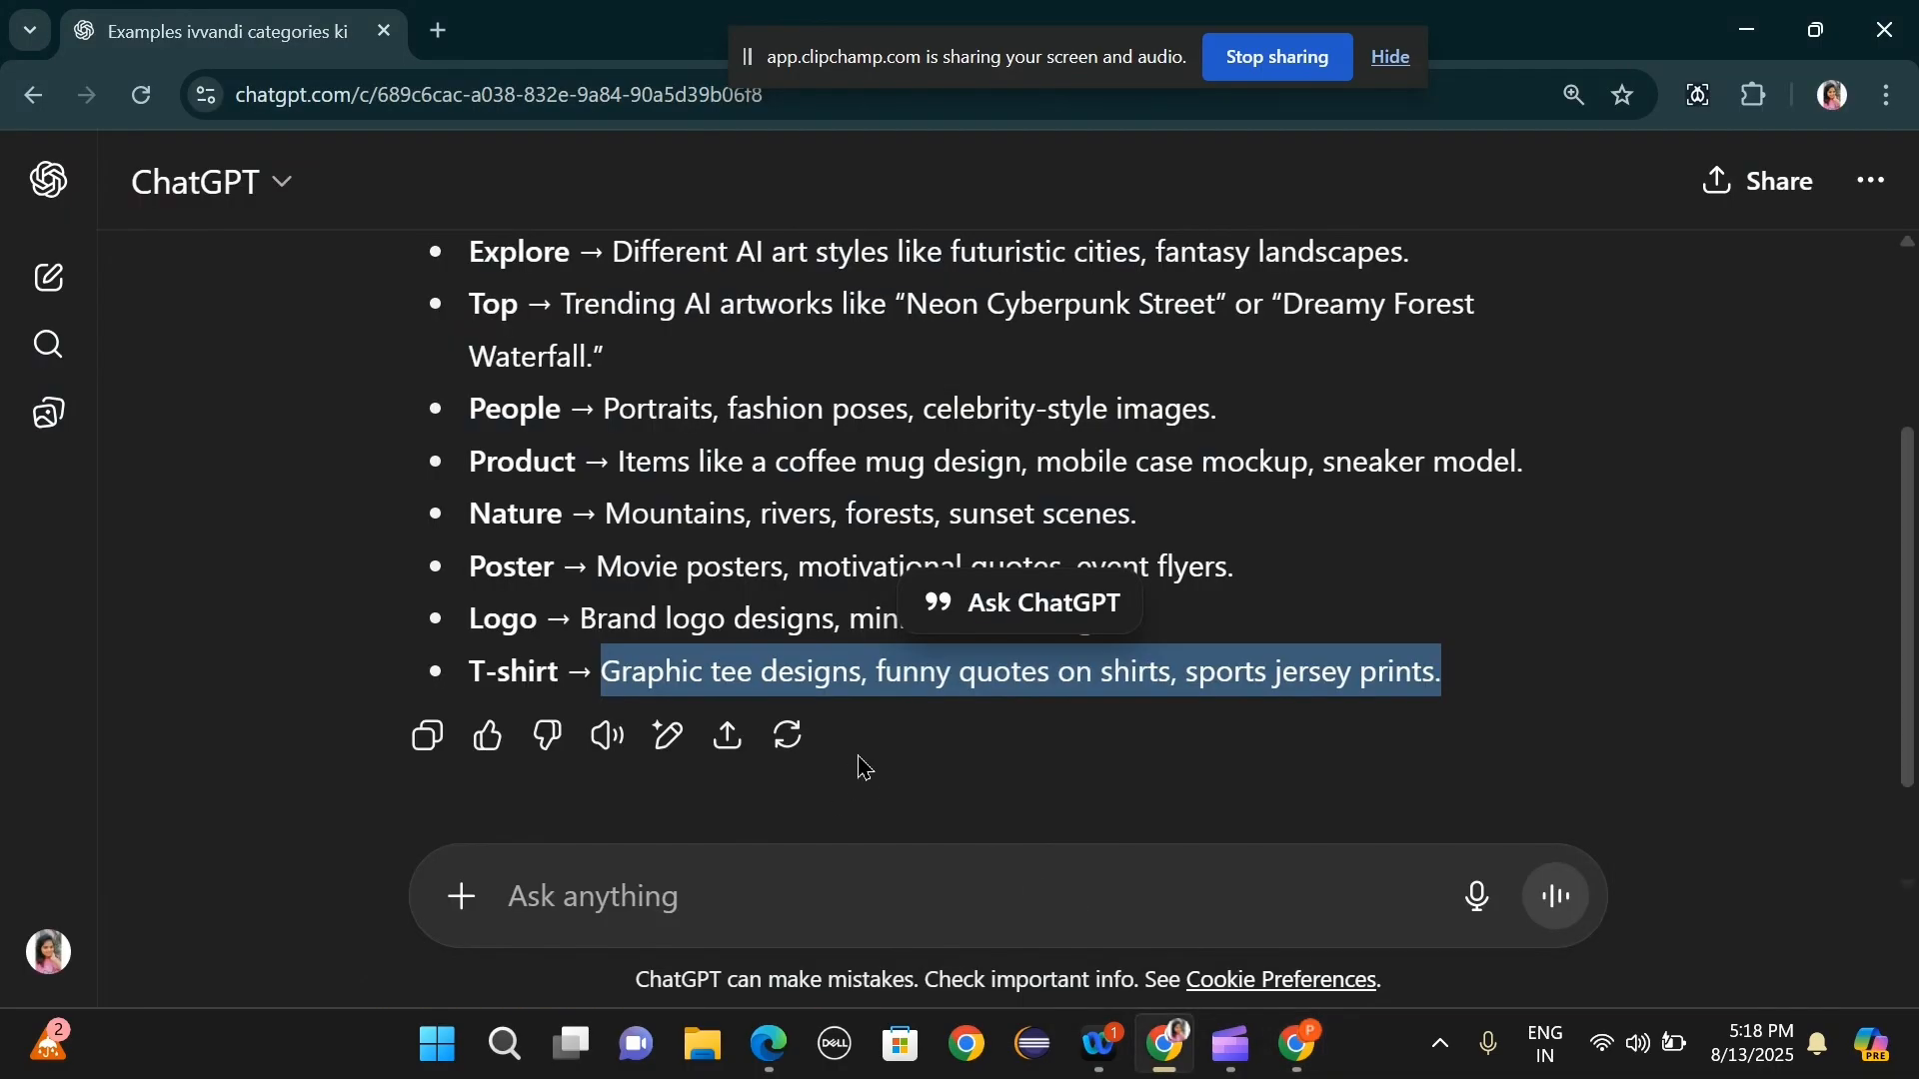
{"action": "left_click_drag", "start_coordinate": [593, 562], "coordinate": [1267, 565]}
{"action": "key", "text": "ctrl+c"}
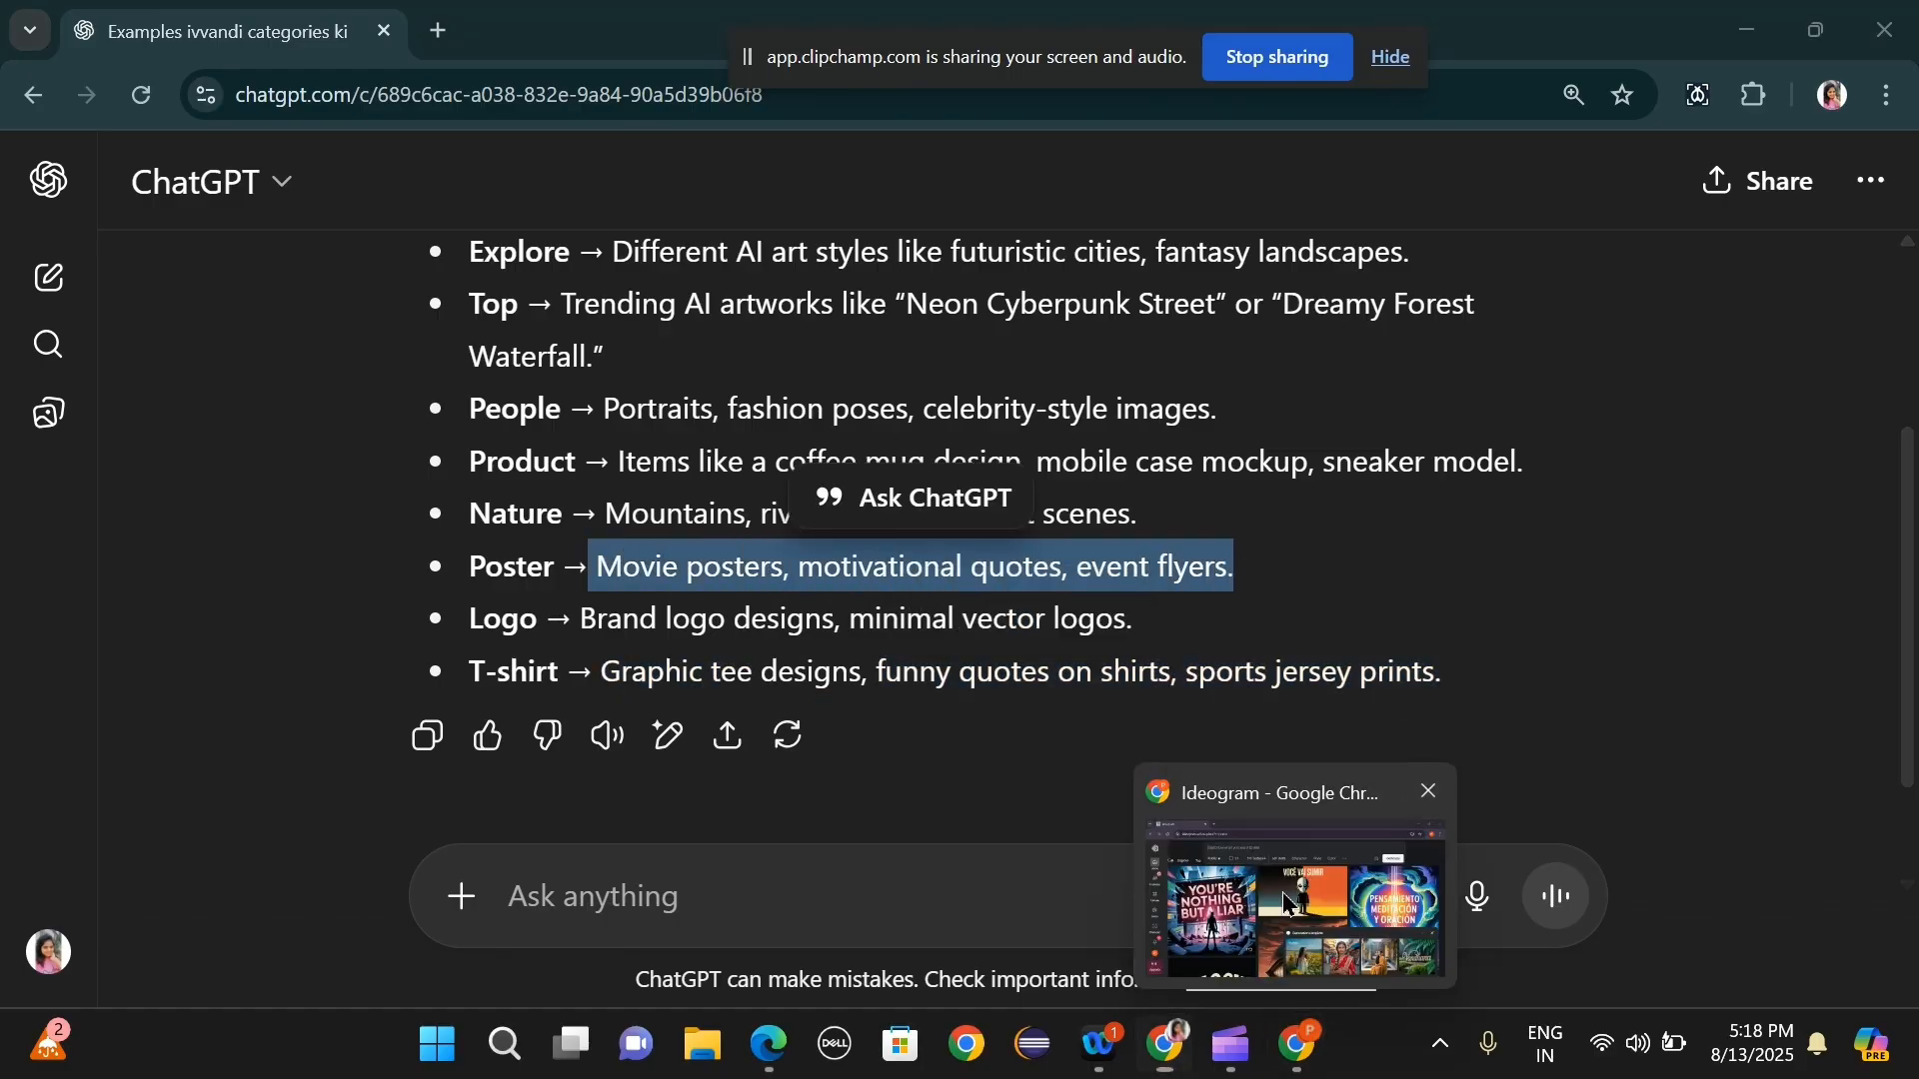
Switch back to Ideogram, paste the copied poster text as the prompt and generate images from it.
{"action": "left_click", "coordinate": [1297, 1044]}
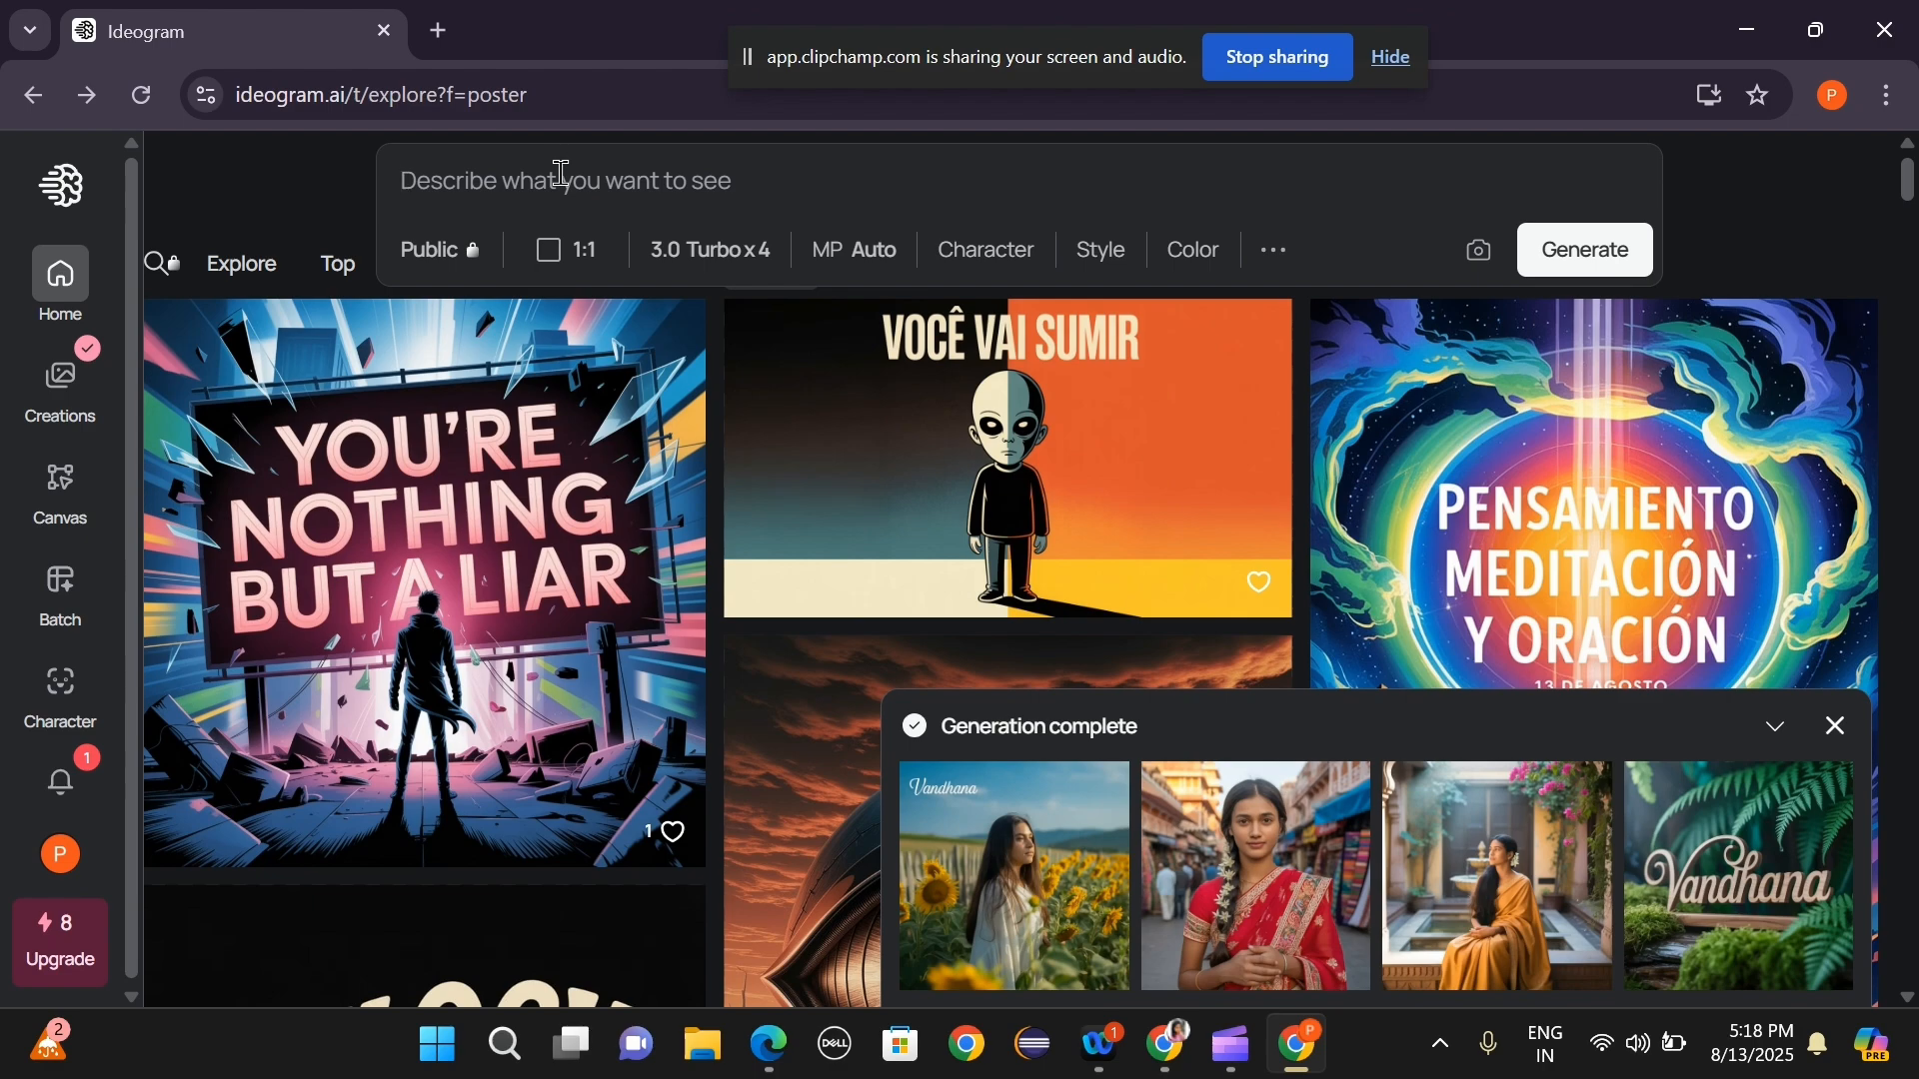
{"action": "key", "text": "ctrl+v"}
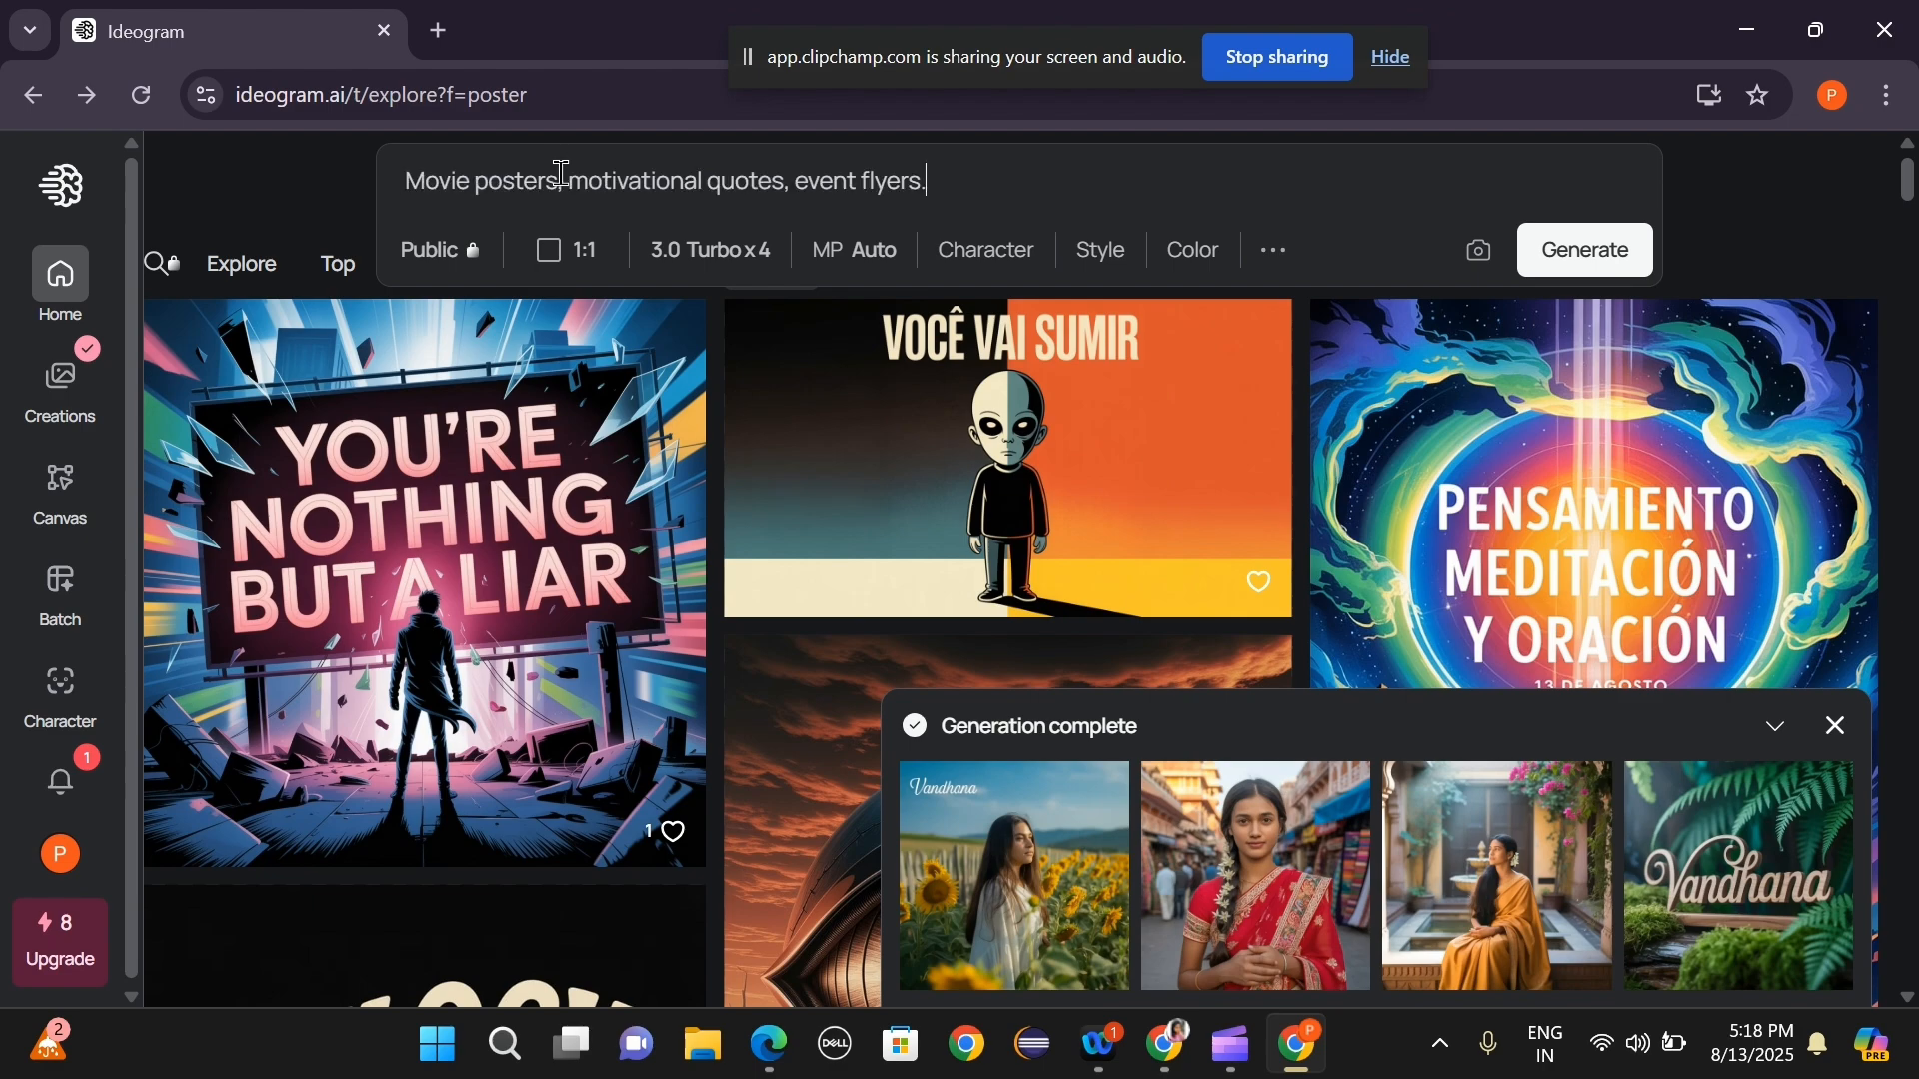
{"action": "left_click", "coordinate": [1578, 262]}
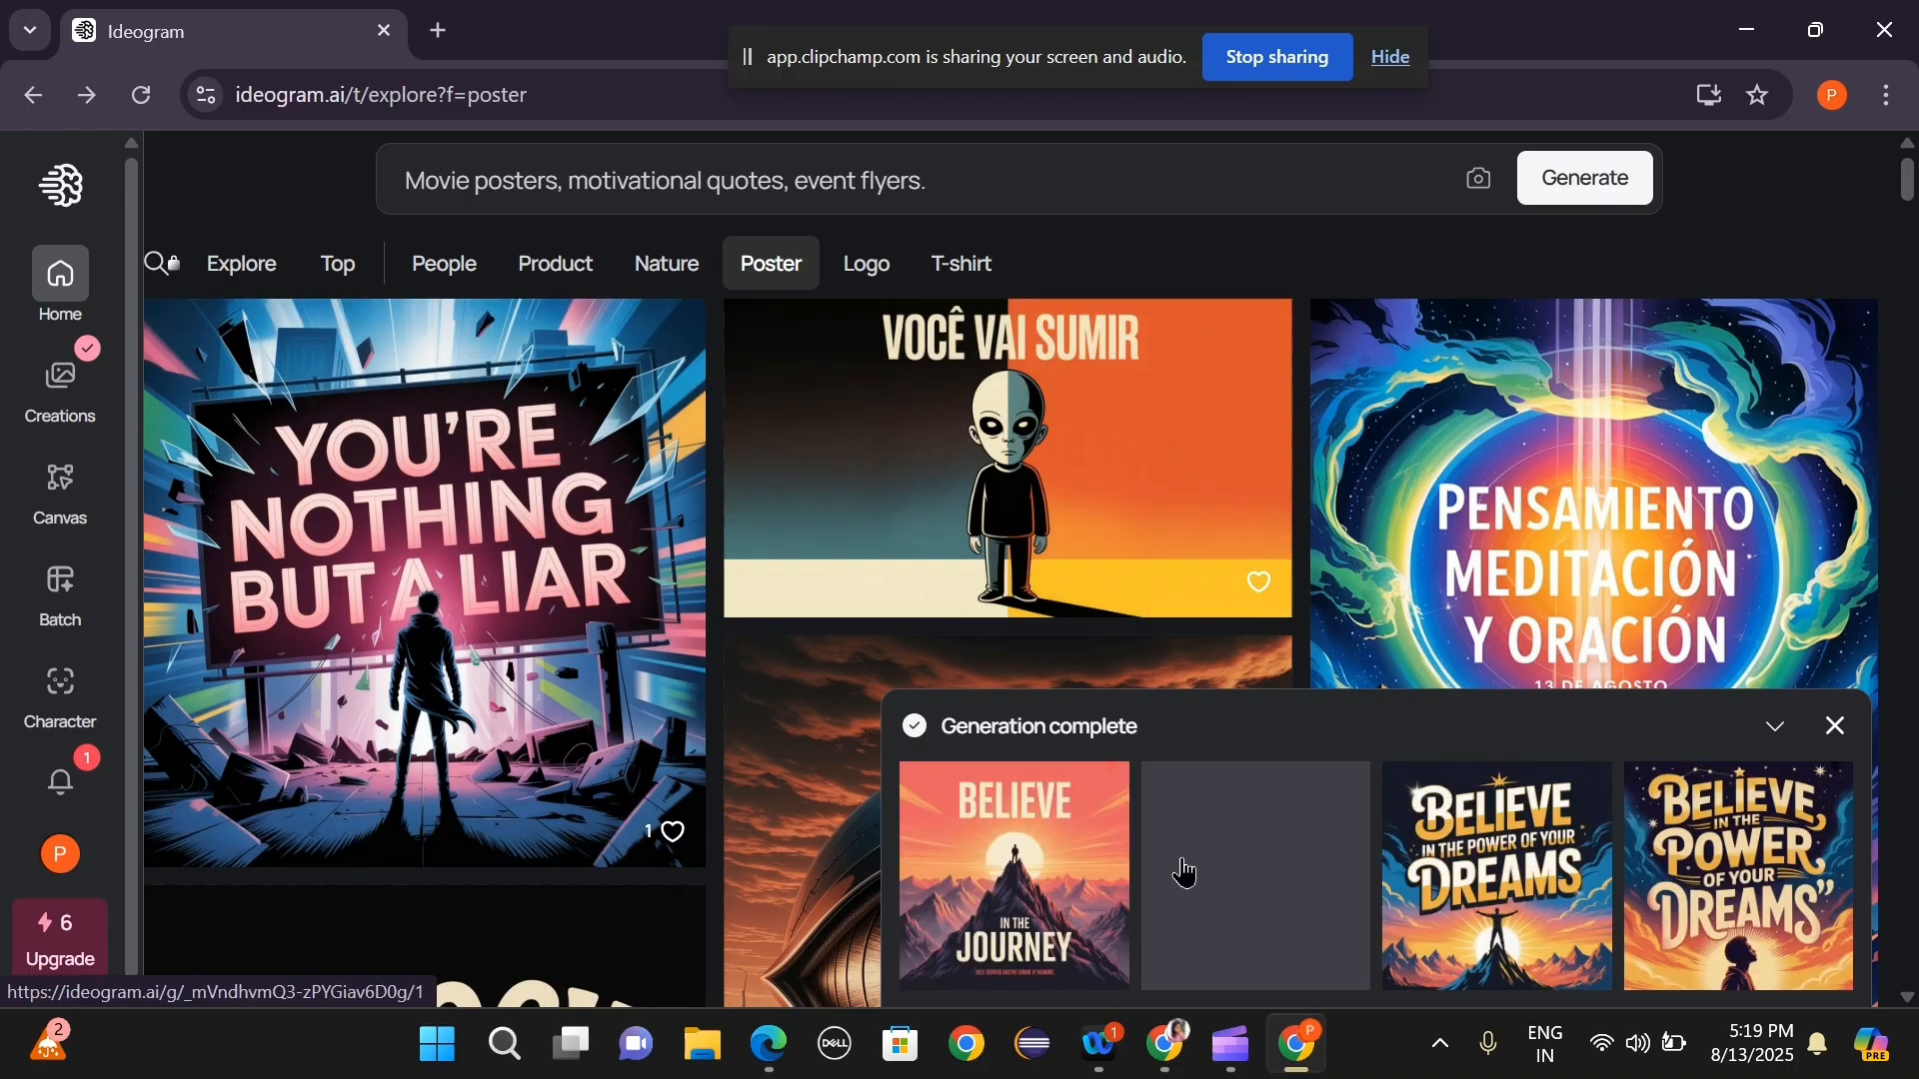
Open the first generated poster image and look through the rest of the set.
{"action": "left_click", "coordinate": [1083, 897]}
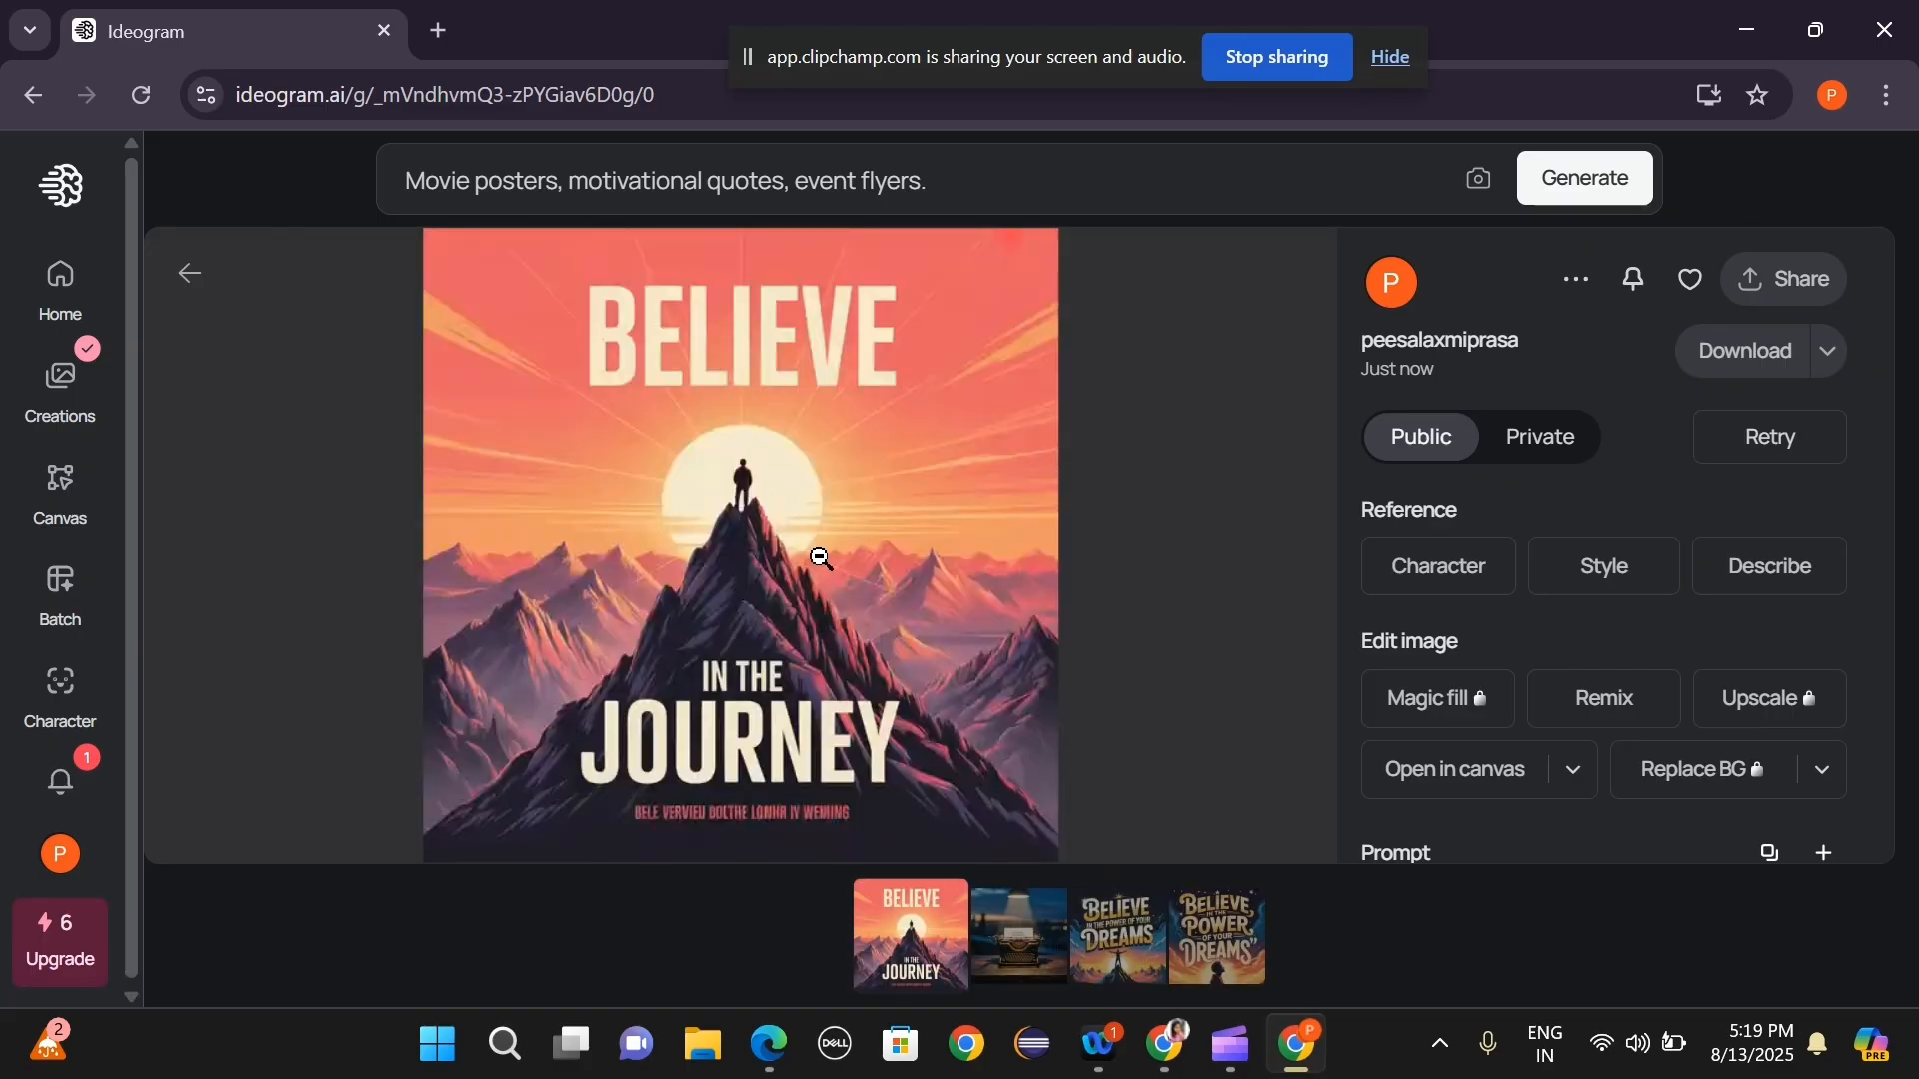
{"action": "scroll", "coordinate": [820, 560], "scroll_direction": "down", "scroll_amount": 2}
{"action": "scroll", "coordinate": [950, 660], "scroll_direction": "down", "scroll_amount": 2}
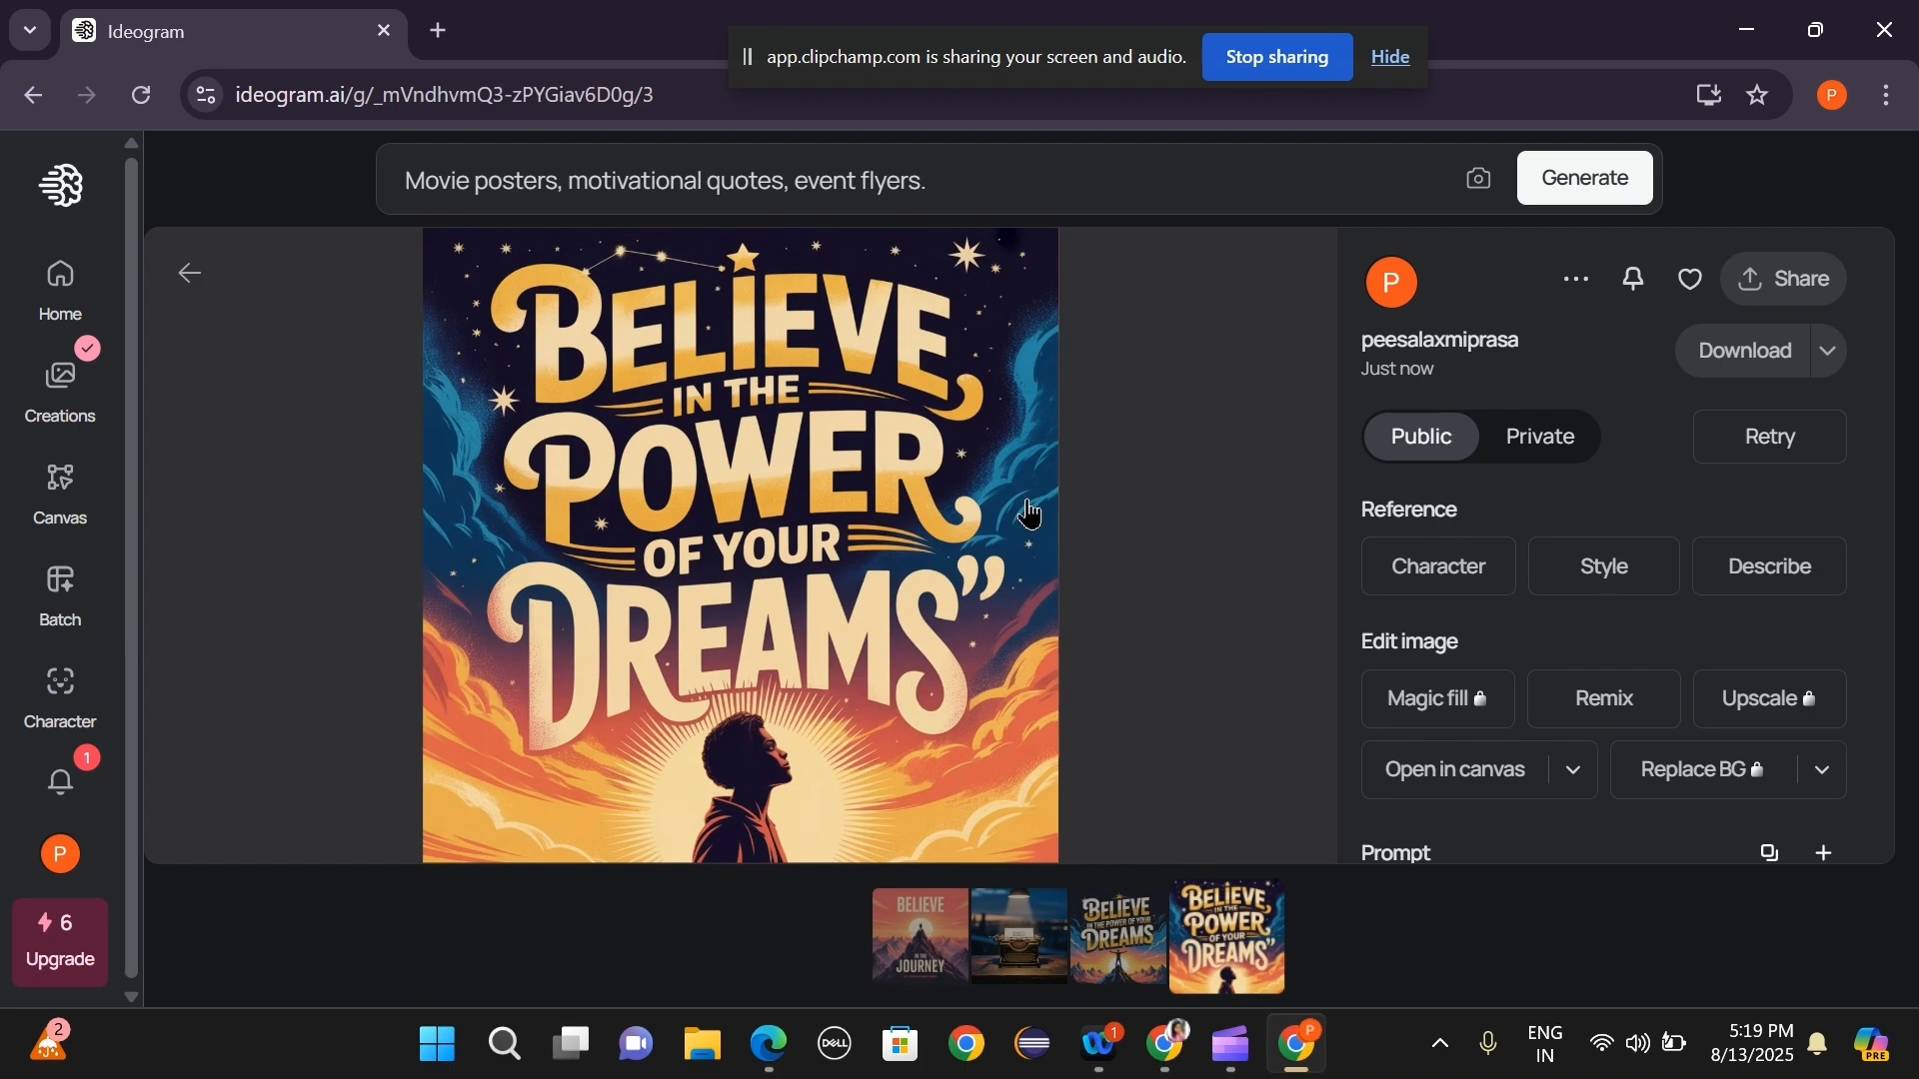
{"action": "scroll", "coordinate": [916, 652], "scroll_direction": "up", "scroll_amount": 2}
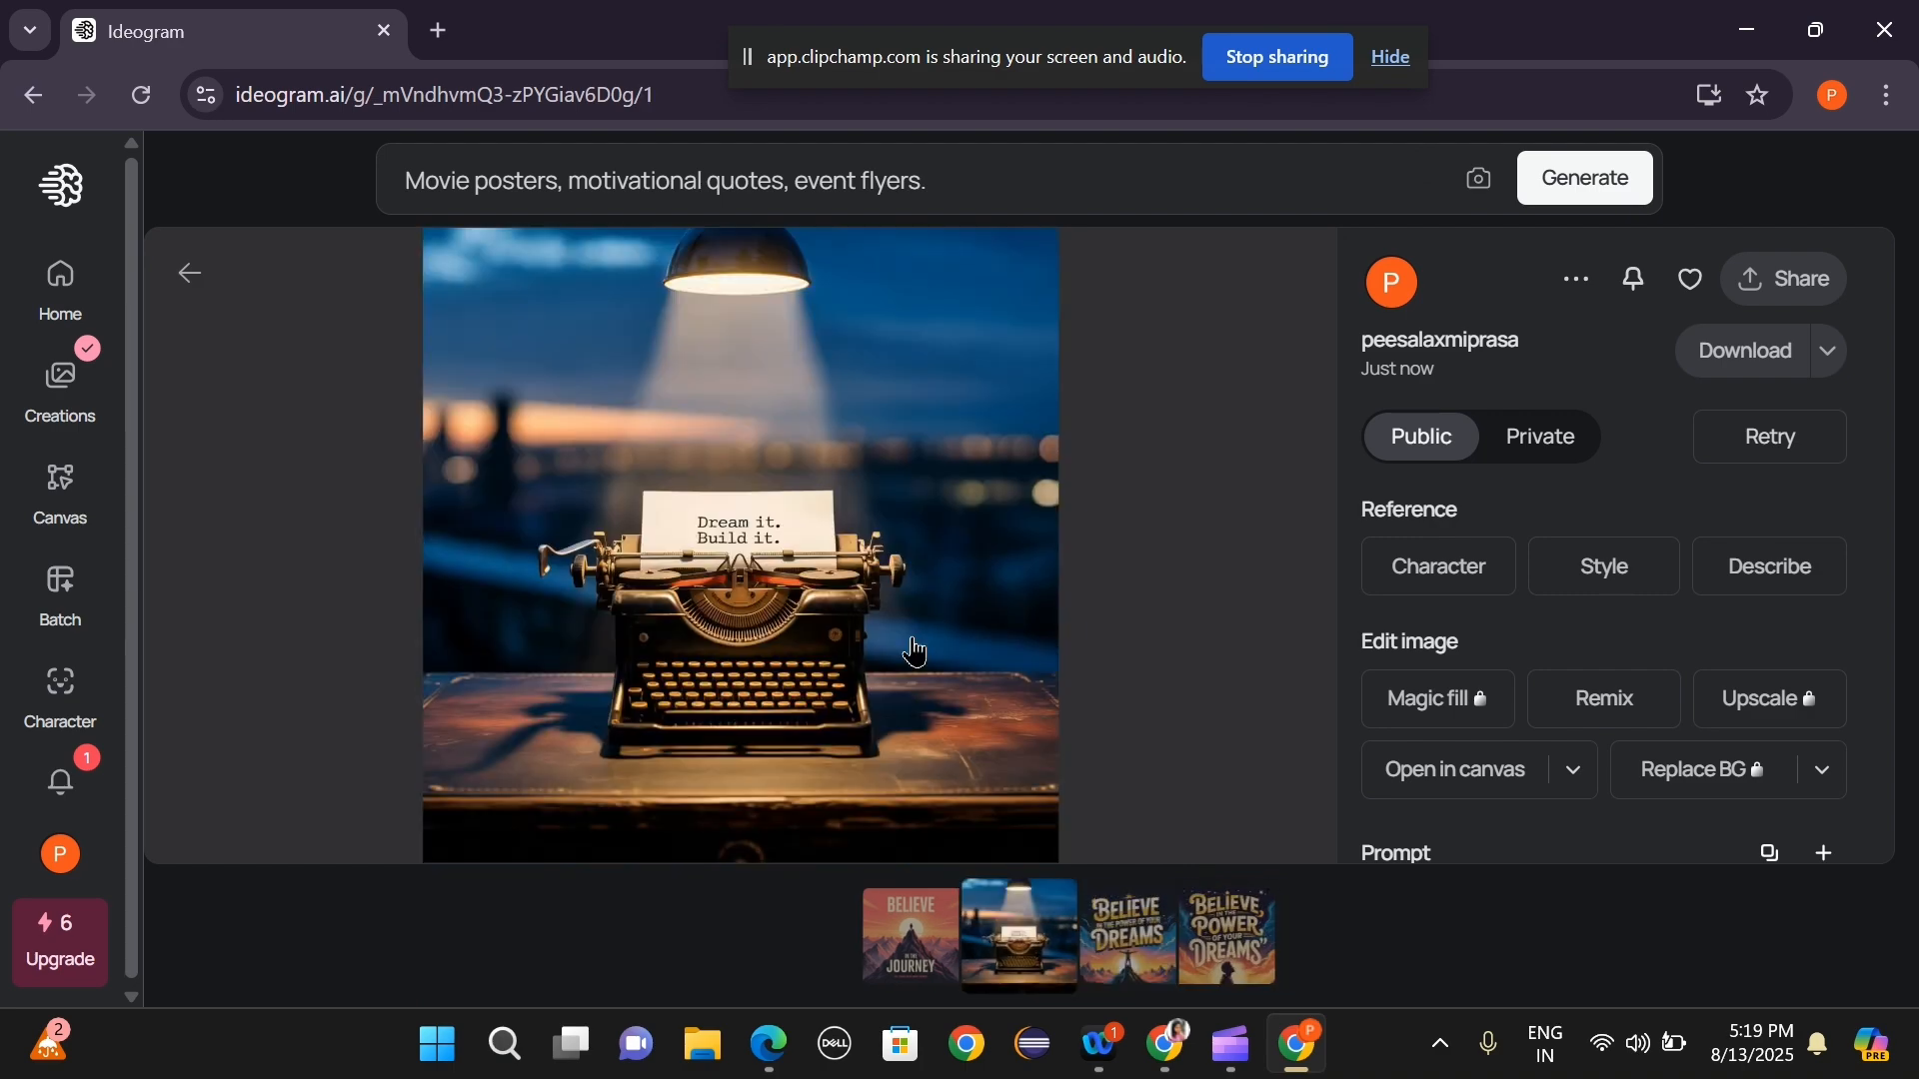
{"action": "scroll", "coordinate": [916, 651], "scroll_direction": "up", "scroll_amount": 1}
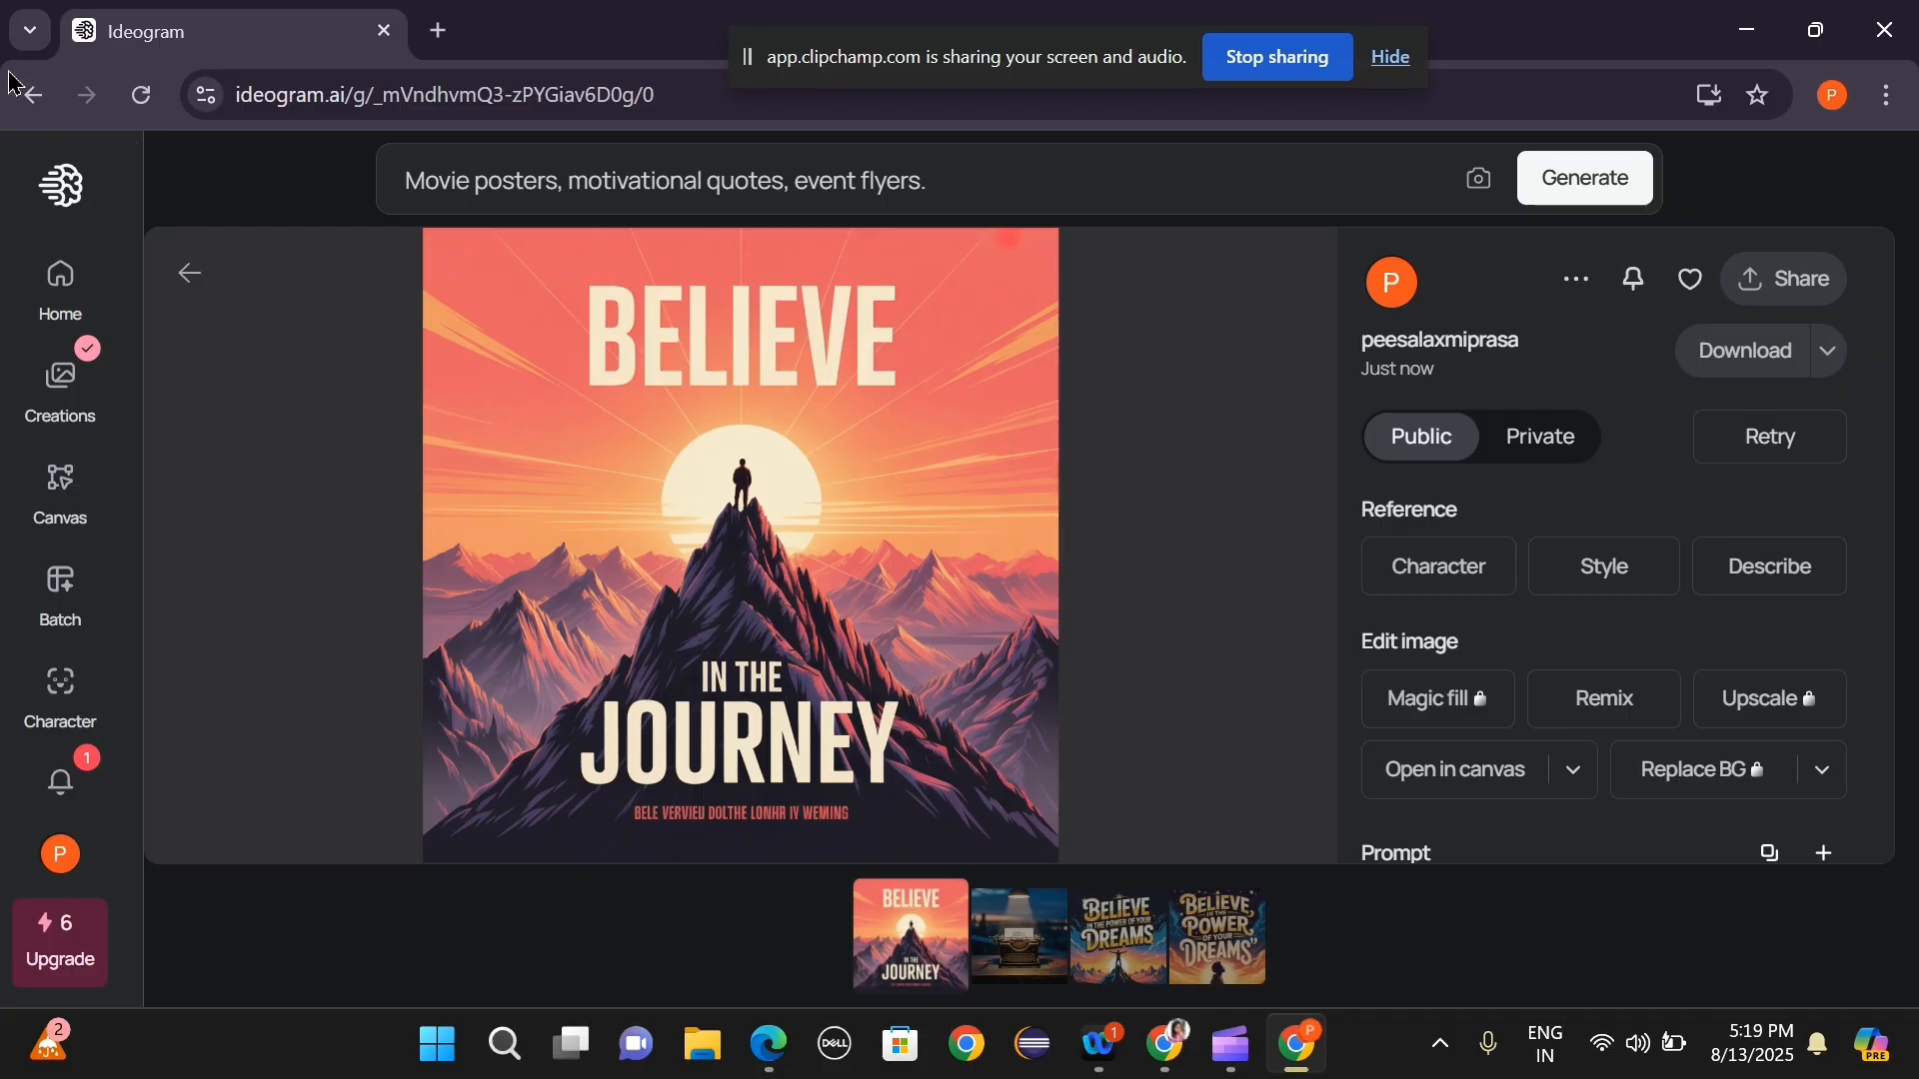
Return to the gallery, filter it to the Nature category, and generate images with the prompt "Sunset at beach".
{"action": "left_click", "coordinate": [30, 97]}
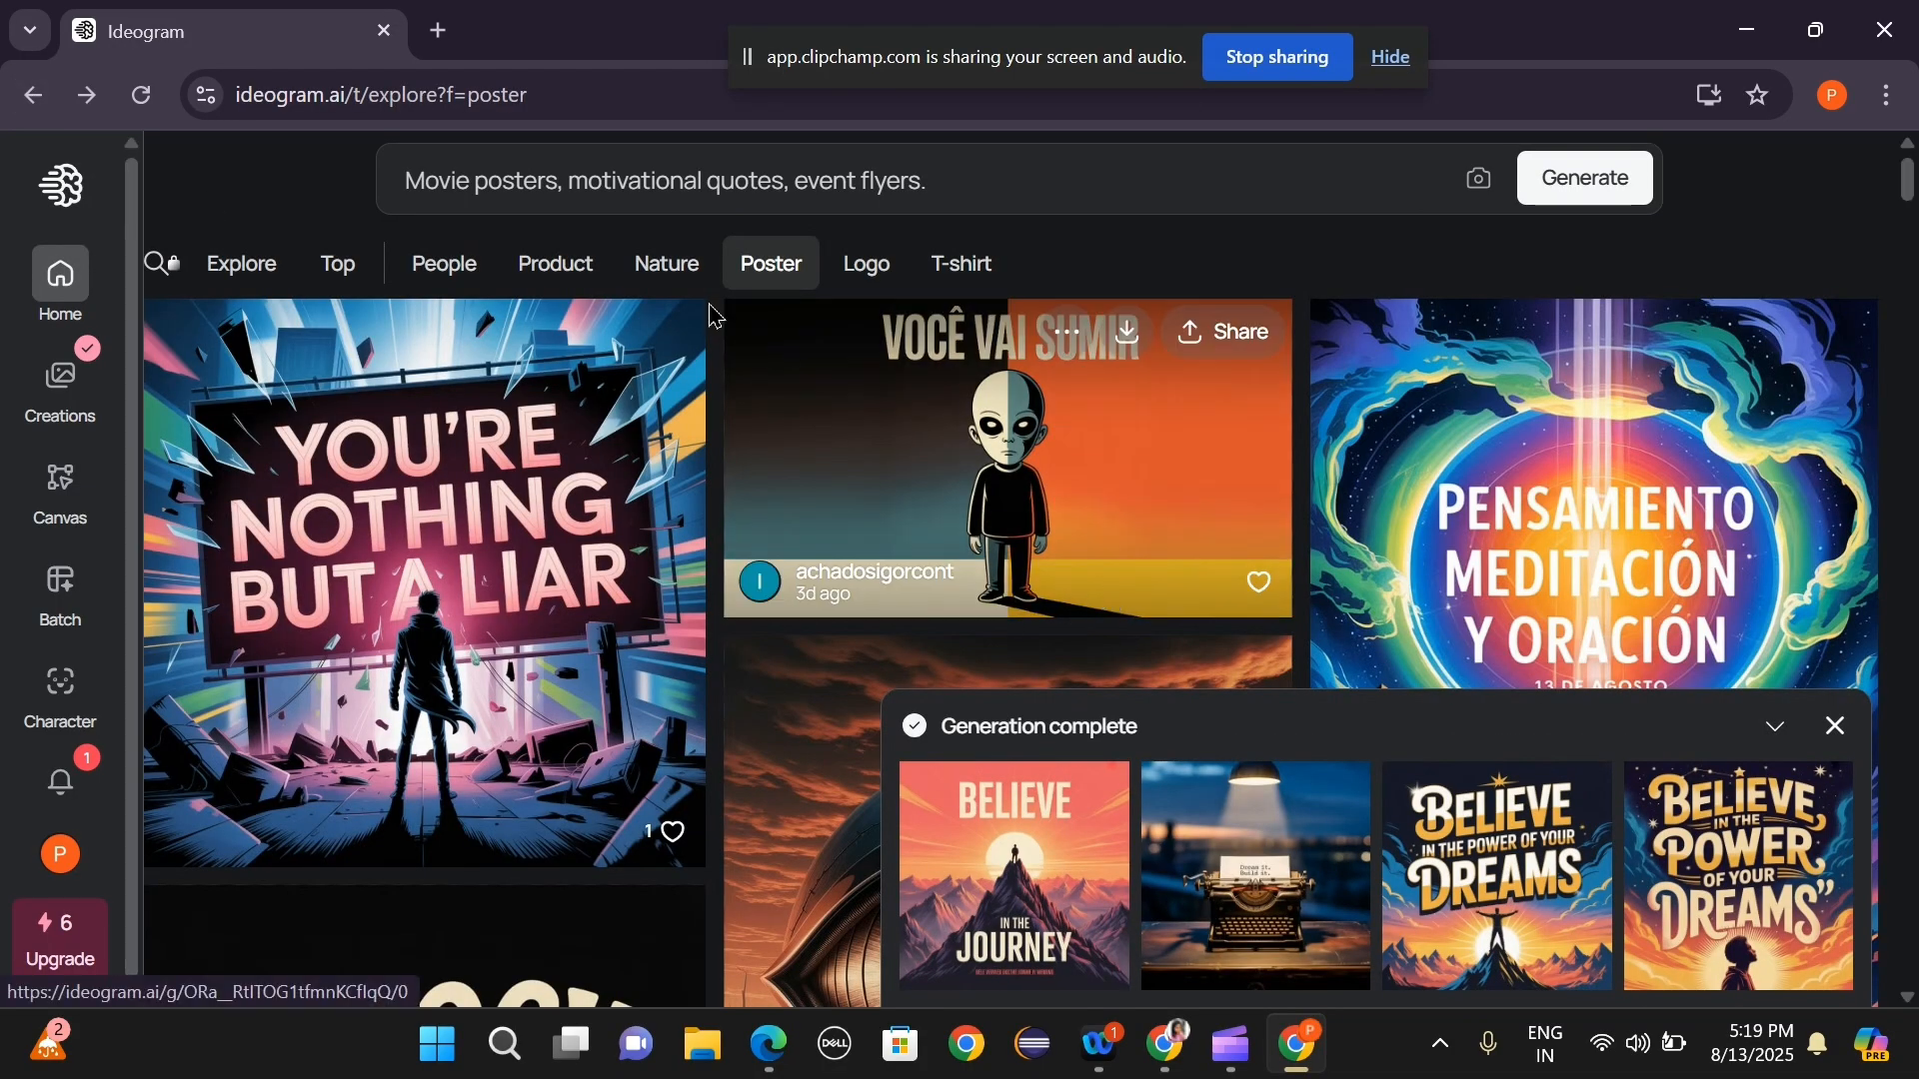
{"action": "left_click", "coordinate": [683, 289]}
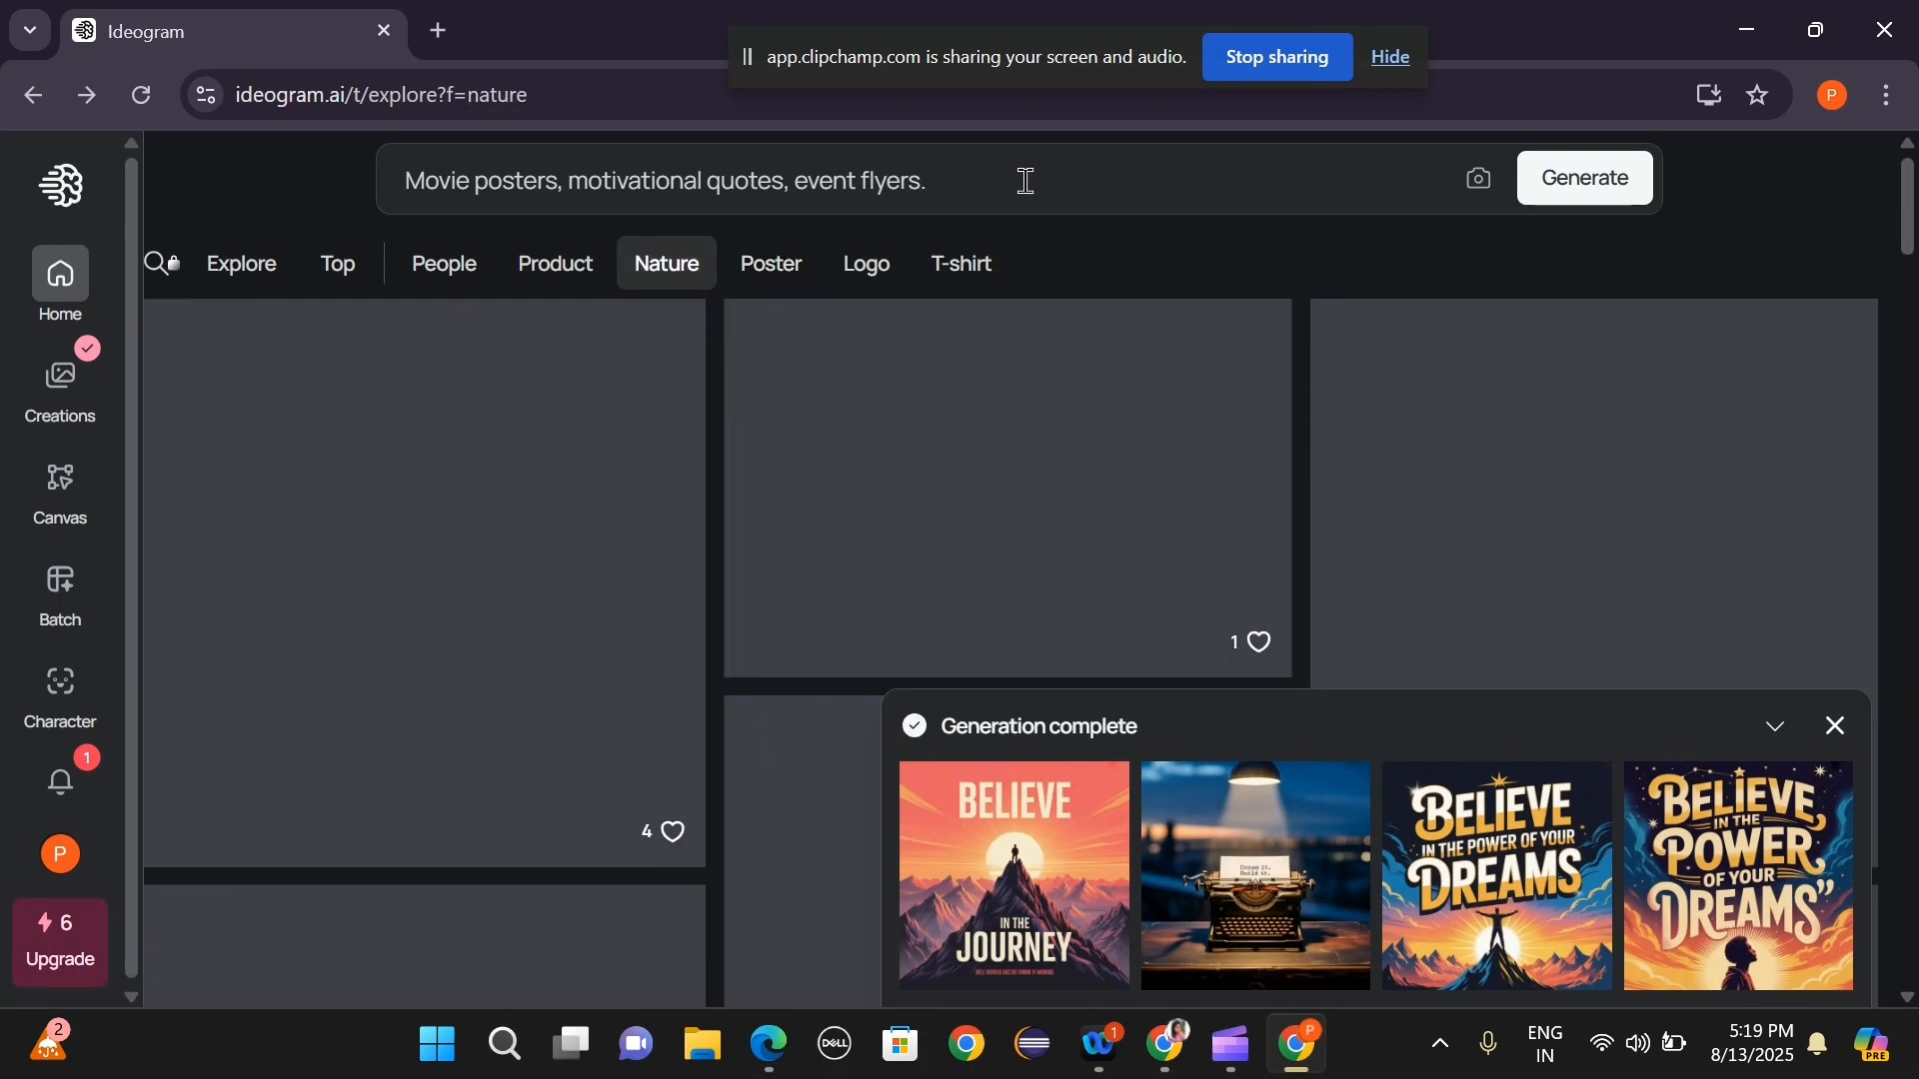
{"action": "left_click_drag", "start_coordinate": [928, 181], "coordinate": [395, 178]}
{"action": "key", "text": "BackSpace"}
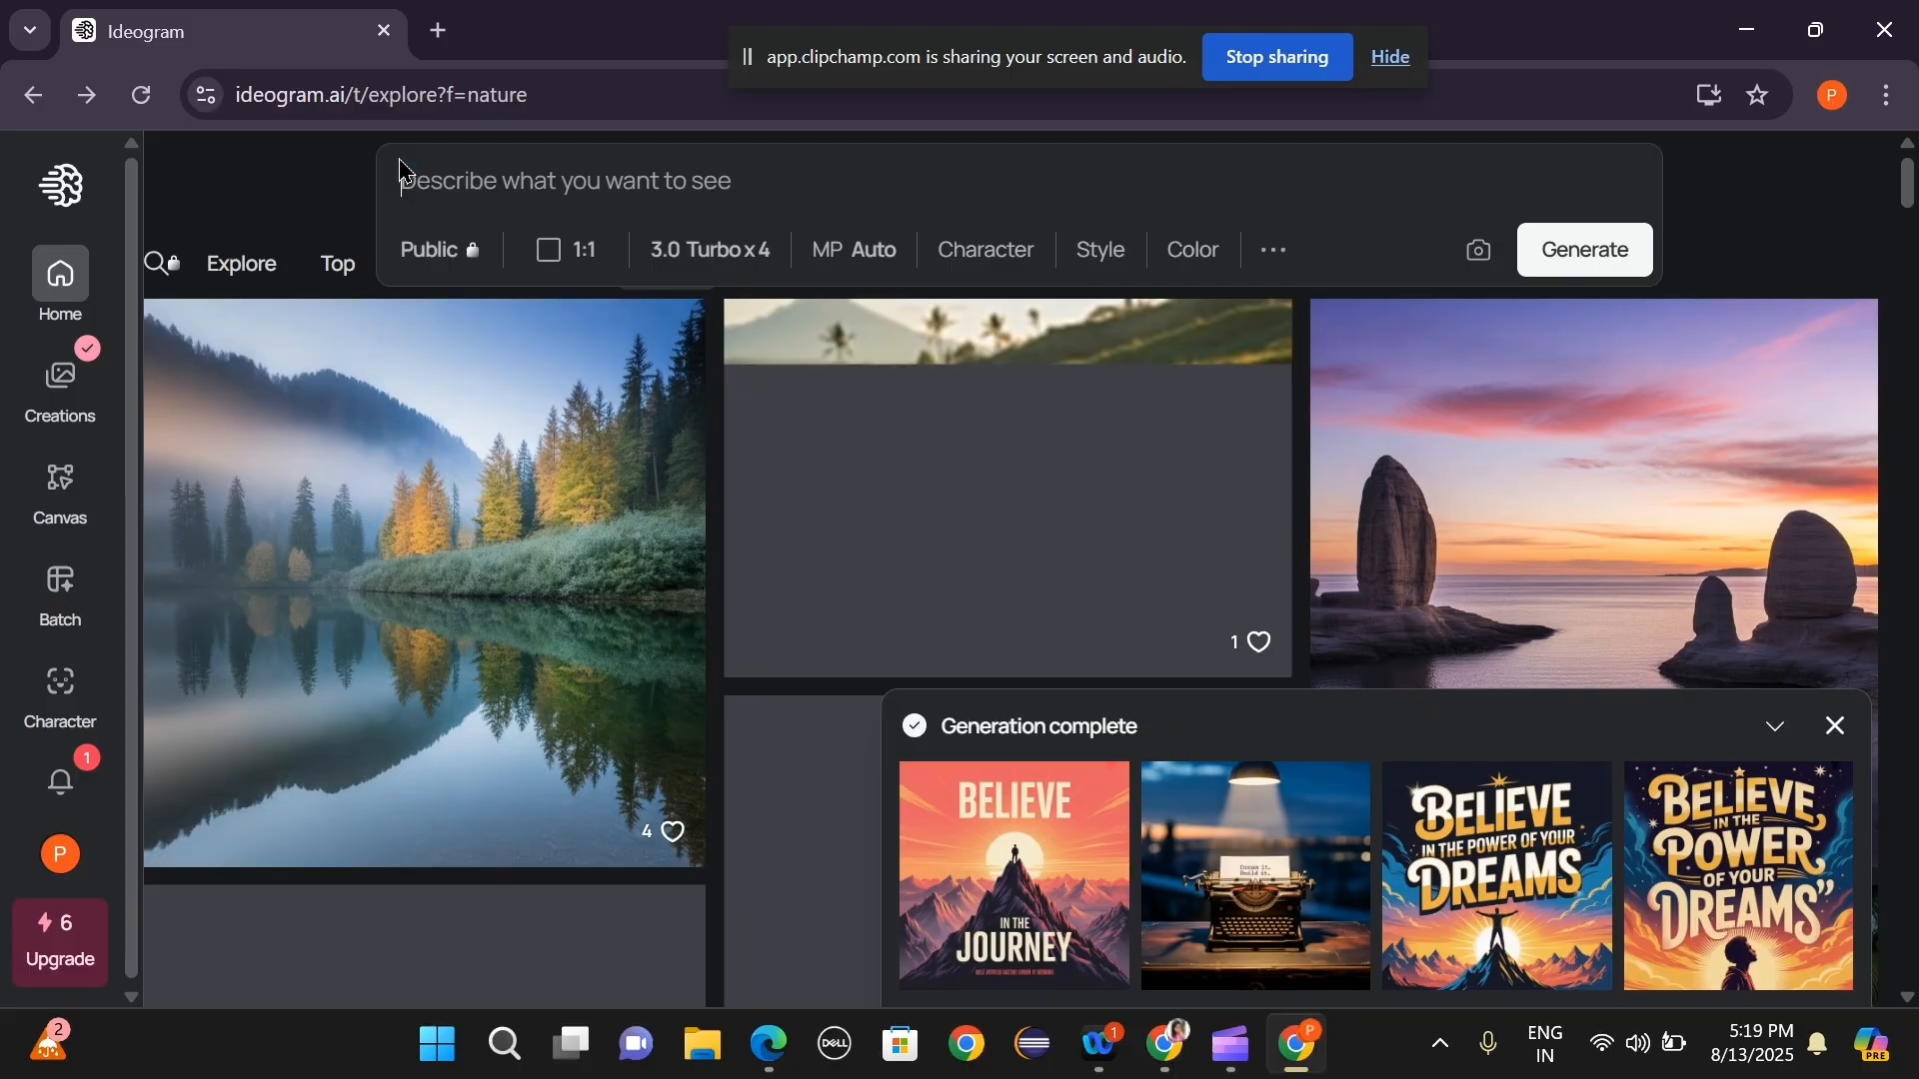
{"action": "type", "text": "set at beach"}
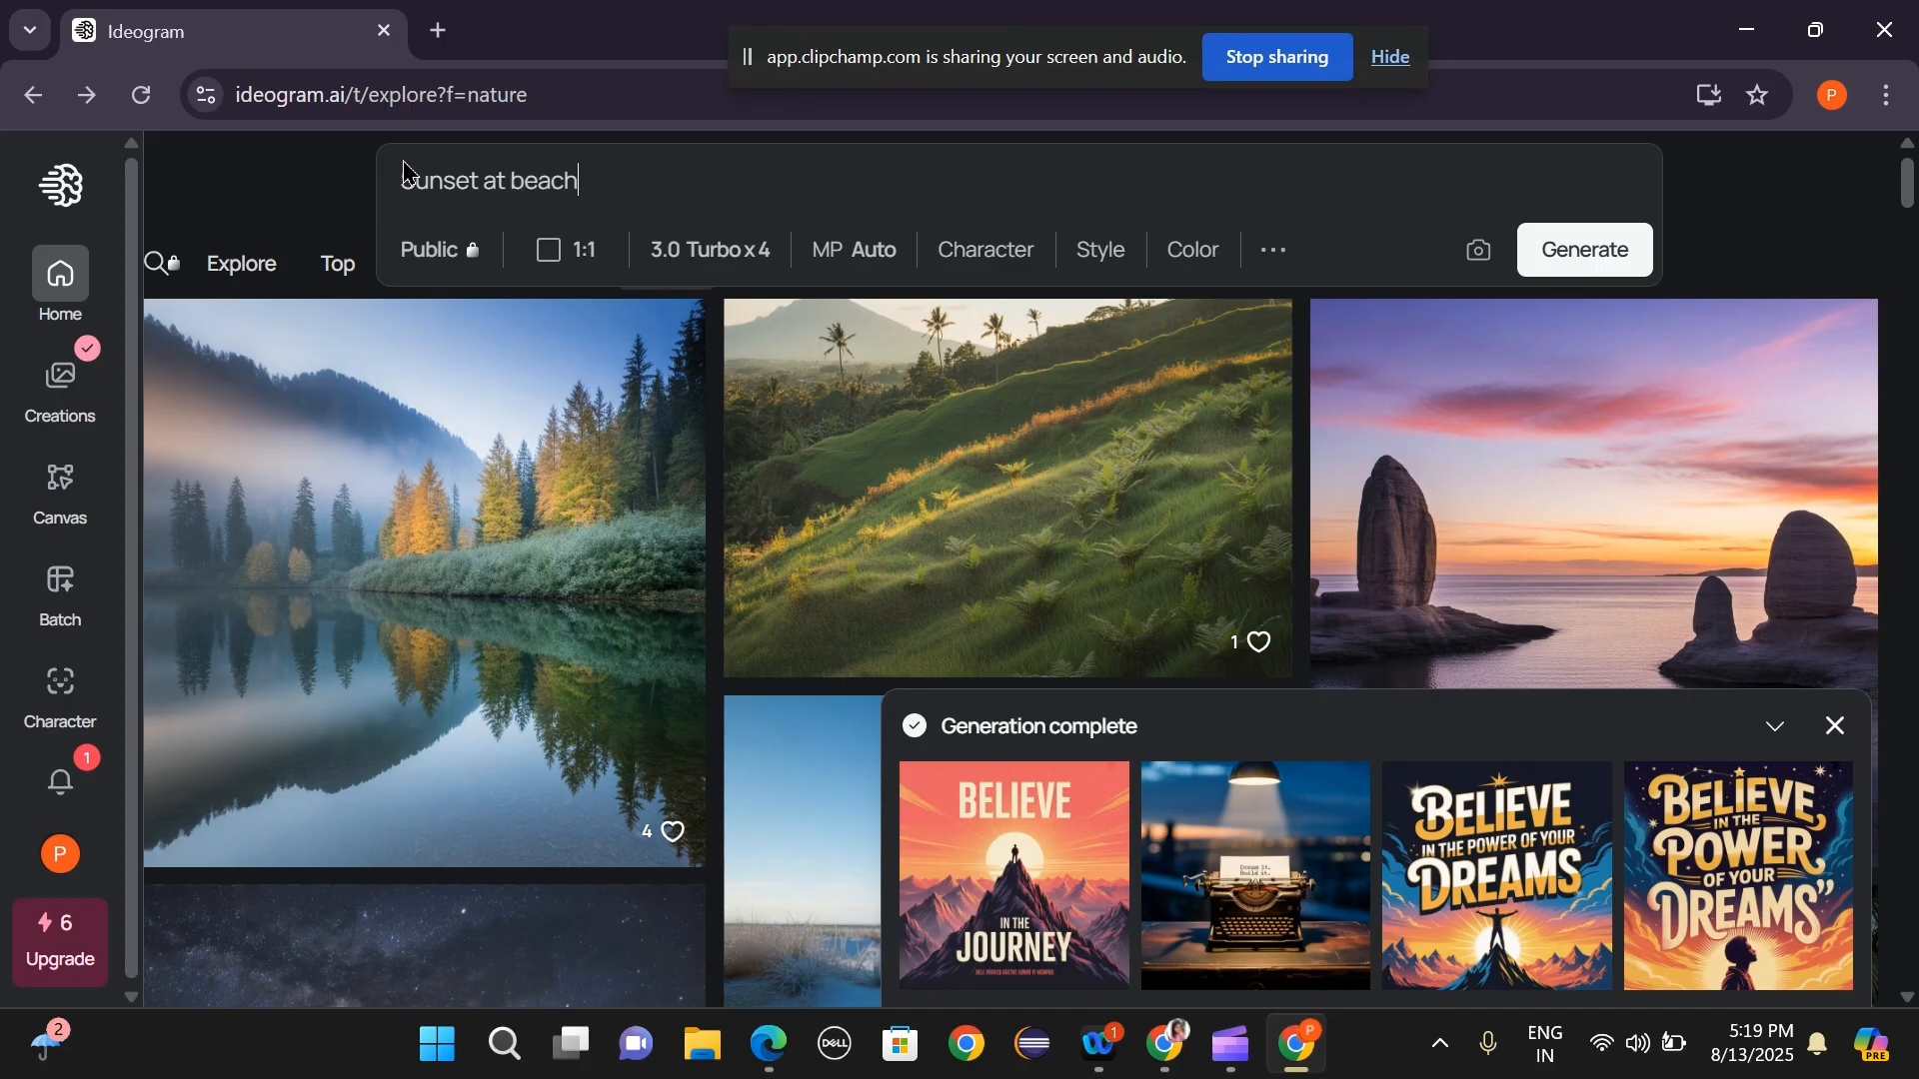
{"action": "left_click", "coordinate": [1588, 258]}
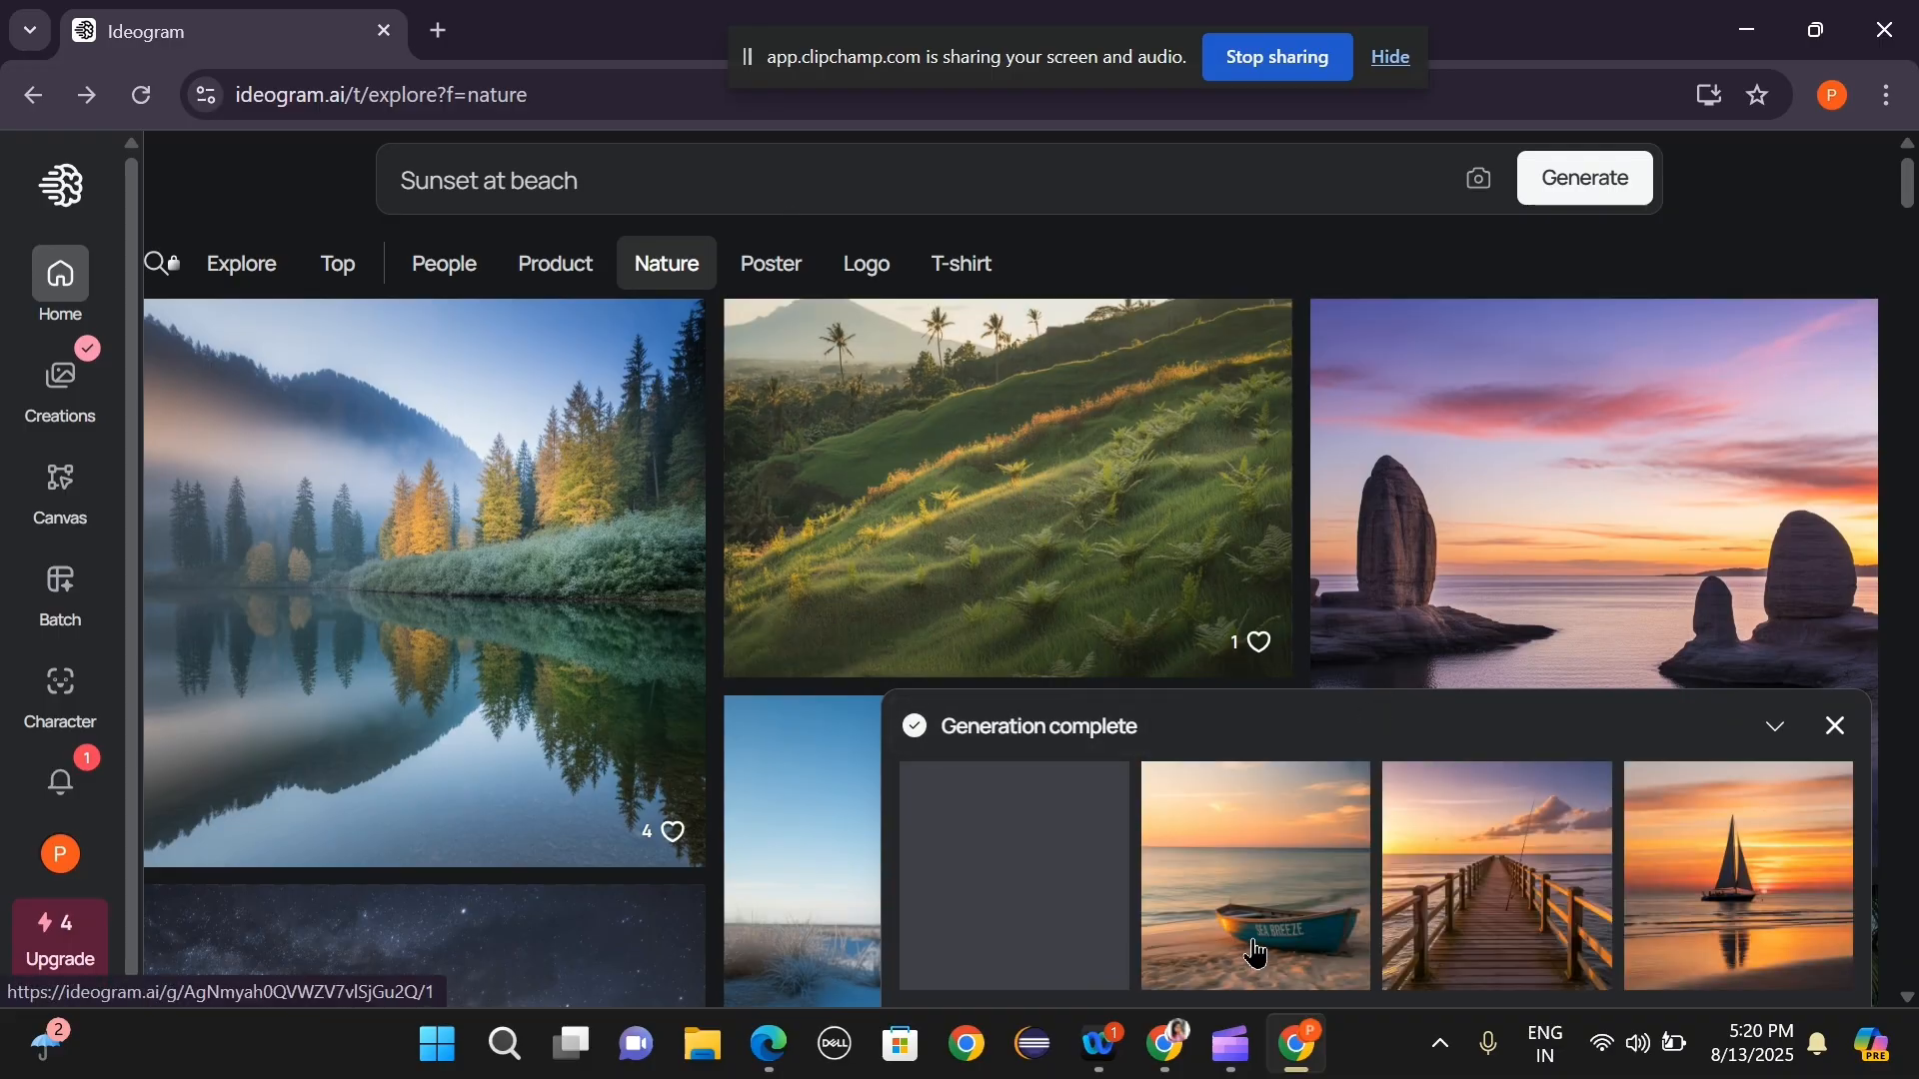
Open the generated beach sunset images and examine each one, ending back on the first.
{"action": "left_click", "coordinate": [994, 900]}
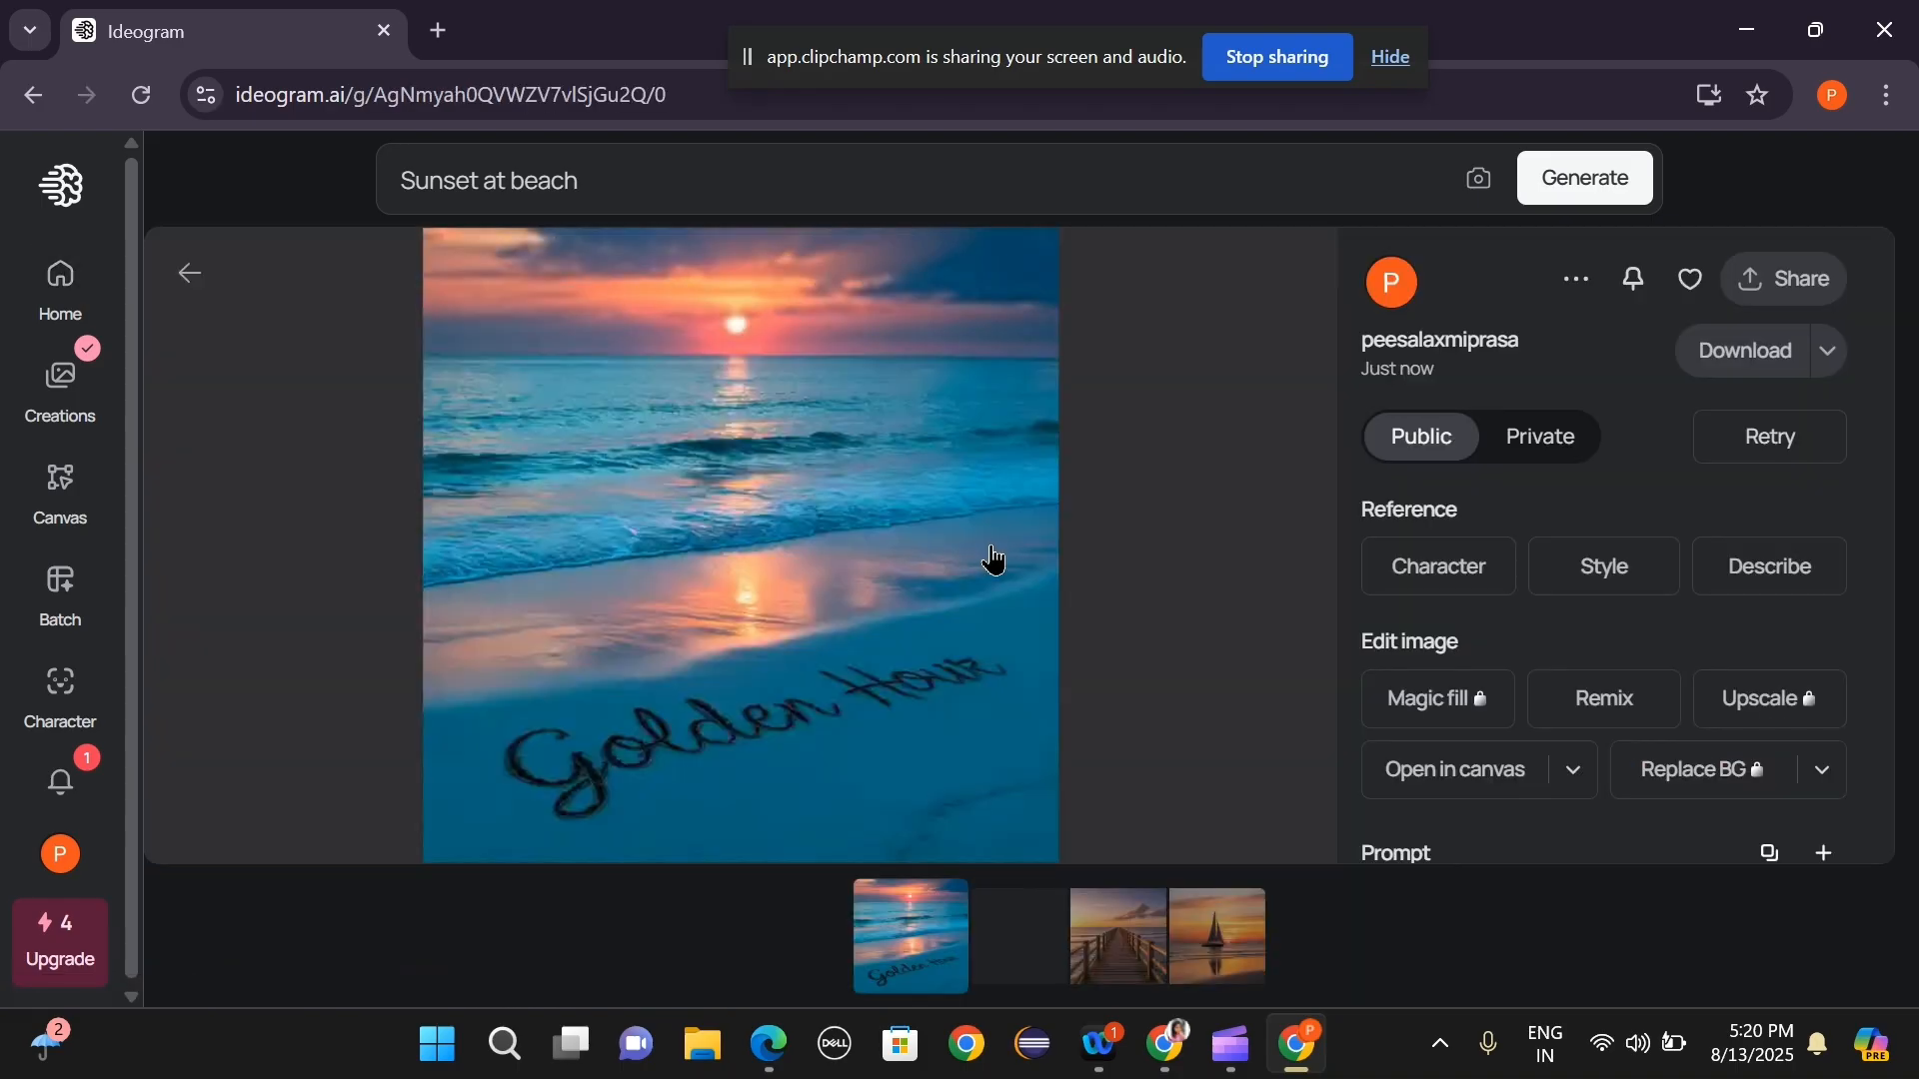
{"action": "key", "text": "Right"}
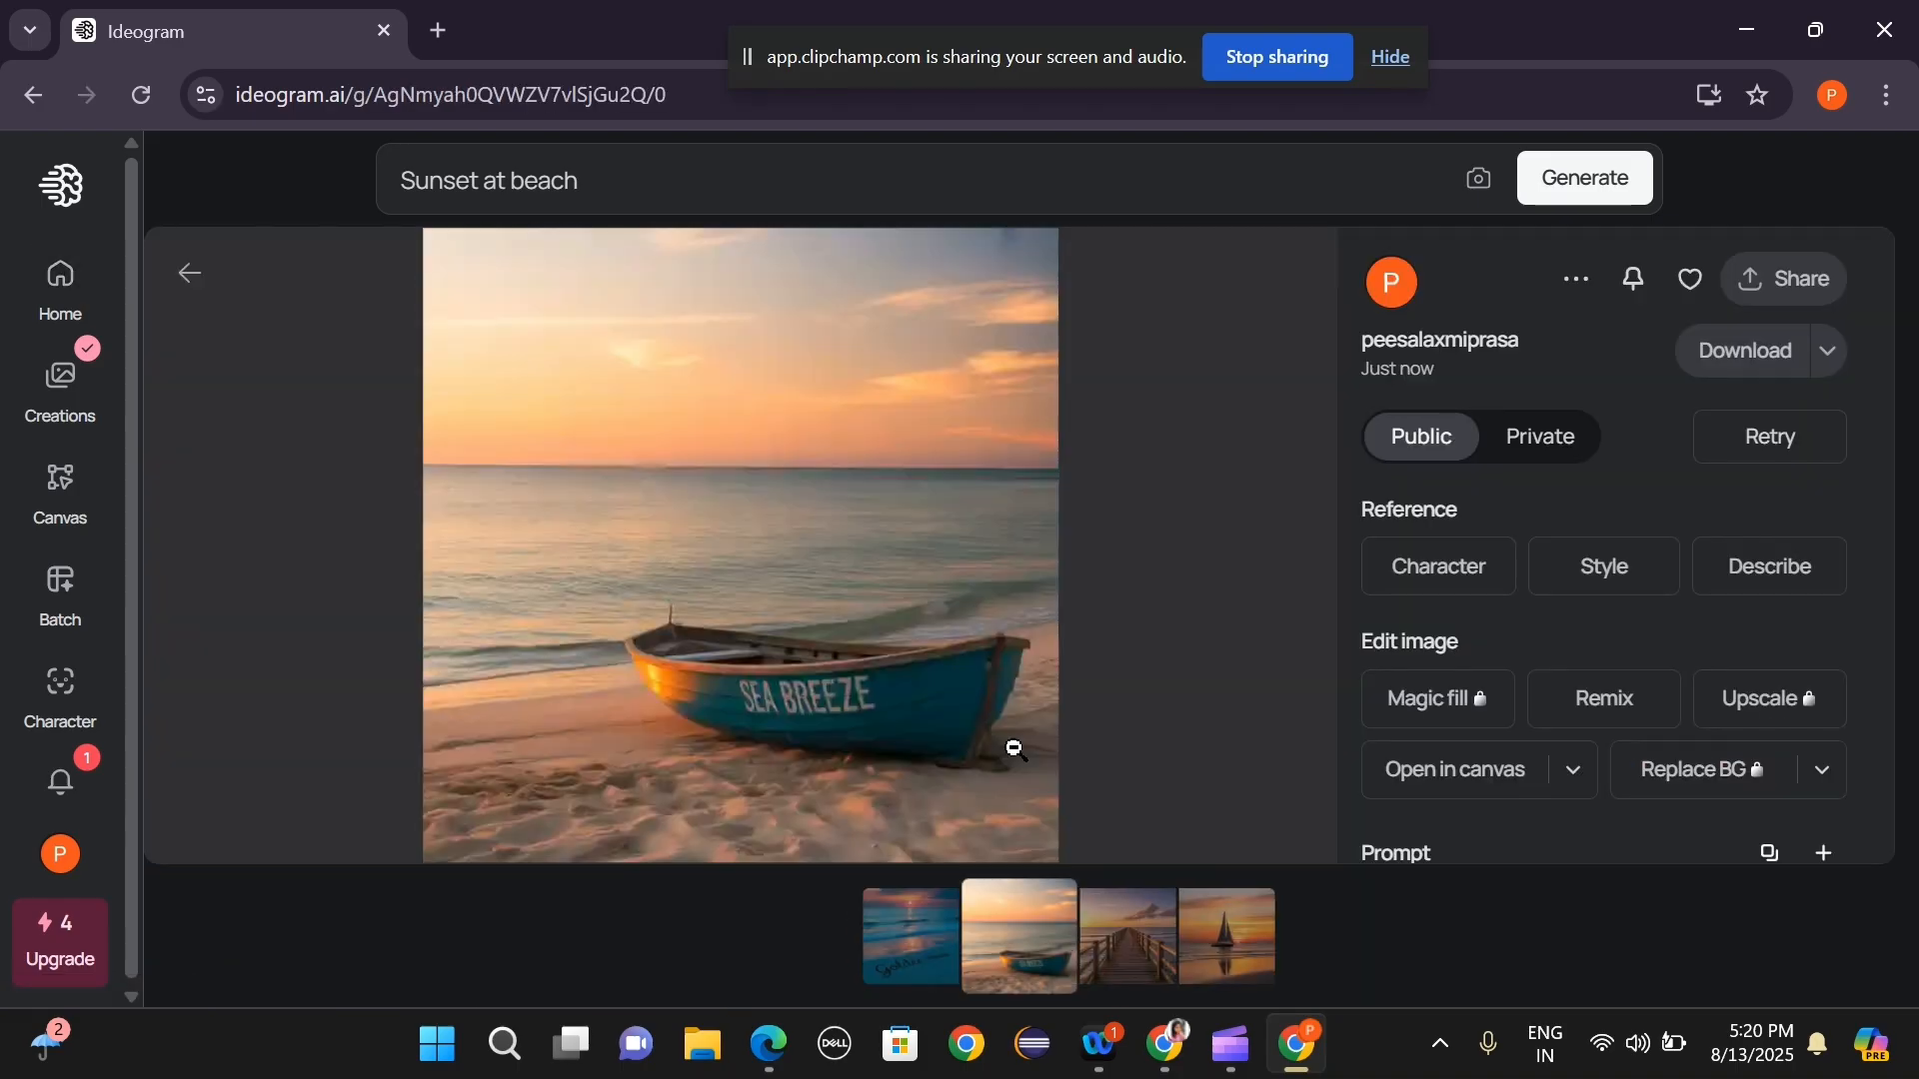
{"action": "key", "text": "Right"}
{"action": "key", "text": "Right"}
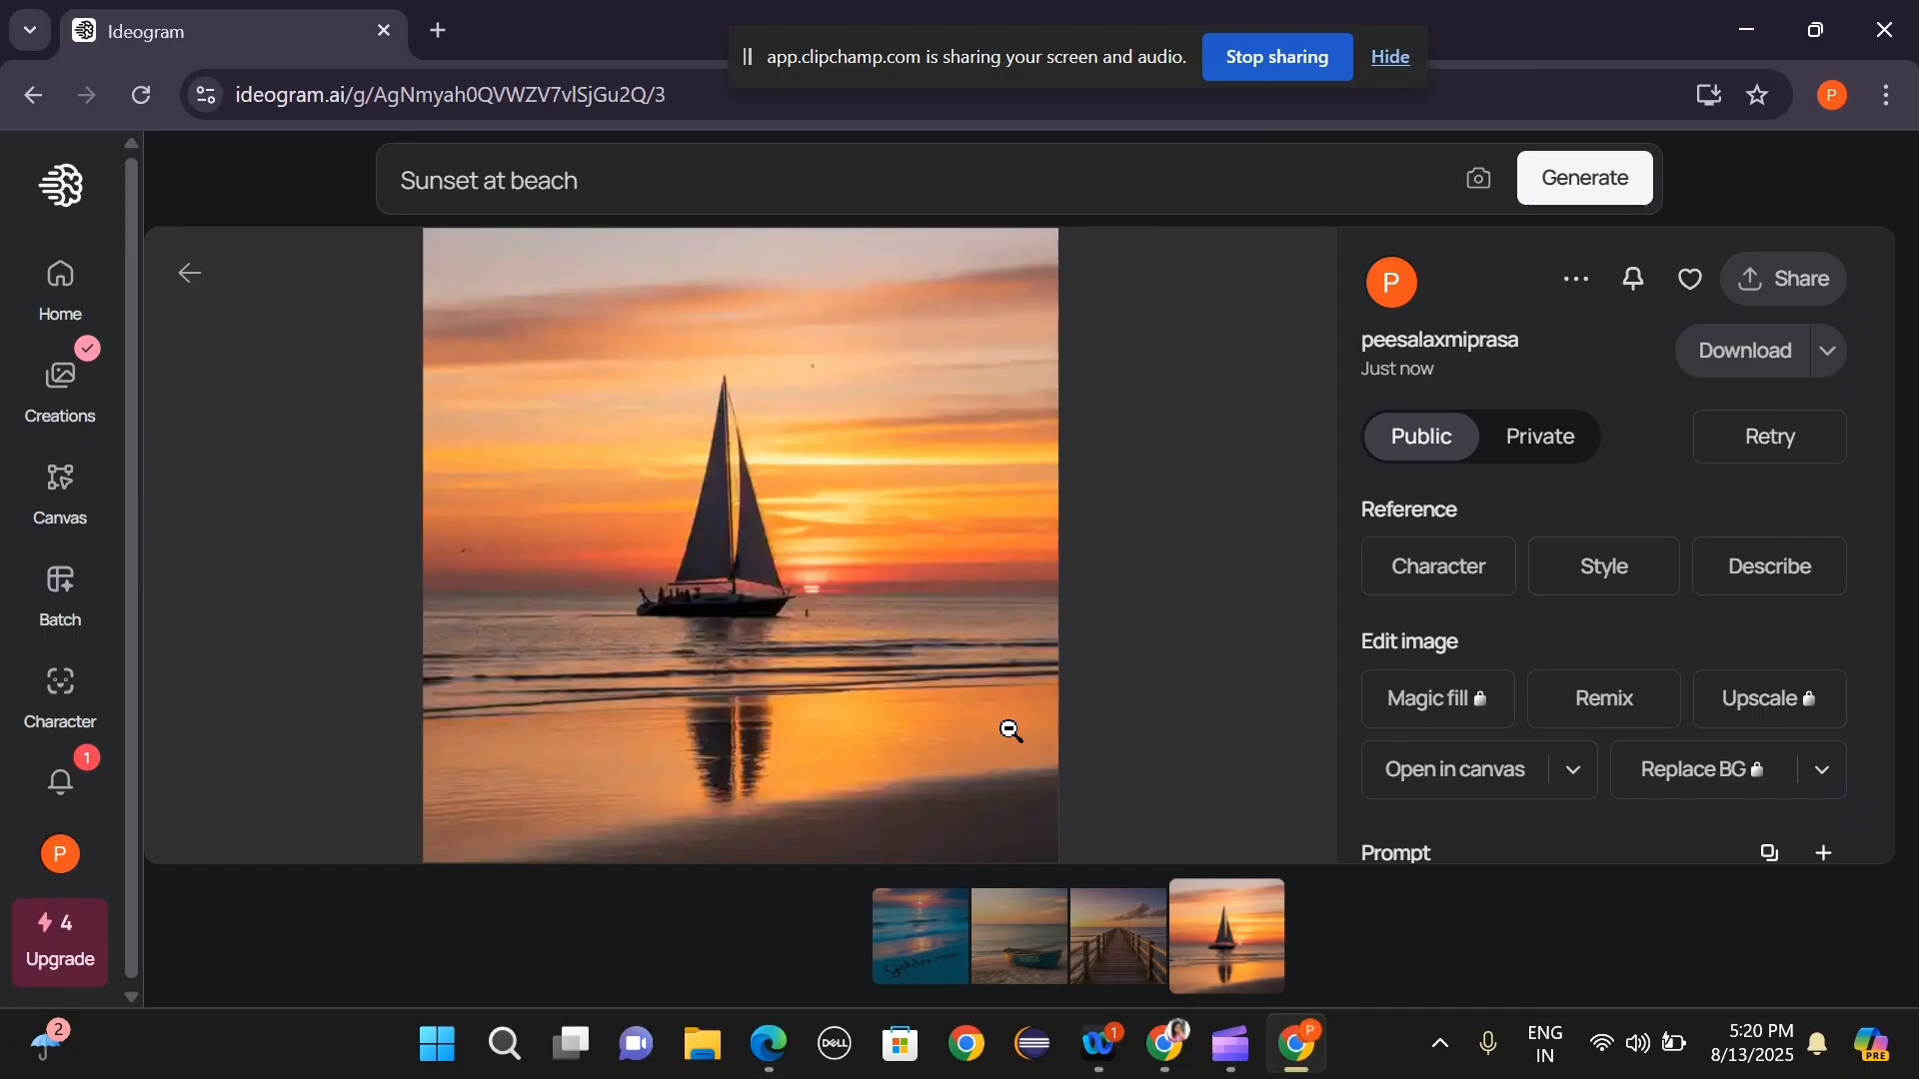
{"action": "left_click", "coordinate": [907, 940]}
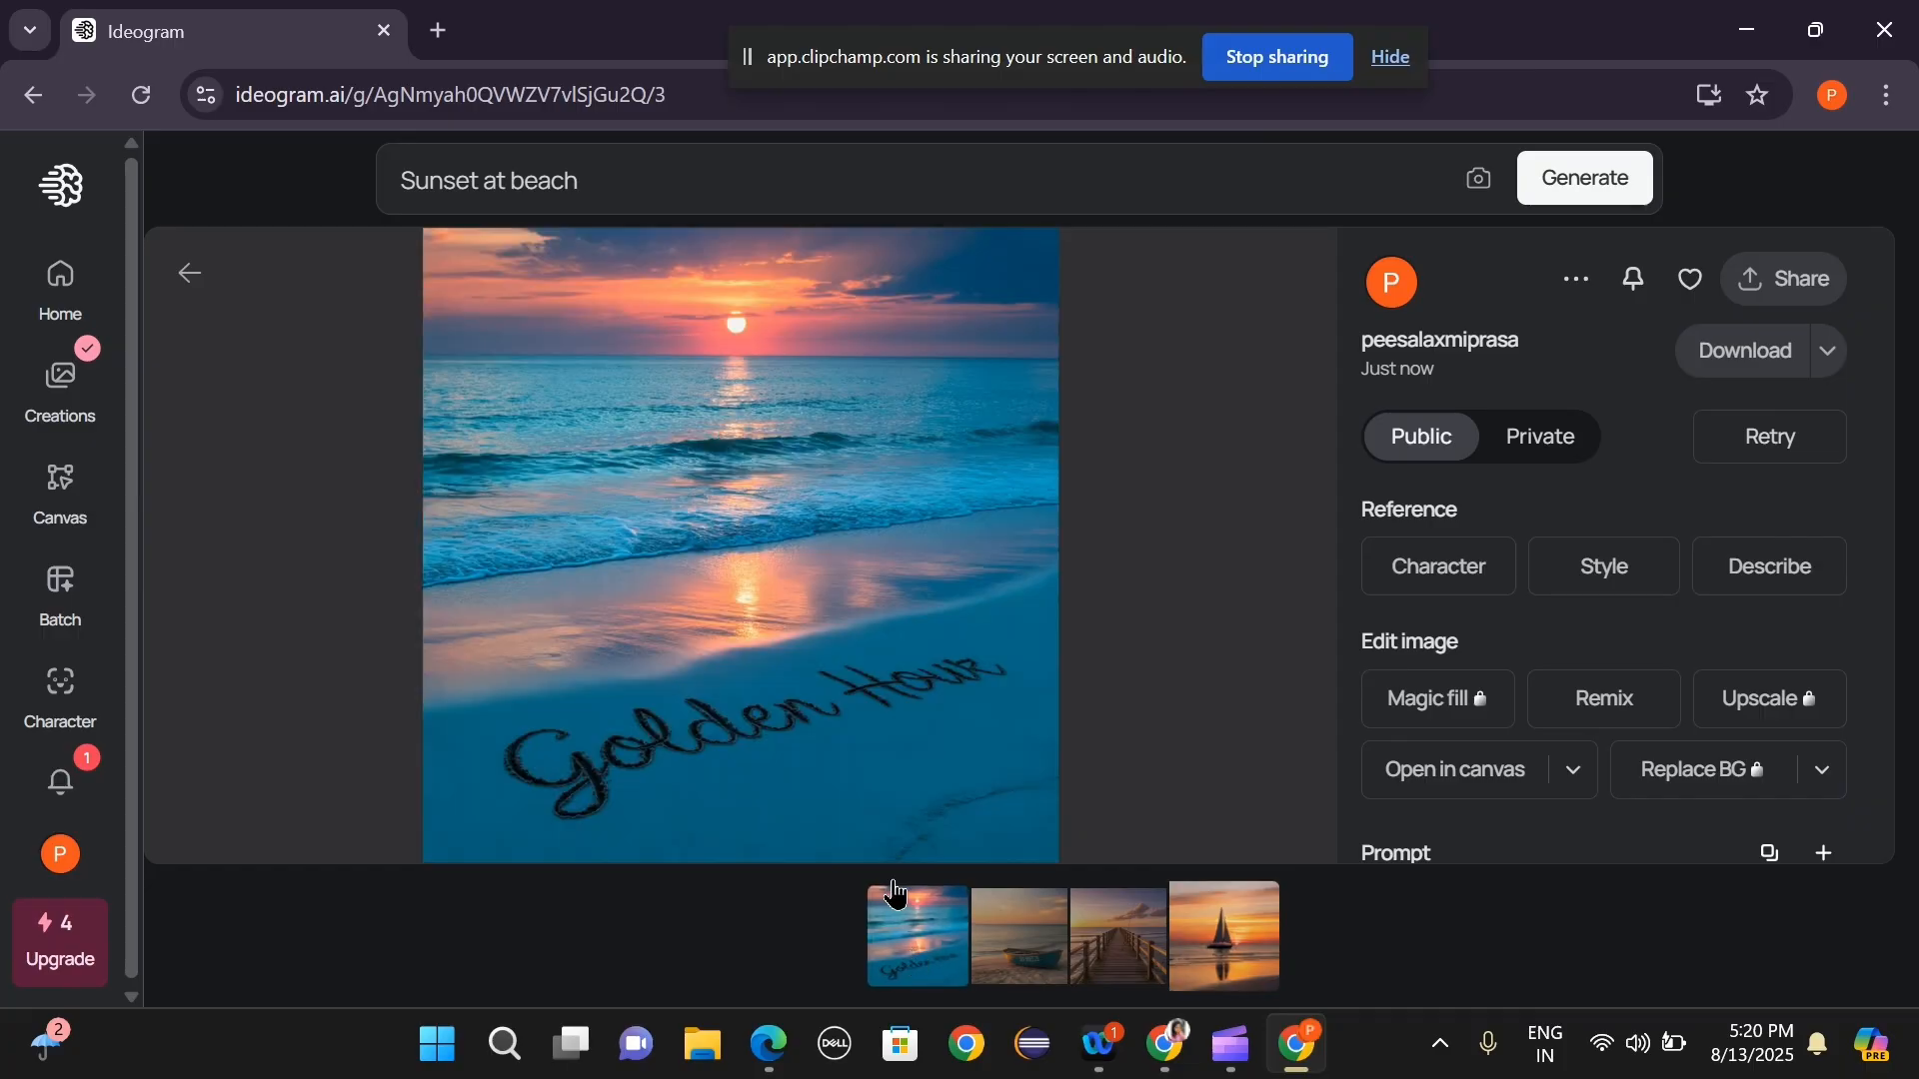
{"action": "left_click", "coordinate": [1018, 937]}
{"action": "key", "text": "Right"}
{"action": "key", "text": "Right"}
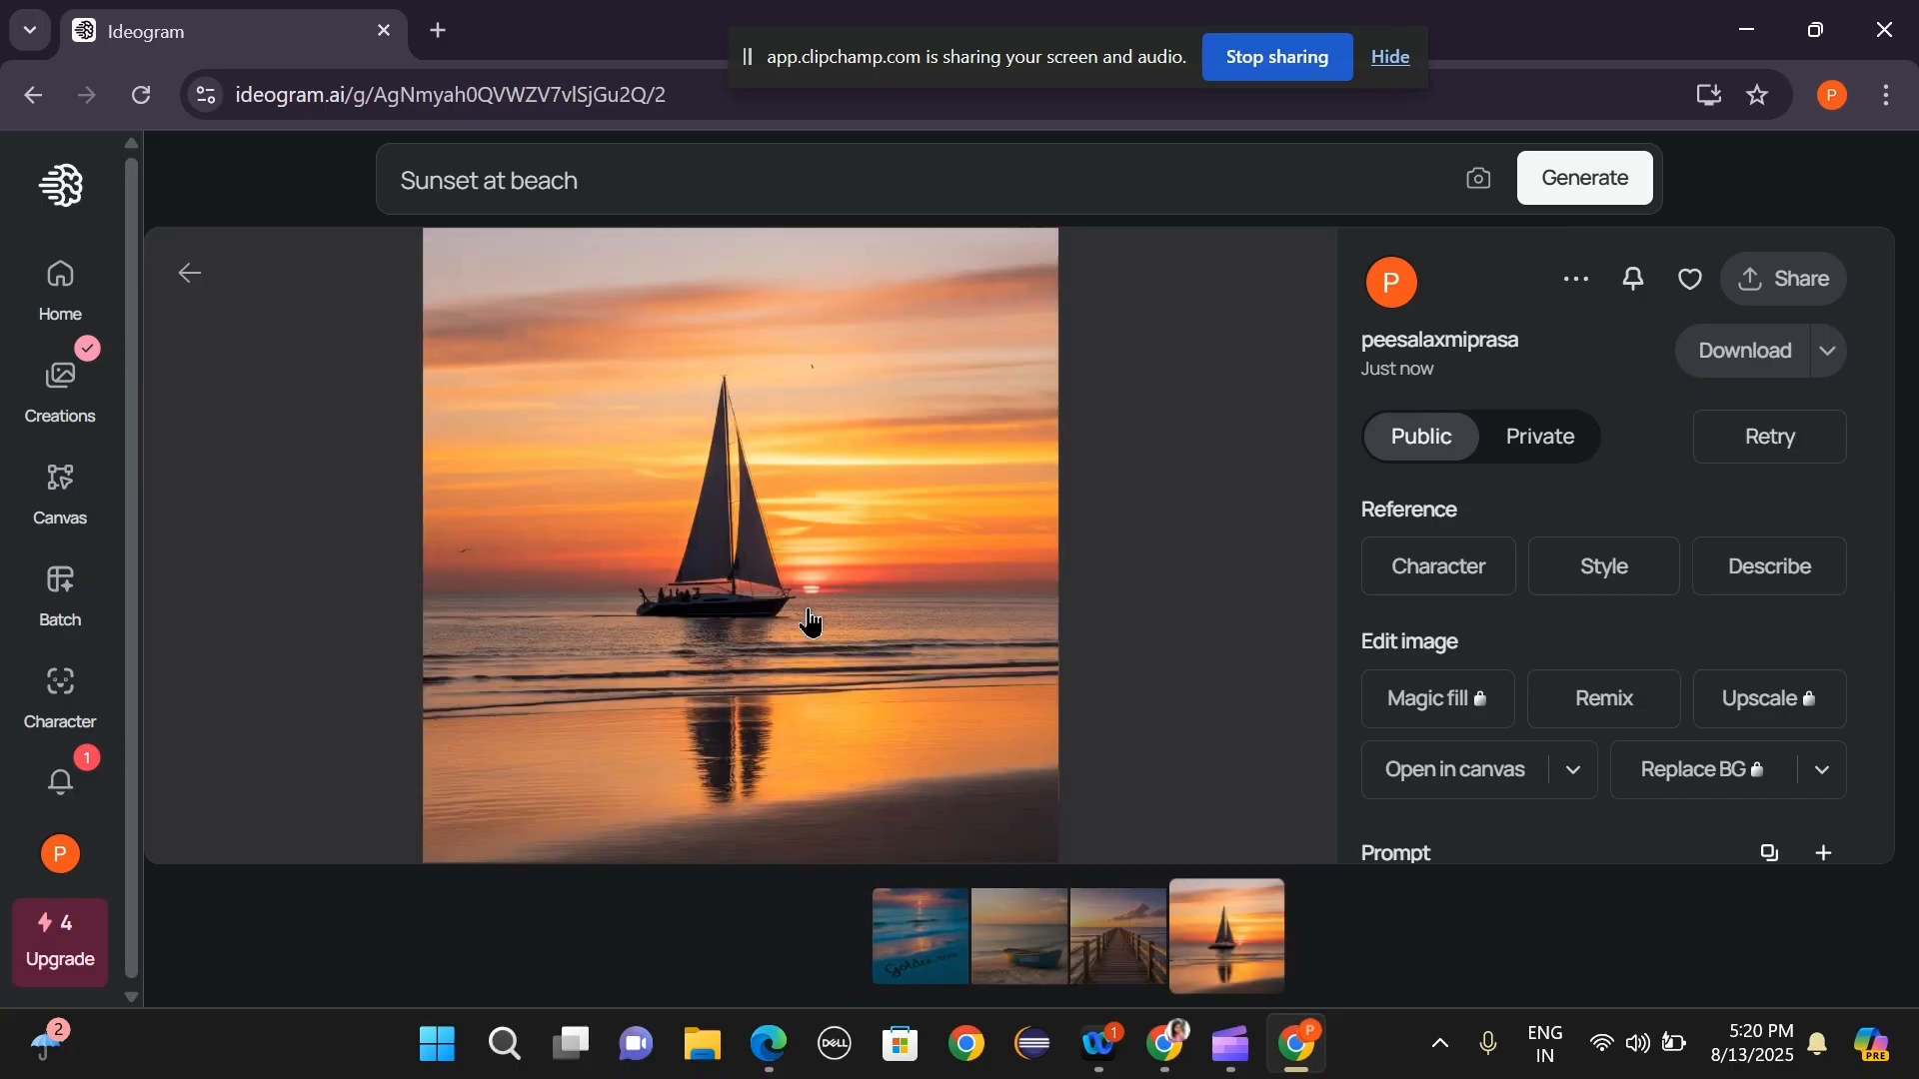
{"action": "key", "text": "Left"}
{"action": "key", "text": "Left"}
{"action": "key", "text": "Left"}
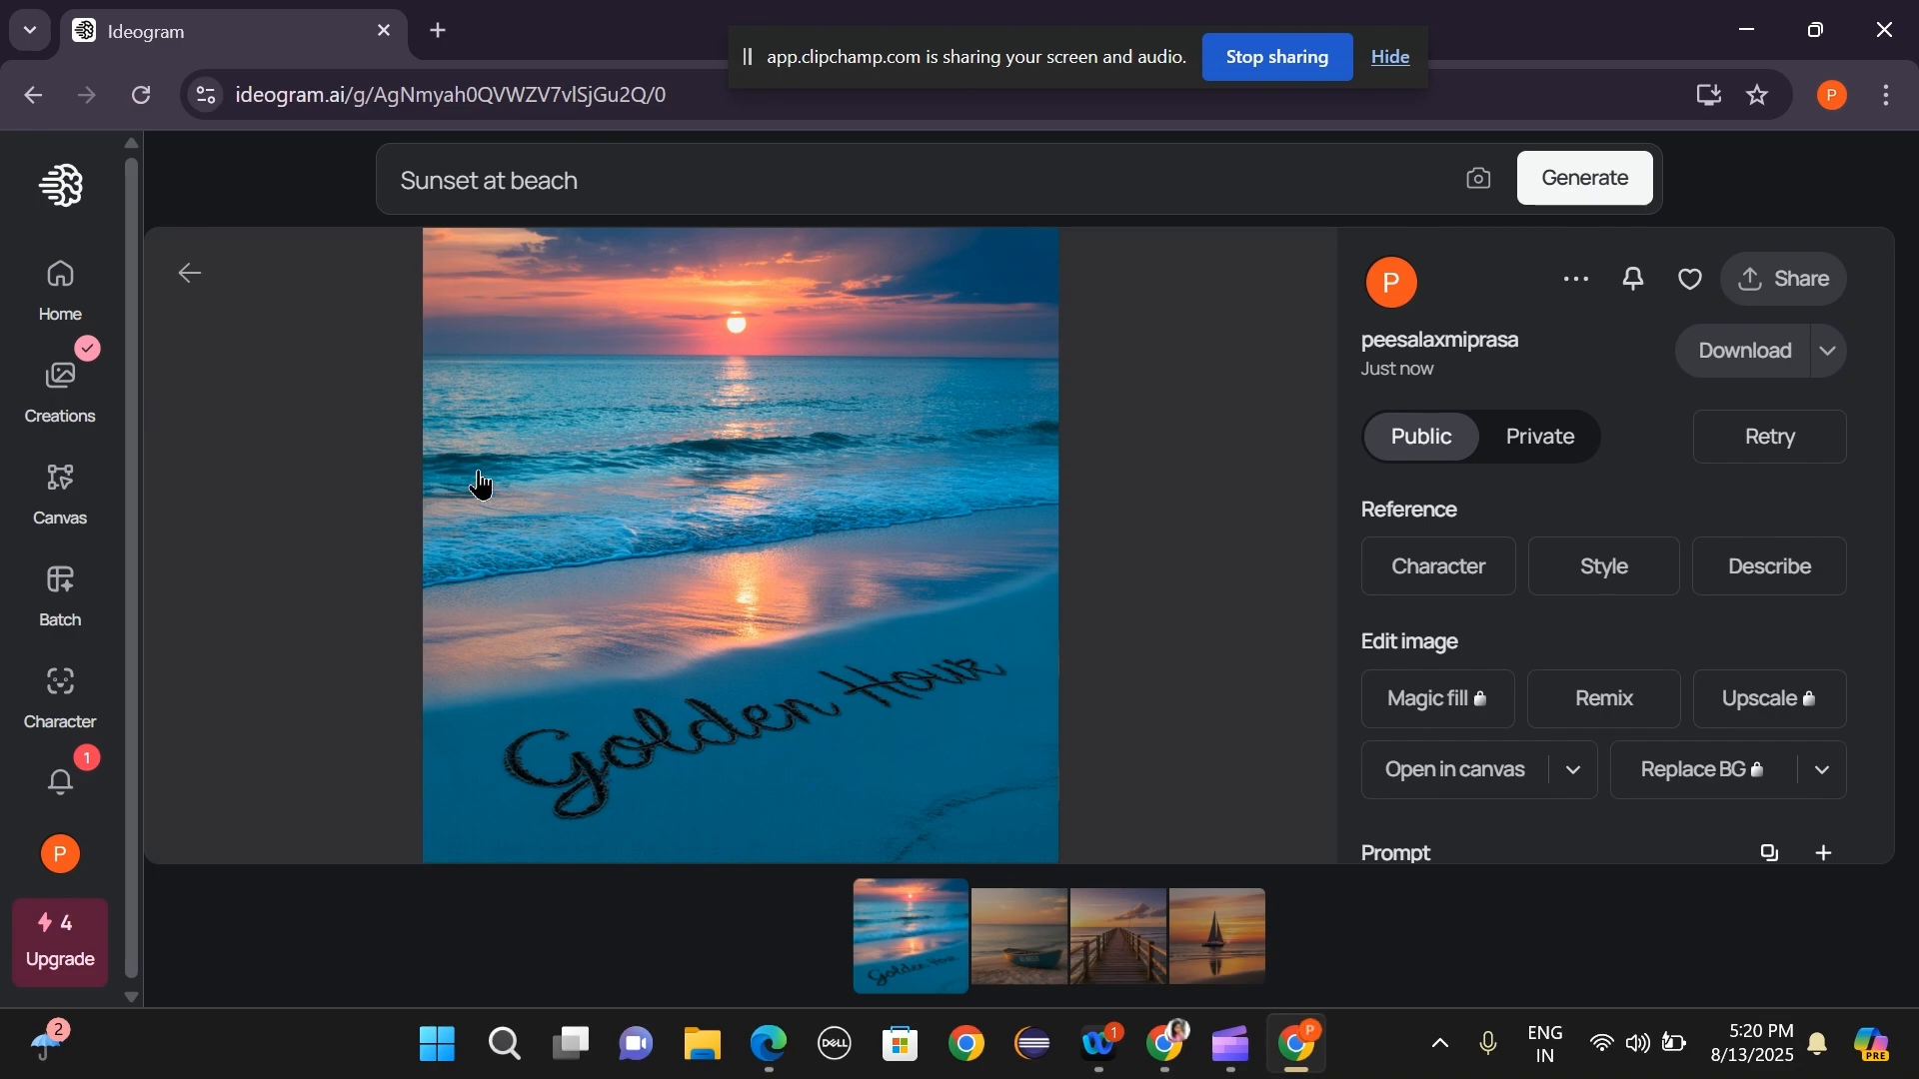
Return to the gallery filtered to the Product category, then clear the sunset prompt and dismiss the finished generation preview.
{"action": "left_click", "coordinate": [192, 285]}
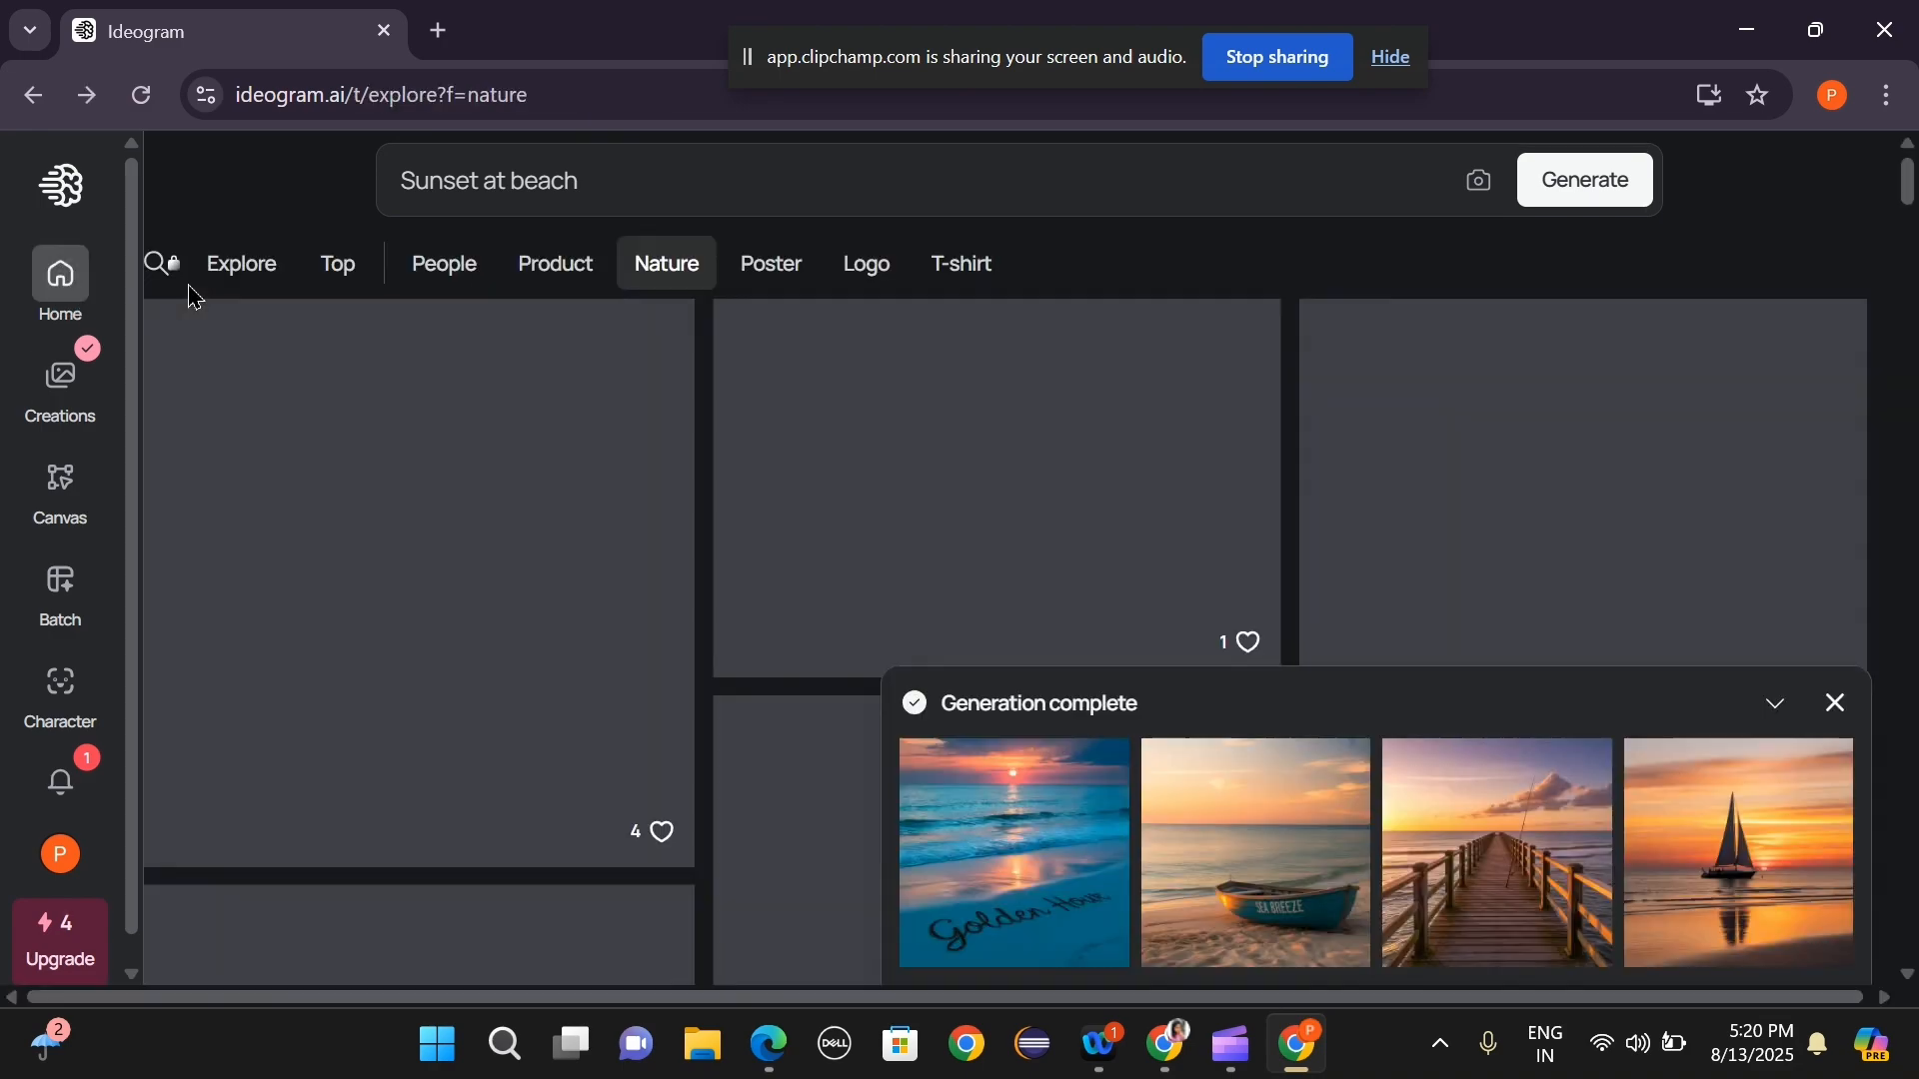
{"action": "left_click", "coordinate": [553, 268]}
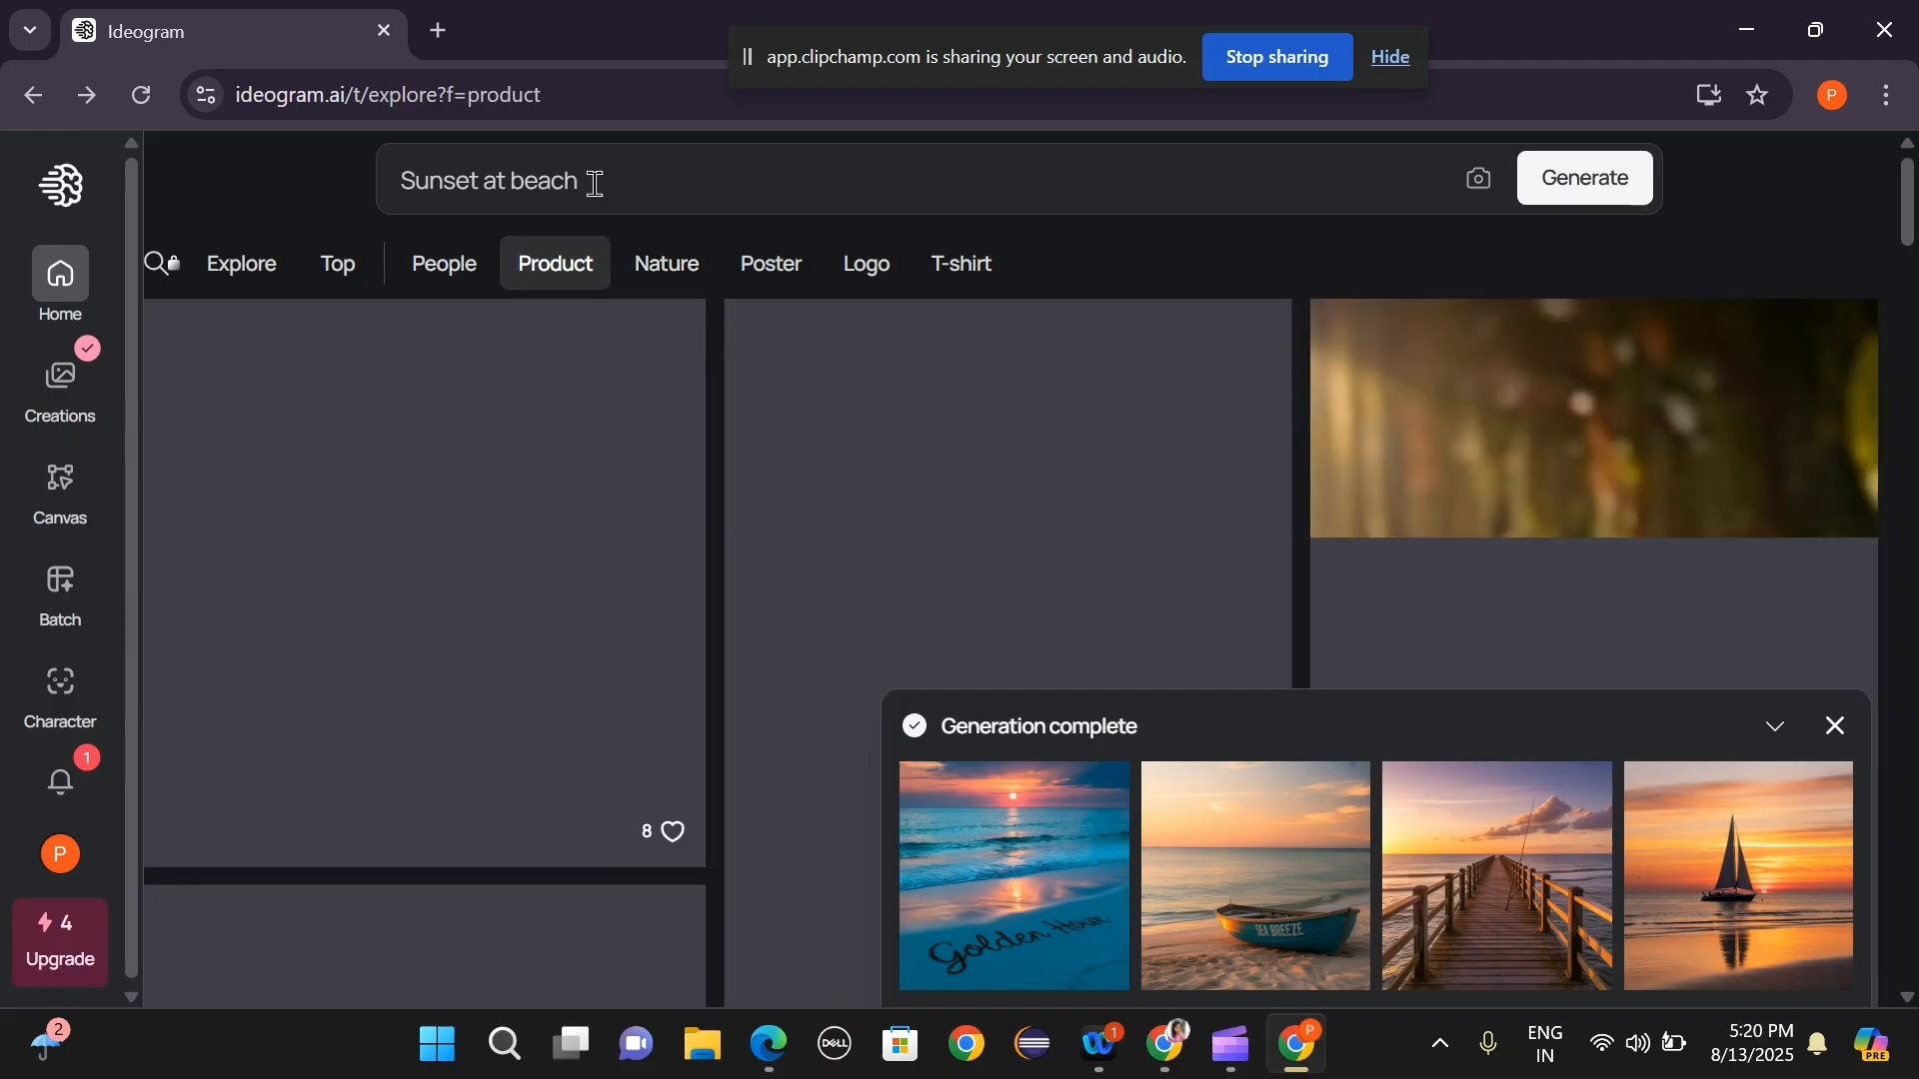
{"action": "left_click_drag", "start_coordinate": [582, 188], "coordinate": [362, 178]}
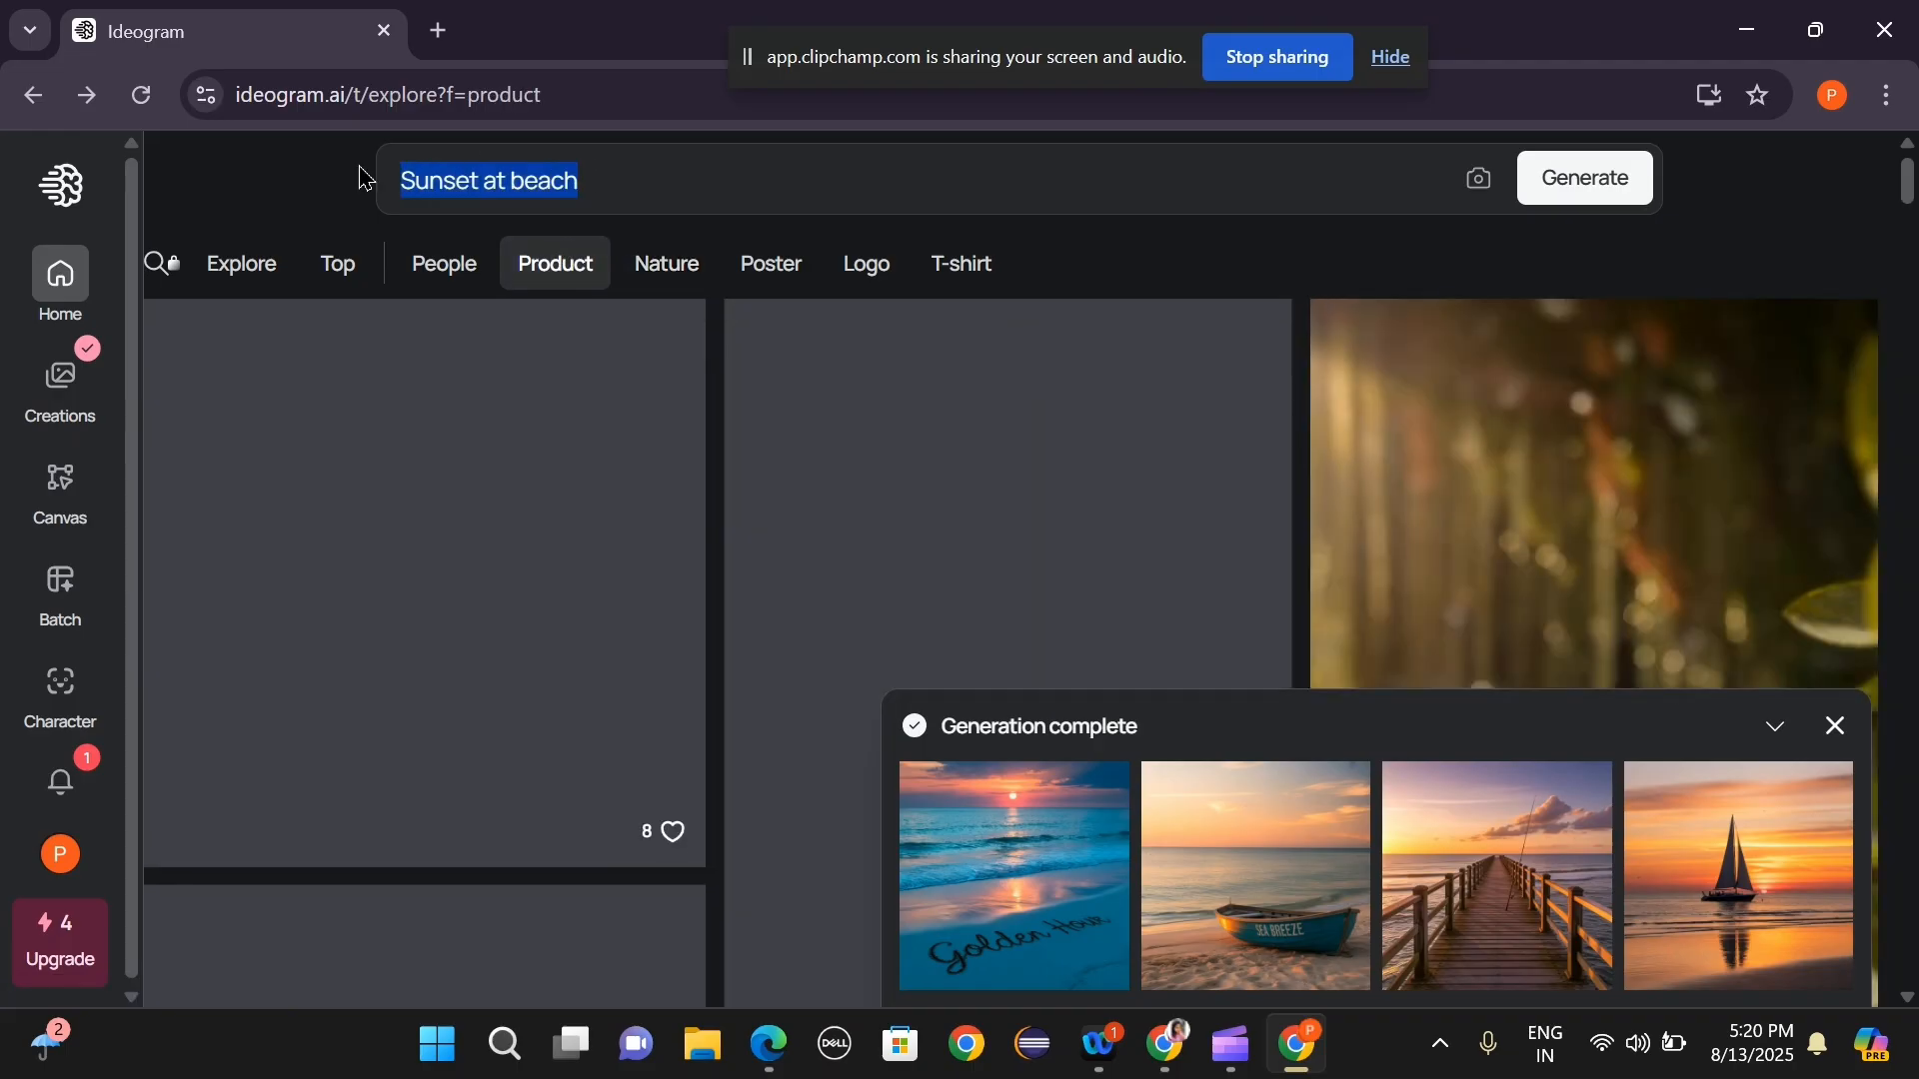
{"action": "key", "text": "BackSpace"}
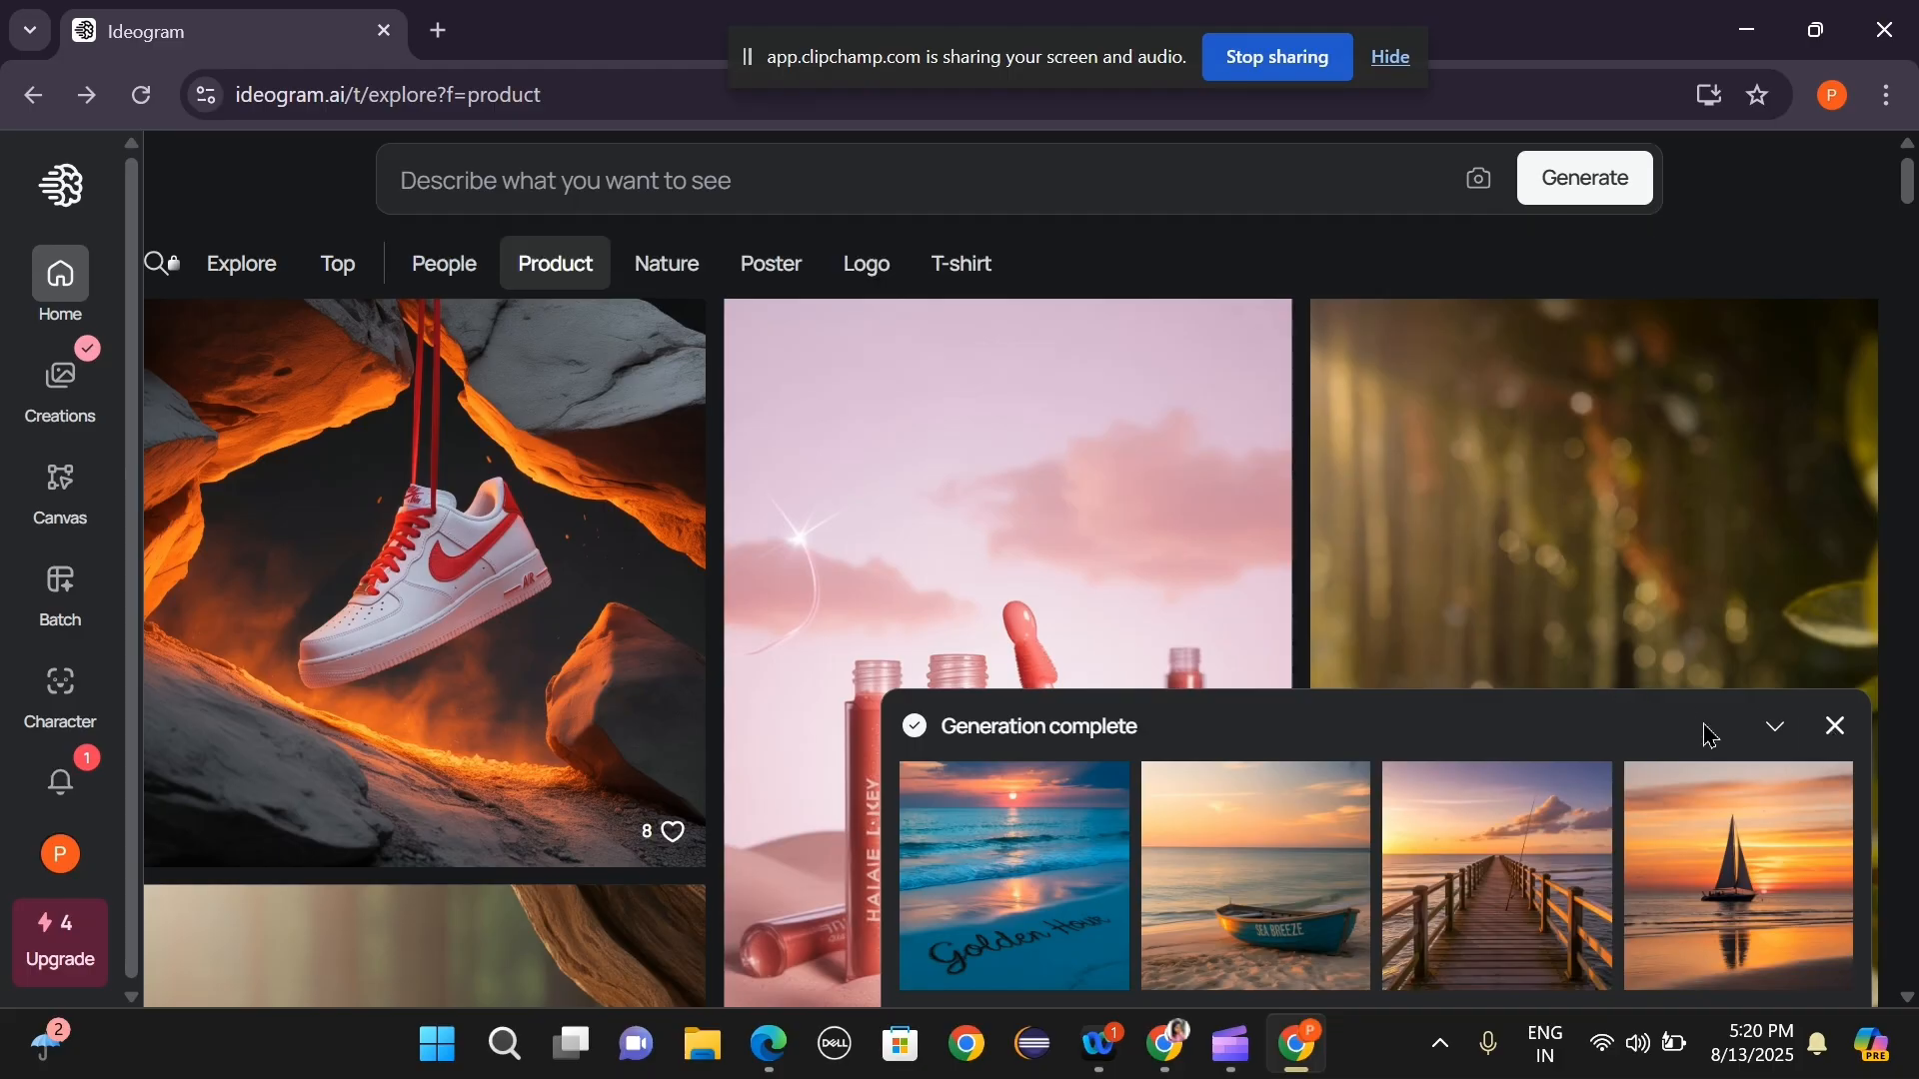
{"action": "left_click", "coordinate": [1835, 727]}
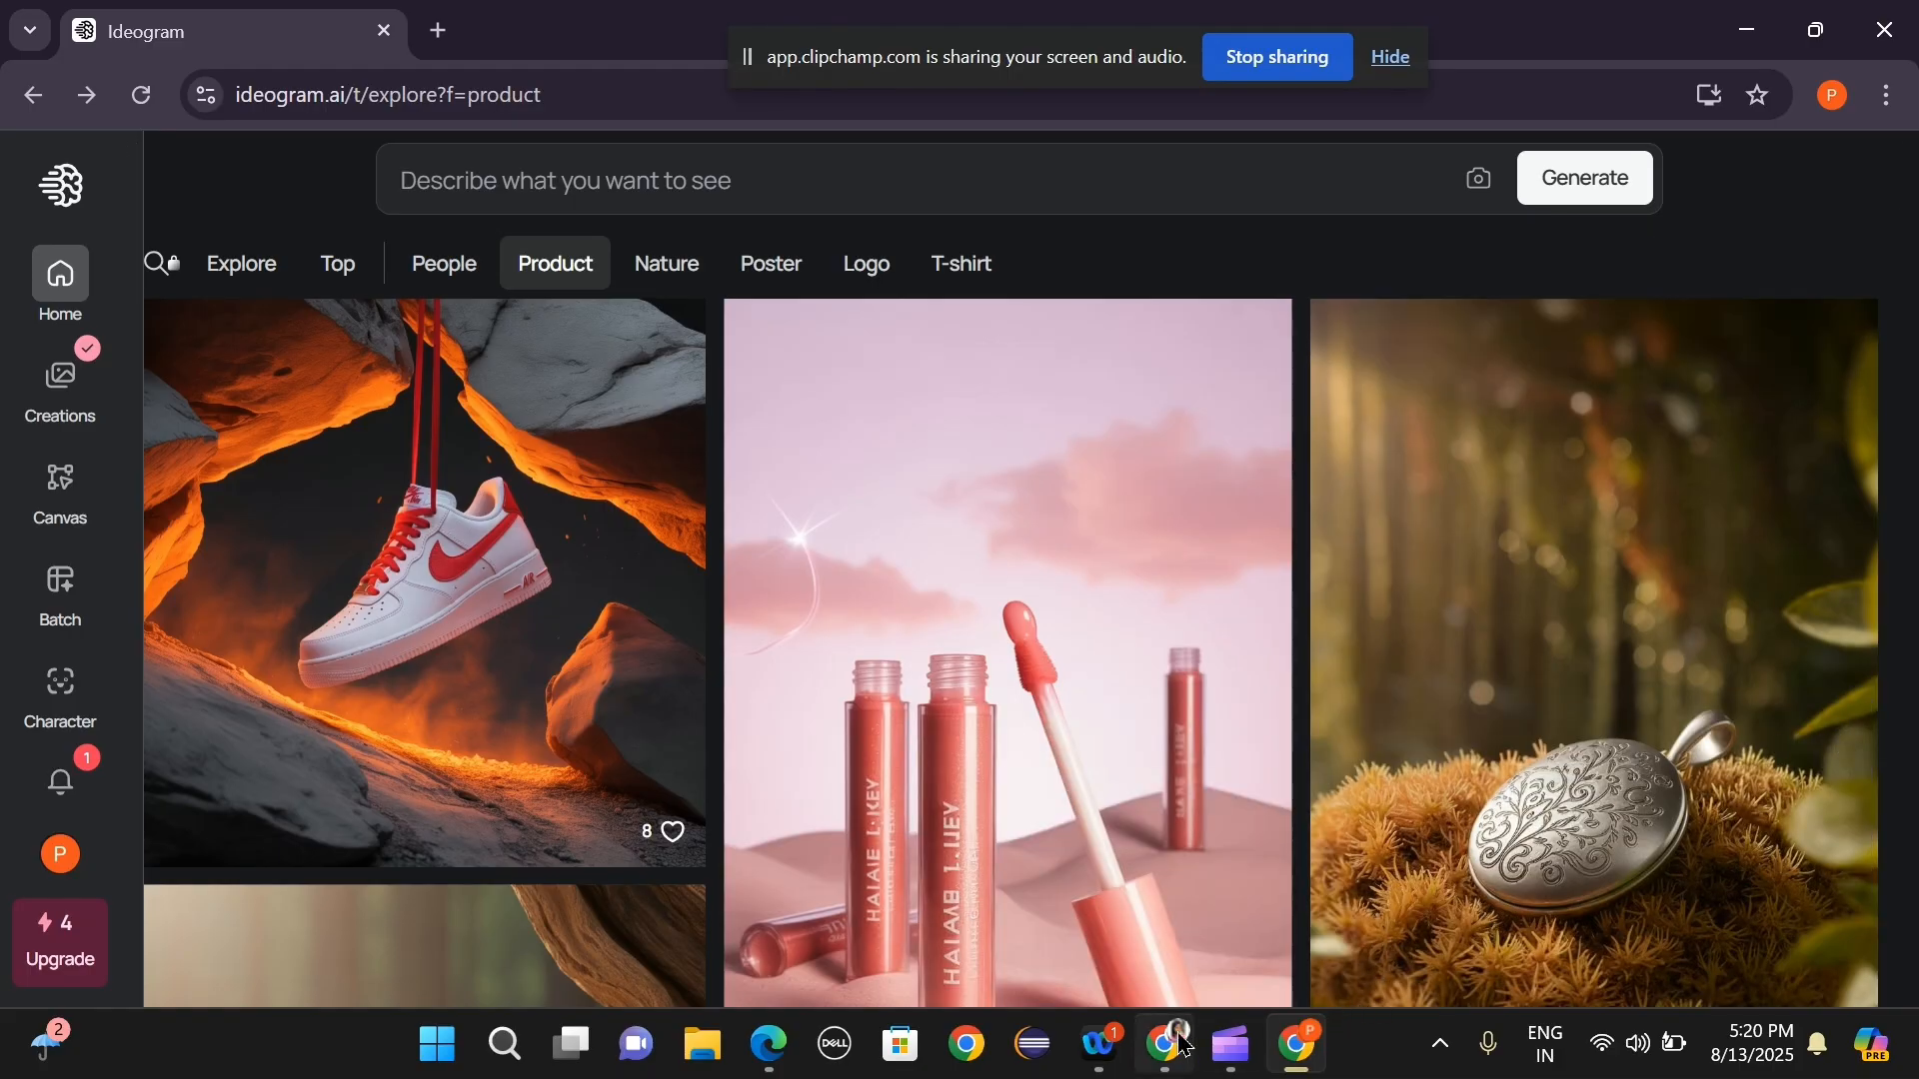
Switch to ChatGPT and copy the Product examples "Items like a coffee mug design, mobile case mockup, sneaker model.".
{"action": "mouse_move", "coordinate": [1167, 1045]}
{"action": "left_click", "coordinate": [1088, 862]}
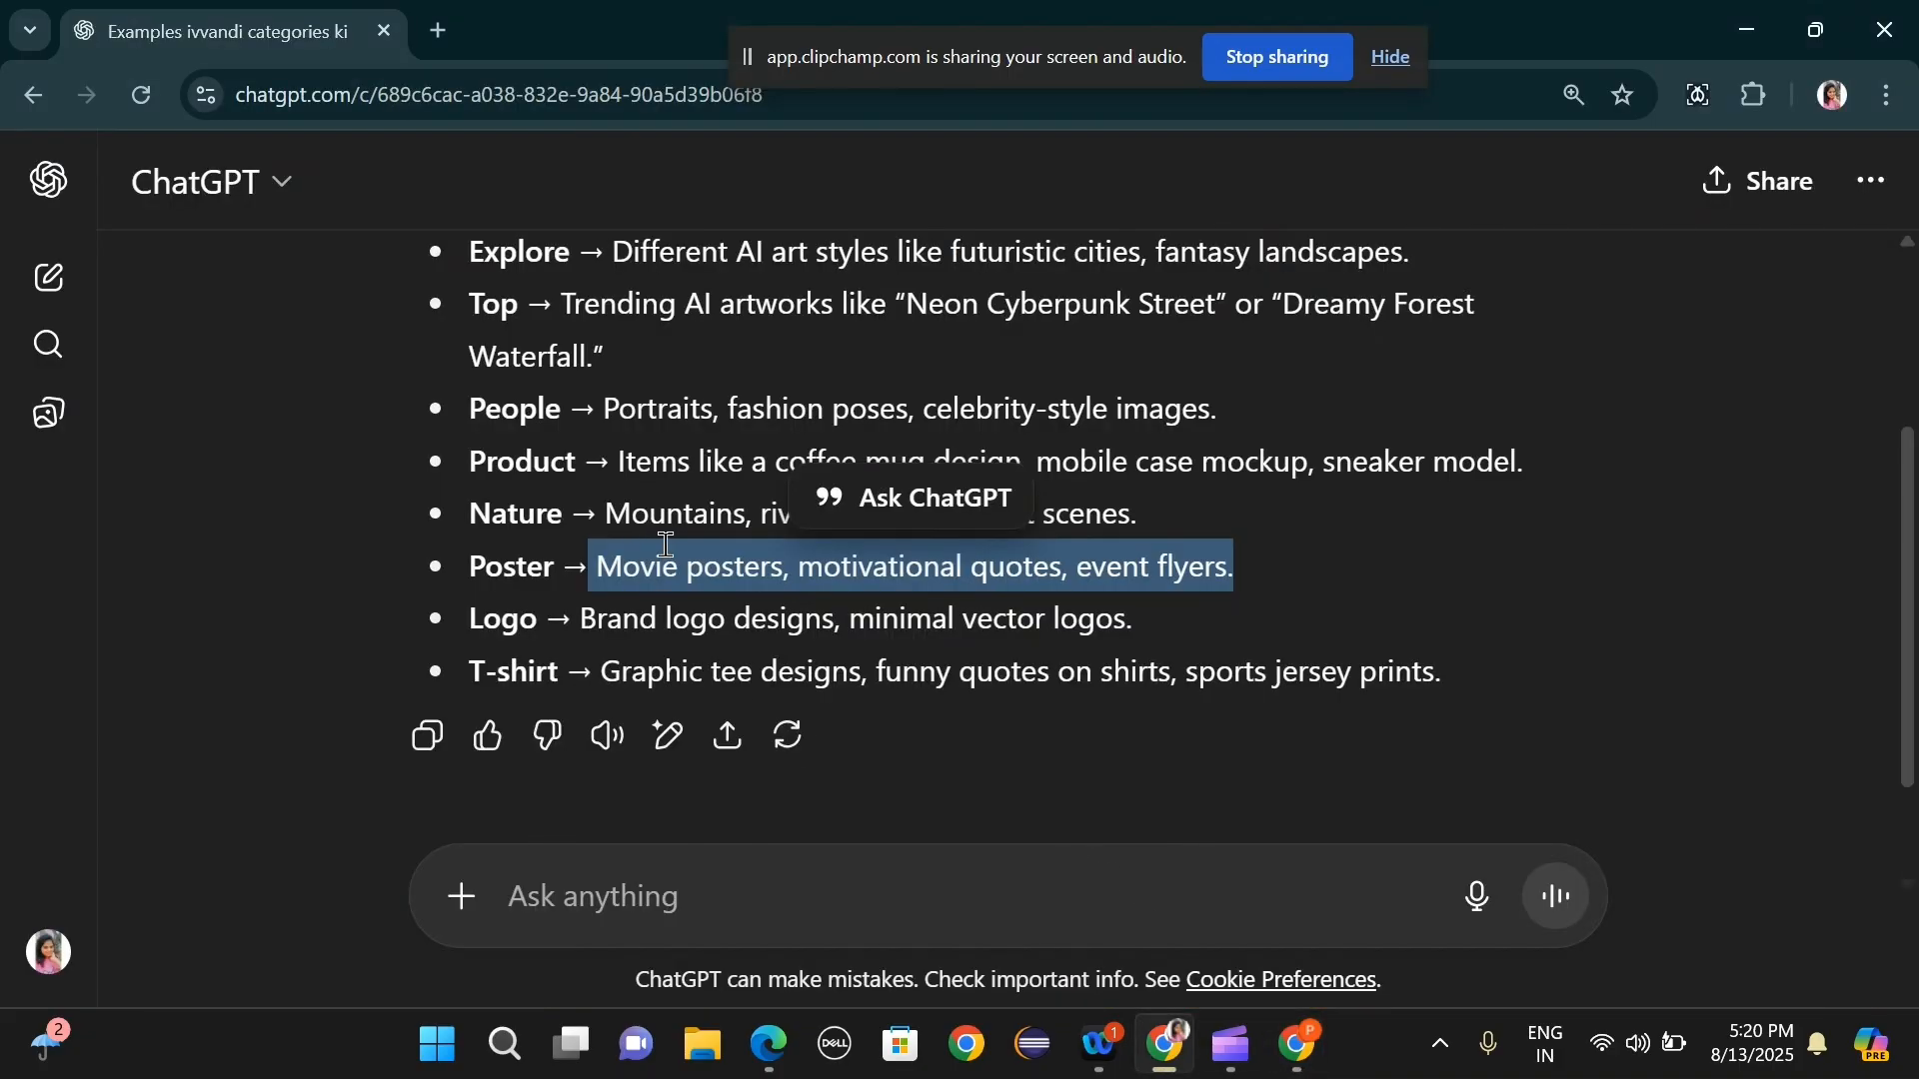
{"action": "left_click", "coordinate": [618, 499]}
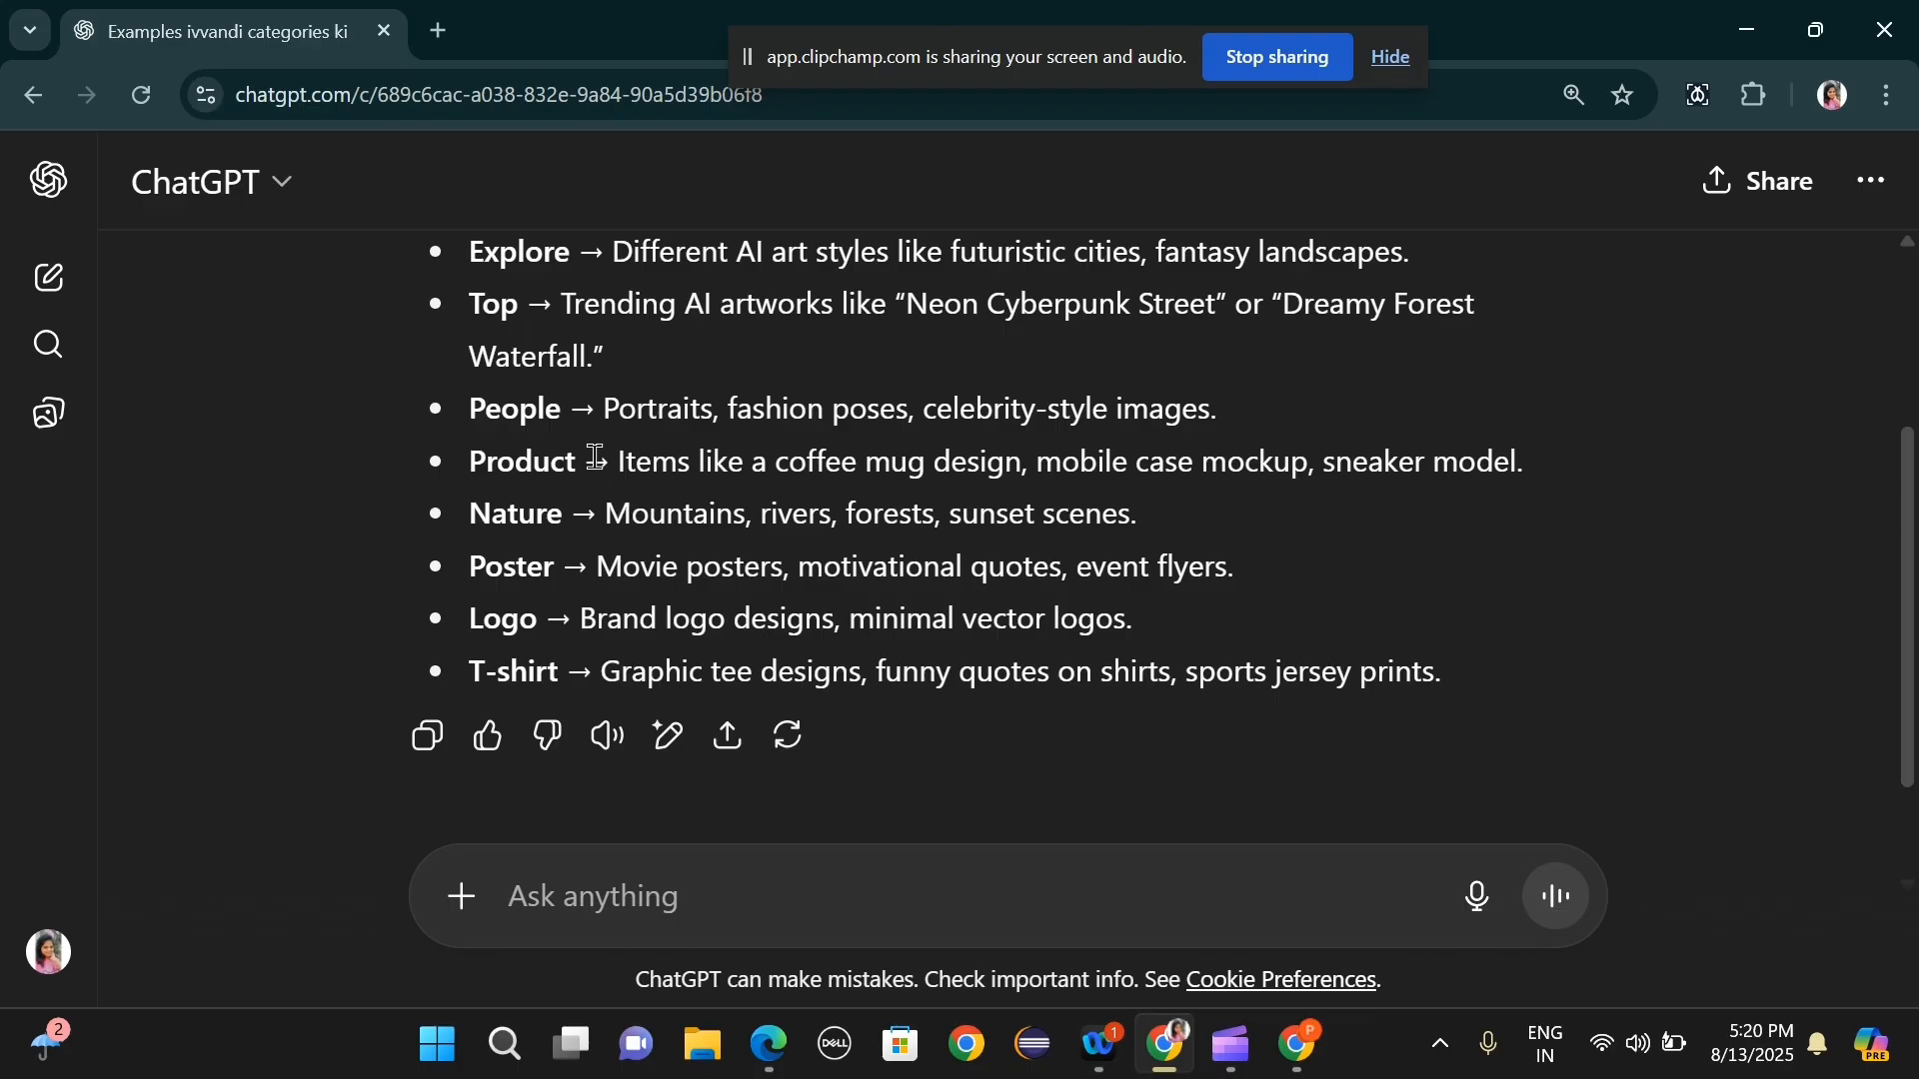
{"action": "left_click_drag", "start_coordinate": [611, 457], "coordinate": [1607, 498]}
{"action": "key", "text": "ctrl+c"}
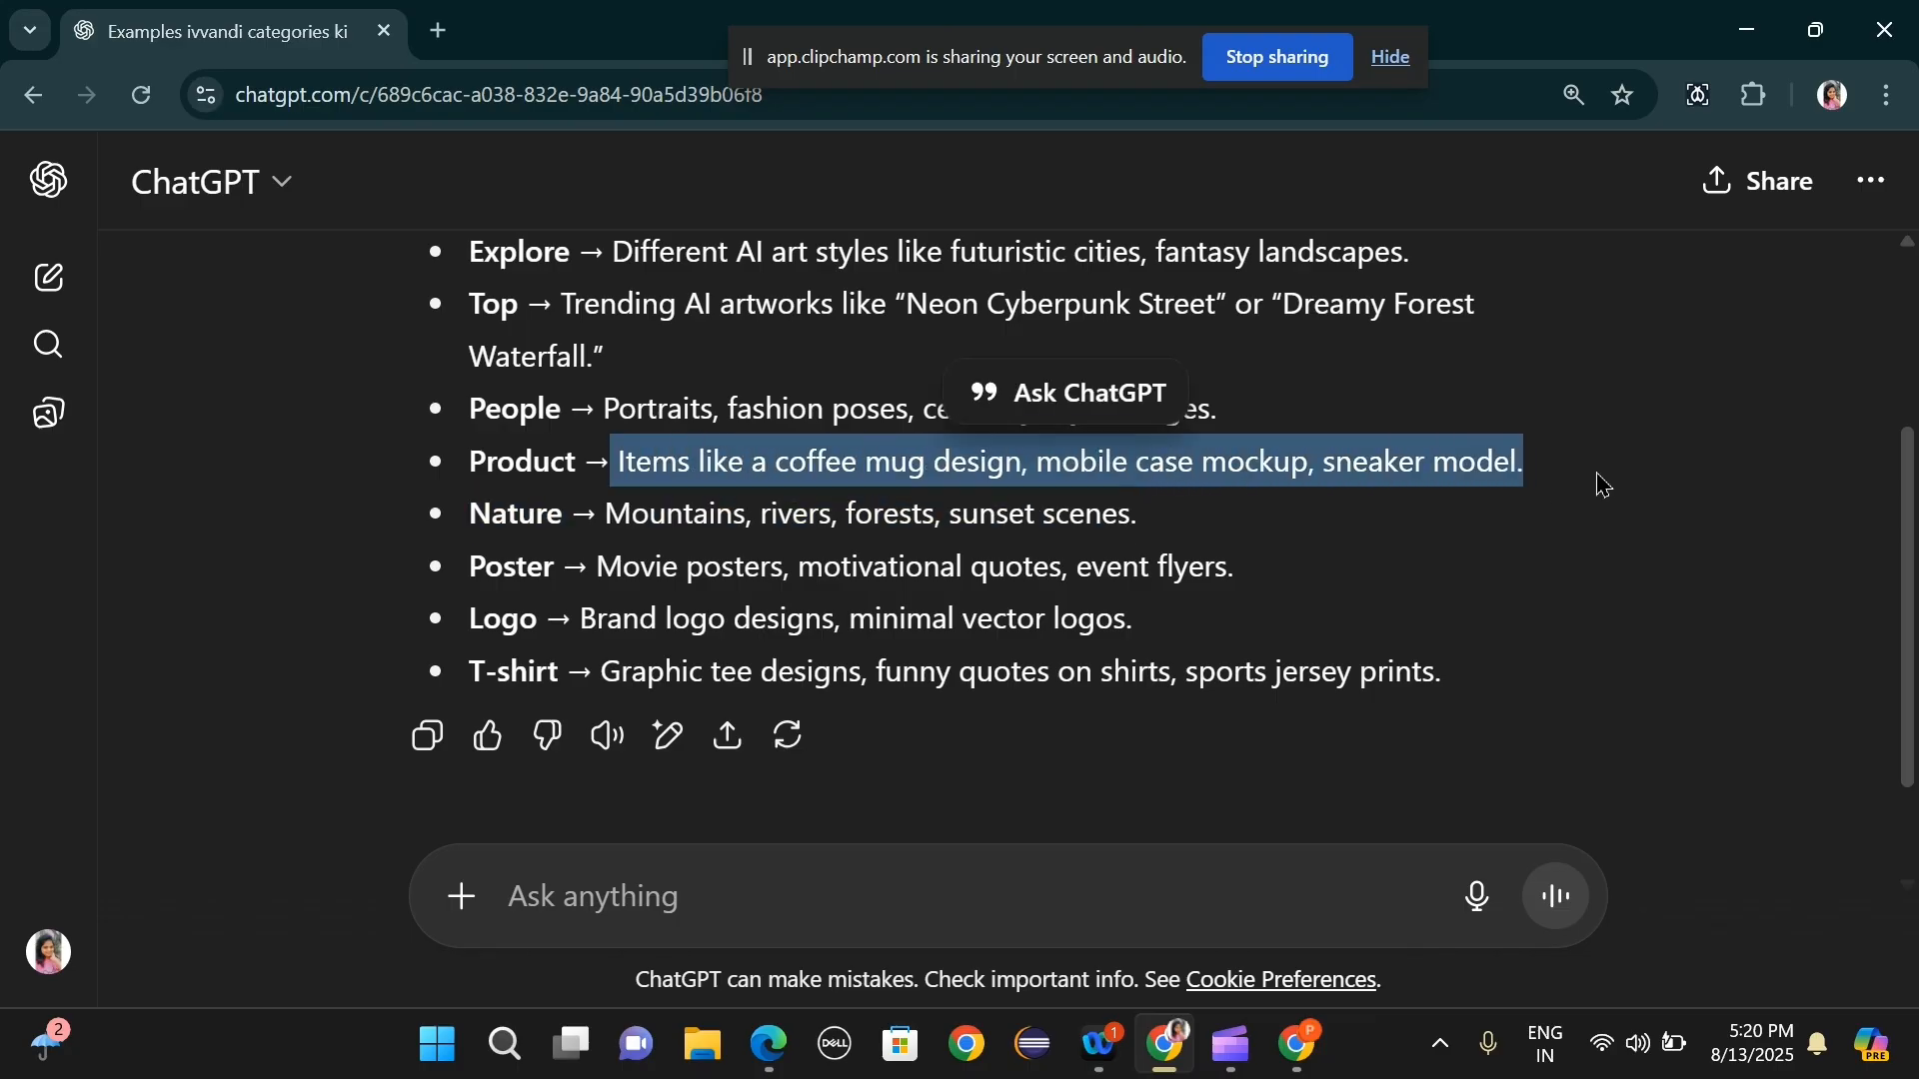
Switch back to Ideogram and generate images using the copied product text as the prompt.
{"action": "left_click", "coordinate": [1297, 1045]}
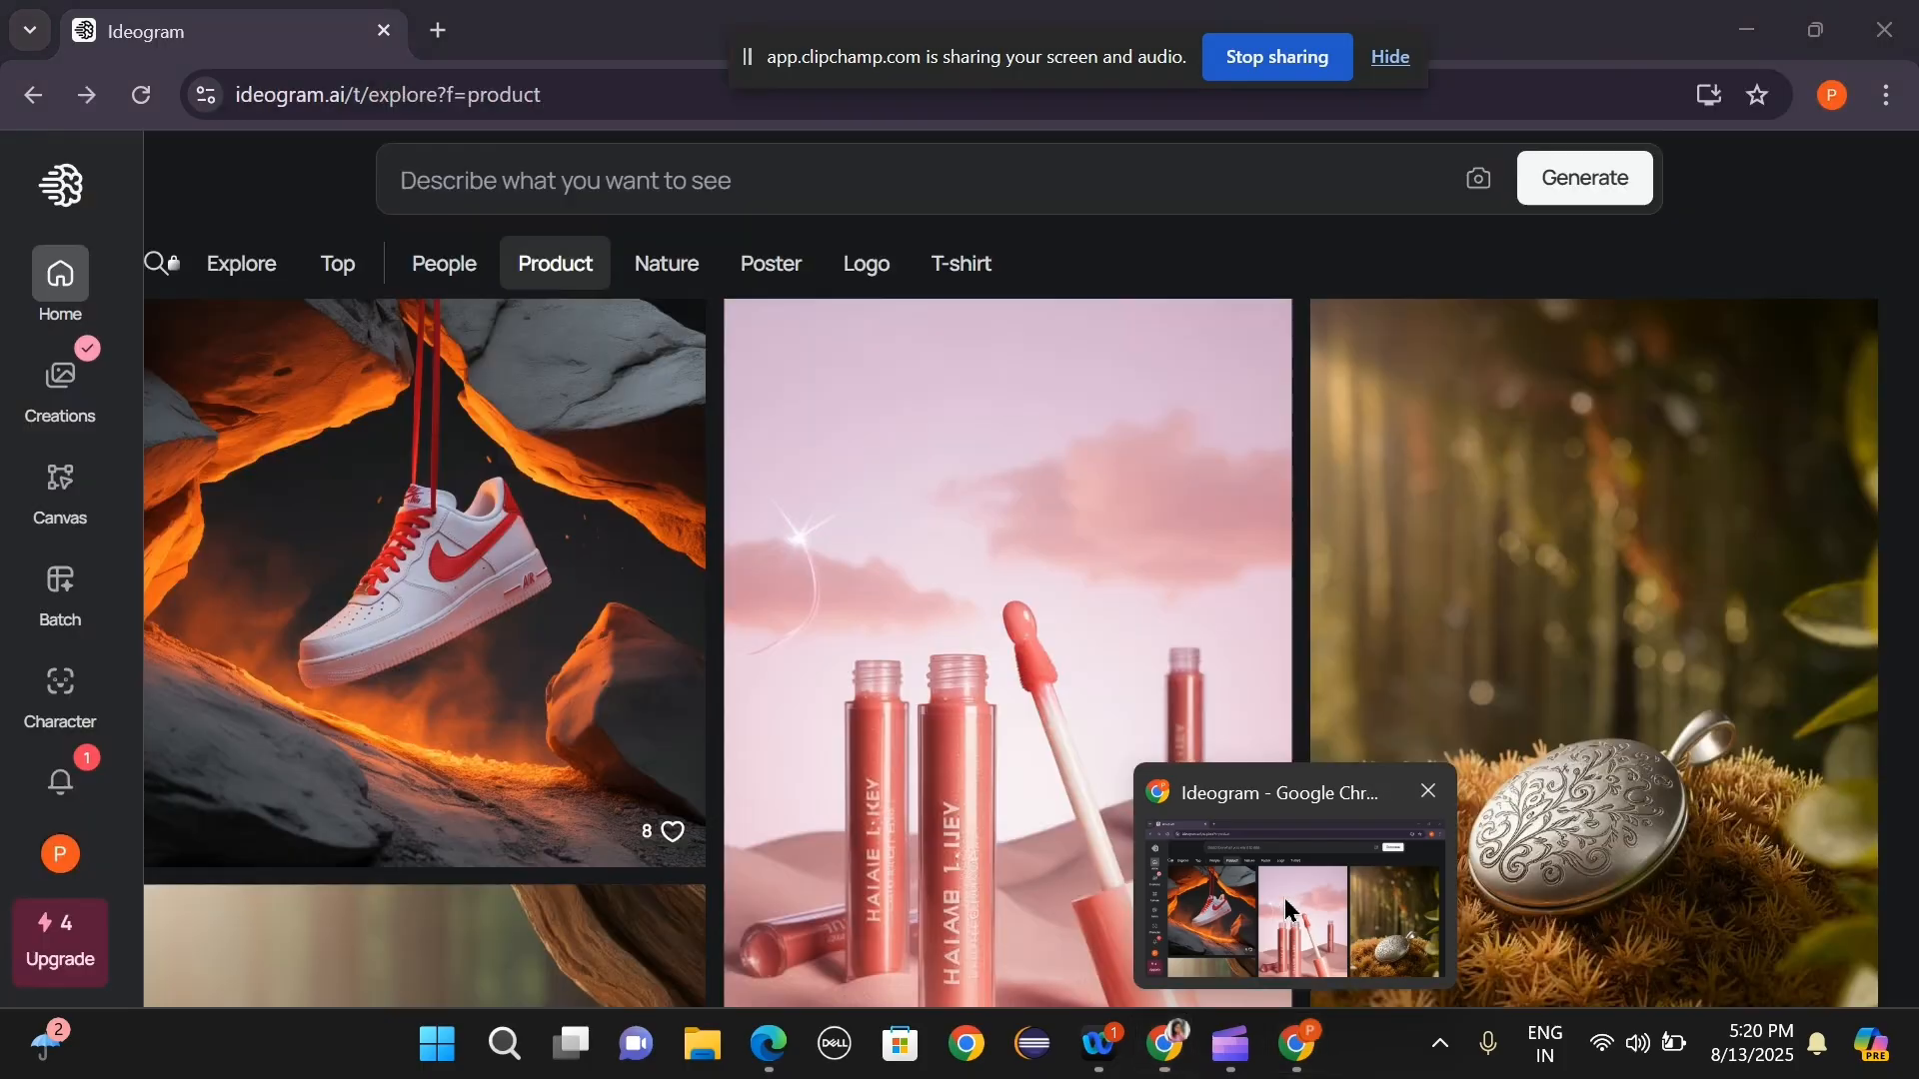
{"action": "left_click", "coordinate": [514, 183]}
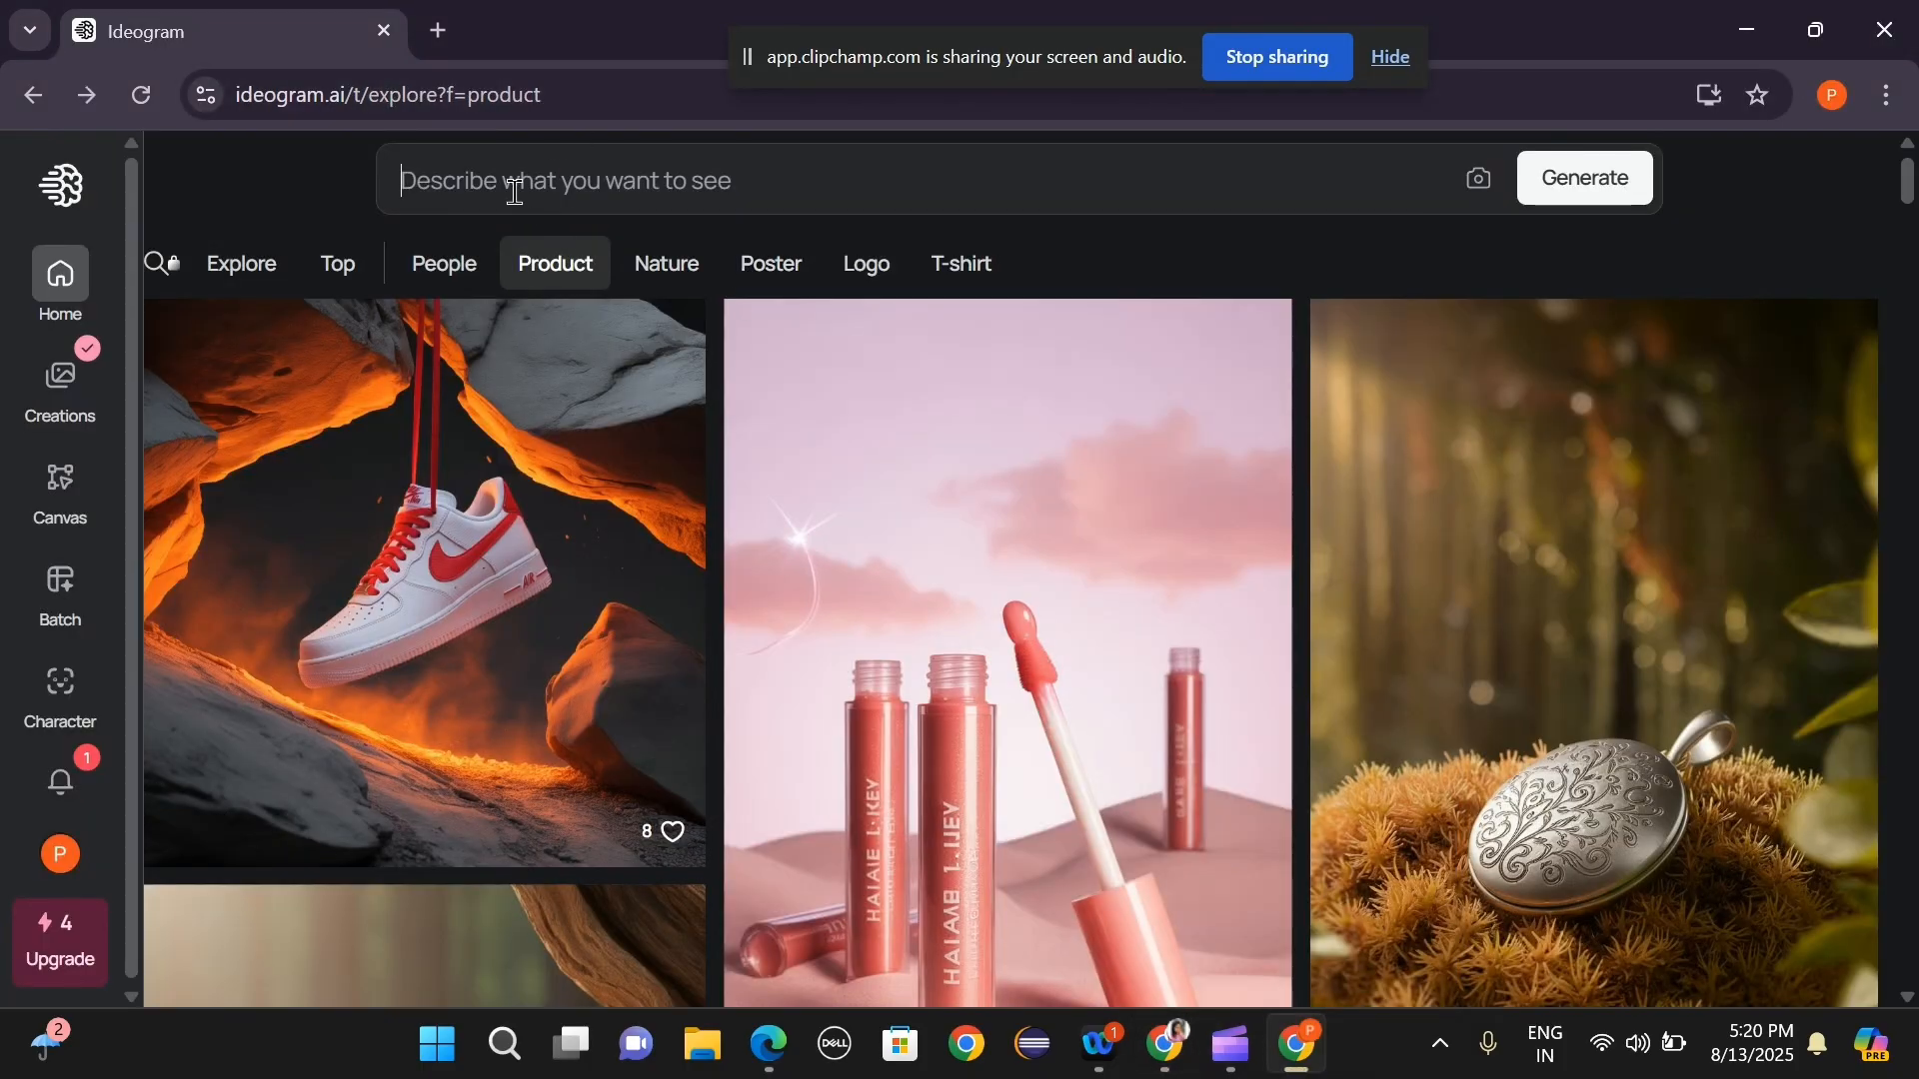
{"action": "key", "text": "ctrl+v"}
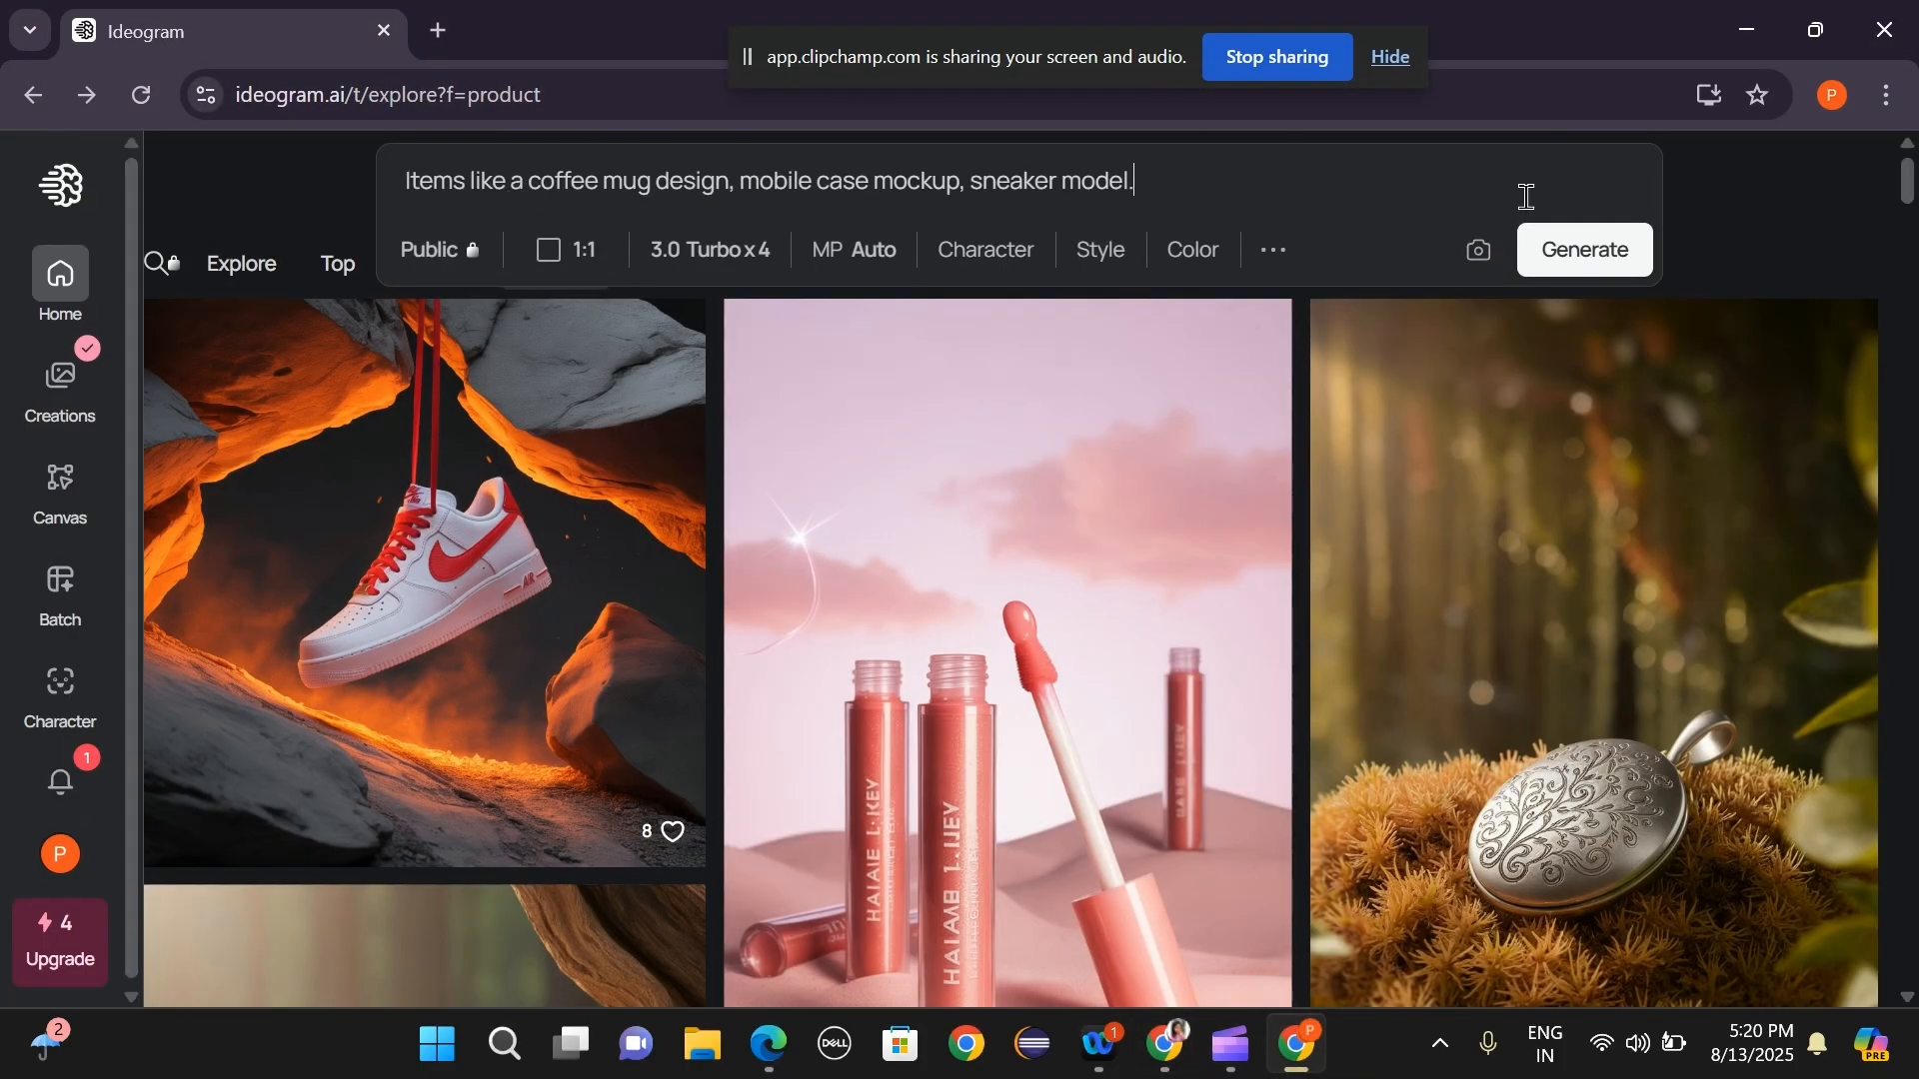
{"action": "left_click", "coordinate": [1580, 249]}
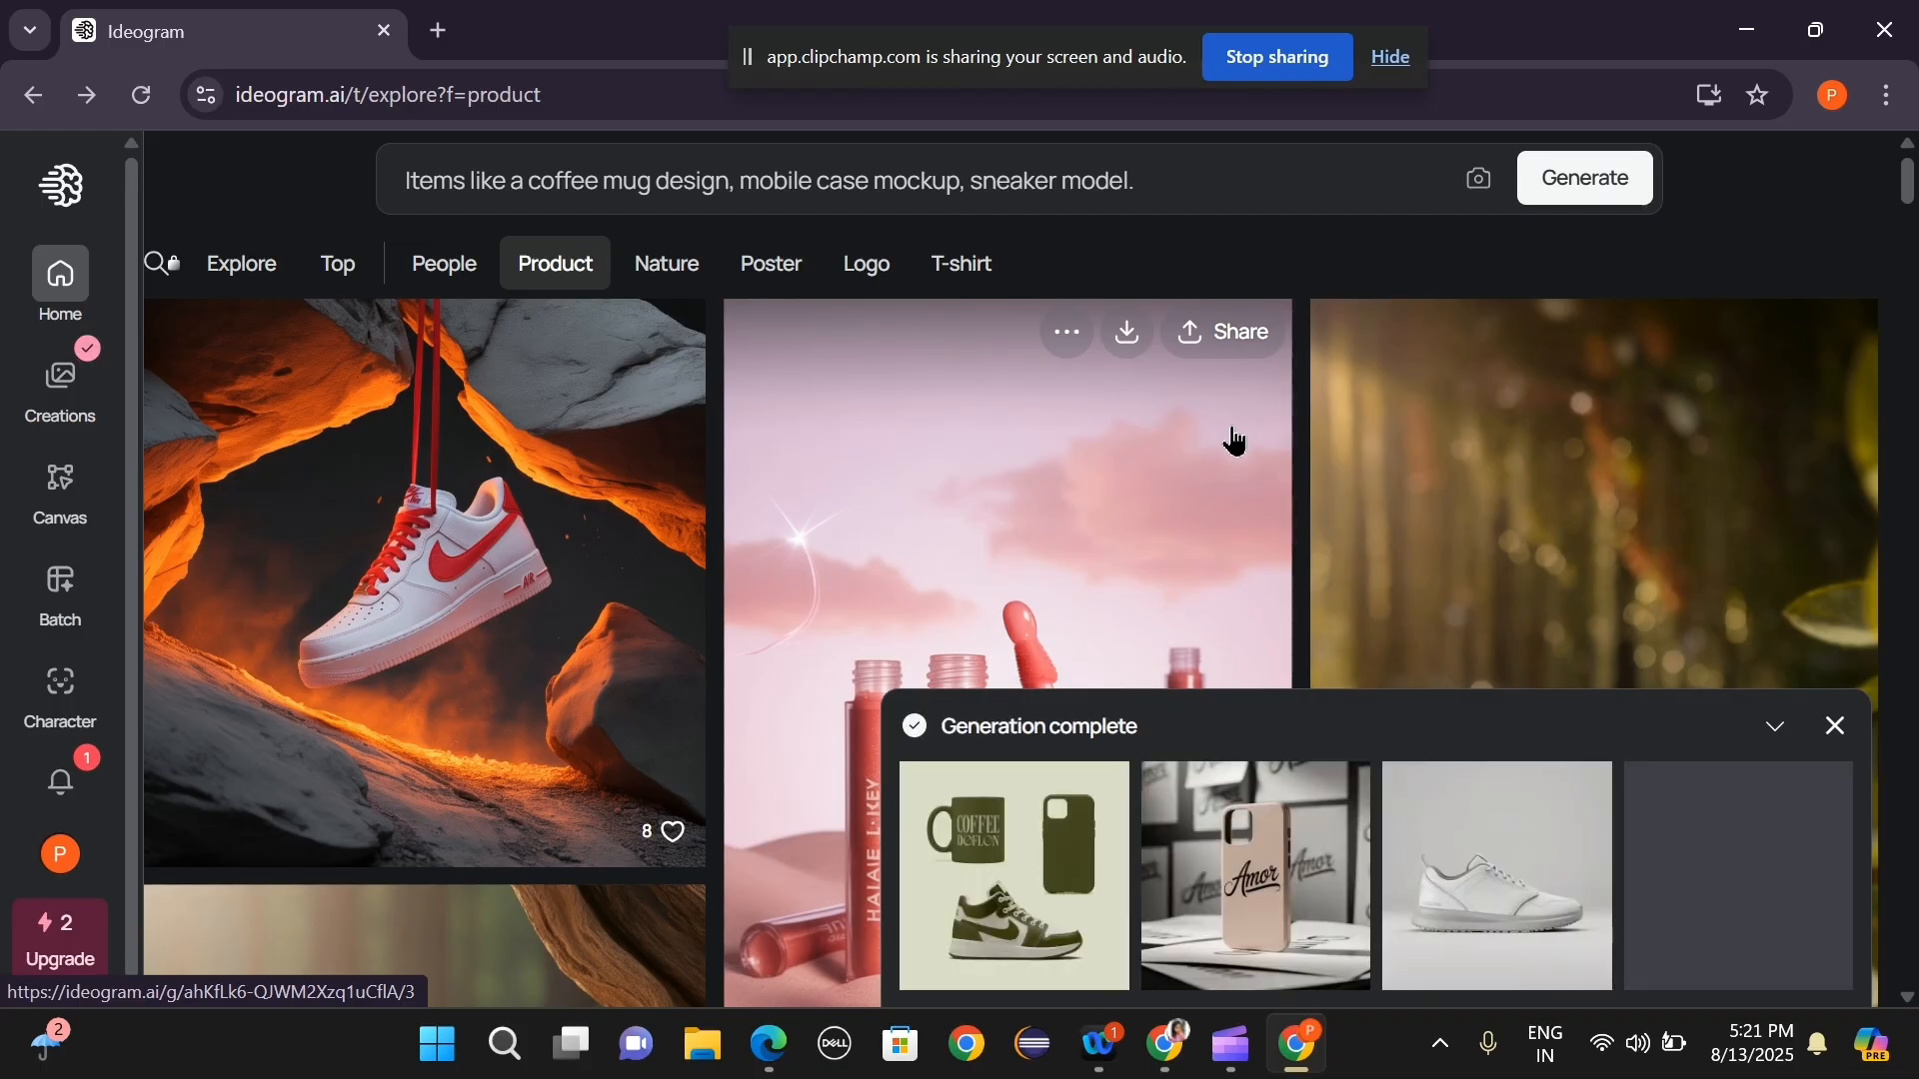
Open the first generated product image and look through the set to the coffee mug design.
{"action": "left_click", "coordinate": [1082, 866]}
{"action": "key", "text": "Right"}
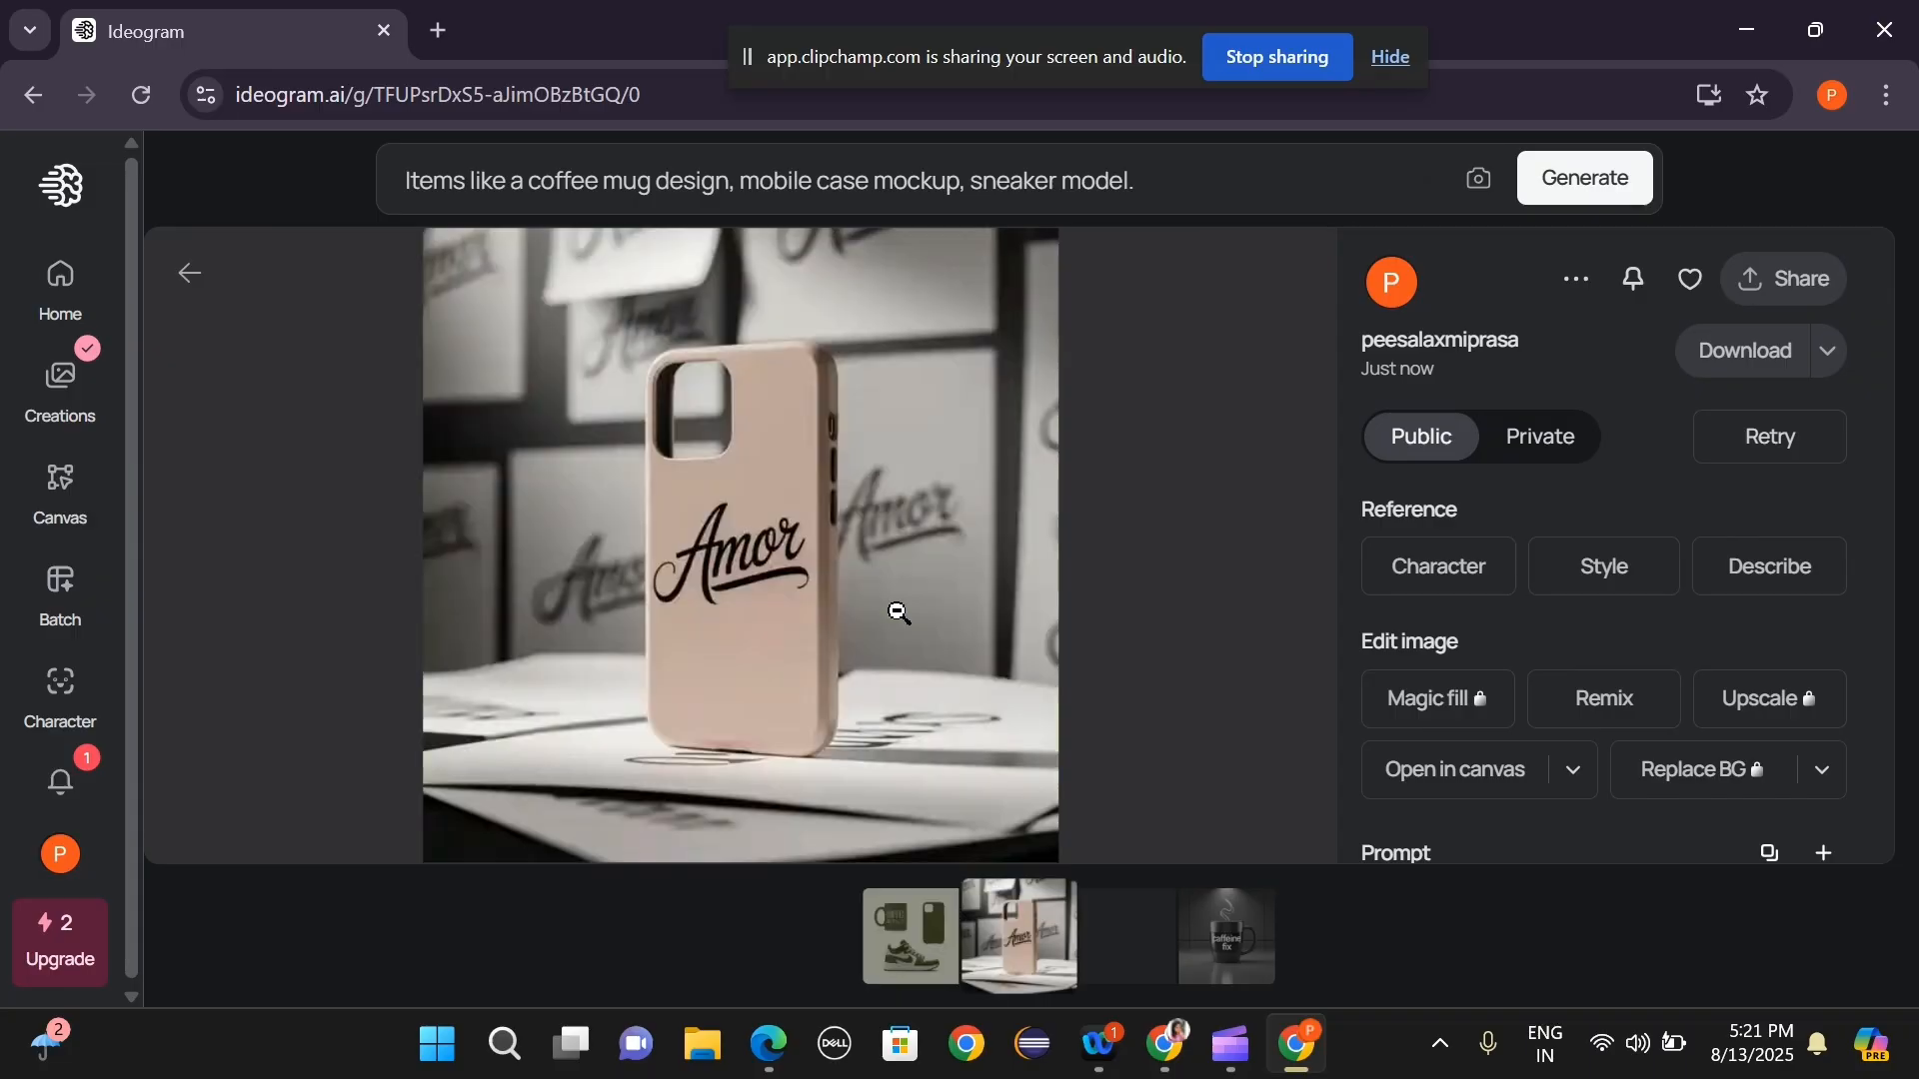
{"action": "key", "text": "Right"}
{"action": "key", "text": "Right"}
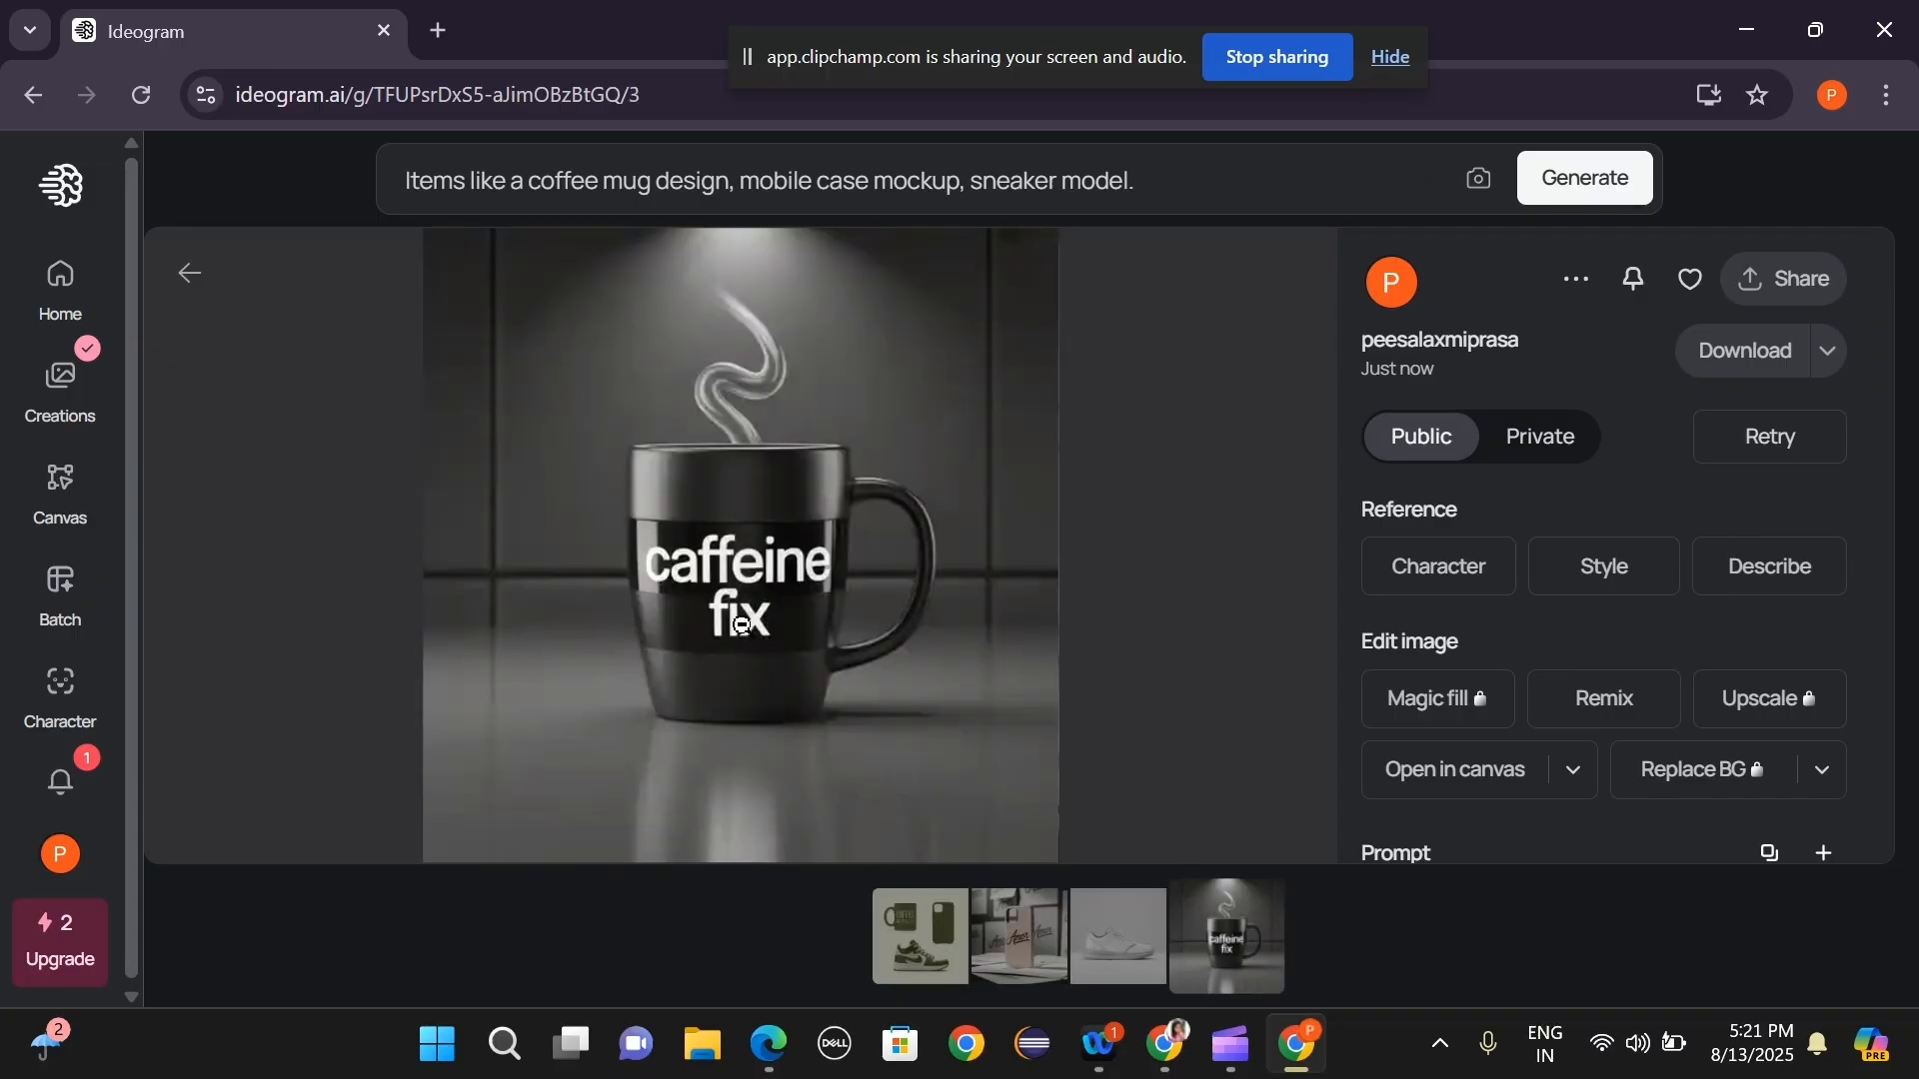
Return to the gallery filtered to the People category, then dismiss the finished generation preview and clear the product prompt.
{"action": "left_click", "coordinate": [33, 95]}
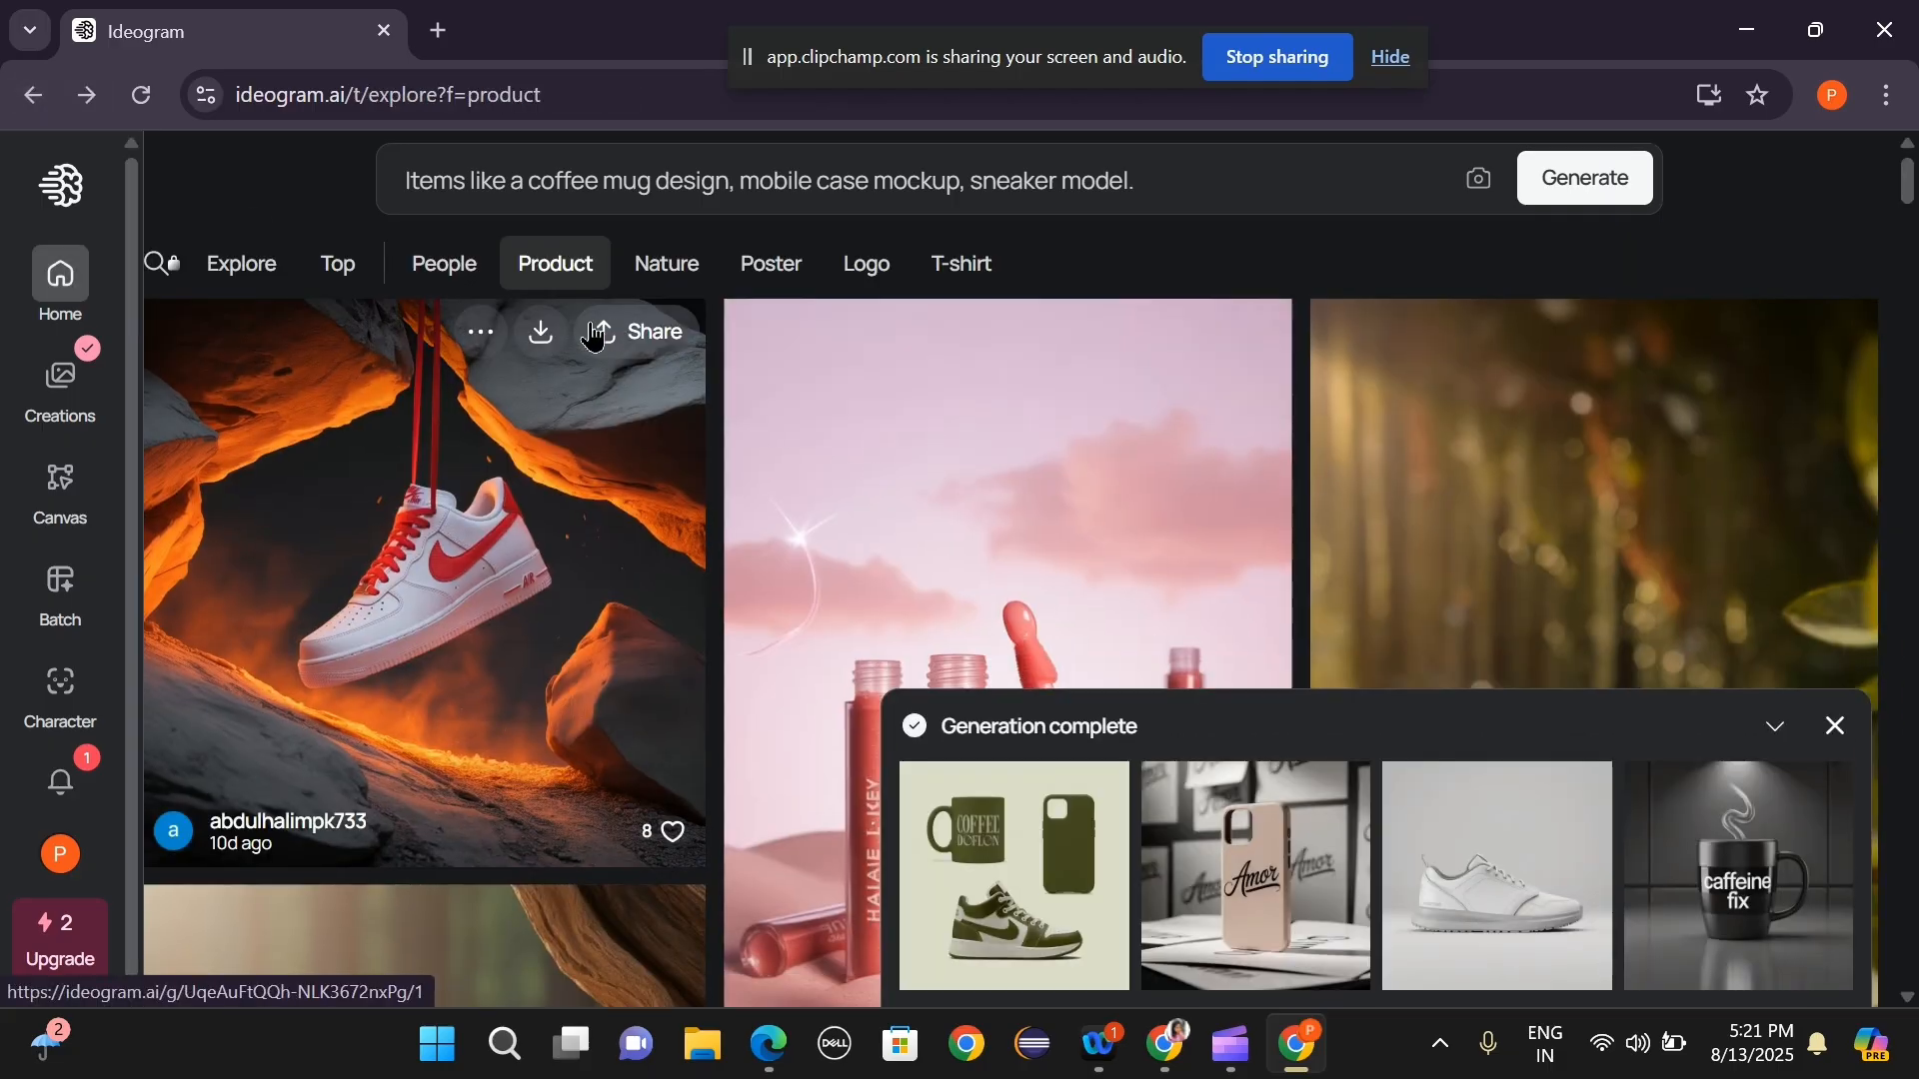
{"action": "left_click", "coordinate": [445, 266]}
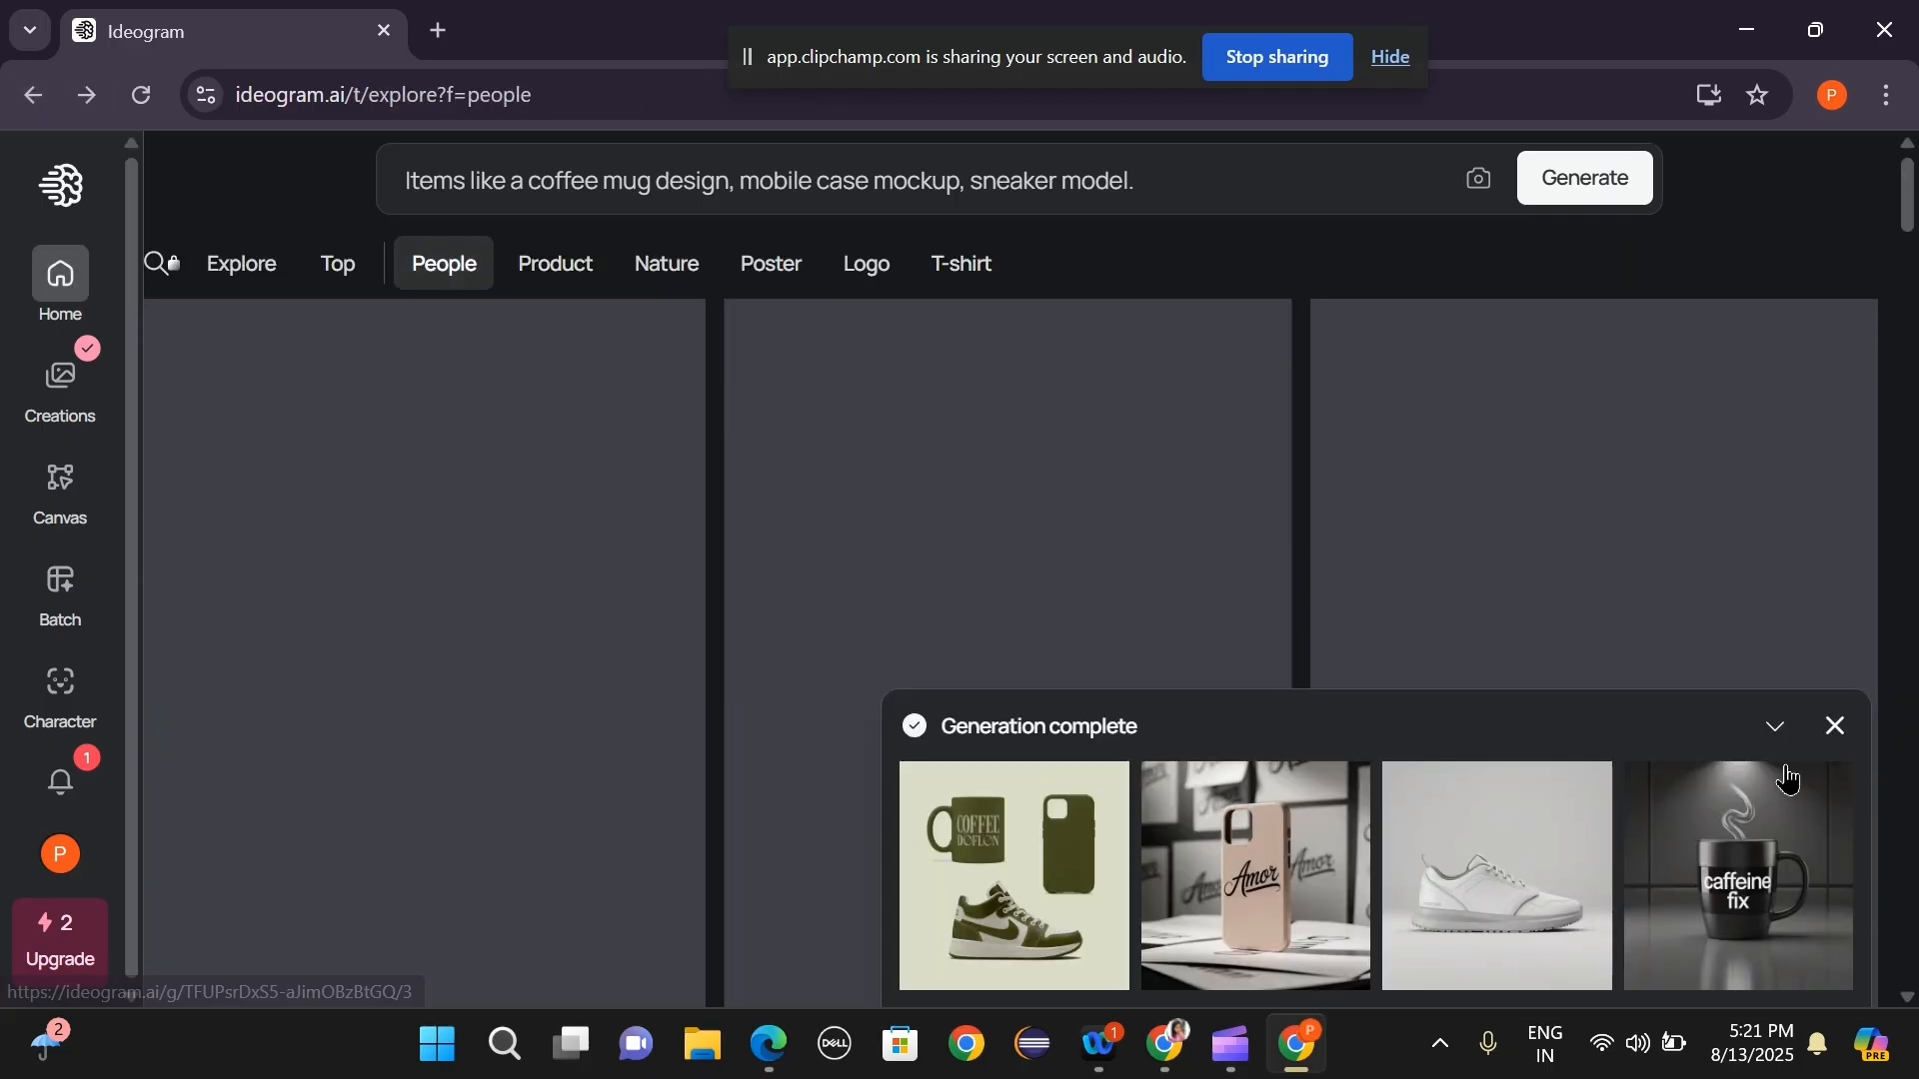
{"action": "left_click", "coordinate": [1835, 726]}
{"action": "scroll", "coordinate": [1109, 680], "scroll_direction": "down", "scroll_amount": 4}
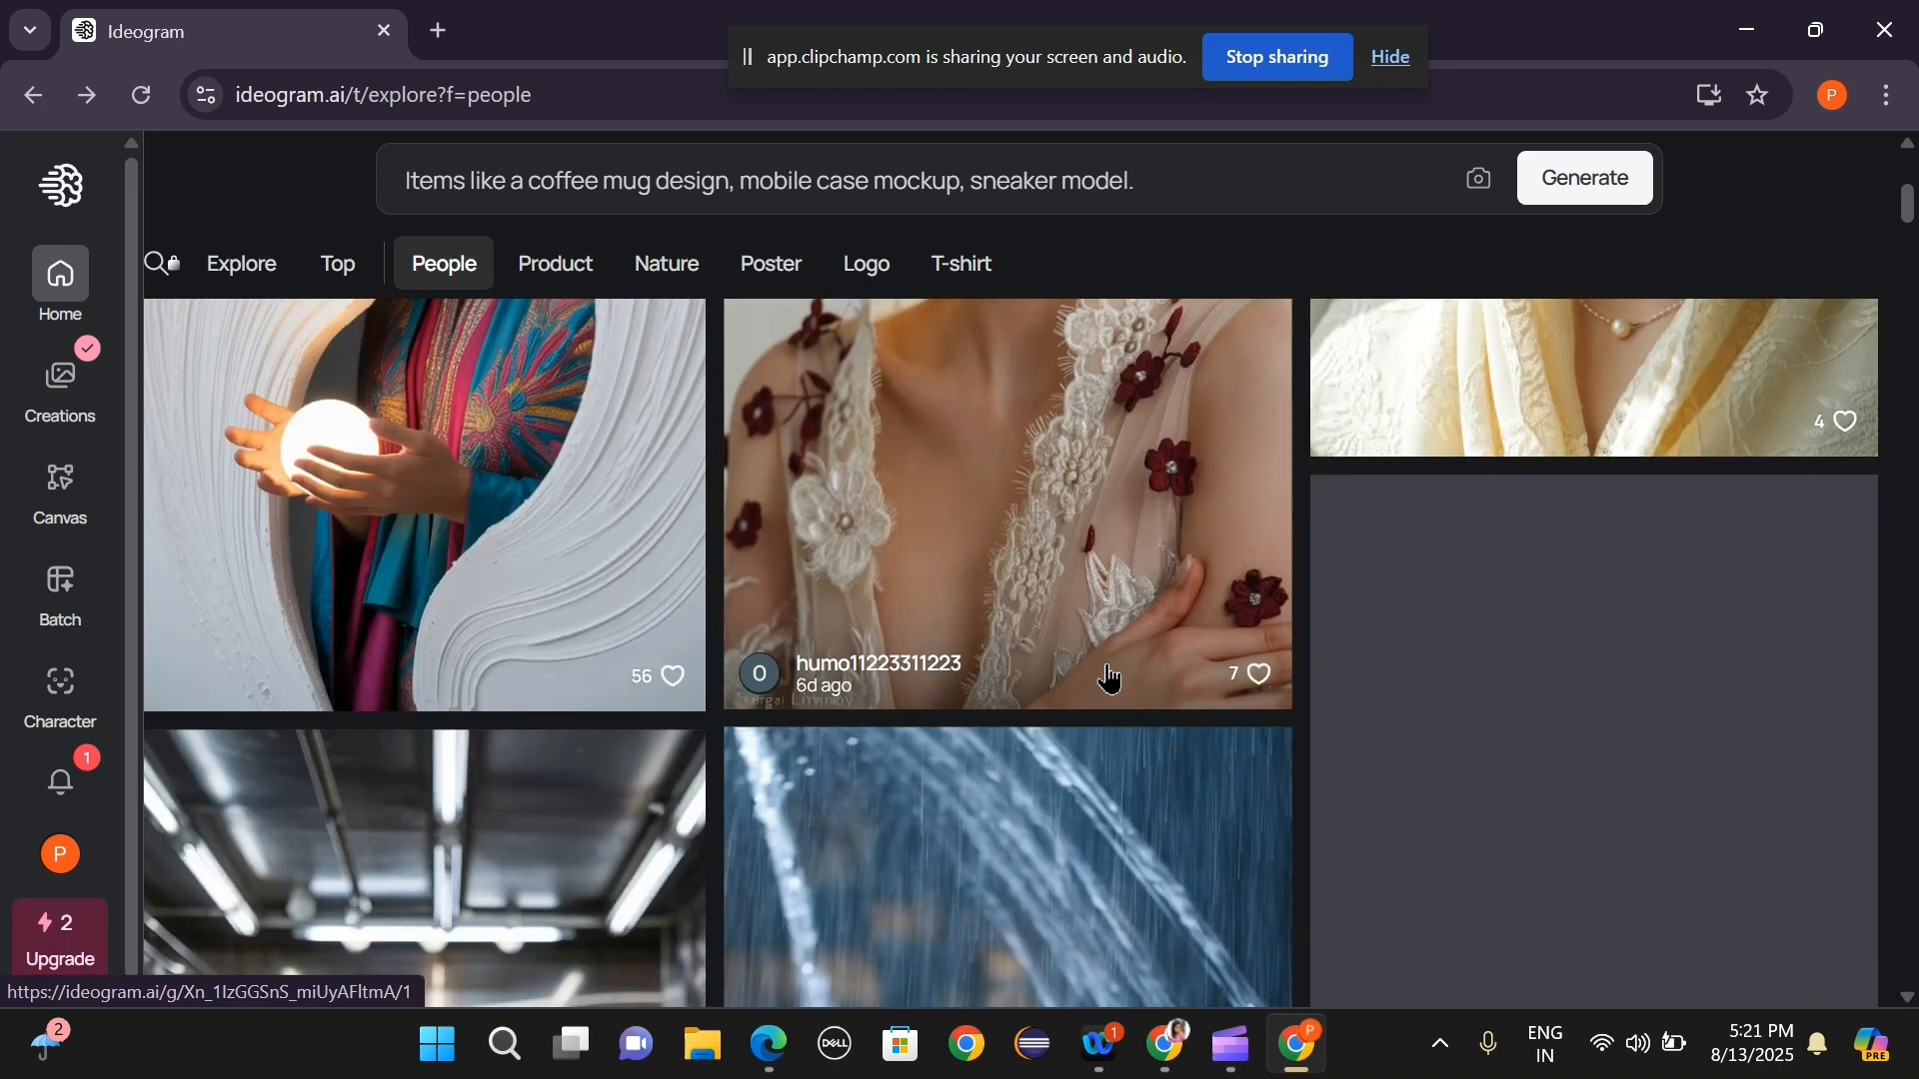
{"action": "scroll", "coordinate": [1109, 680], "scroll_direction": "up", "scroll_amount": 4}
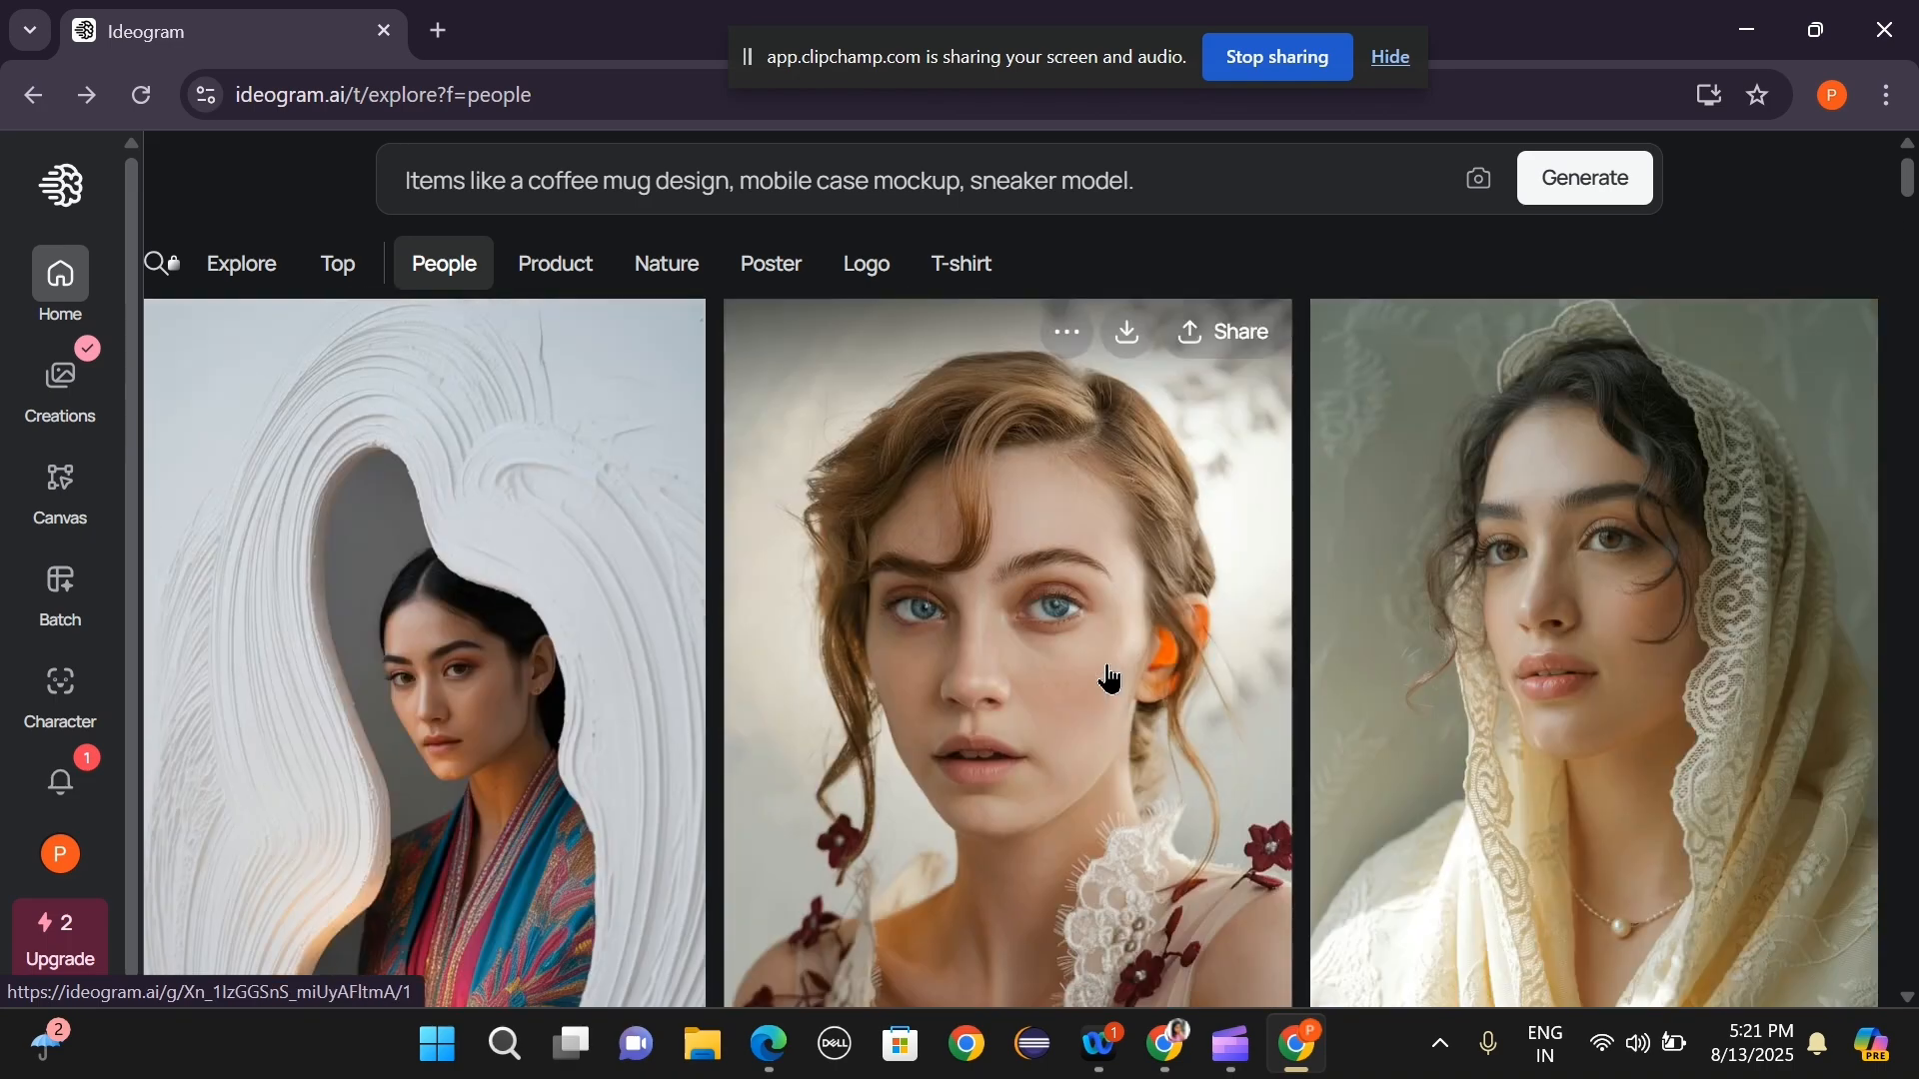
{"action": "left_click_drag", "start_coordinate": [1178, 196], "coordinate": [334, 158]}
{"action": "key", "text": "BackSpace"}
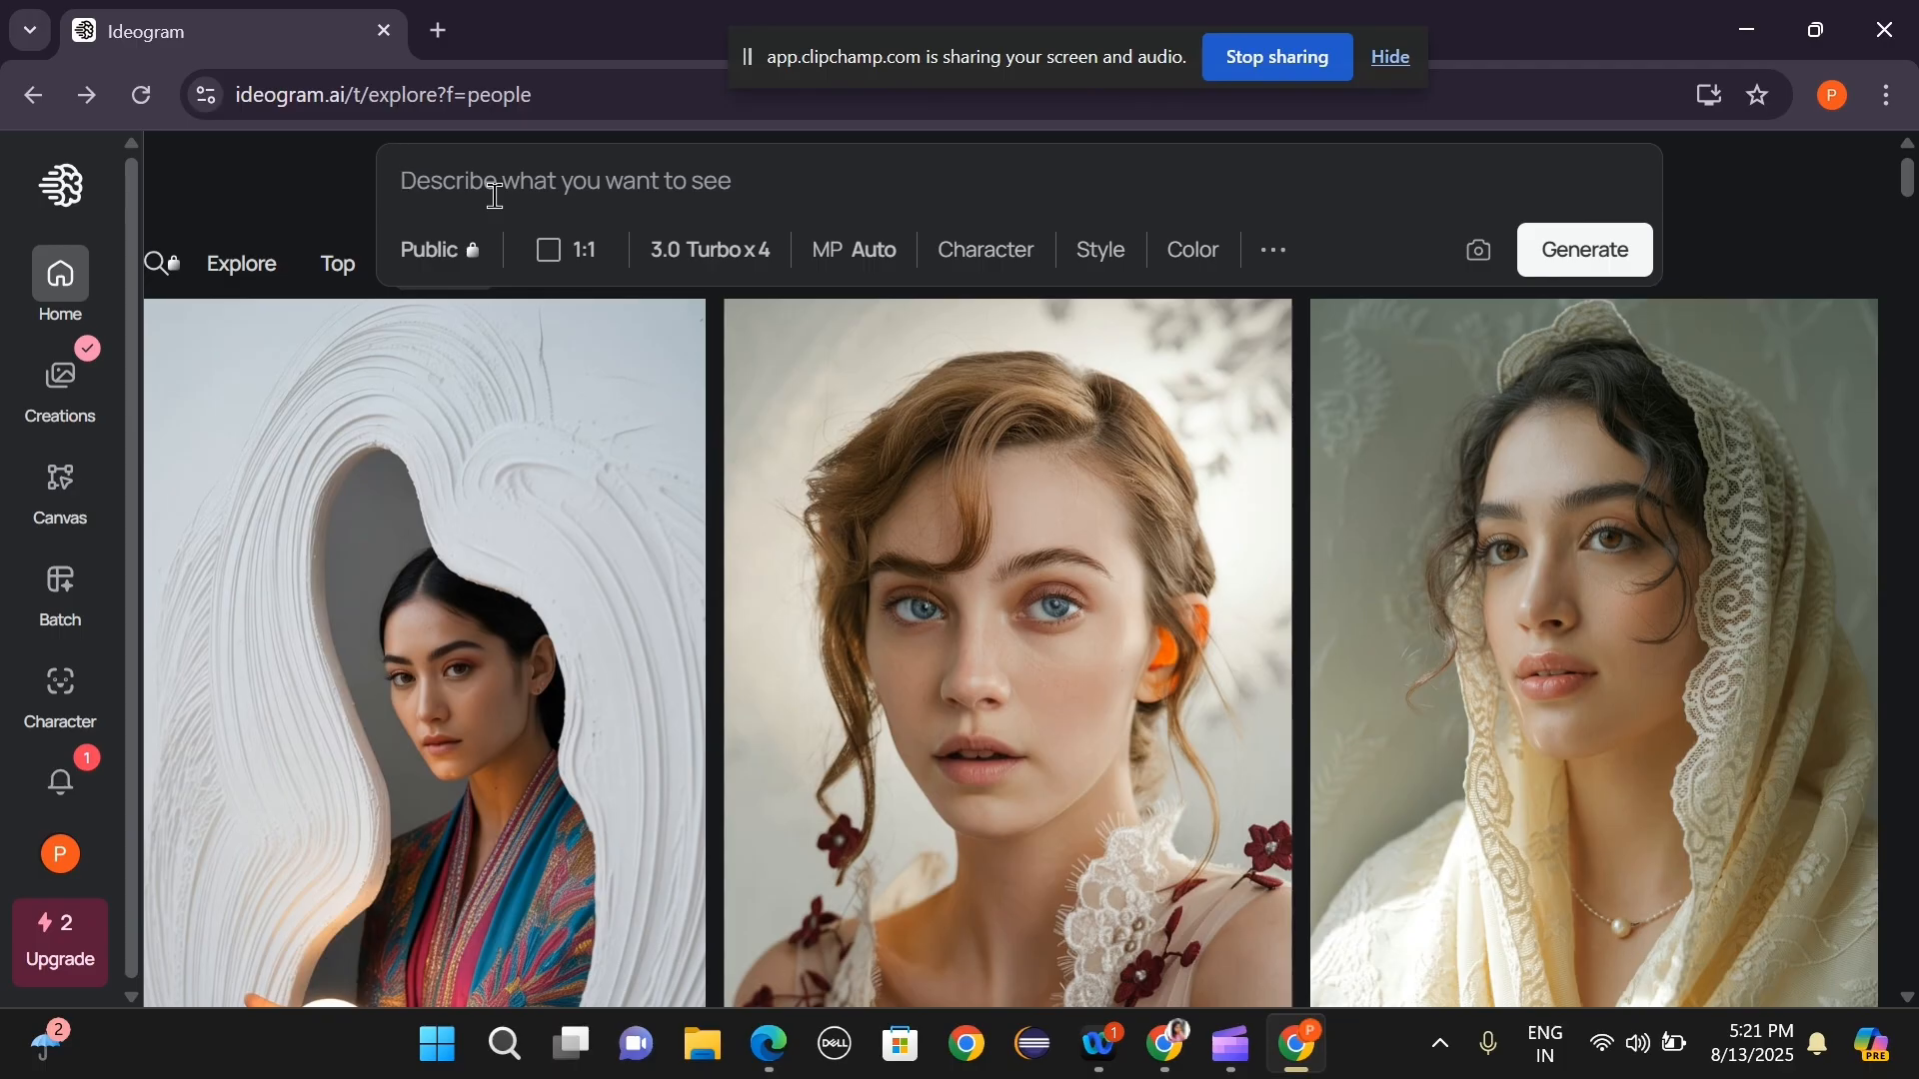
{"action": "type", "text": "Laxmidw"}
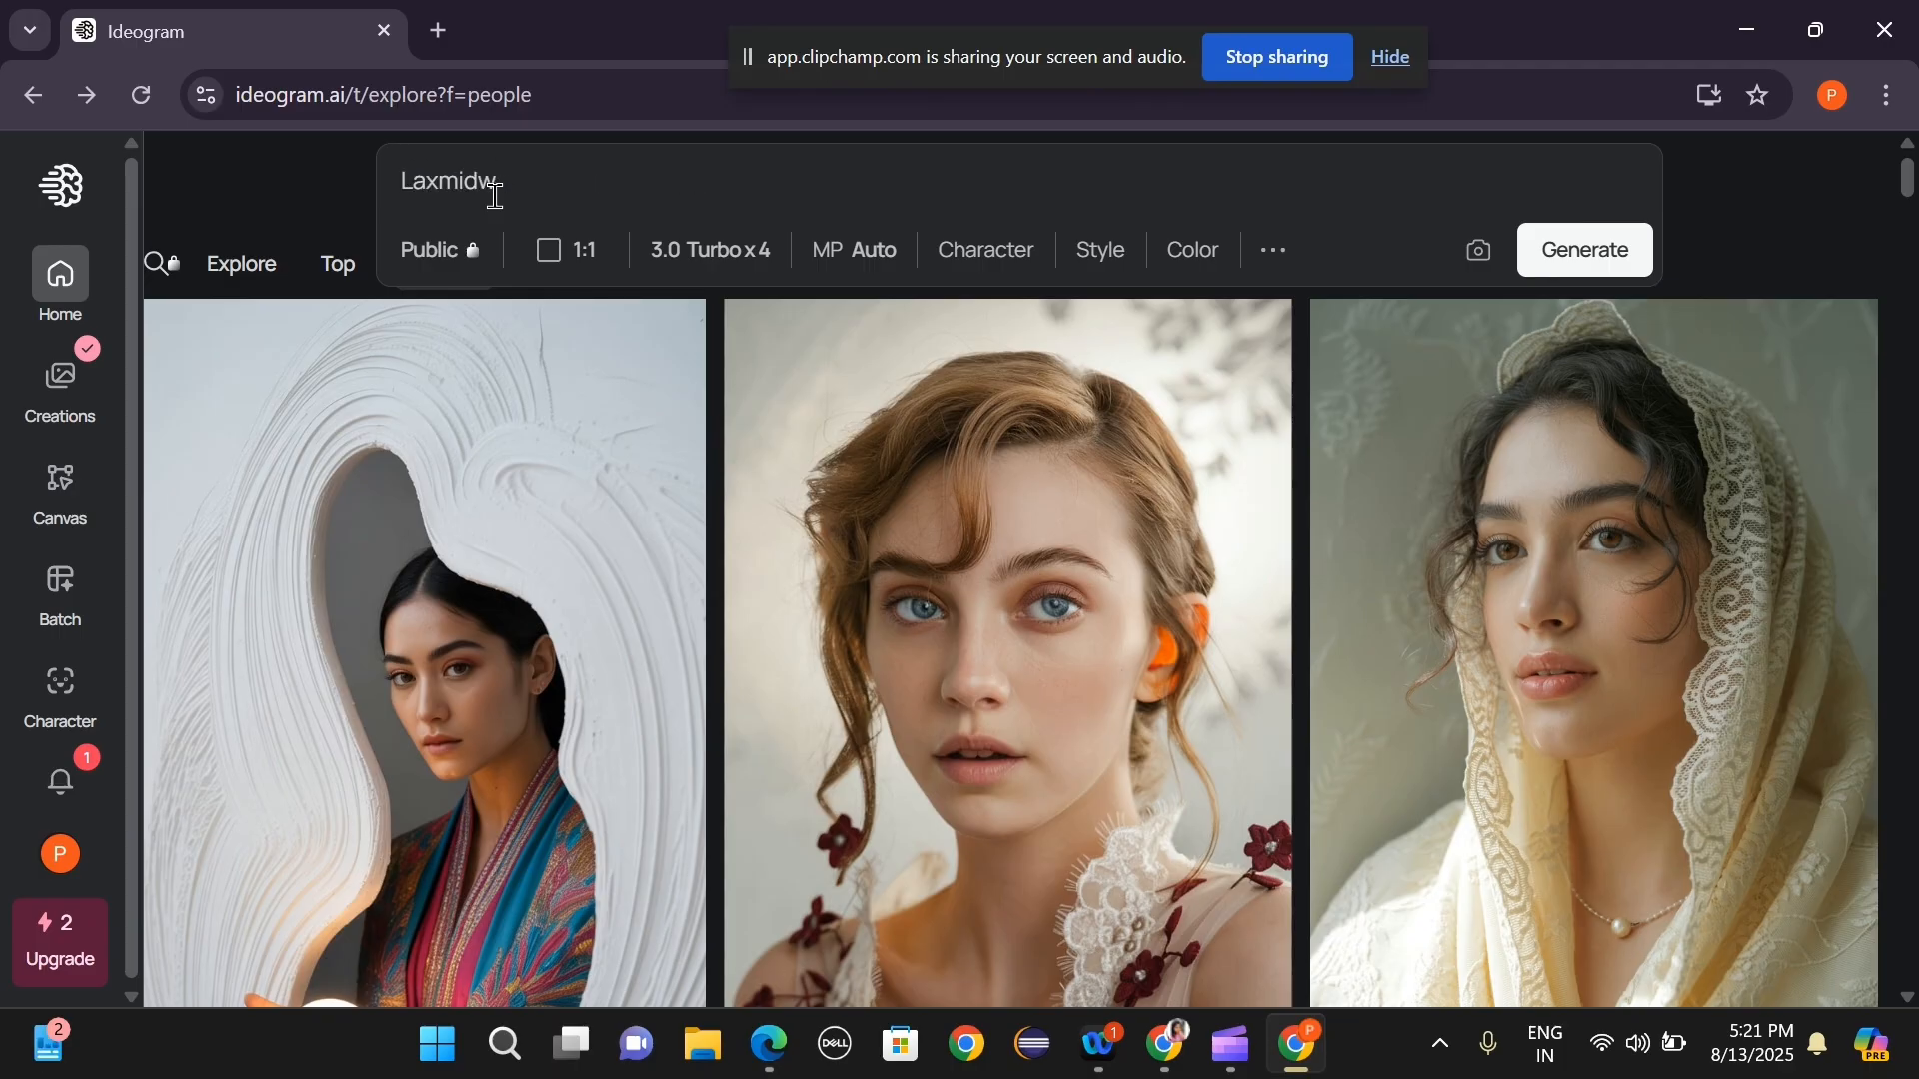
{"action": "left_click_drag", "start_coordinate": [516, 187], "coordinate": [482, 183]}
{"action": "key", "text": "BackSpace"}
{"action": "left_click_drag", "start_coordinate": [546, 185], "coordinate": [366, 200]}
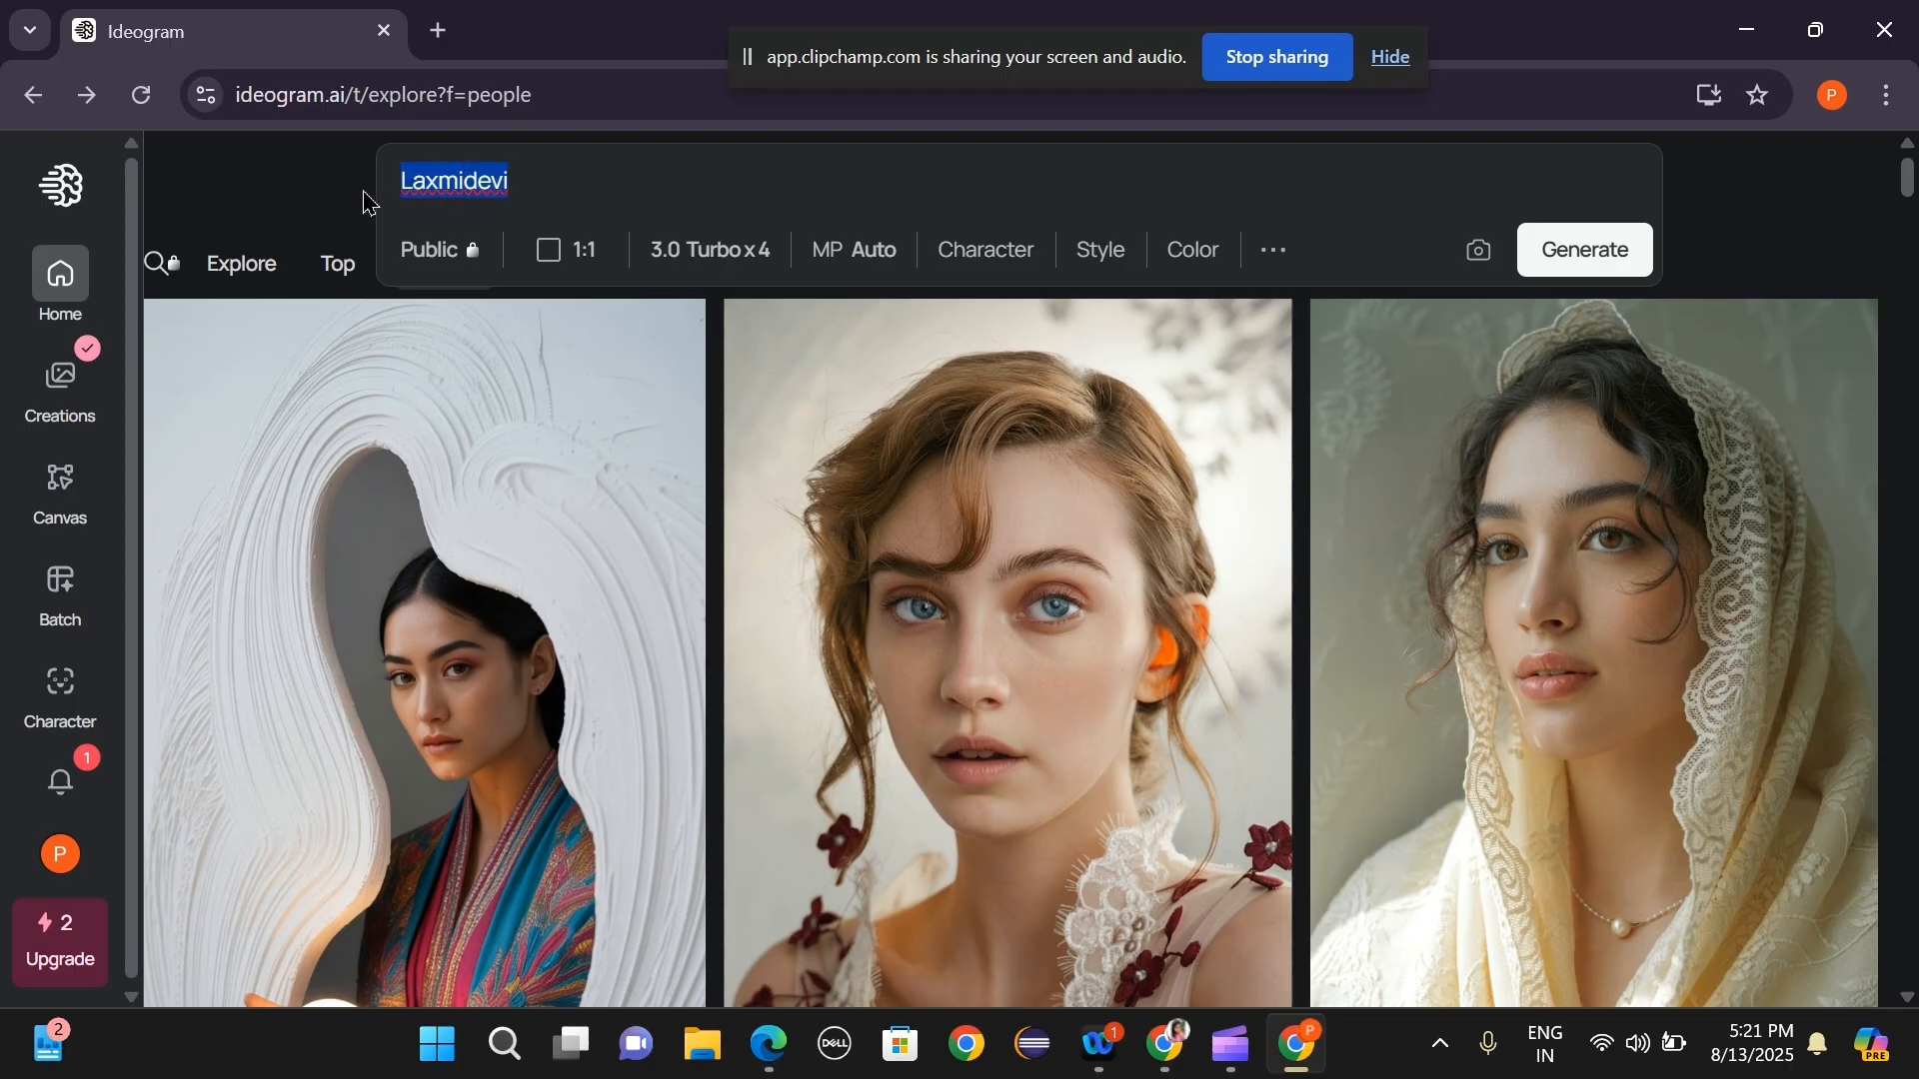
{"action": "key", "text": "BackSpace"}
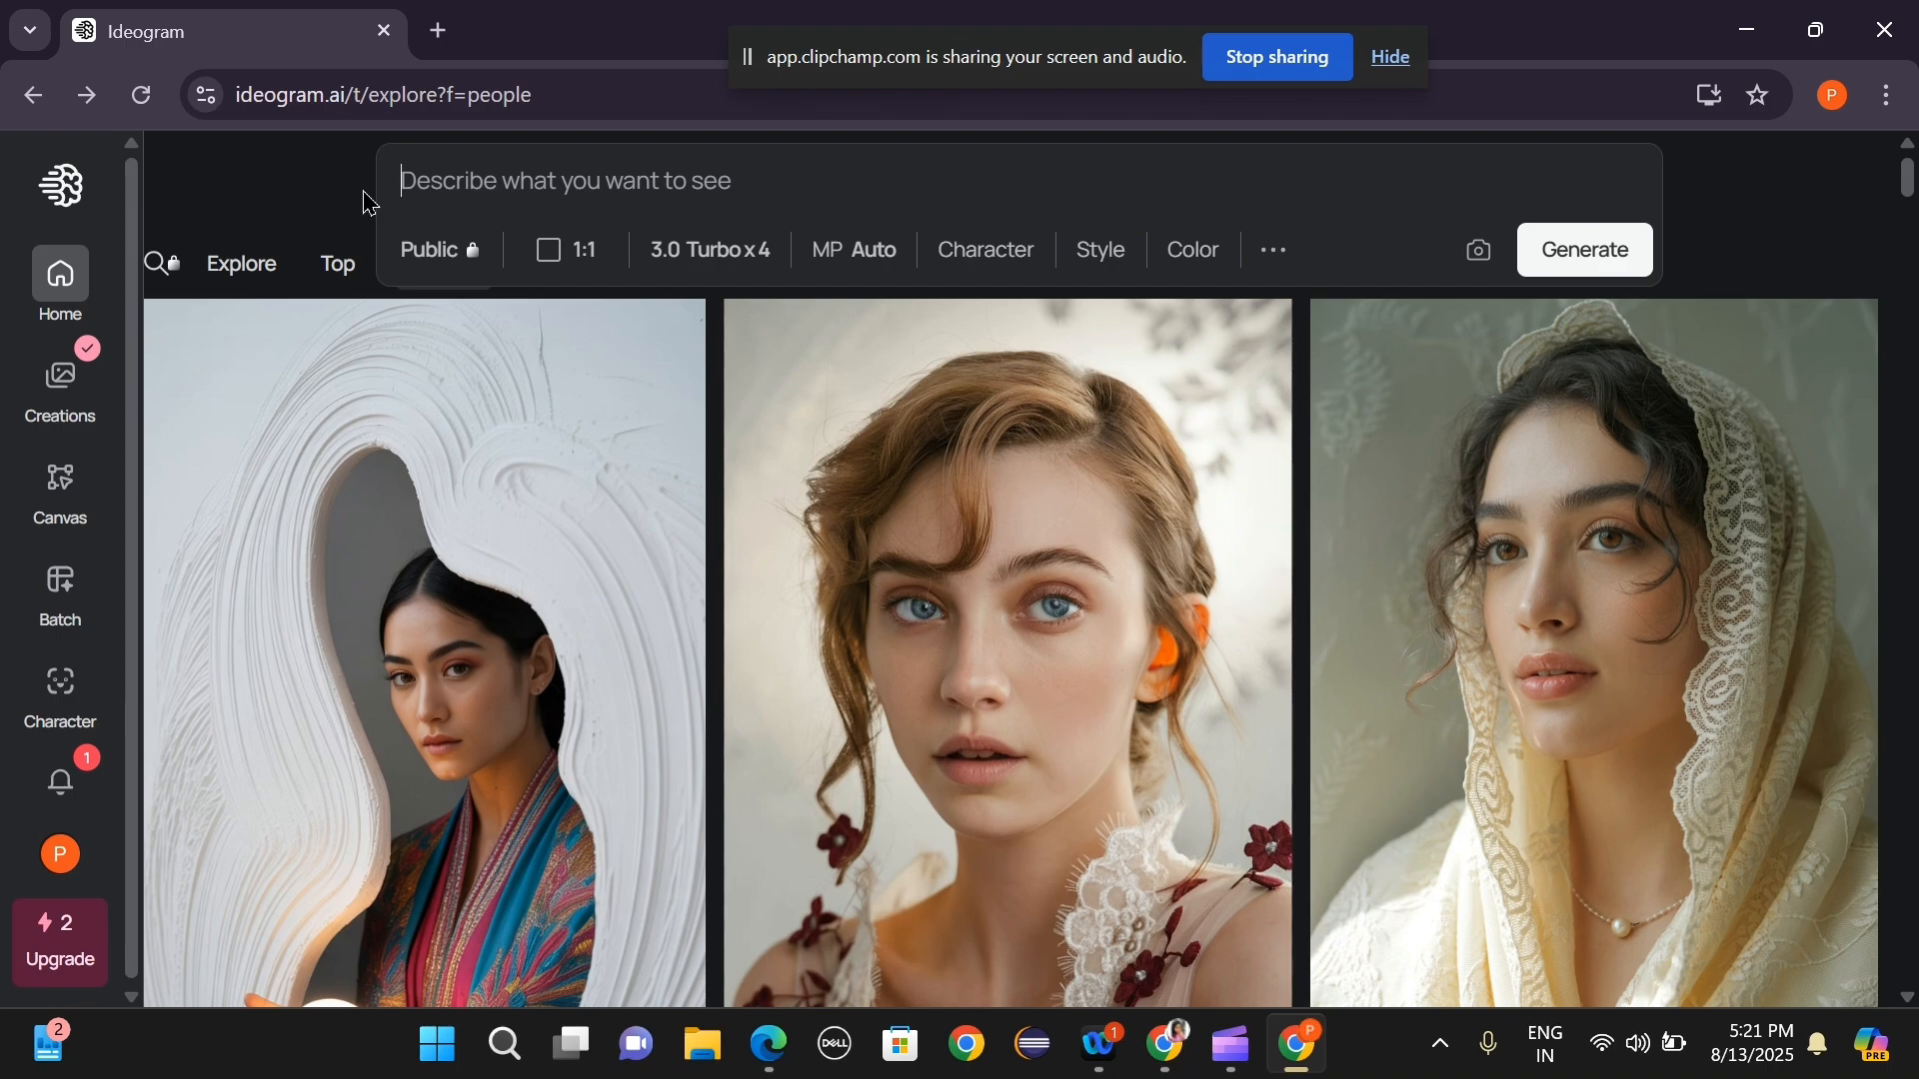
Generate images from the prompt "Godess laxmidevi" and dismiss the plan limit notice.
{"action": "type", "text": "Godess laxmidevi"}
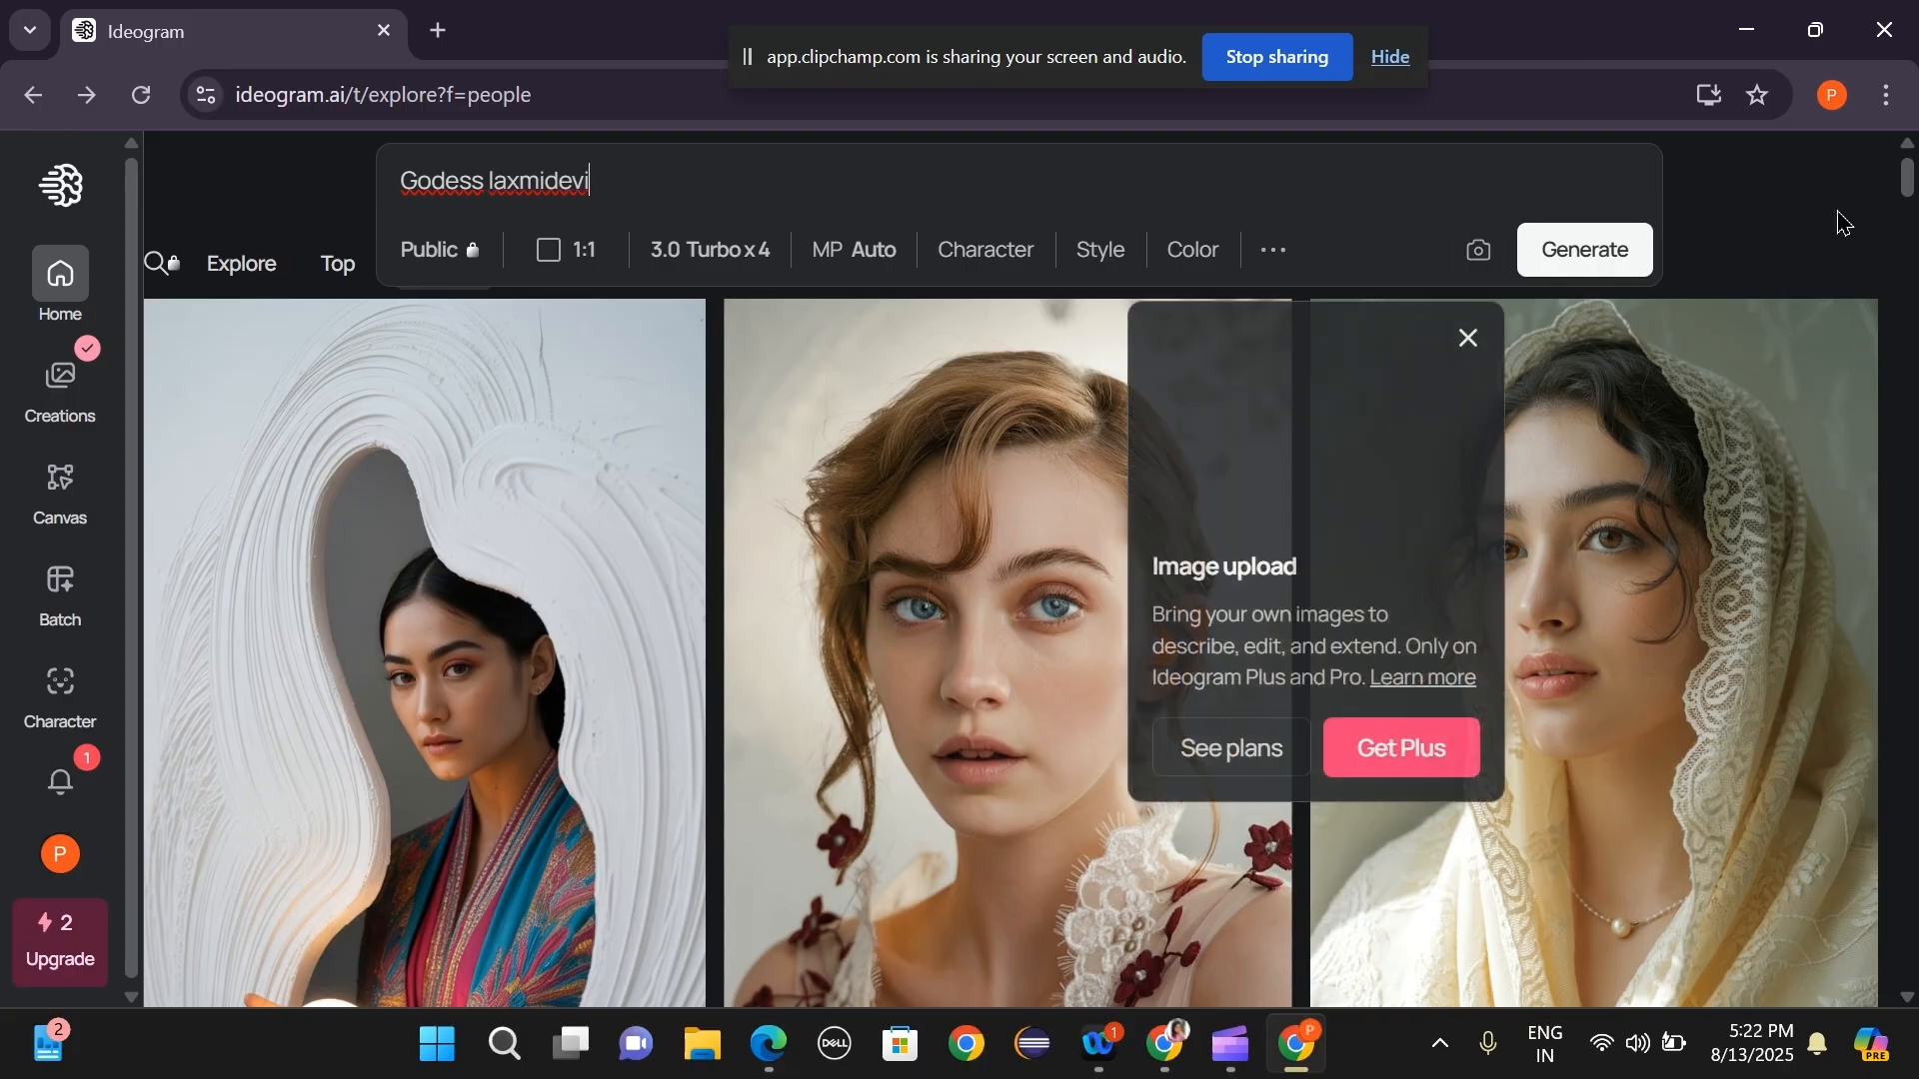
{"action": "left_click", "coordinate": [1578, 262]}
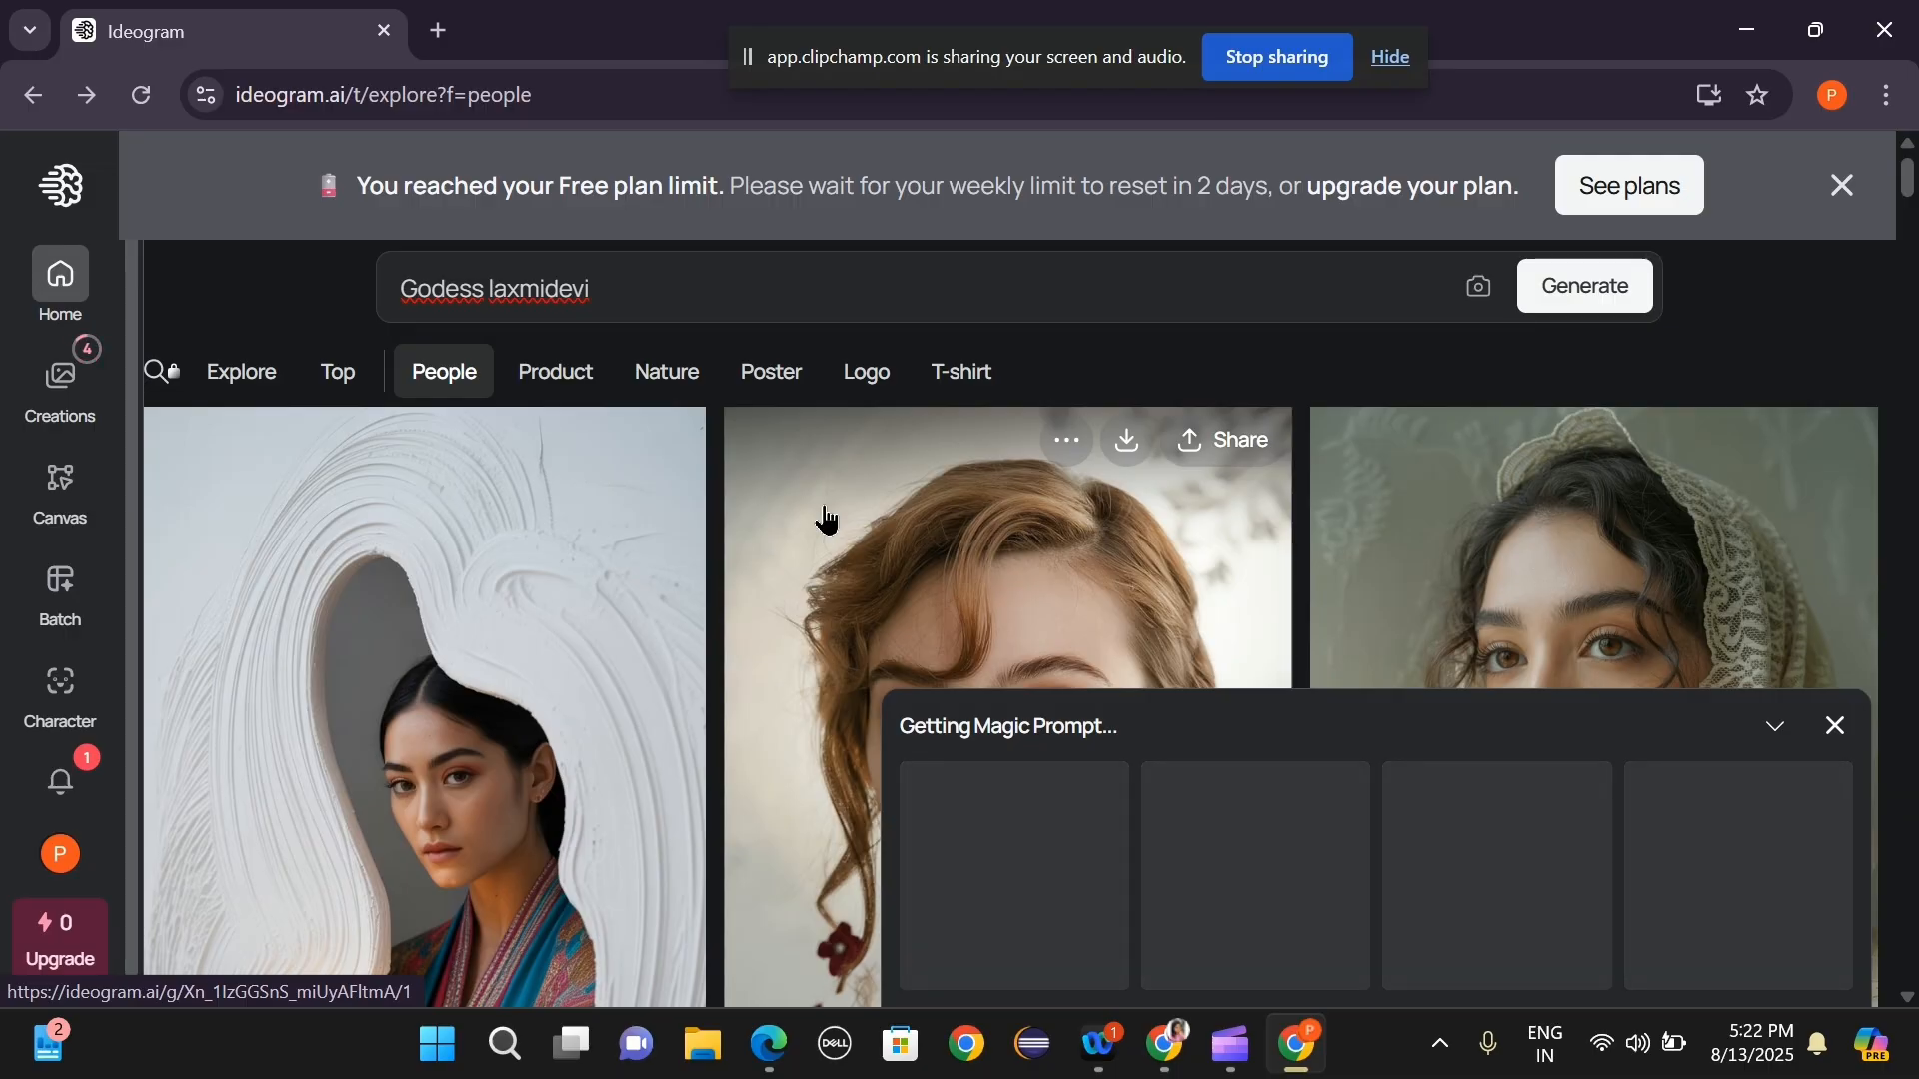
{"action": "left_click", "coordinate": [1840, 186]}
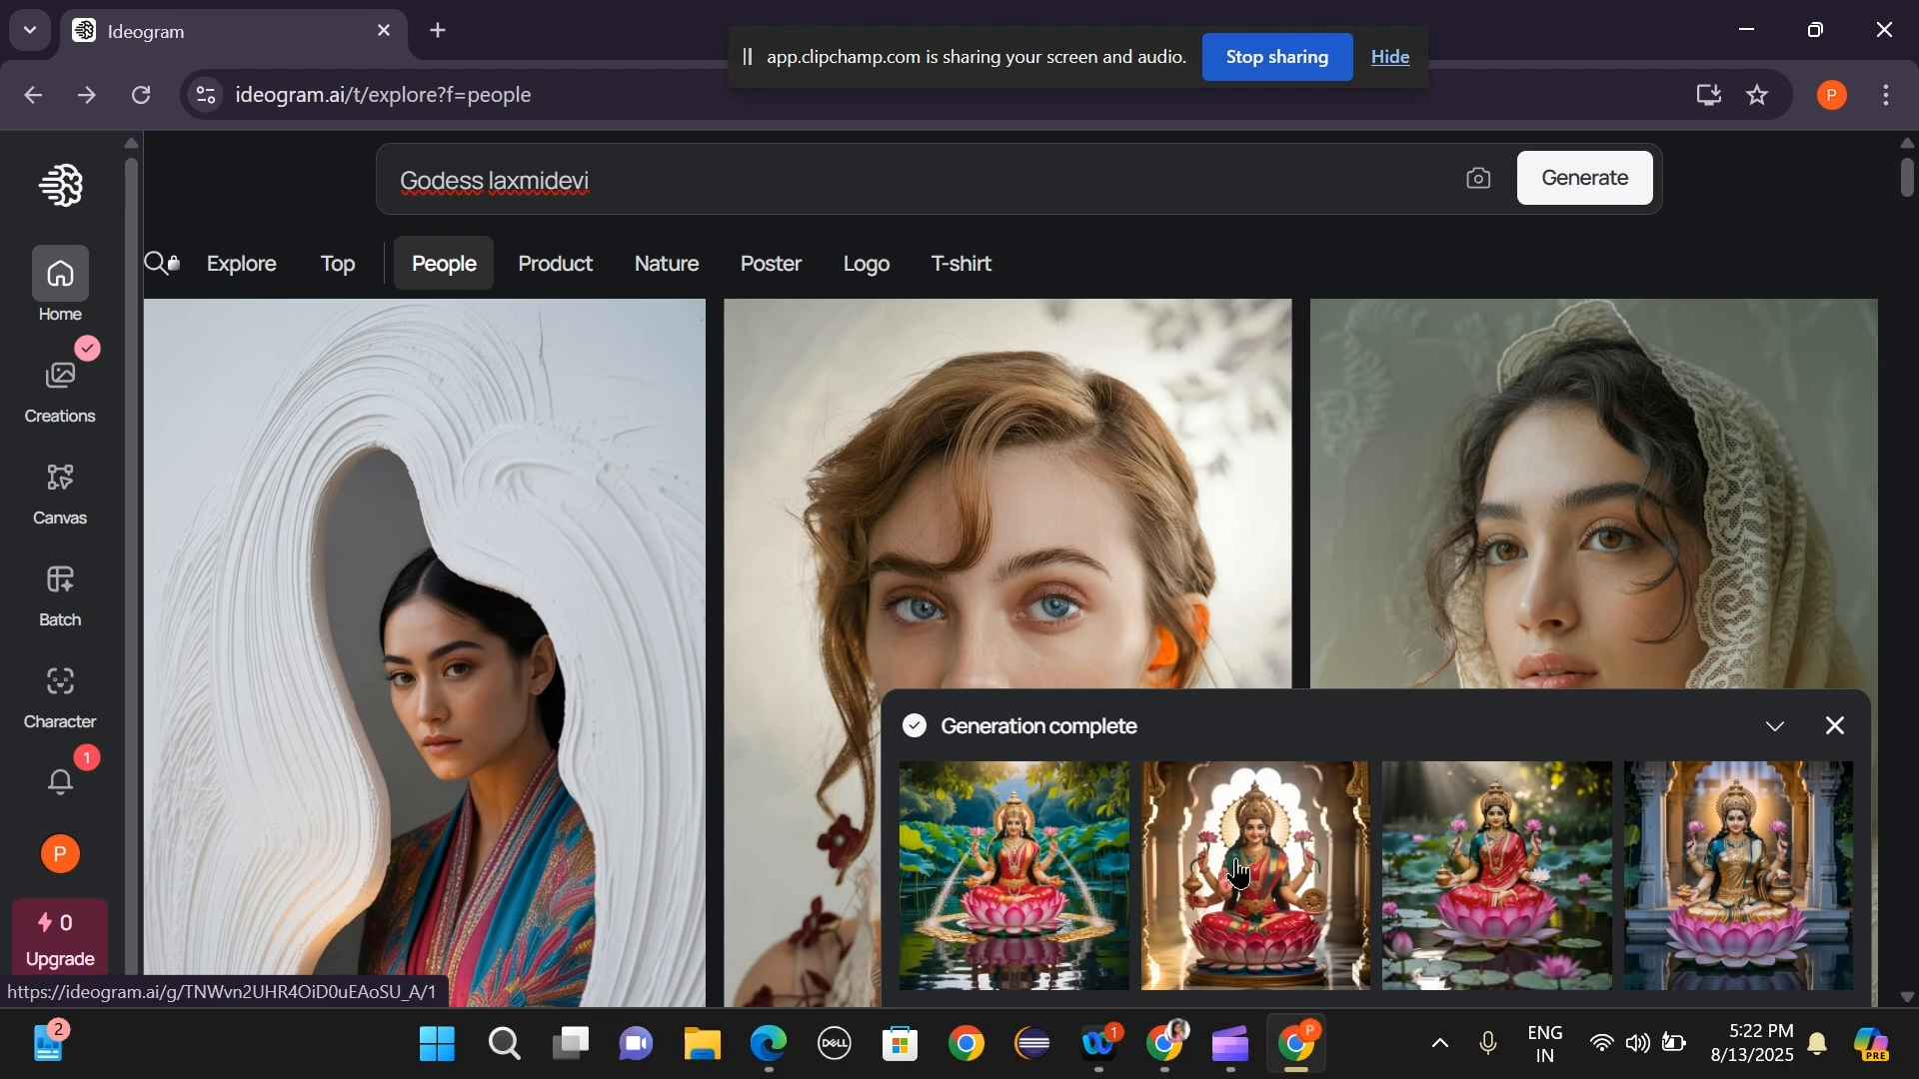
Open the first generated goddess image and look back and forth through all four images in the set.
{"action": "left_click", "coordinate": [983, 900]}
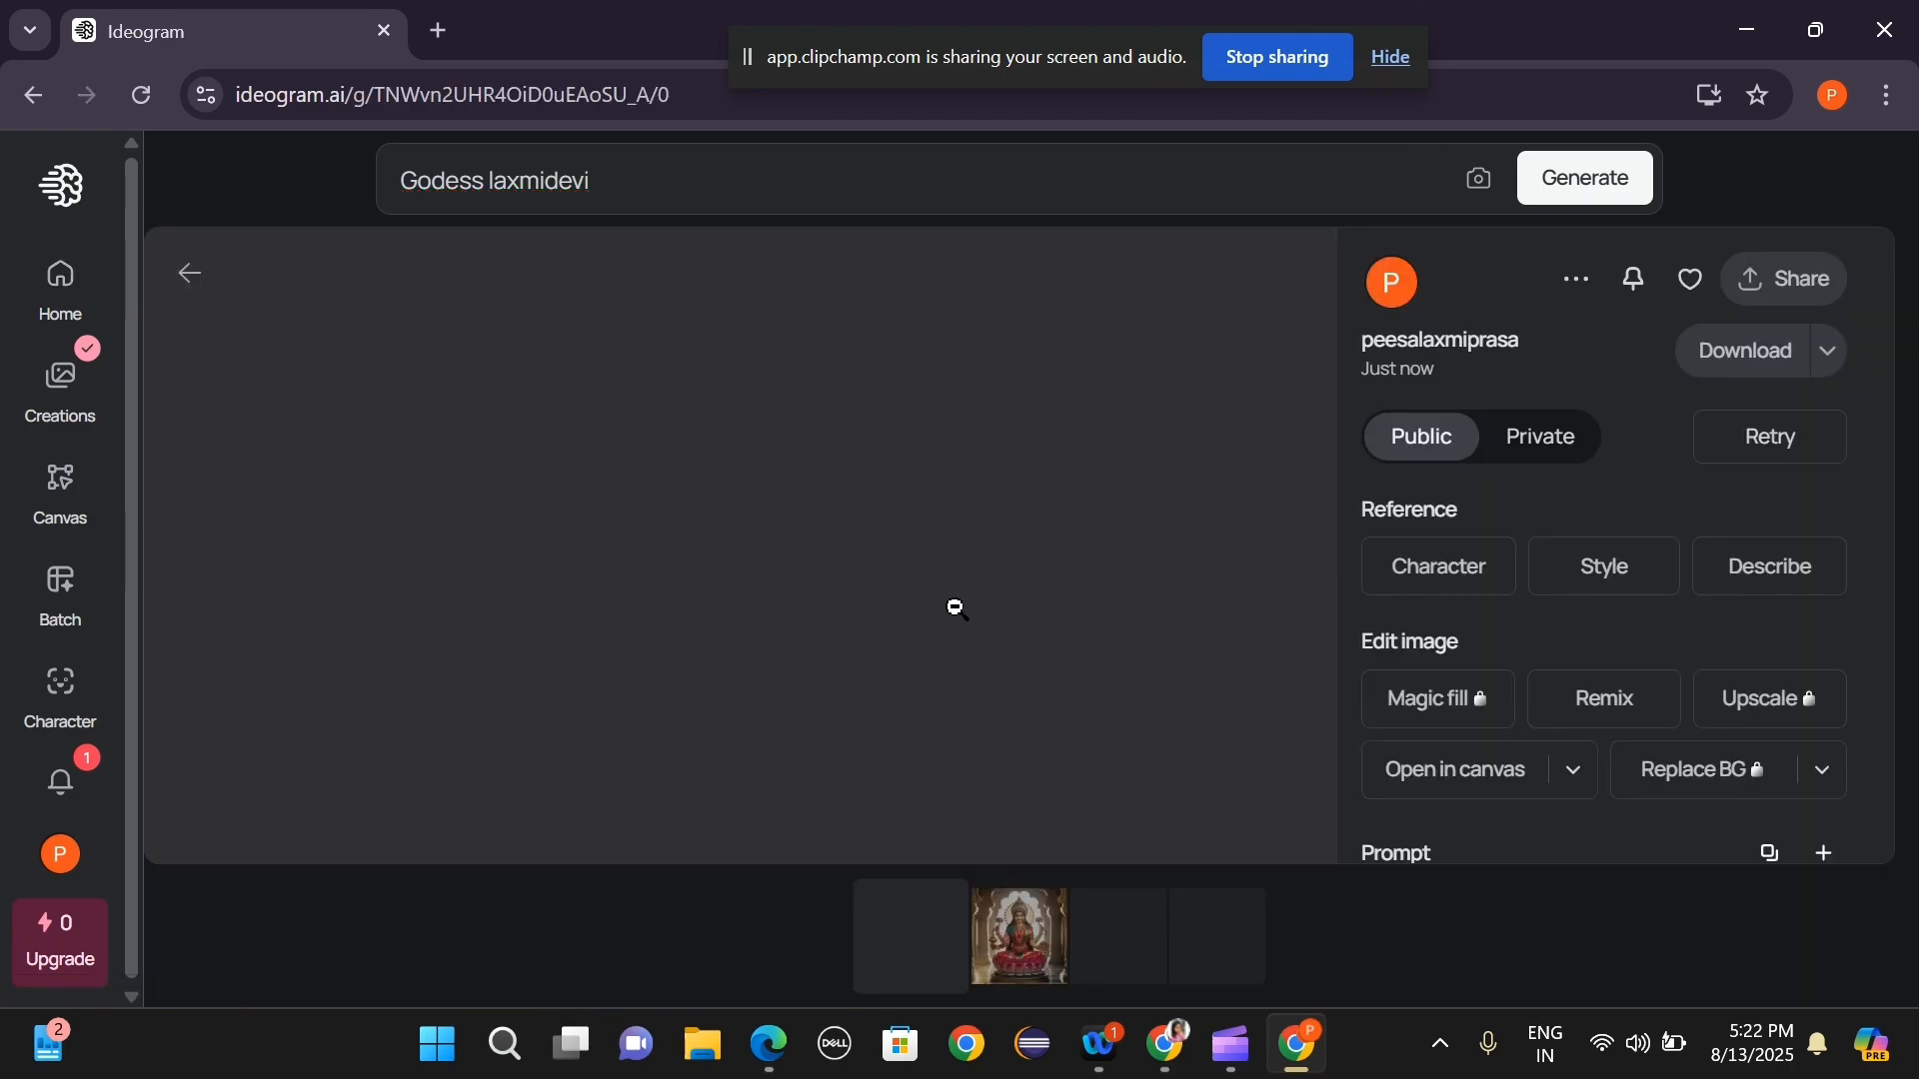
{"action": "key", "text": "Right"}
{"action": "key", "text": "Right"}
{"action": "key", "text": "Right"}
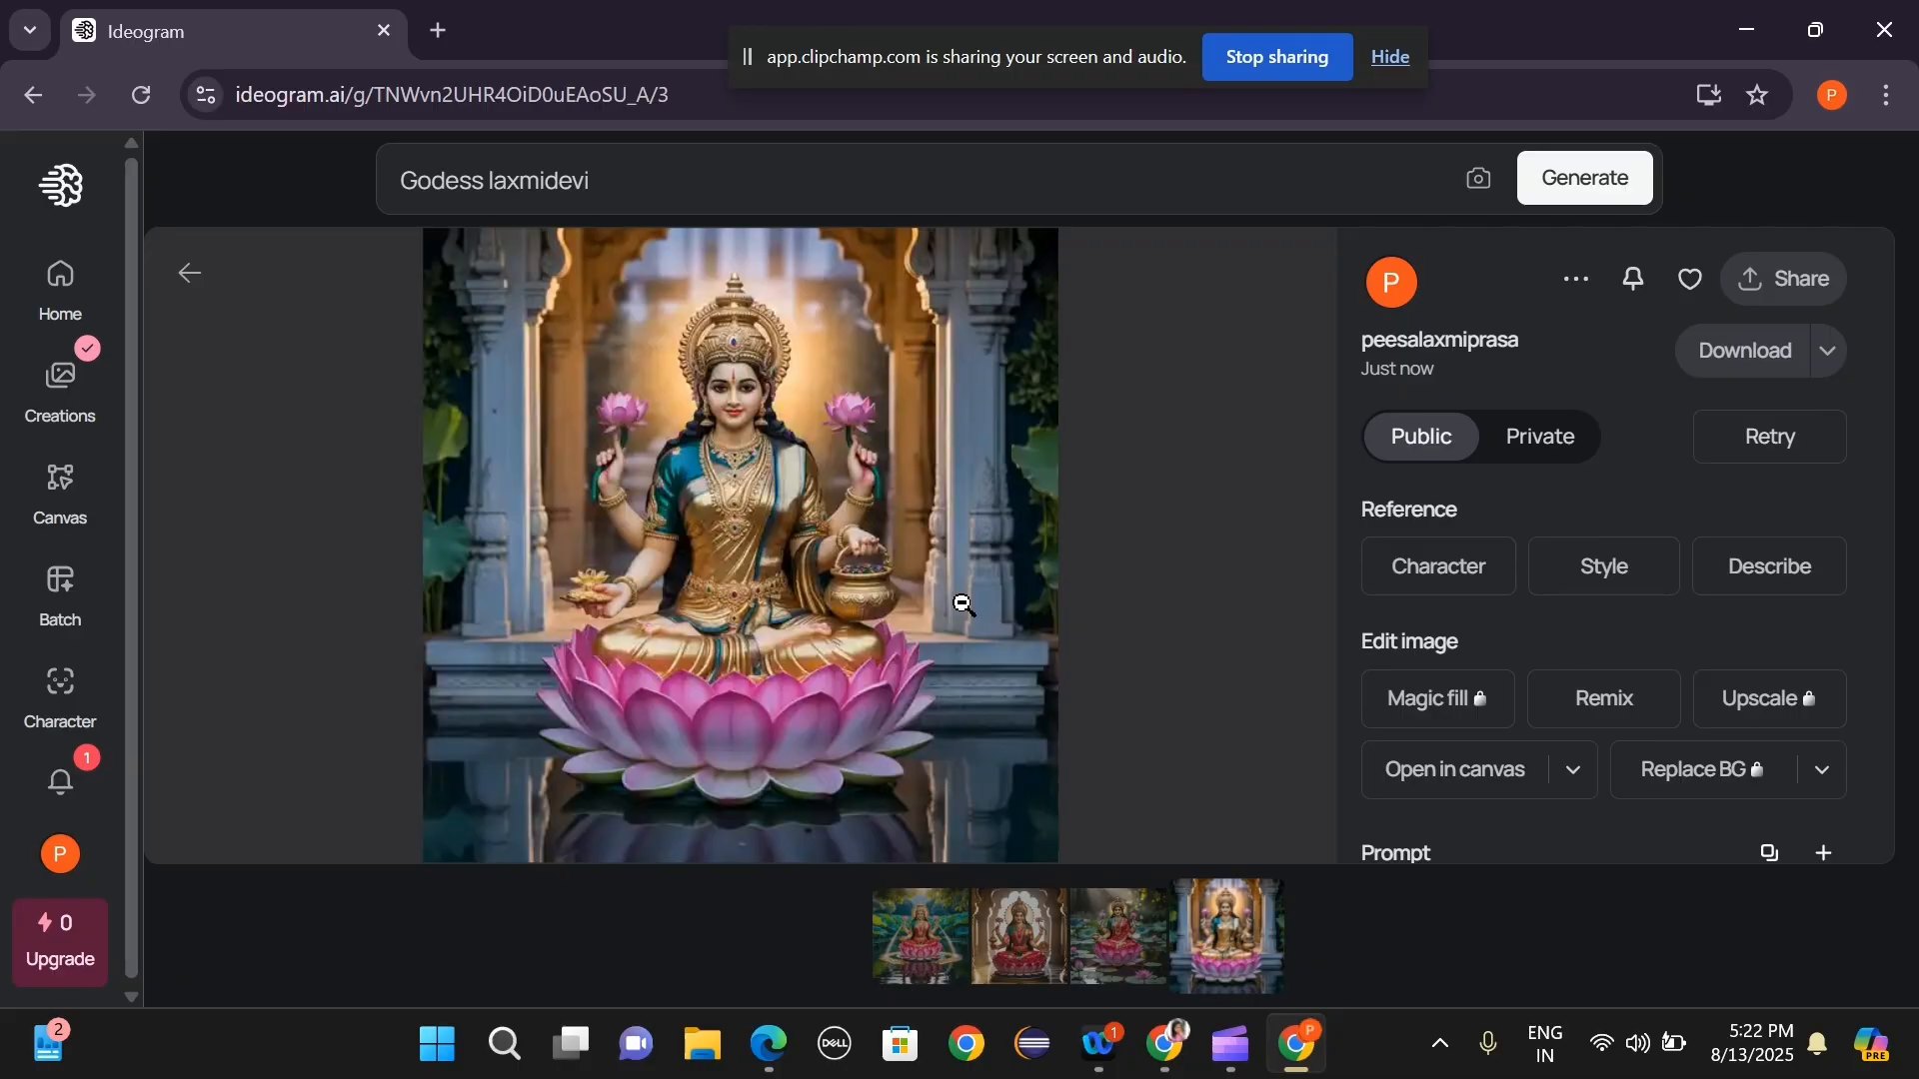
{"action": "key", "text": "Left"}
{"action": "key", "text": "Left"}
{"action": "key", "text": "Left"}
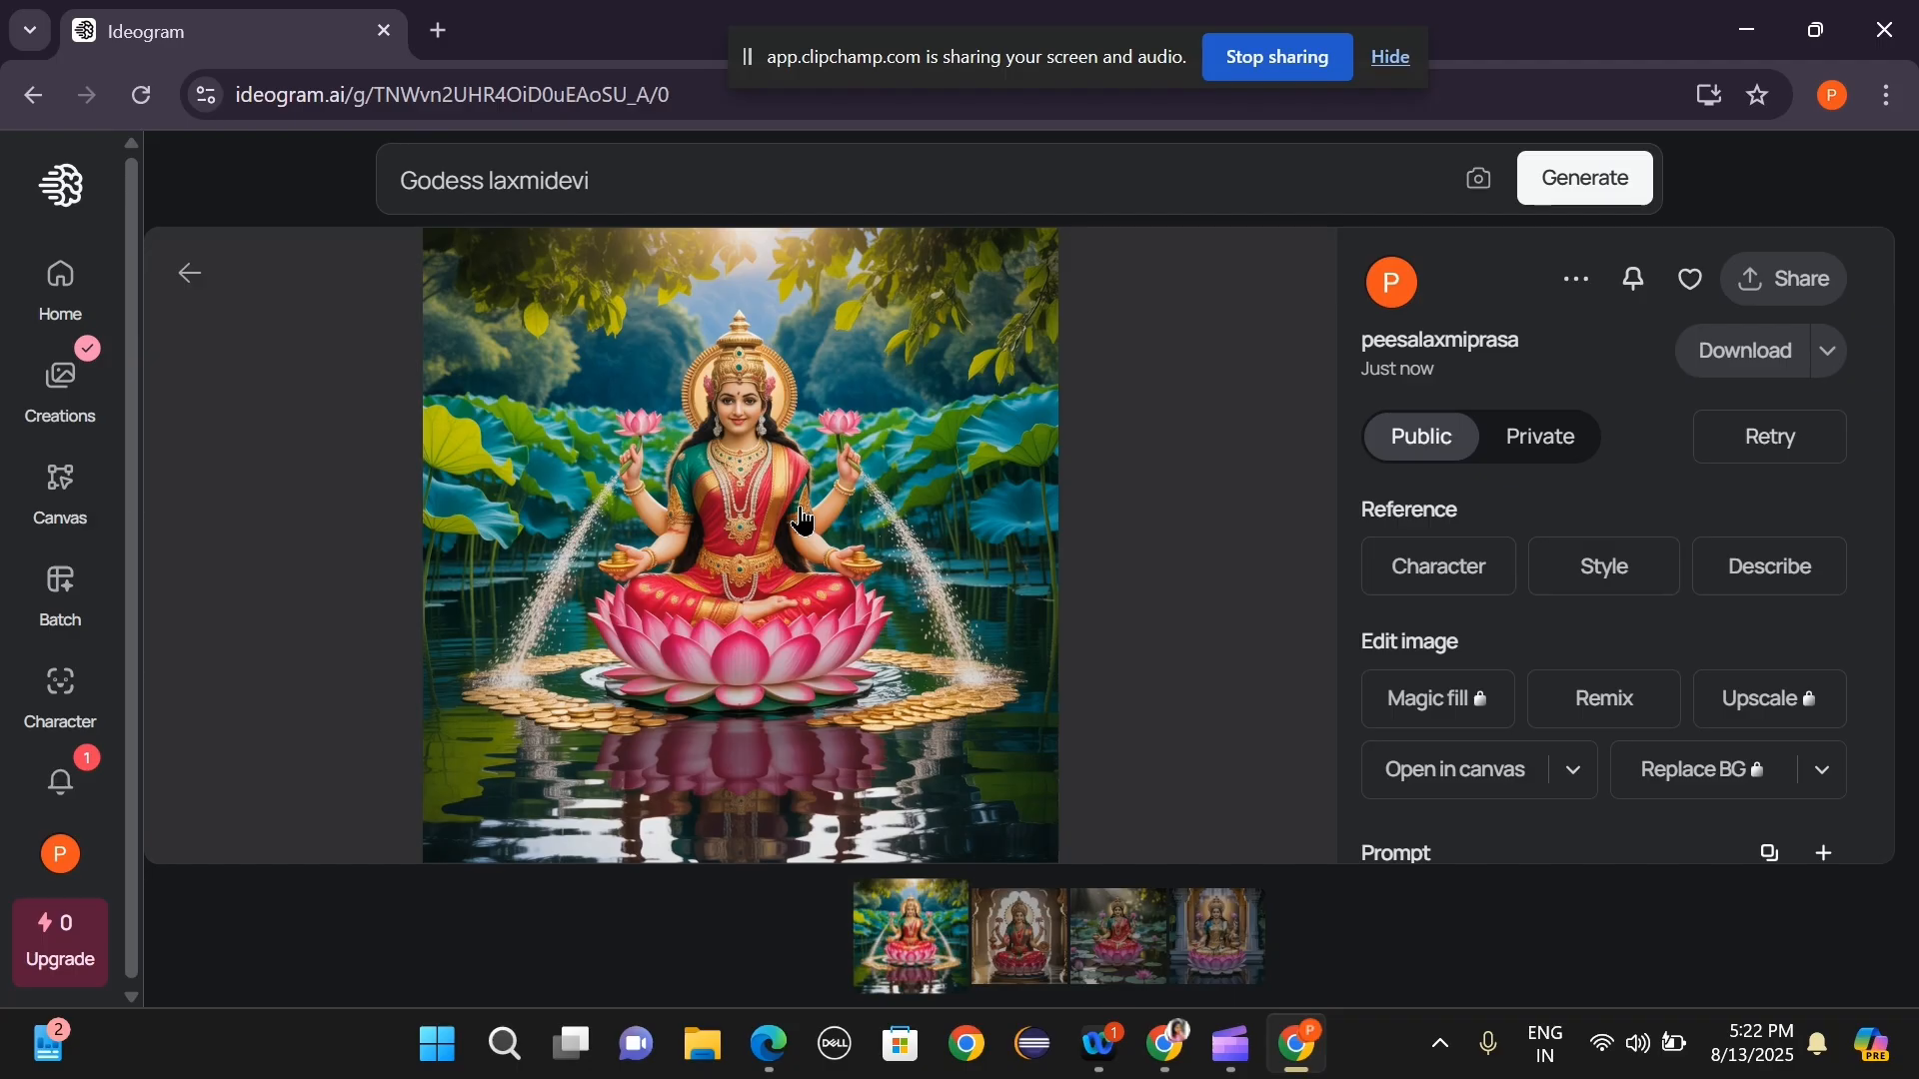
{"action": "key", "text": "Right"}
{"action": "key", "text": "Right"}
{"action": "key", "text": "Right"}
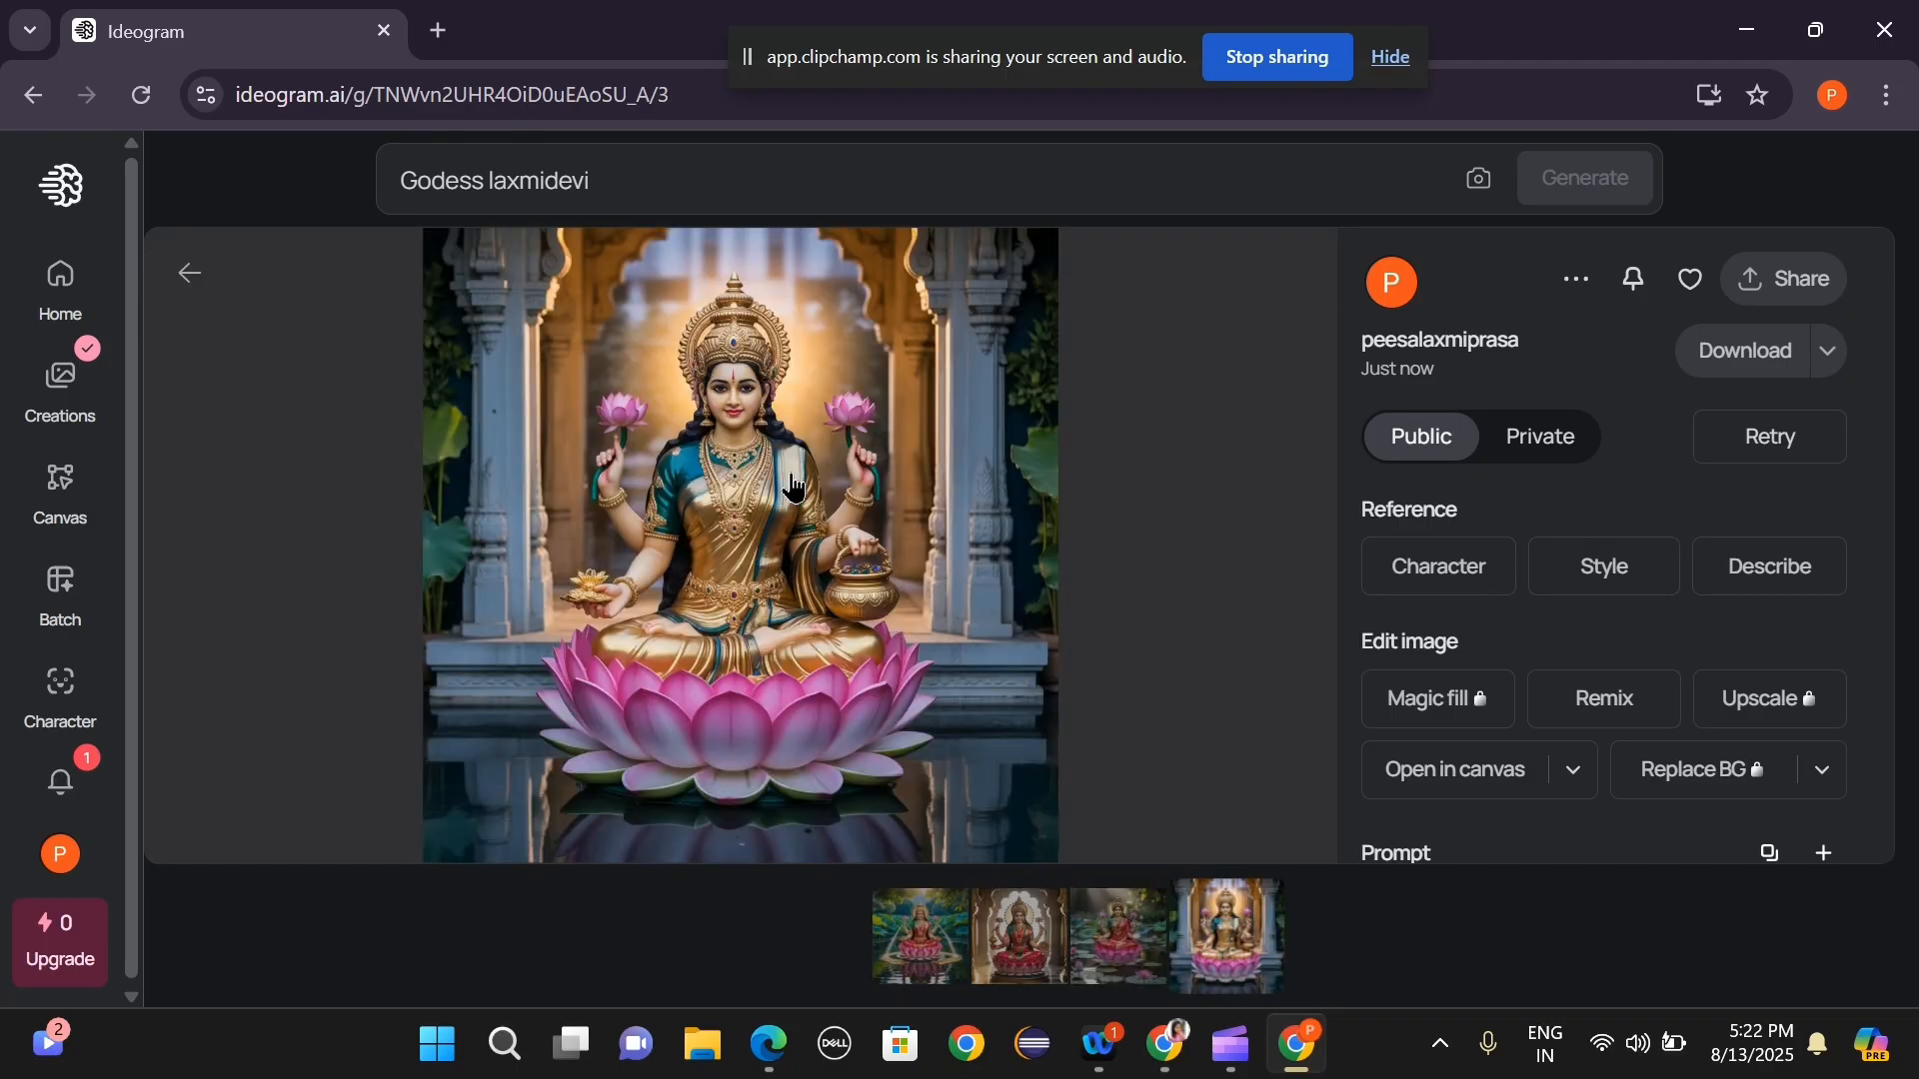
Go back to the first goddess image in the set and copy it to the clipboard.
{"action": "key", "text": "Left"}
{"action": "key", "text": "Left"}
{"action": "key", "text": "Left"}
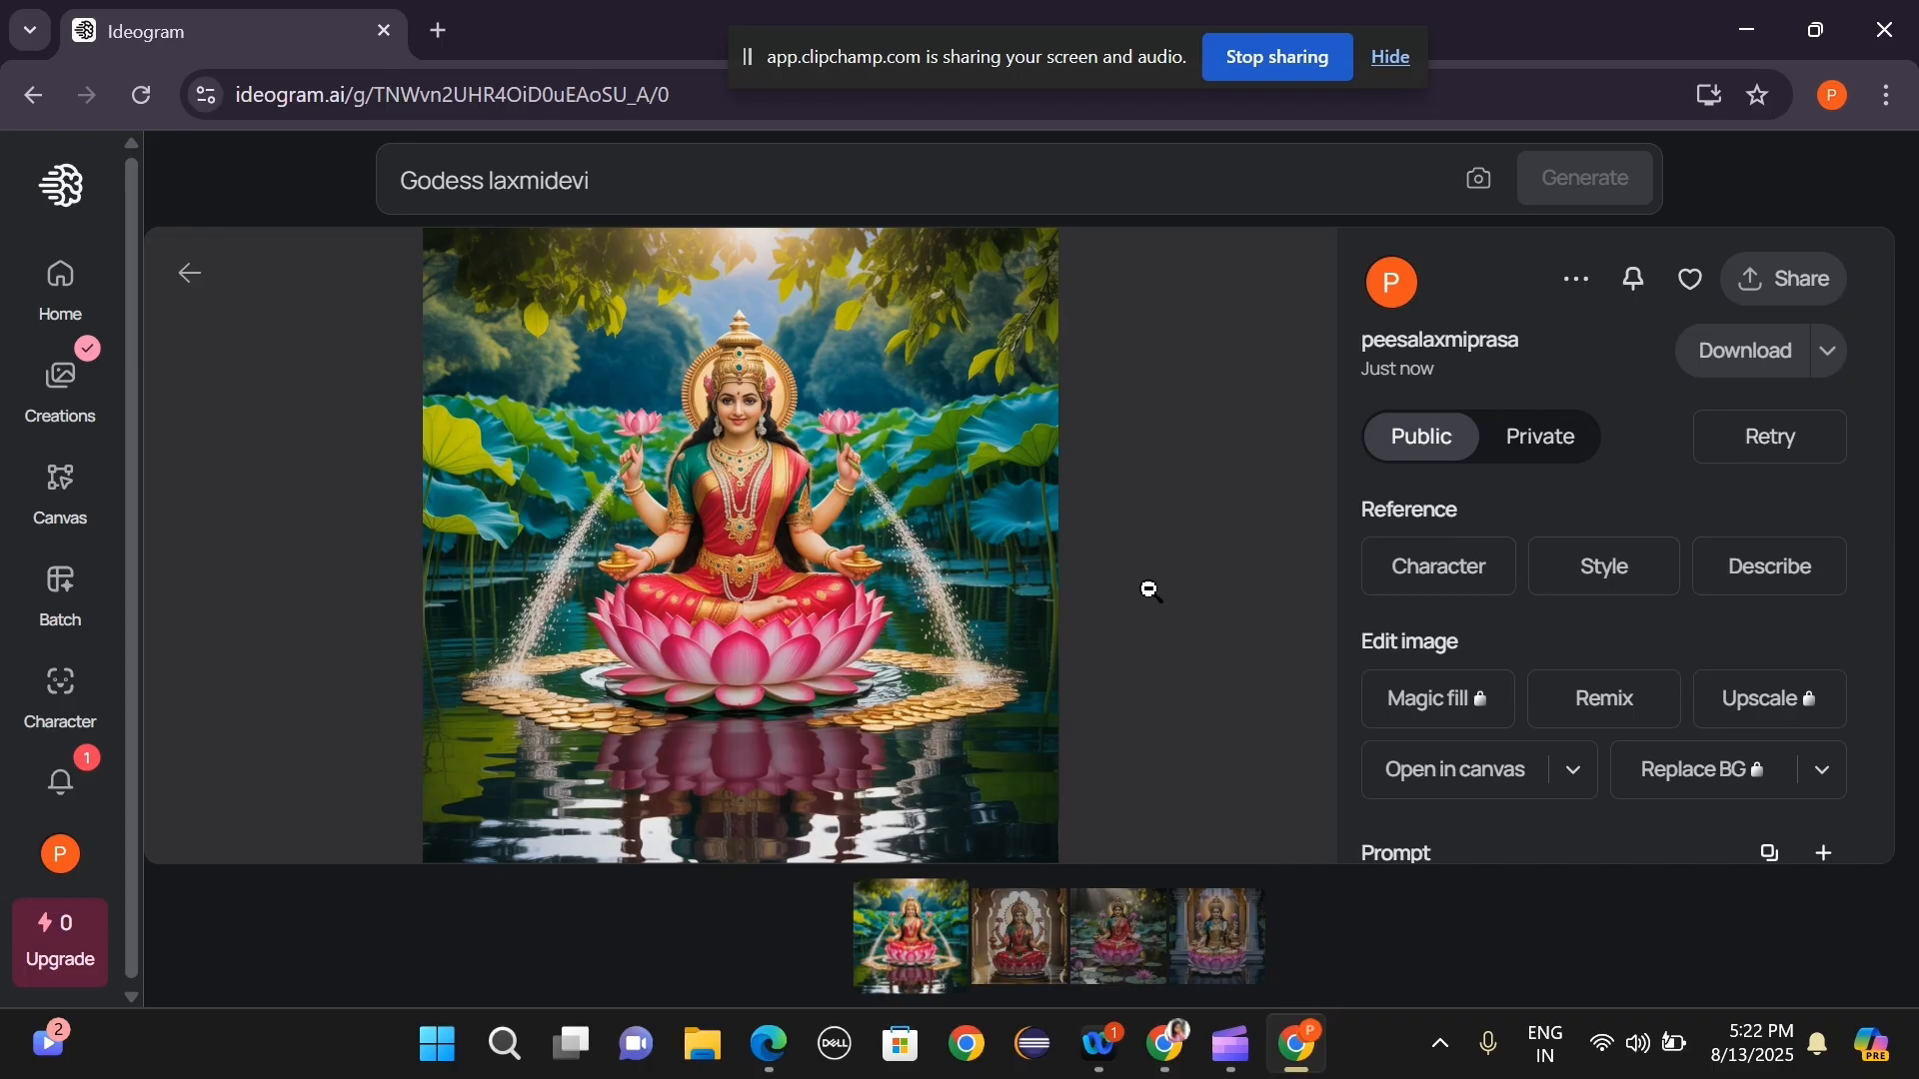
{"action": "right_click", "coordinate": [867, 612]}
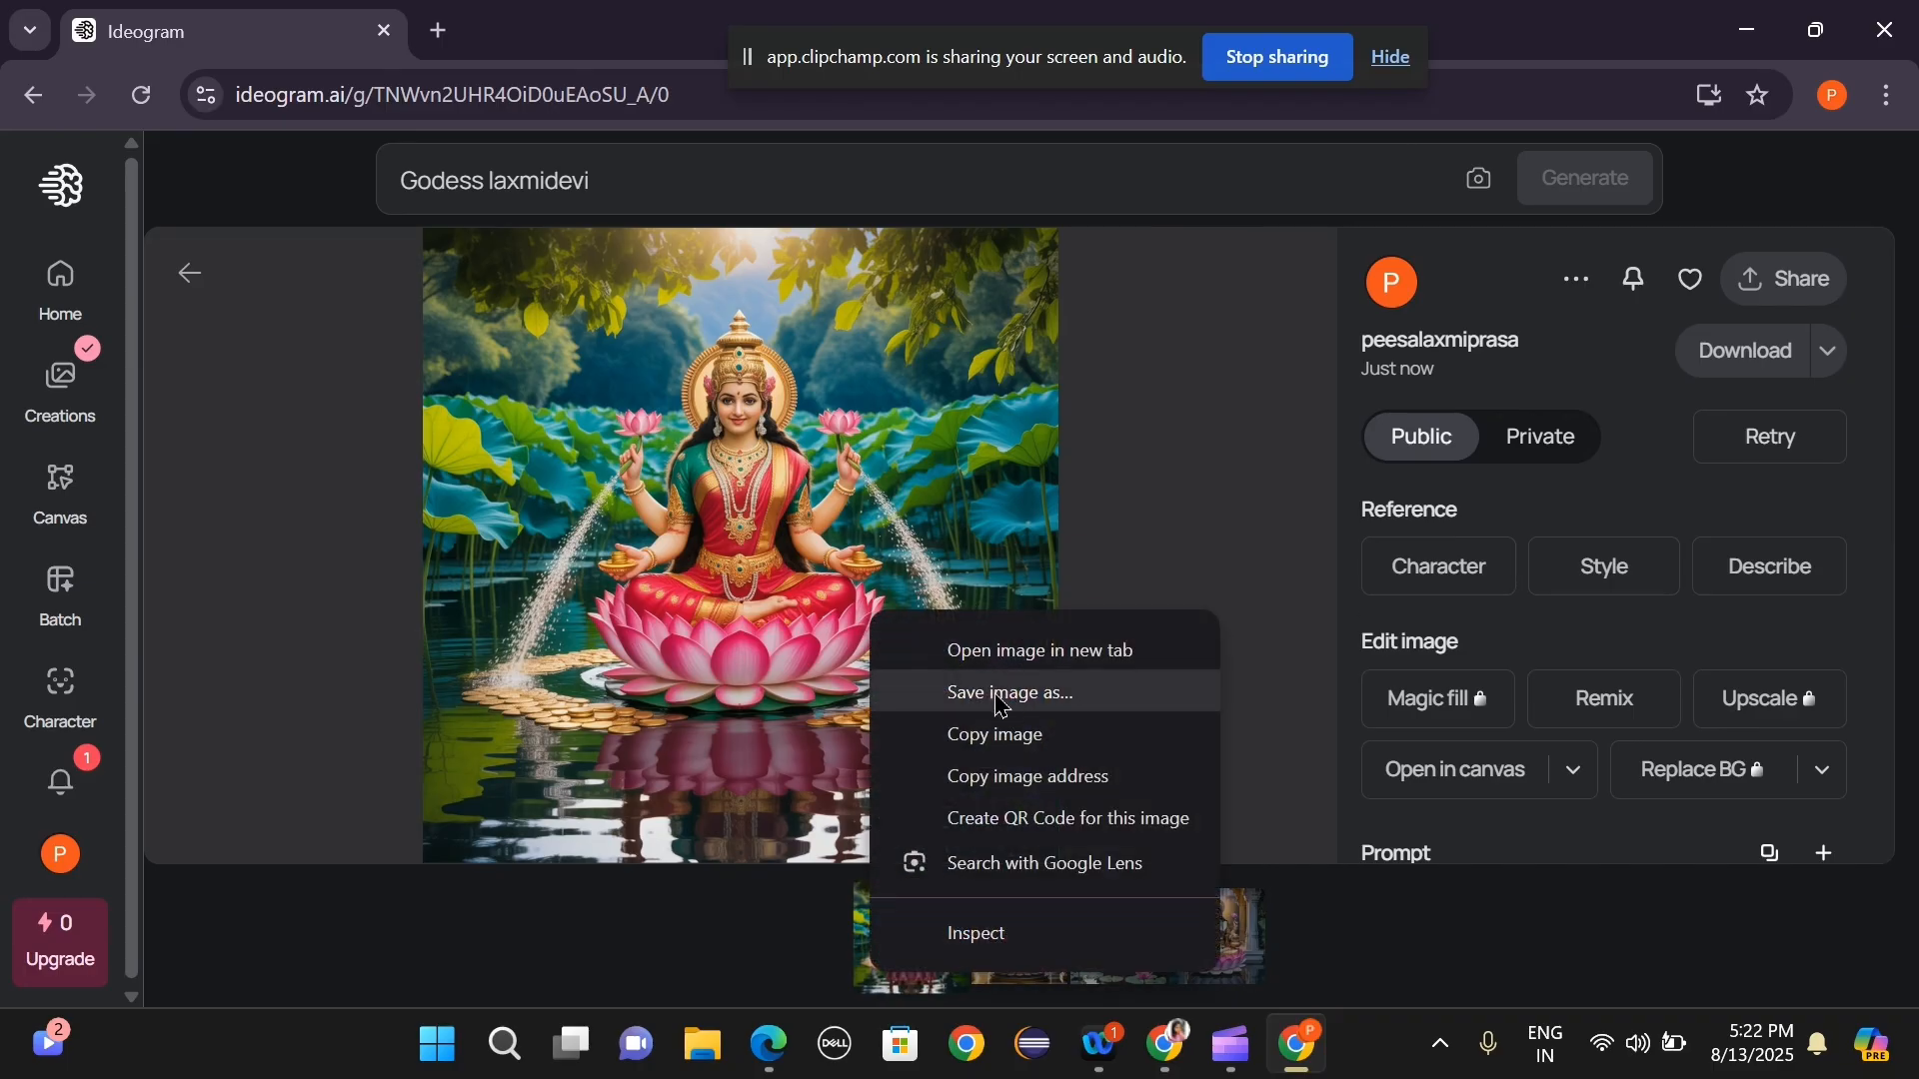
{"action": "left_click", "coordinate": [1016, 735]}
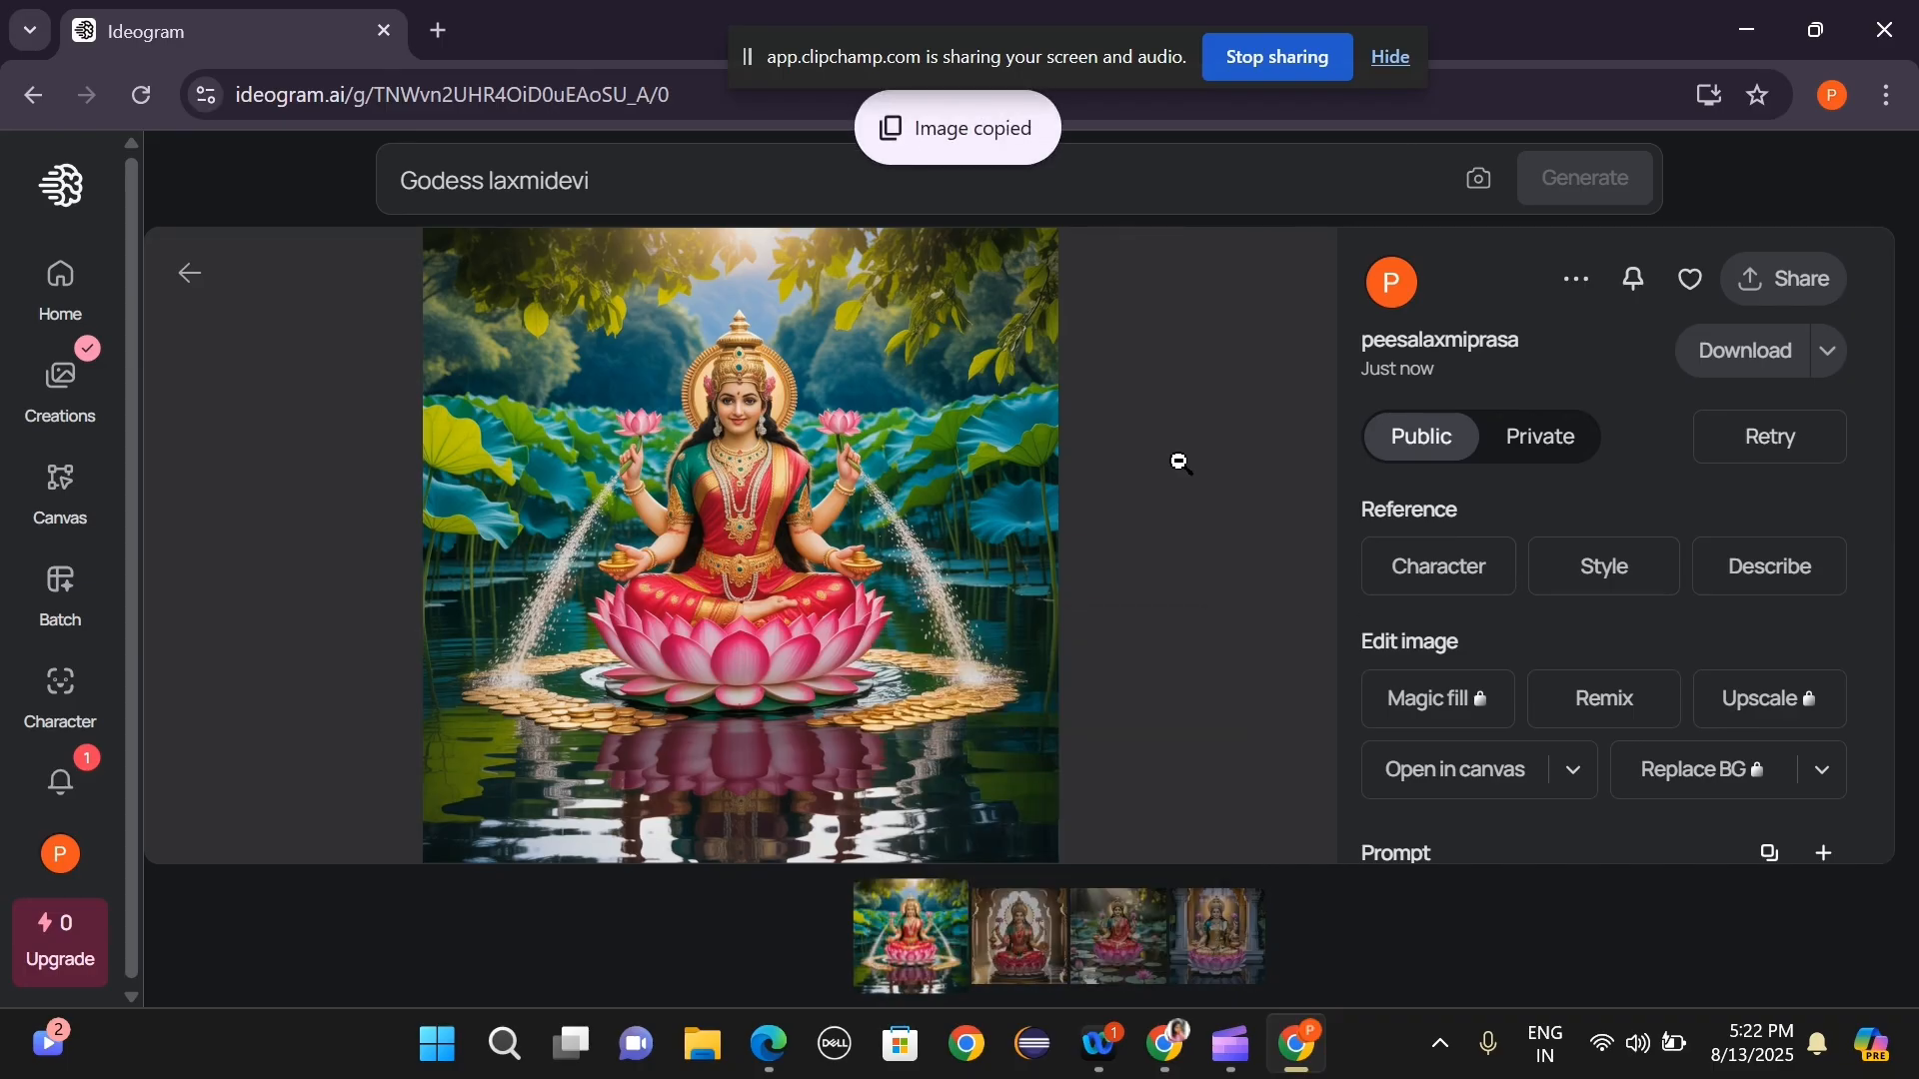
Return to the gallery filtered to the Top category and clear the goddess prompt.
{"action": "left_click", "coordinate": [190, 272]}
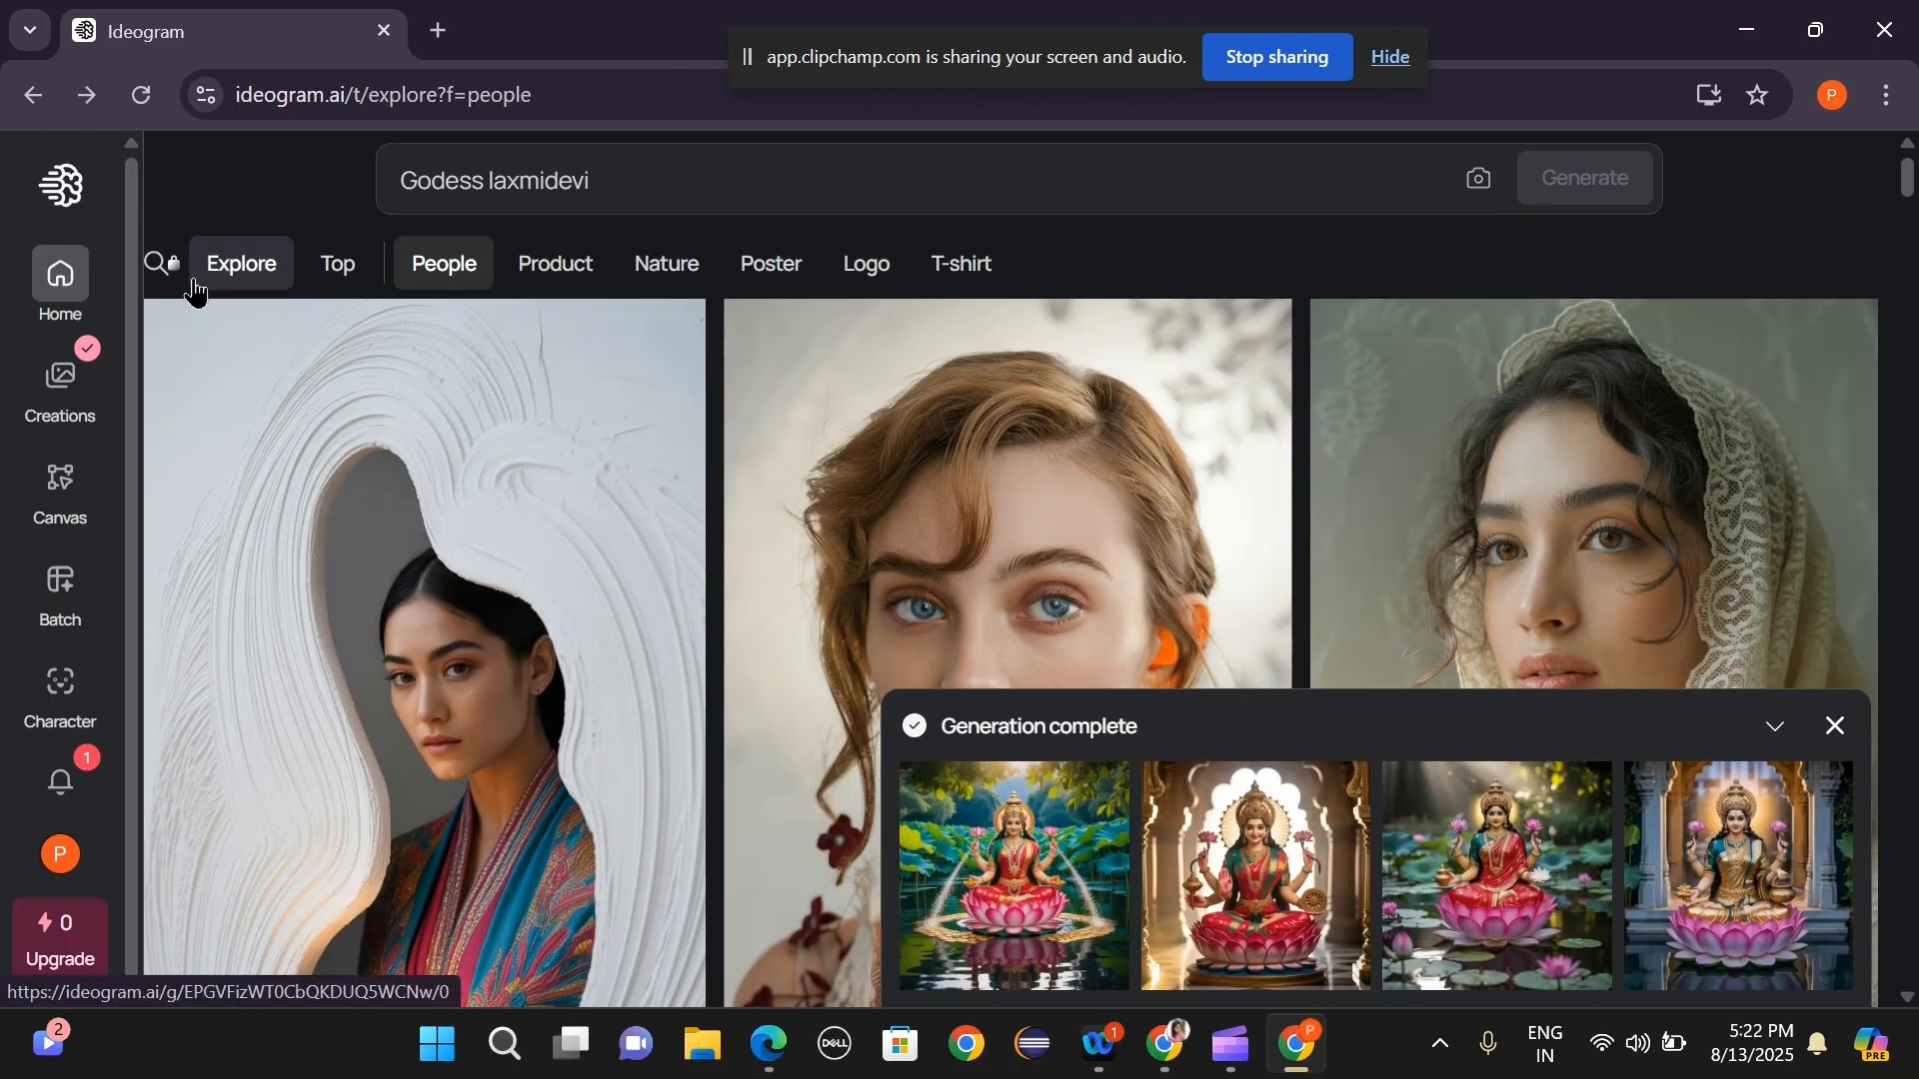
{"action": "left_click", "coordinate": [333, 287]}
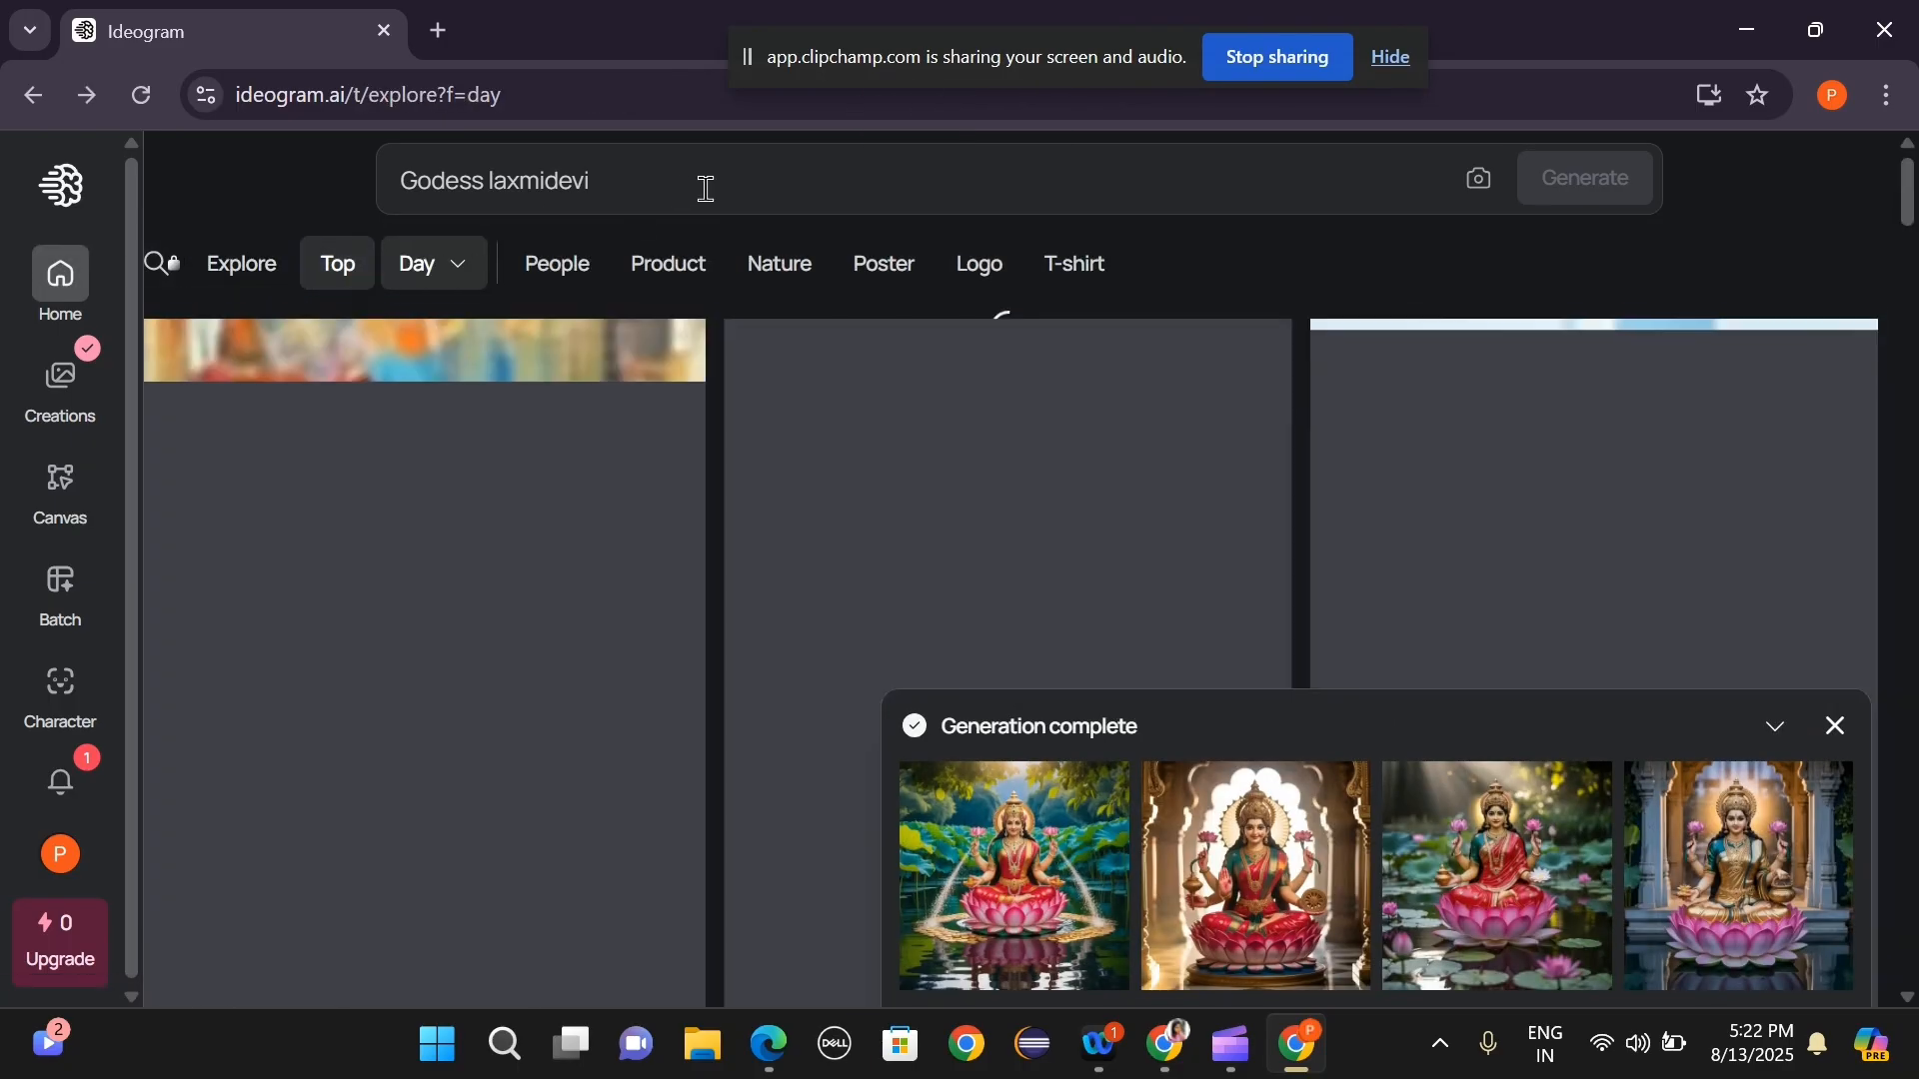
{"action": "left_click_drag", "start_coordinate": [595, 181], "coordinate": [358, 172]}
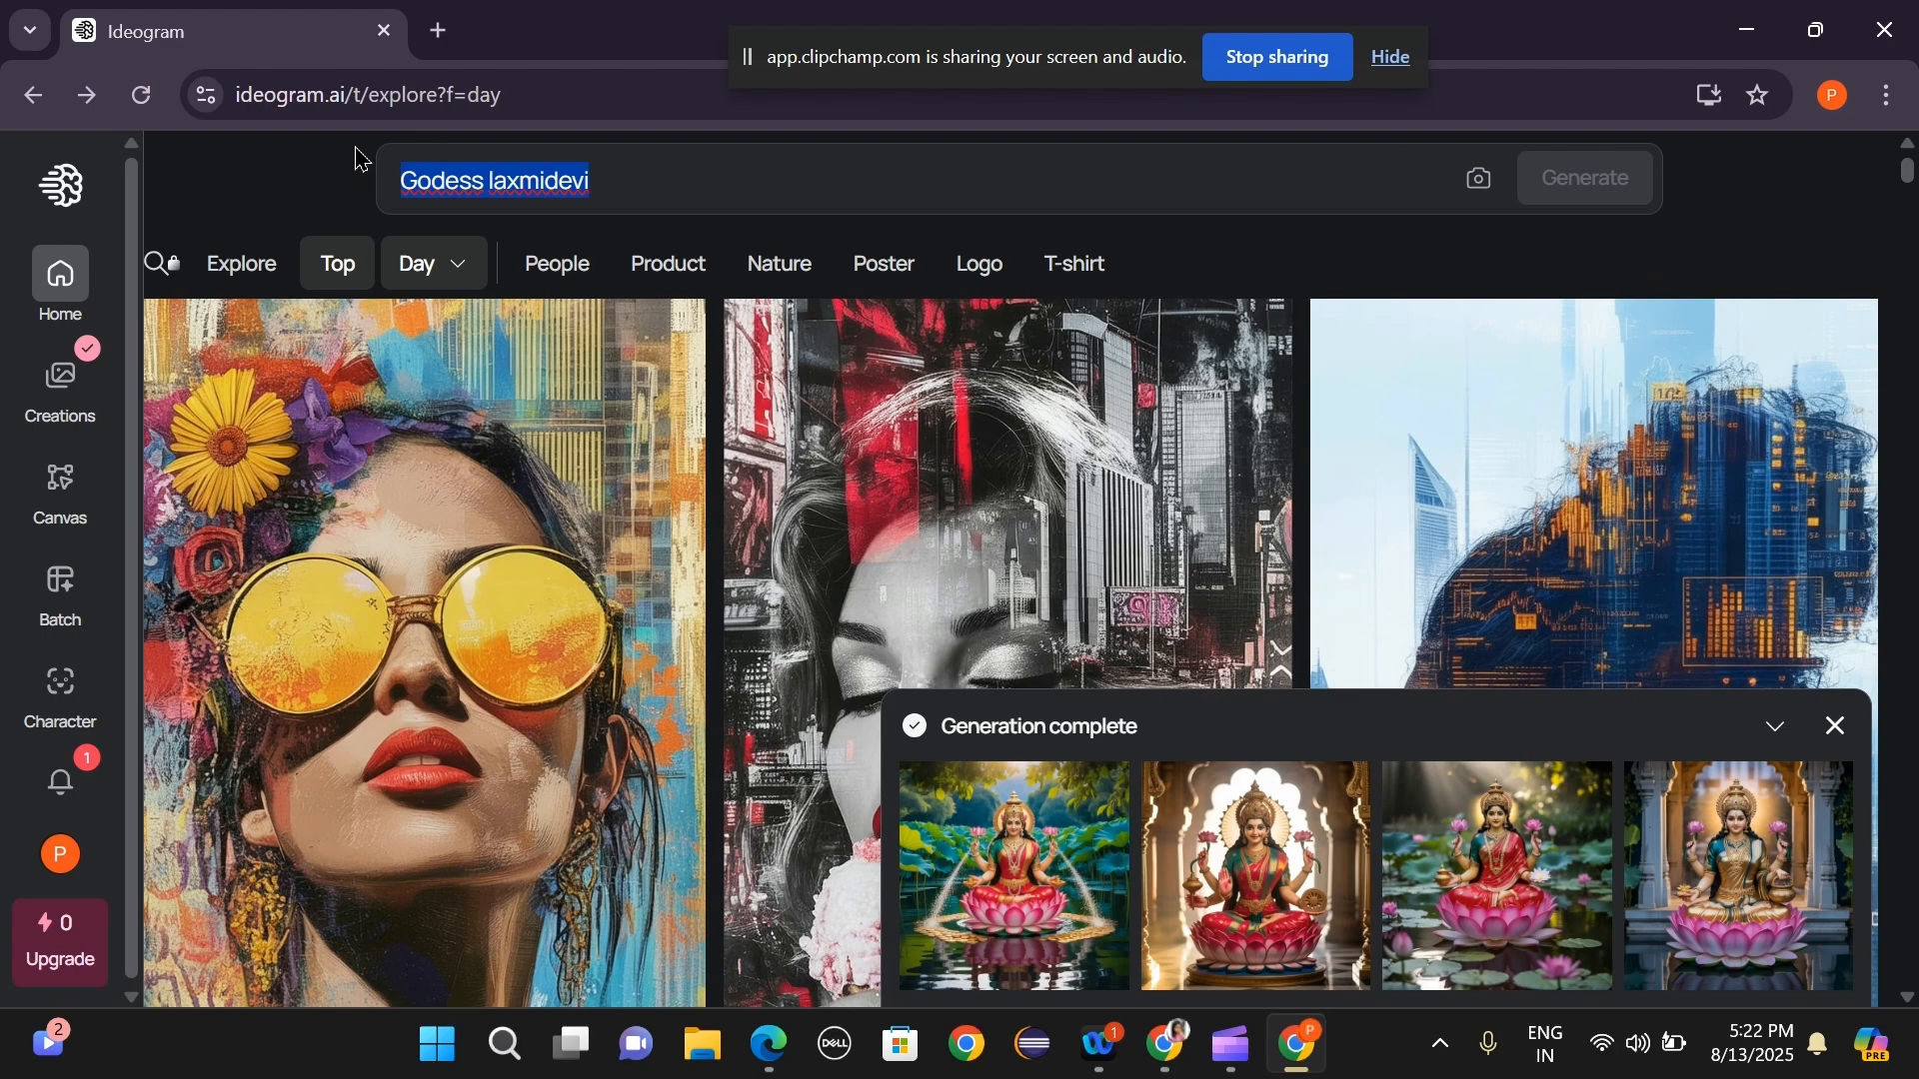
{"action": "key", "text": "BackSpace"}
Switch to ChatGPT and copy the Top example text "Trending AI artworks like “Neon Cyberpunk Street” or “Dreamy Forest".
{"action": "mouse_move", "coordinate": [1165, 1046]}
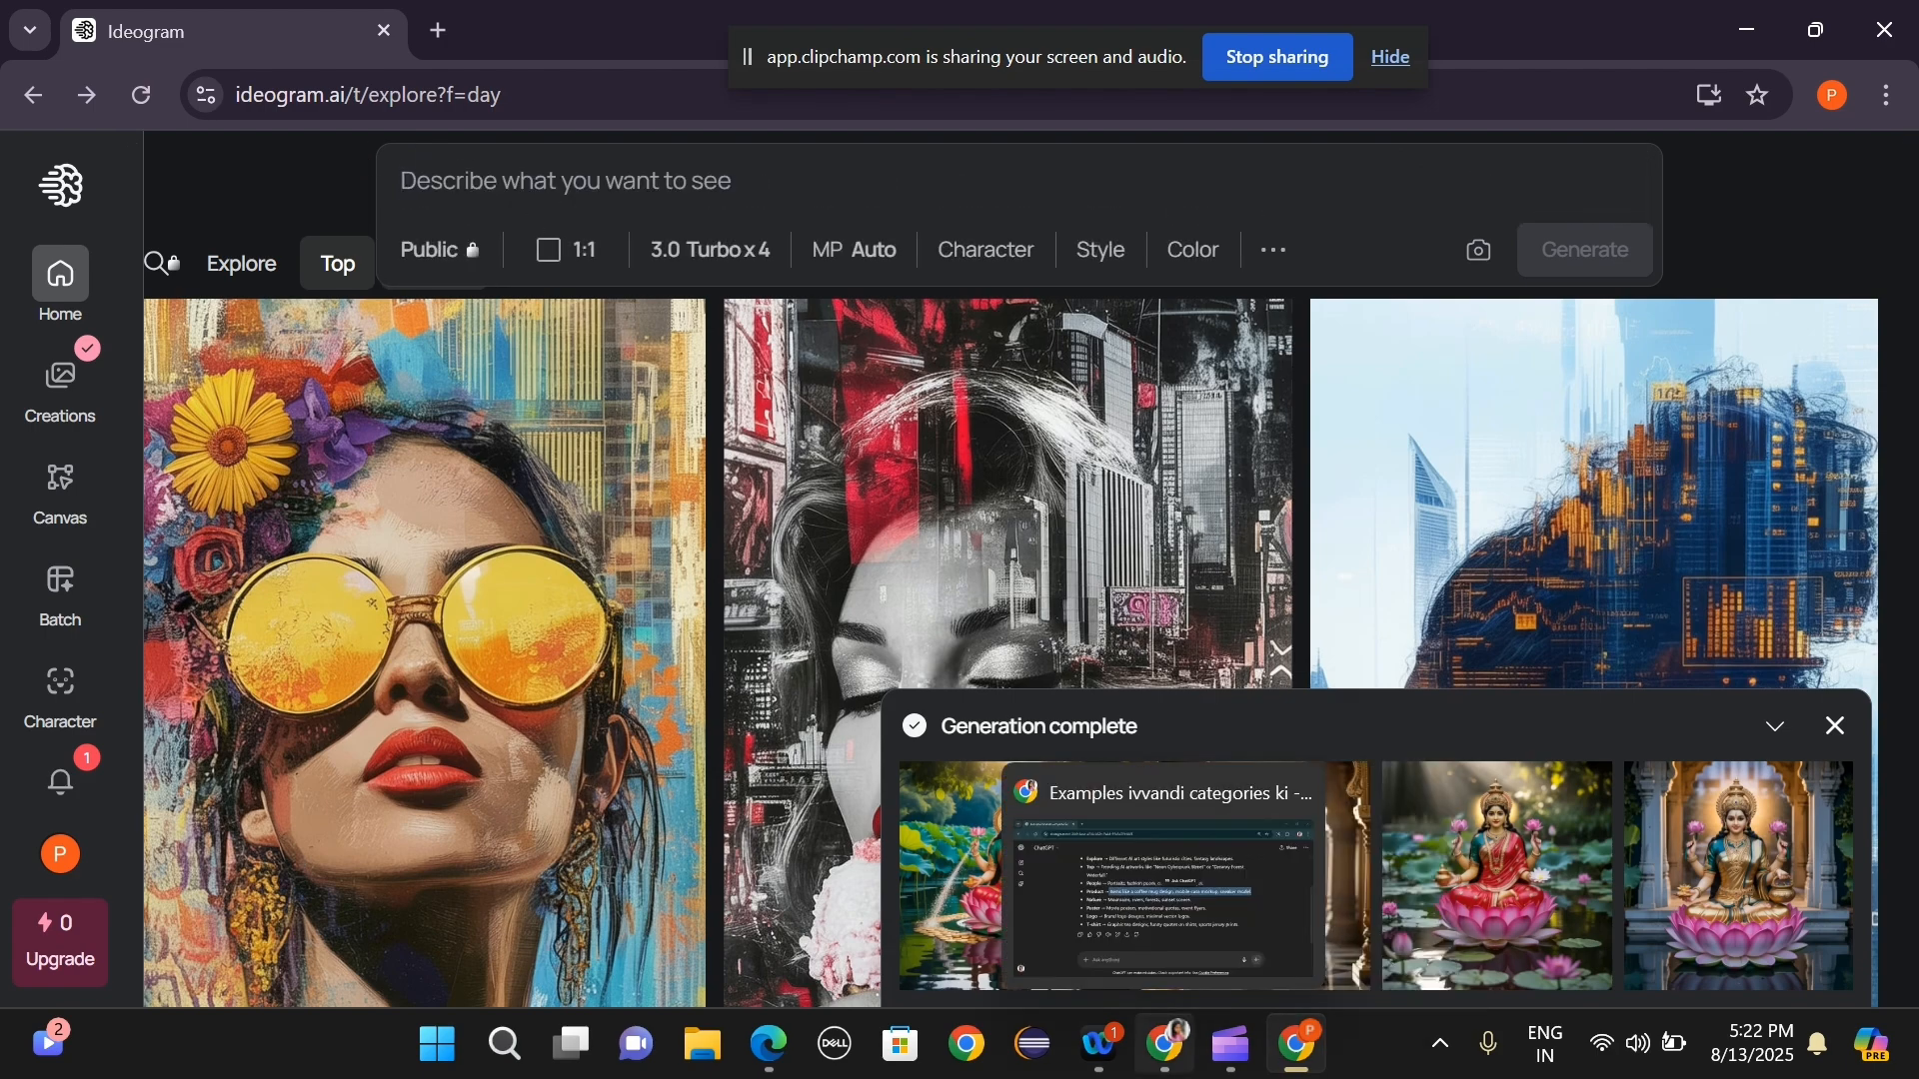
{"action": "left_click", "coordinate": [1165, 880]}
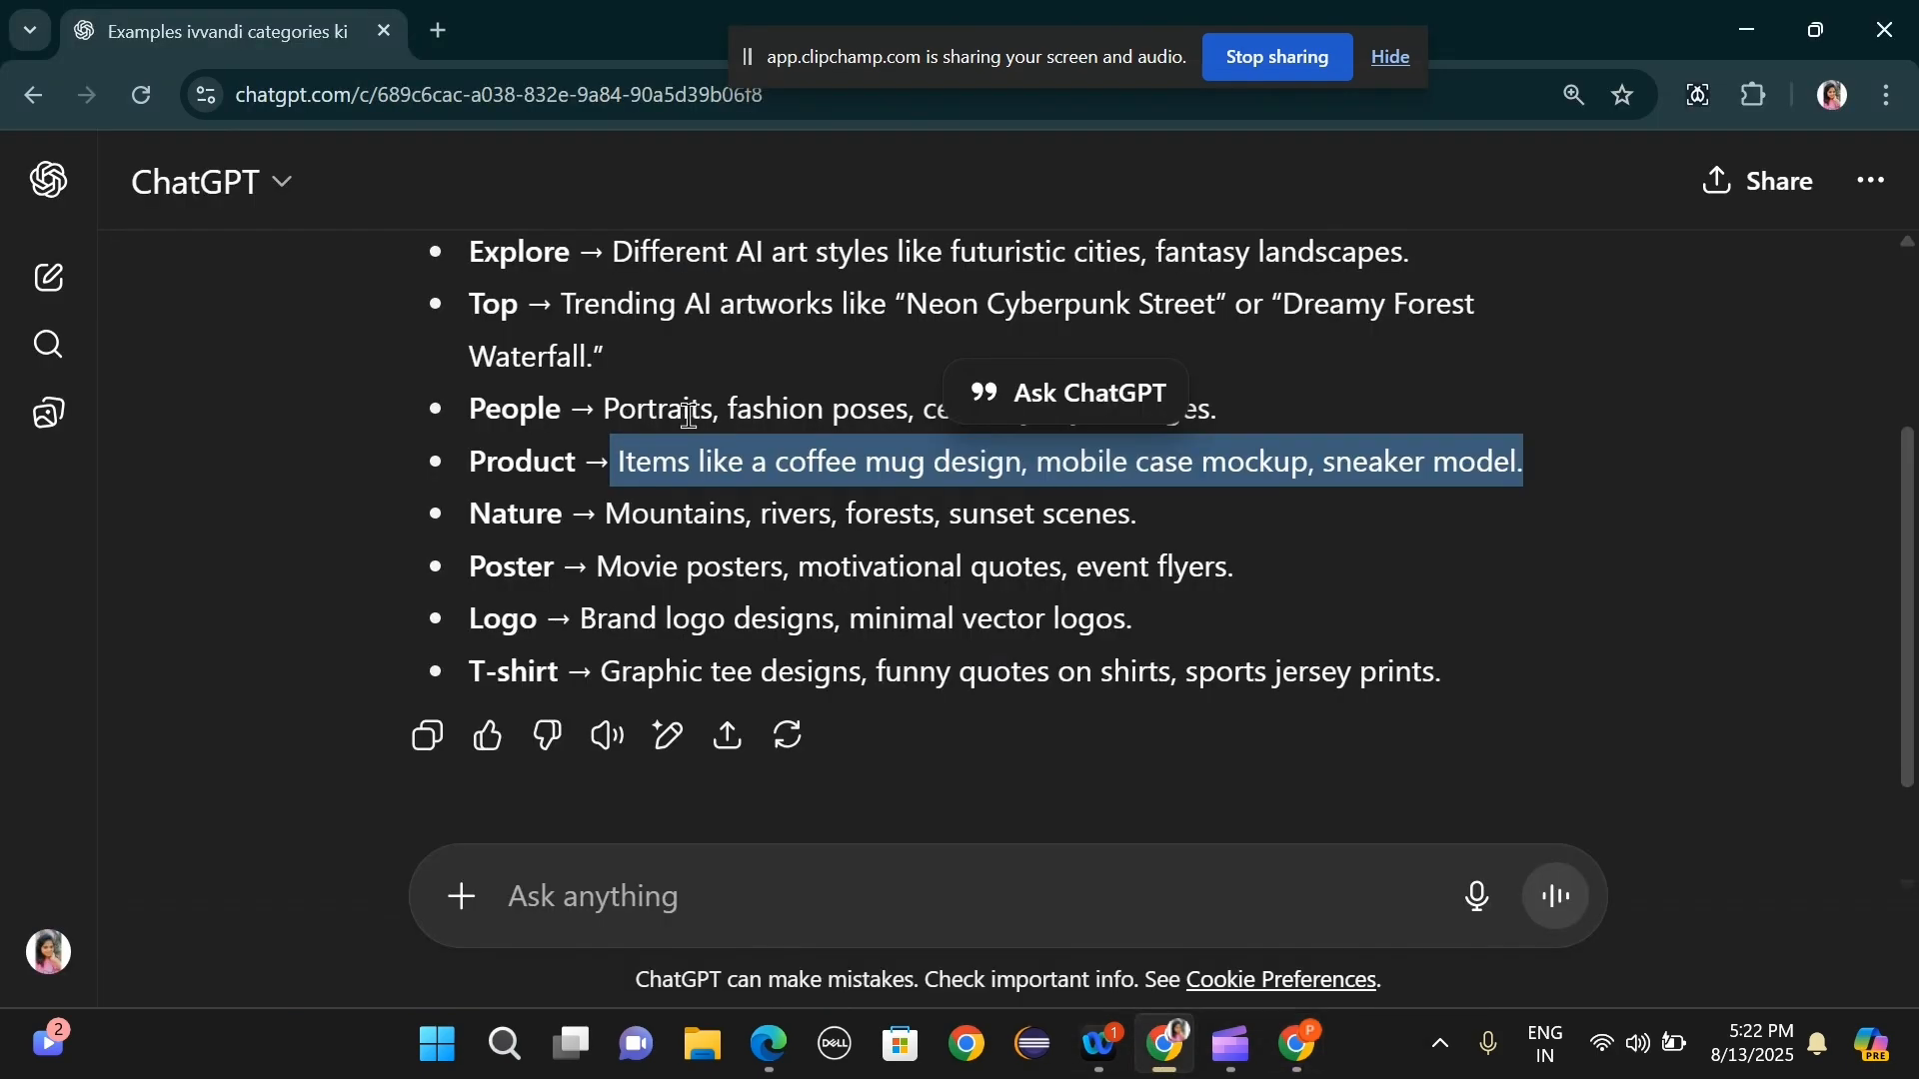
{"action": "scroll", "coordinate": [689, 415], "scroll_direction": "up", "scroll_amount": 3}
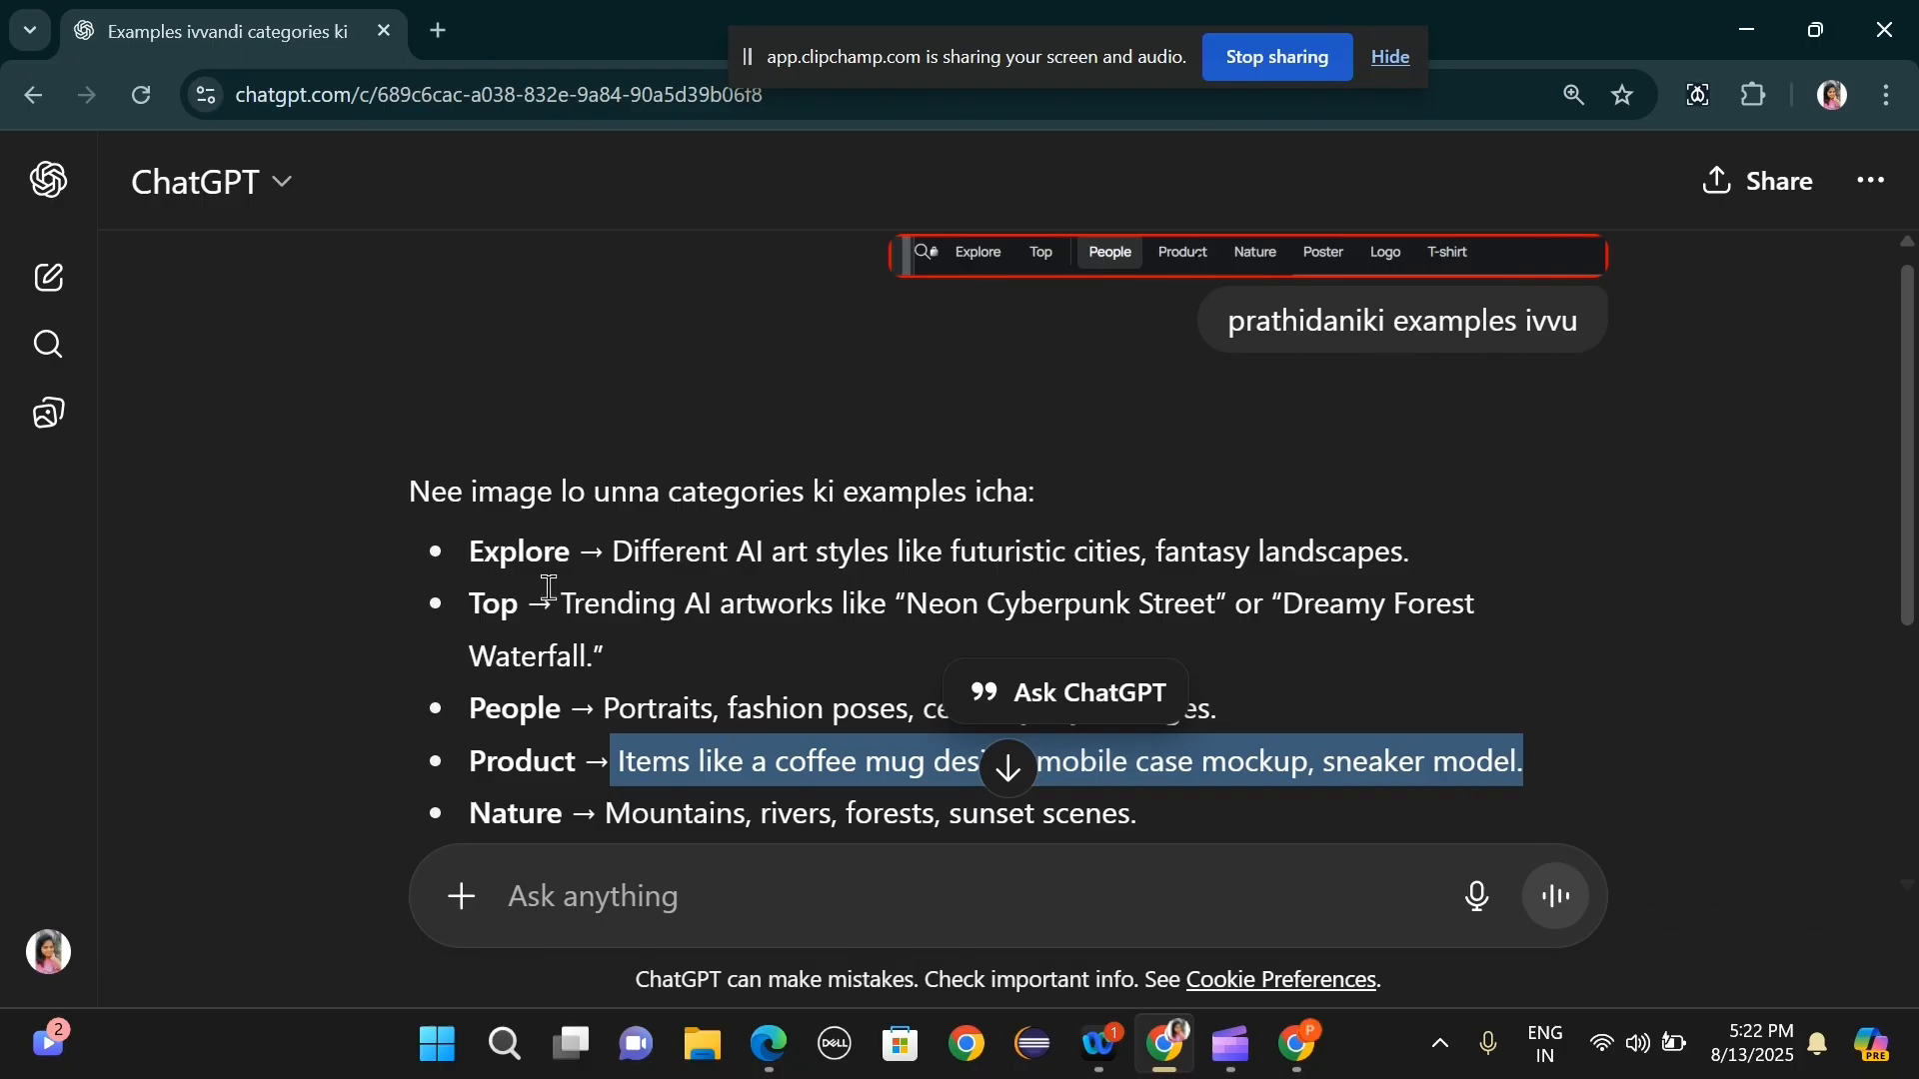
{"action": "left_click_drag", "start_coordinate": [562, 604], "coordinate": [1561, 636]}
{"action": "key", "text": "ctrl+c"}
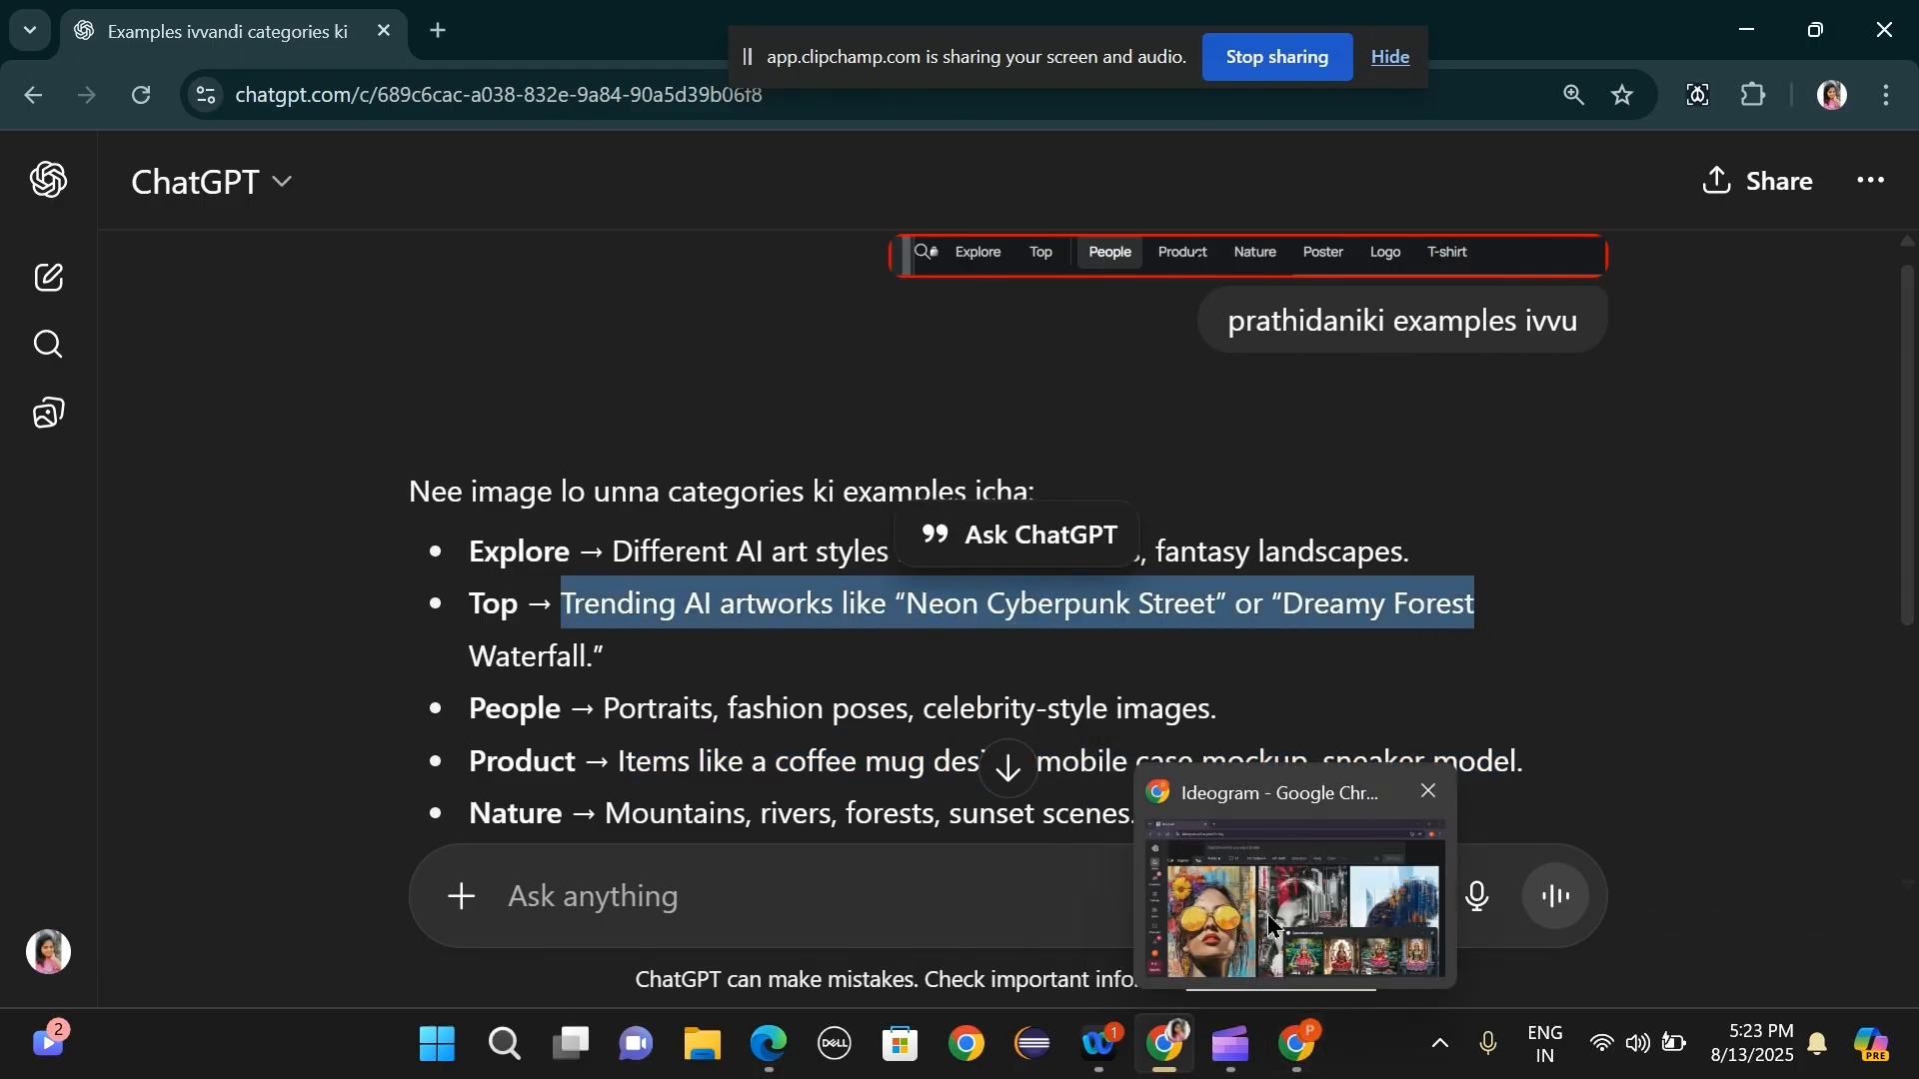
Switch back to Ideogram, paste the copied Top text as the prompt, and remove it again.
{"action": "left_click", "coordinate": [1298, 1044]}
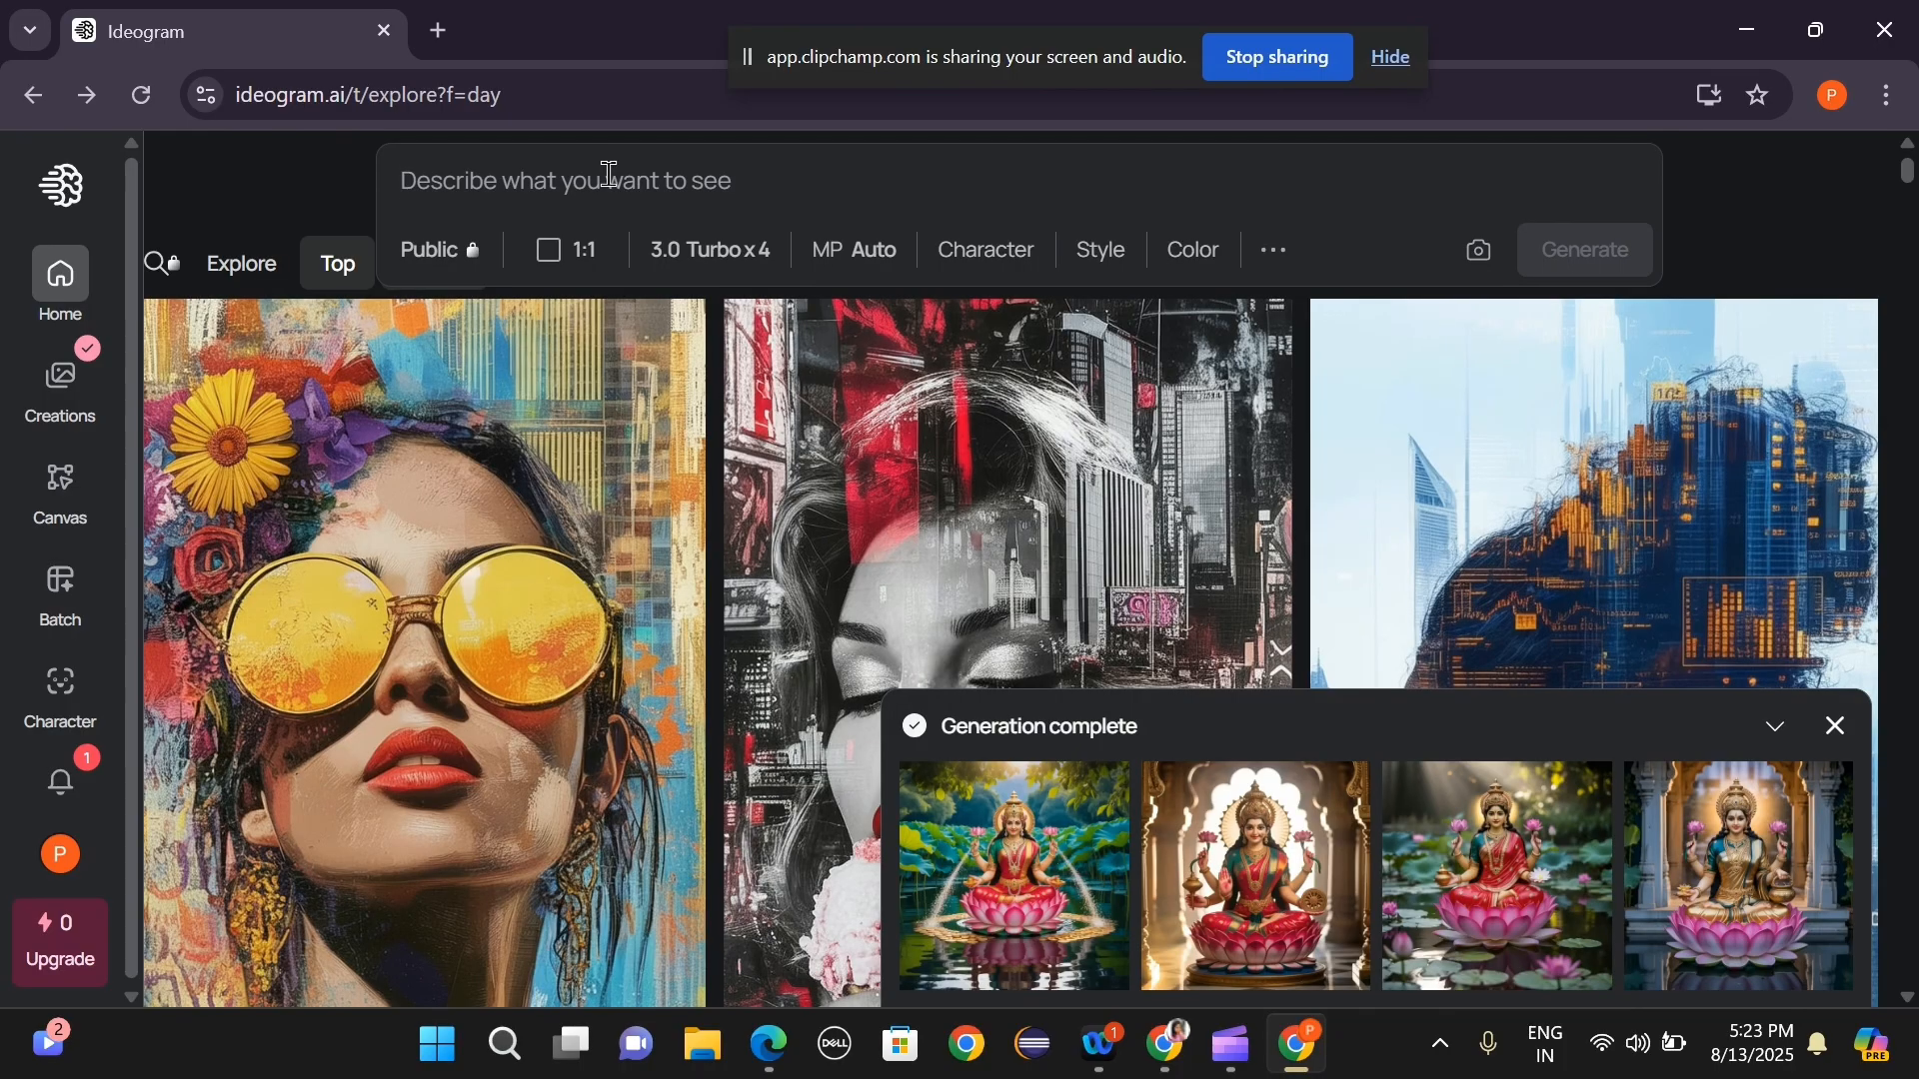
{"action": "key", "text": "ctrl+v"}
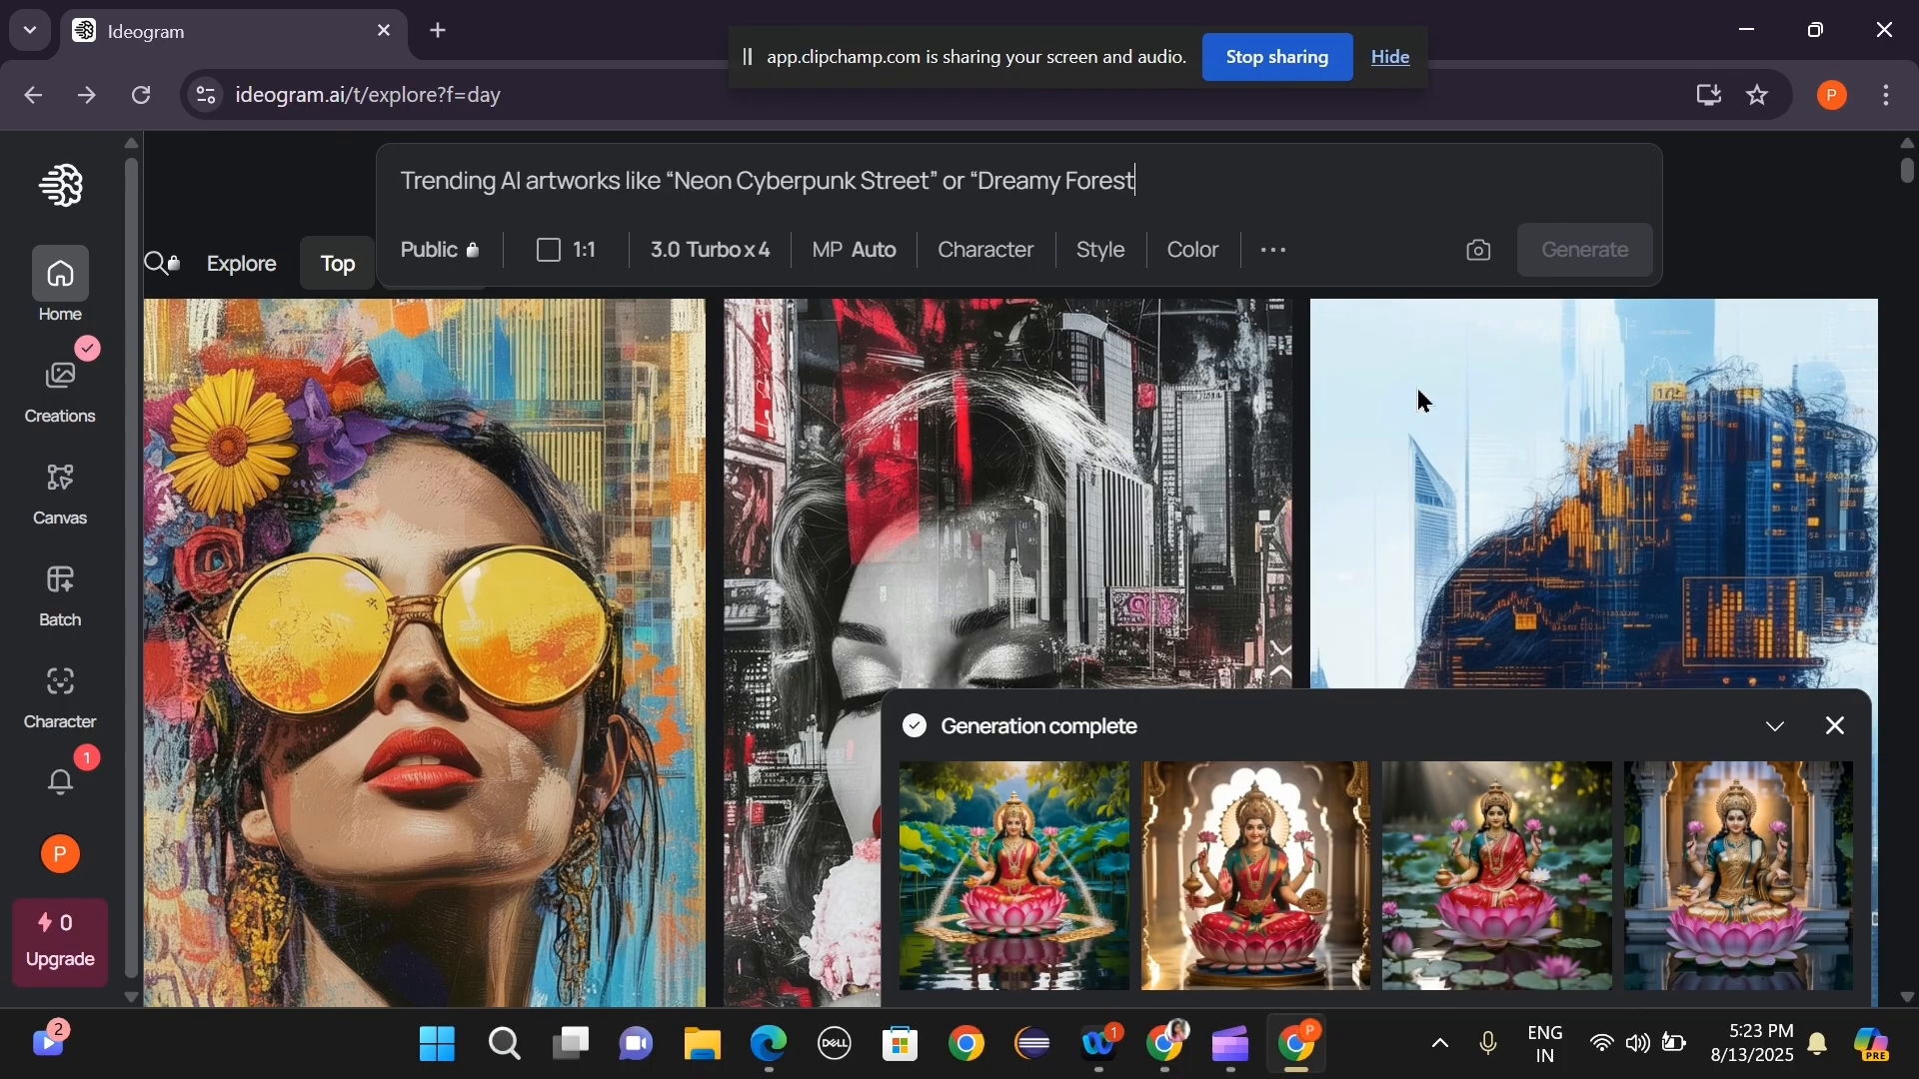
{"action": "left_click_drag", "start_coordinate": [1178, 184], "coordinate": [303, 200]}
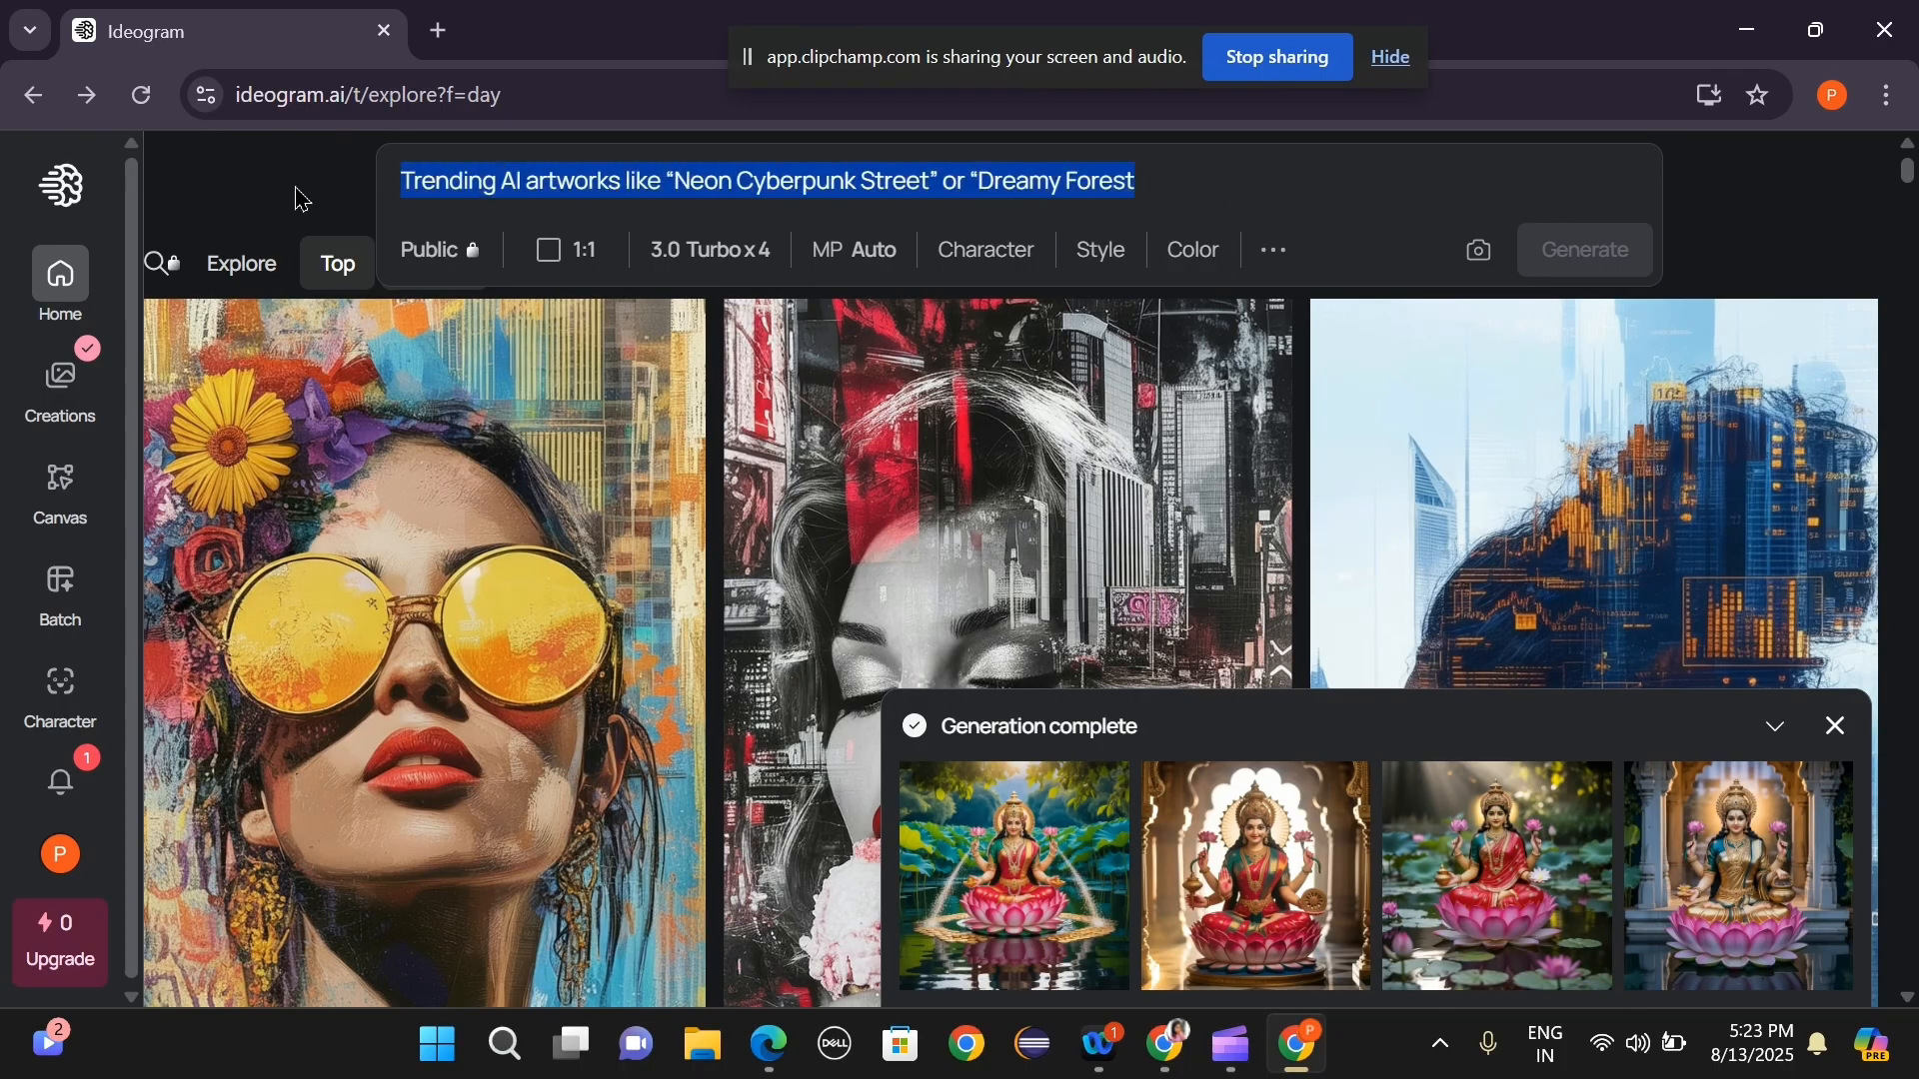
{"action": "key", "text": "BackSpace"}
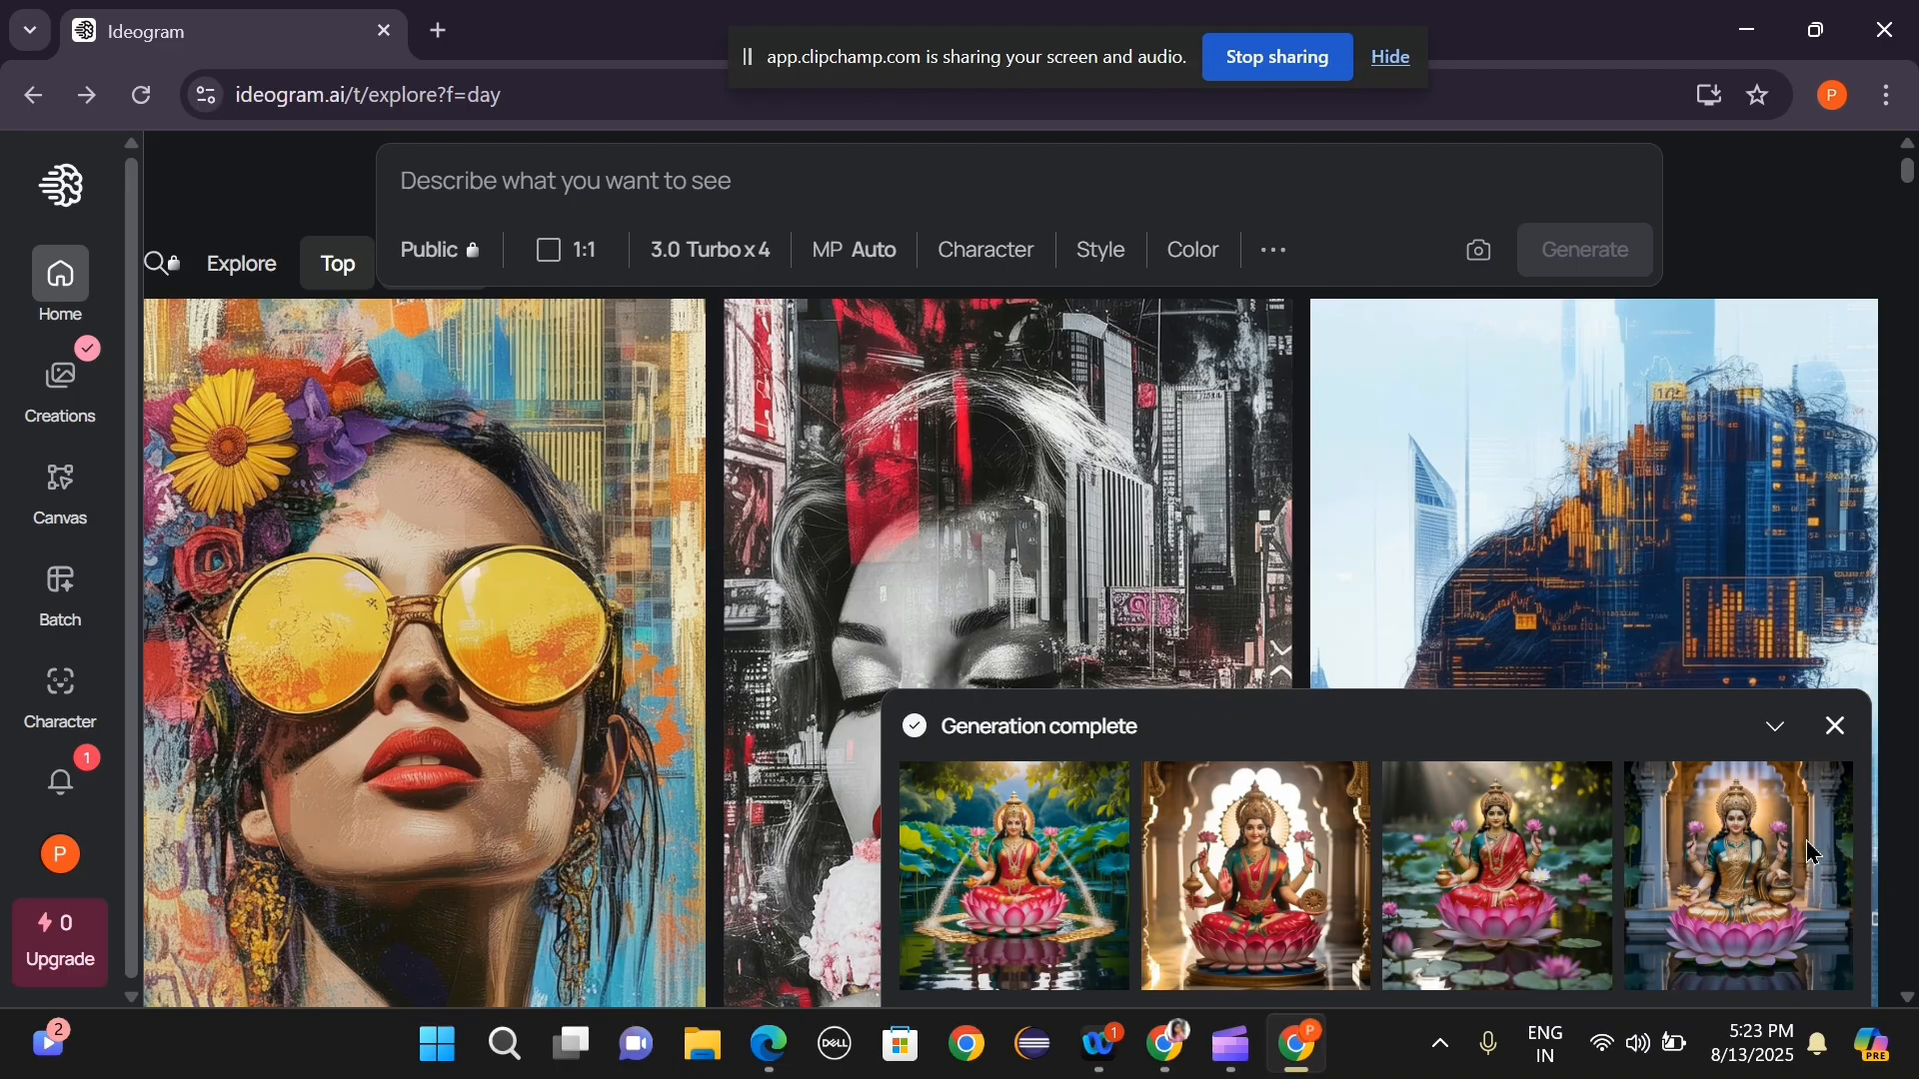
Dismiss the finished goddess generation preview and look over the Top gallery images.
{"action": "left_click", "coordinate": [1827, 731]}
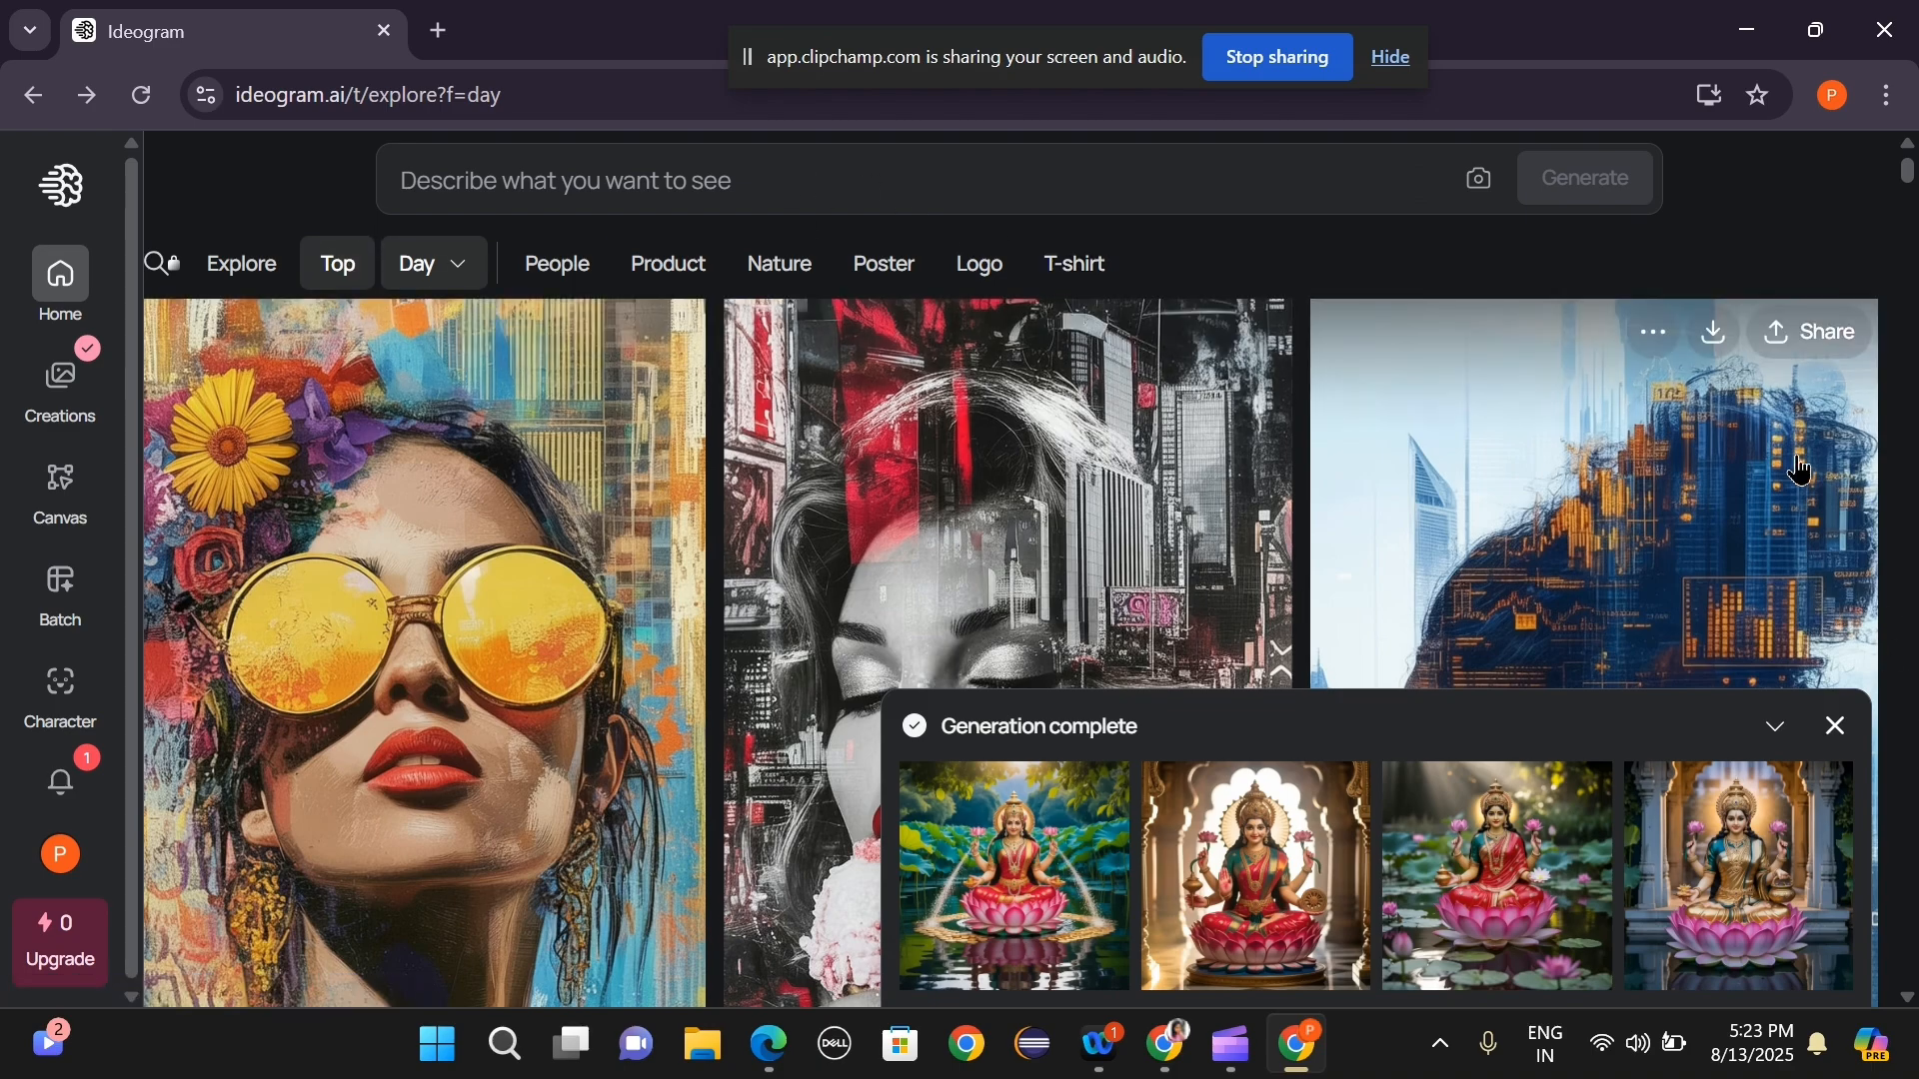
{"action": "left_click", "coordinate": [1836, 726]}
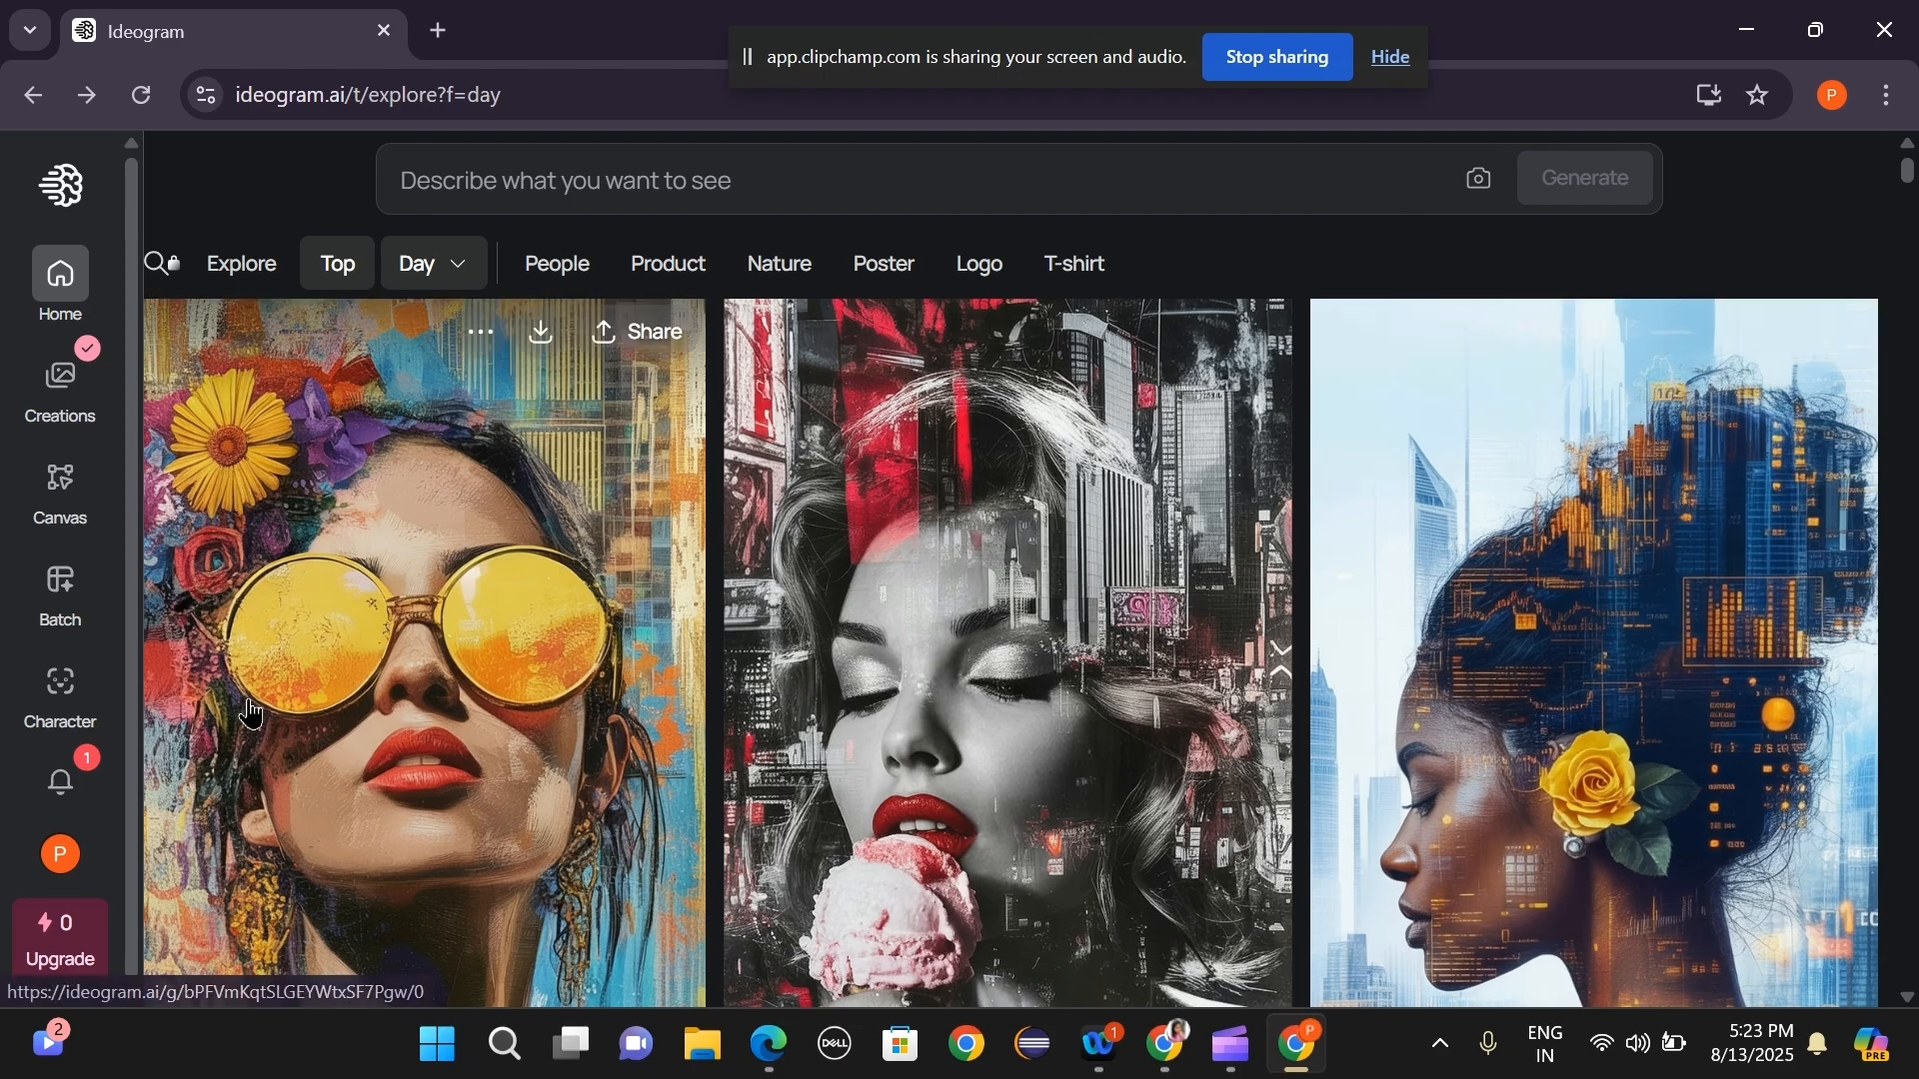
{"action": "scroll", "coordinate": [251, 716], "scroll_direction": "down", "scroll_amount": 5}
{"action": "scroll", "coordinate": [200, 600], "scroll_direction": "up", "scroll_amount": 5}
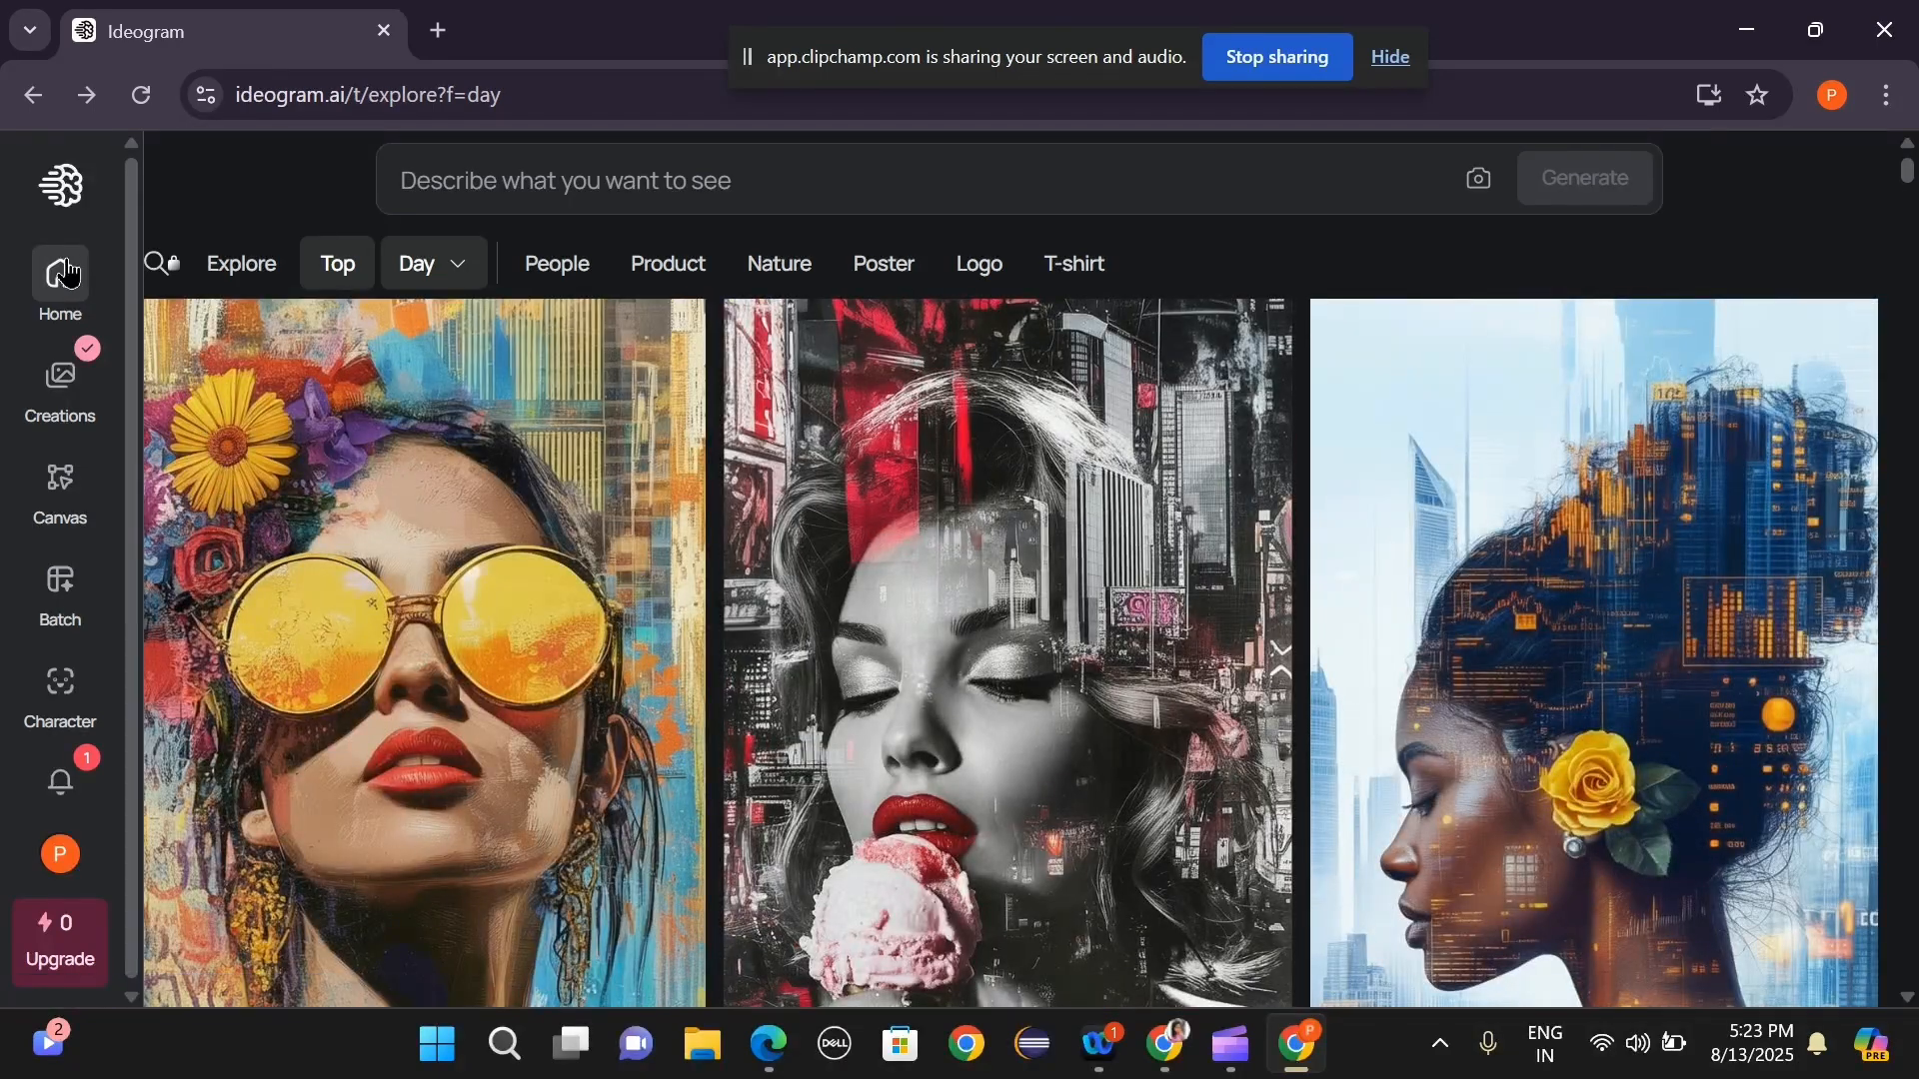
Open the list of own creations and look through all previously generated images.
{"action": "left_click", "coordinate": [64, 405]}
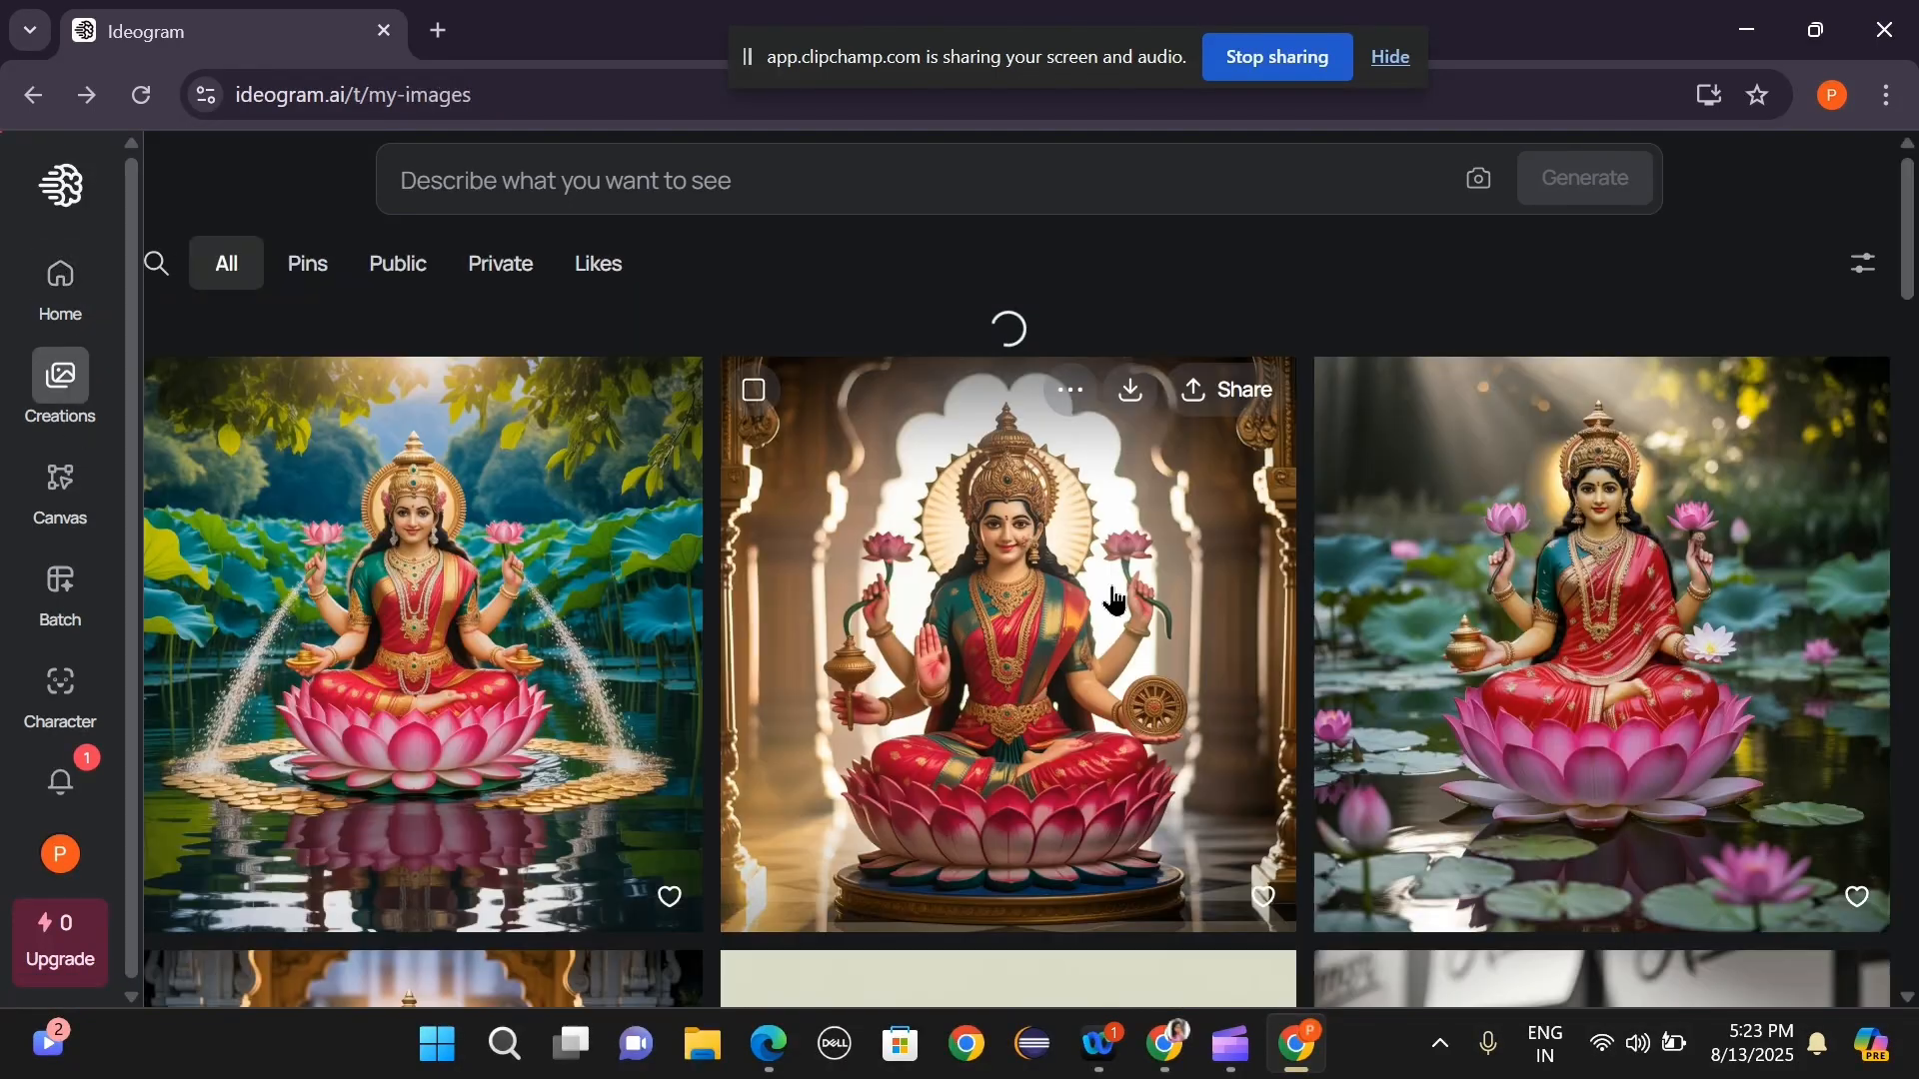
{"action": "scroll", "coordinate": [1116, 600], "scroll_direction": "down", "scroll_amount": 20}
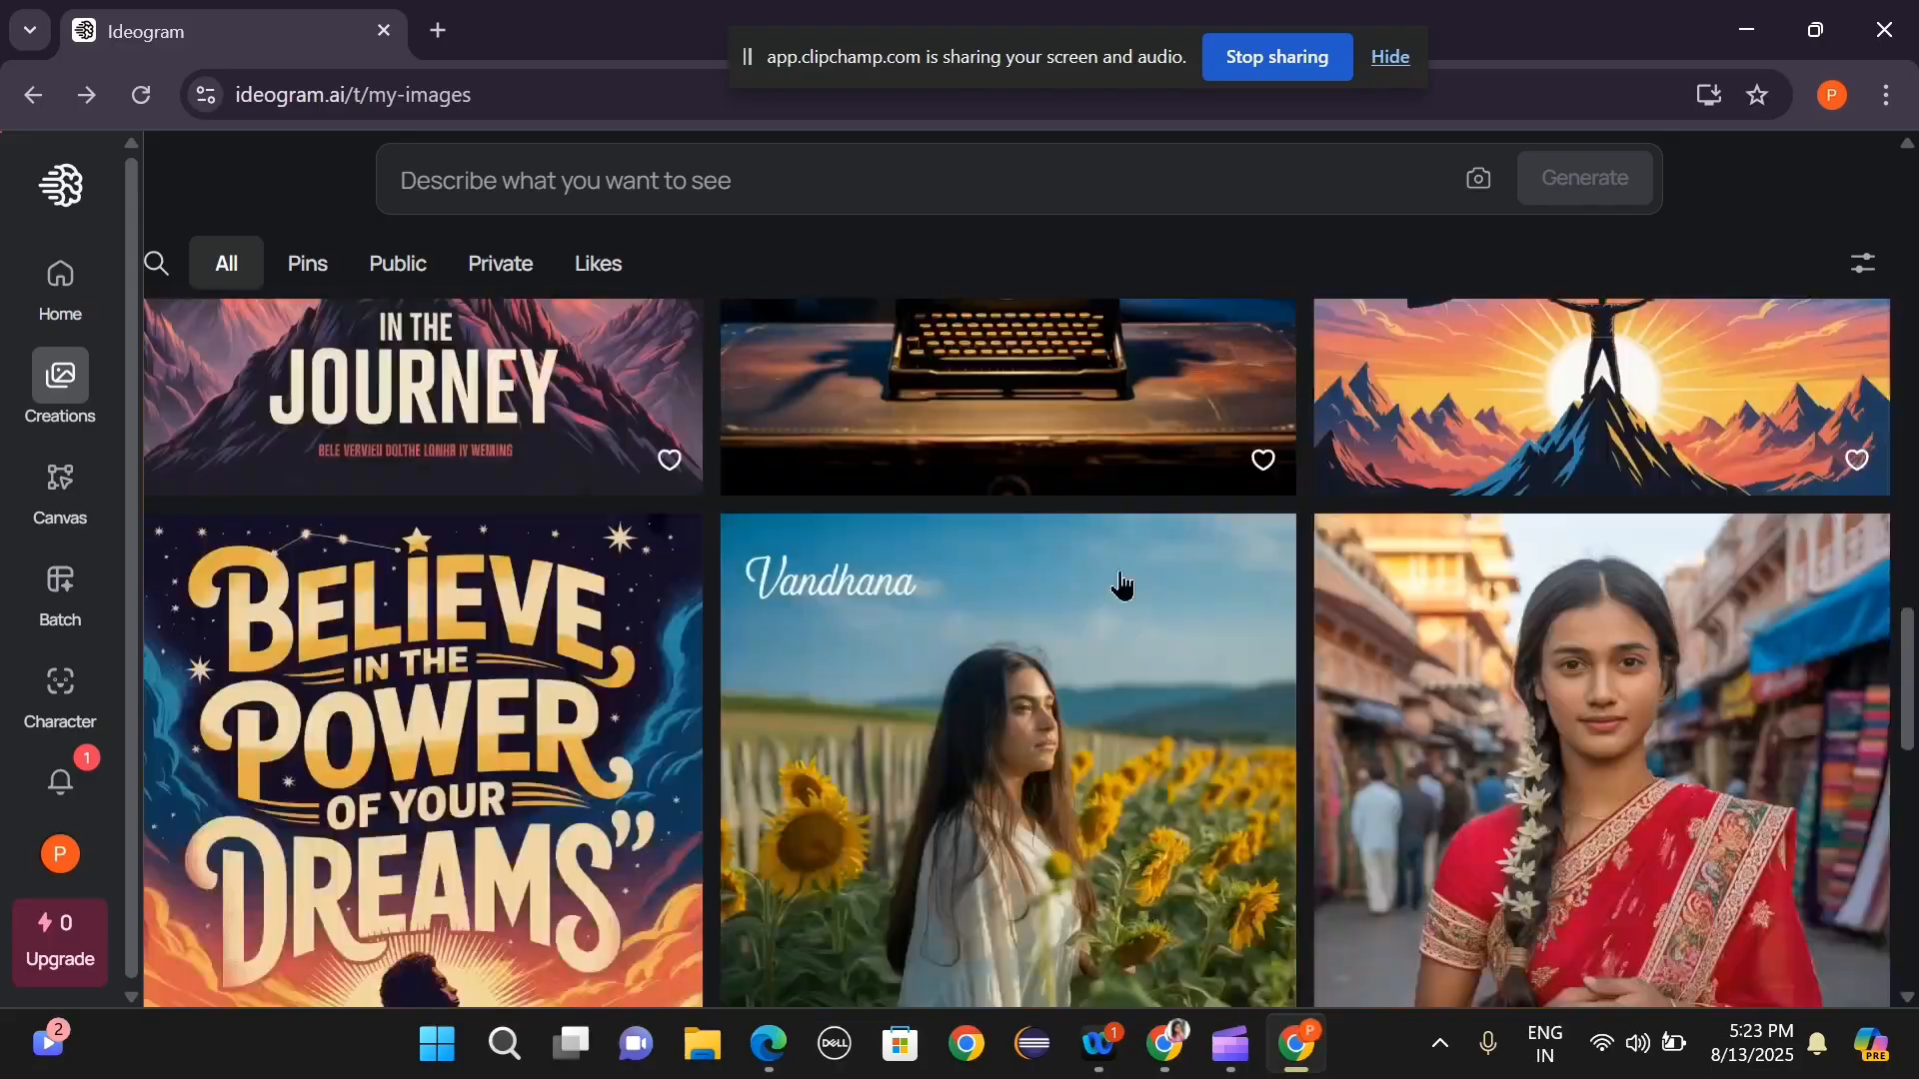
{"action": "scroll", "coordinate": [1122, 585], "scroll_direction": "down", "scroll_amount": 15}
{"action": "scroll", "coordinate": [1122, 585], "scroll_direction": "up", "scroll_amount": 9}
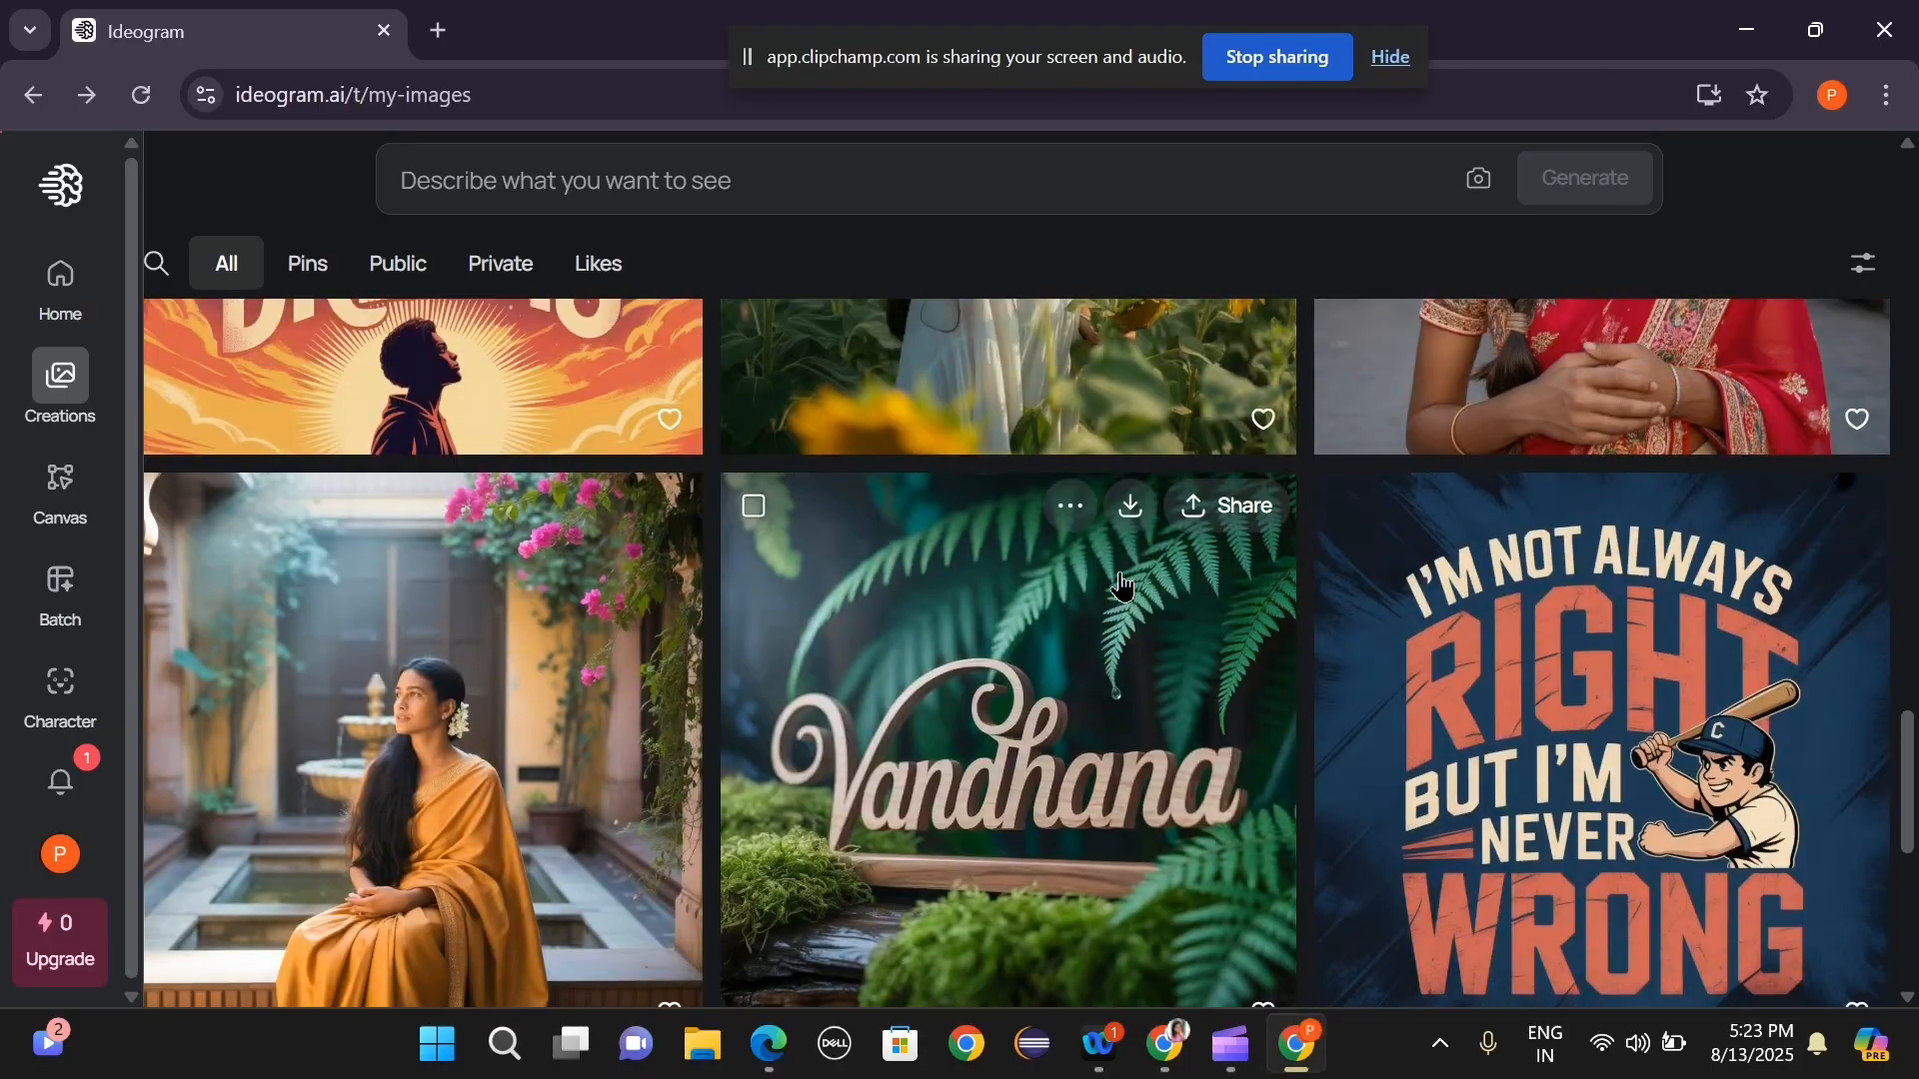
Open a new canvas, dismiss its introduction, and enter the prompt "A girl sitting in the laptop".
{"action": "scroll", "coordinate": [1121, 584], "scroll_direction": "up", "scroll_amount": 5}
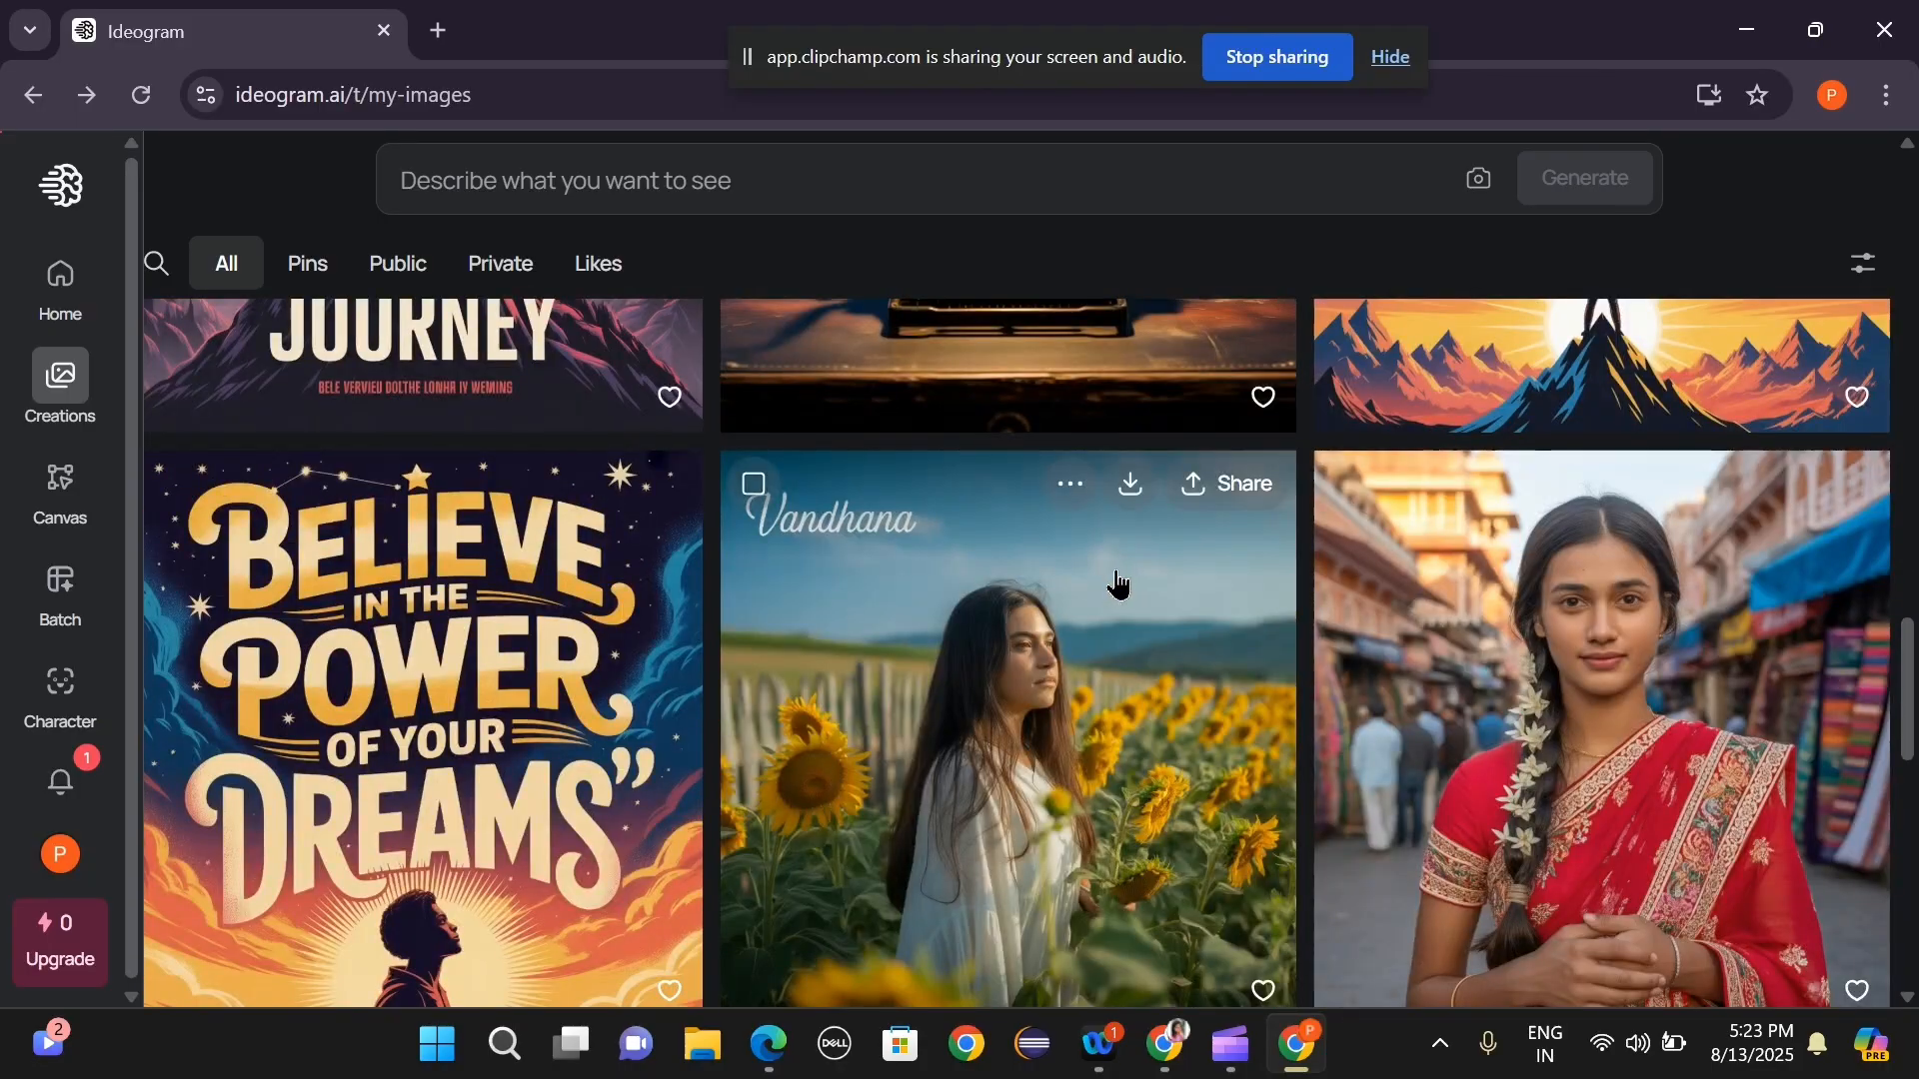
{"action": "left_click", "coordinate": [64, 540]}
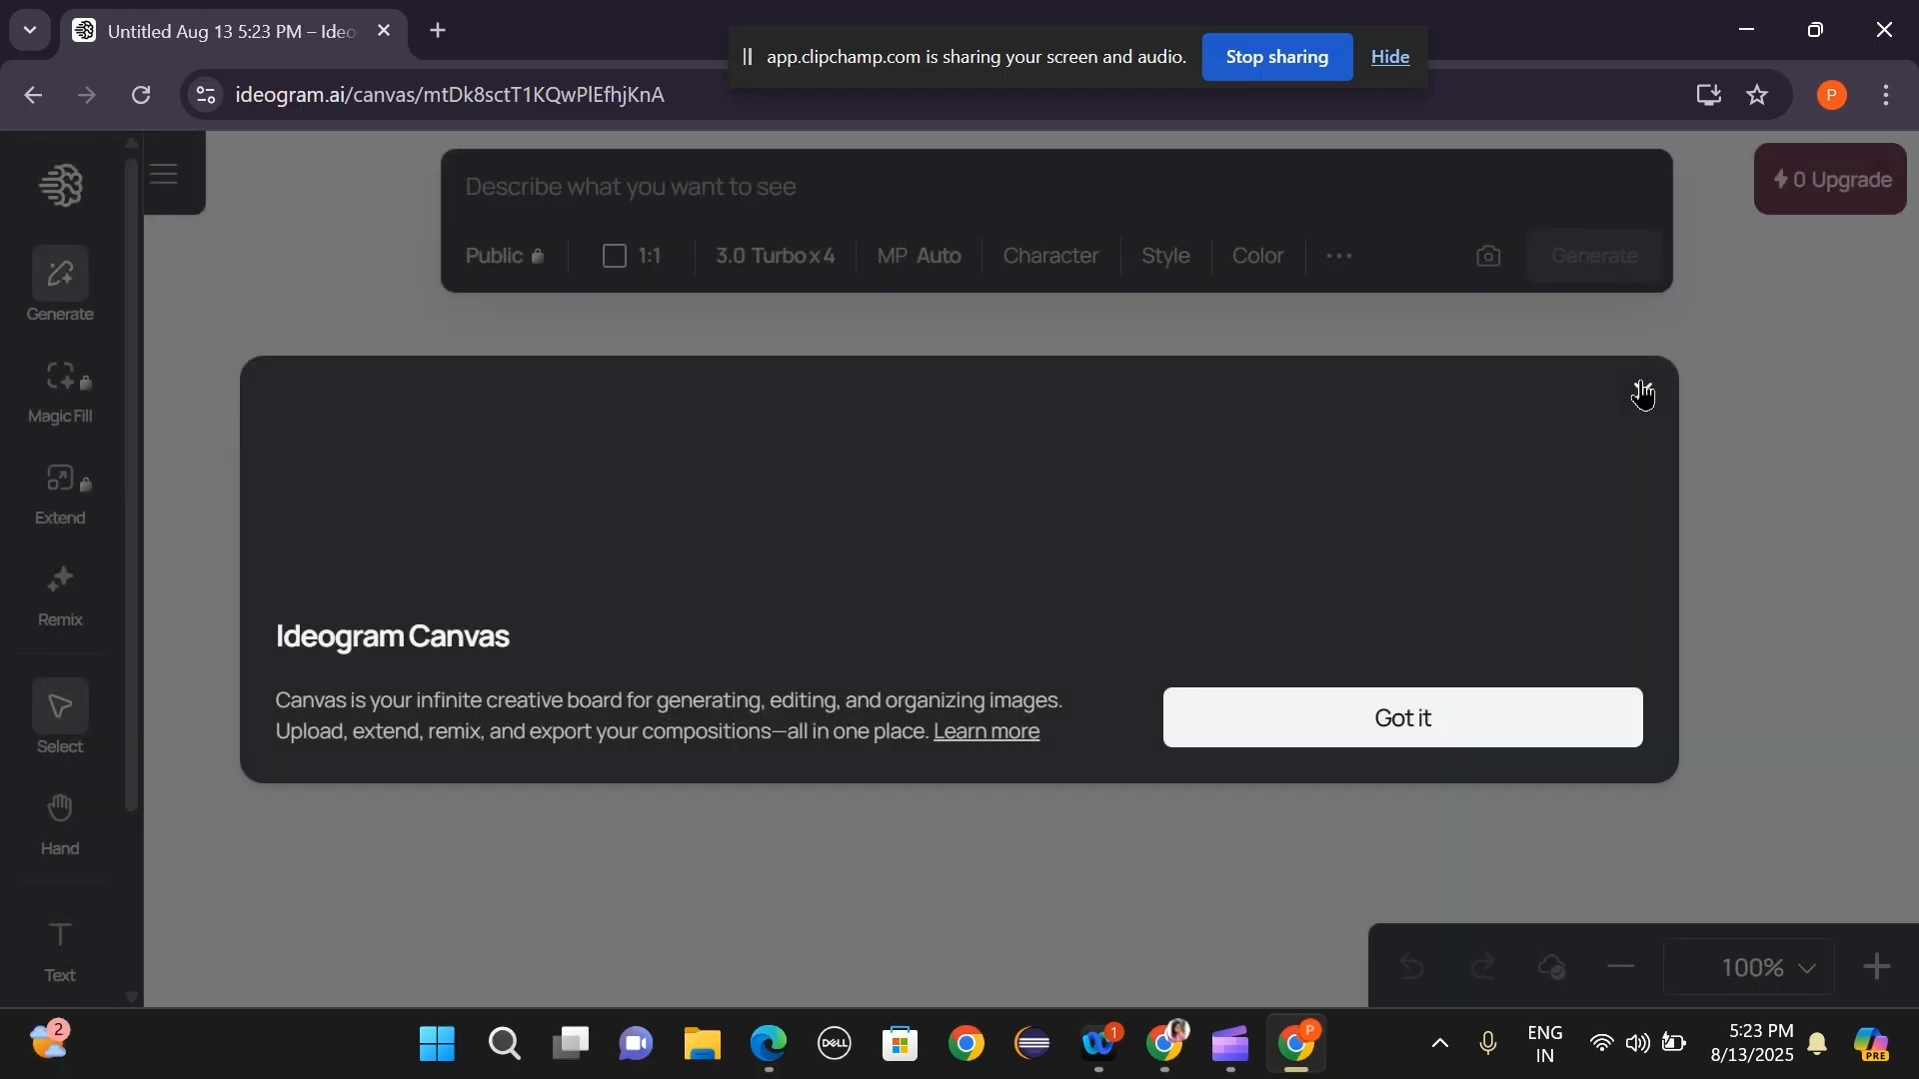
{"action": "left_click", "coordinate": [1645, 395]}
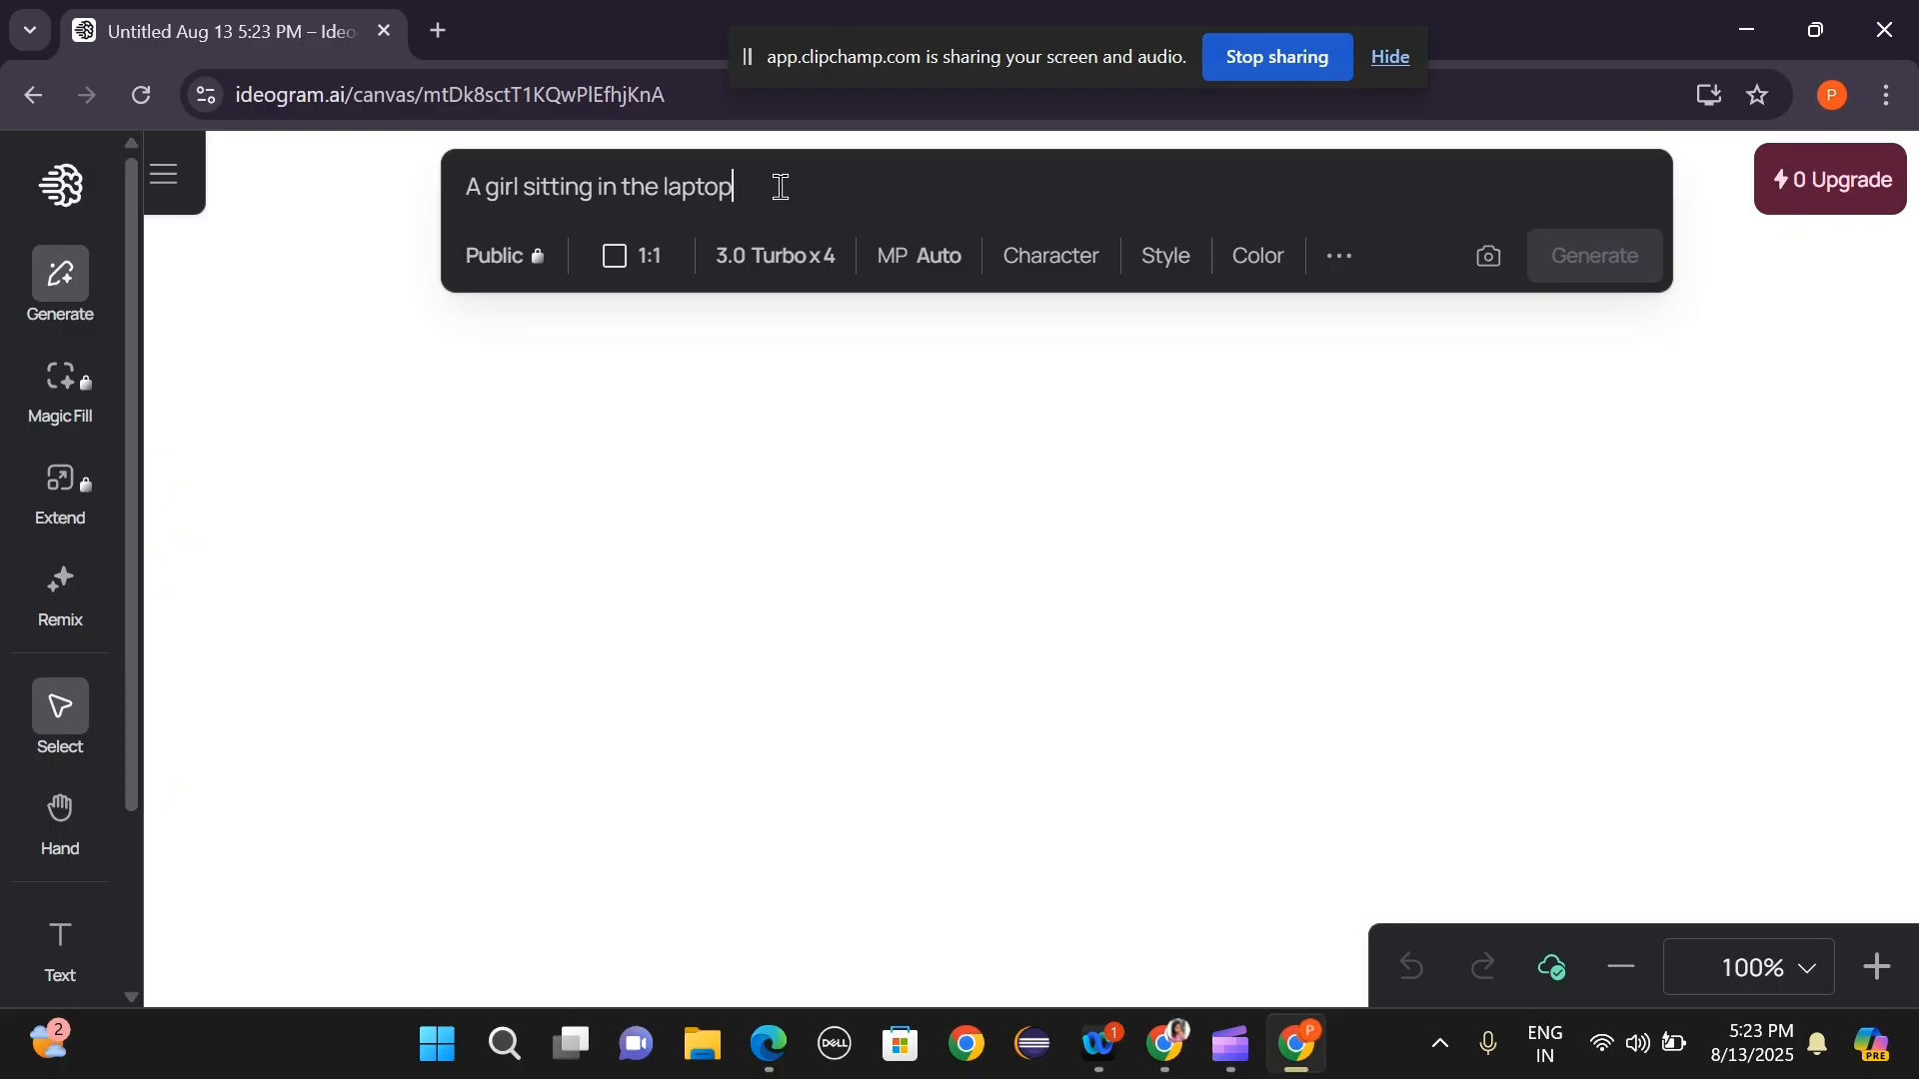
{"action": "key", "text": "Escape"}
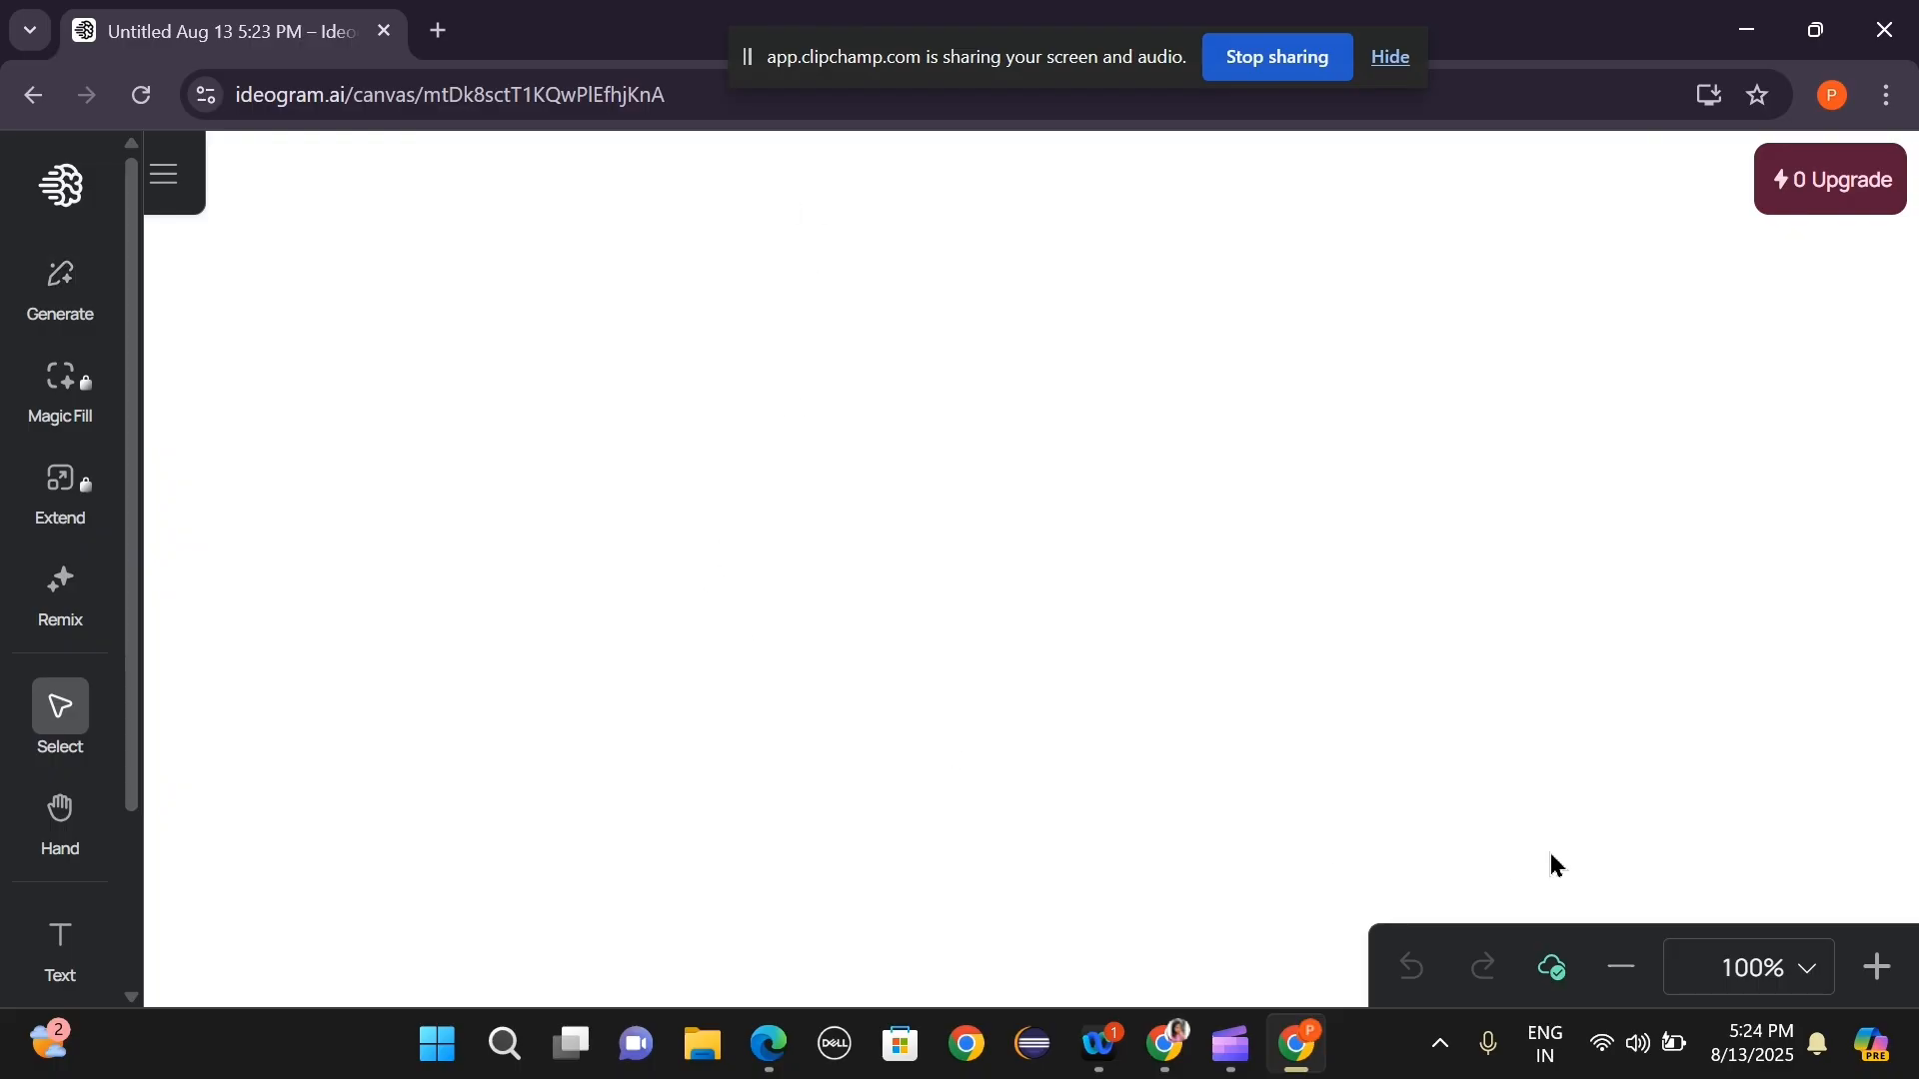
Zoom the canvas to 120%, try to generate an image from the existing prompt, and return to the Select tool.
{"action": "left_click", "coordinate": [1875, 989]}
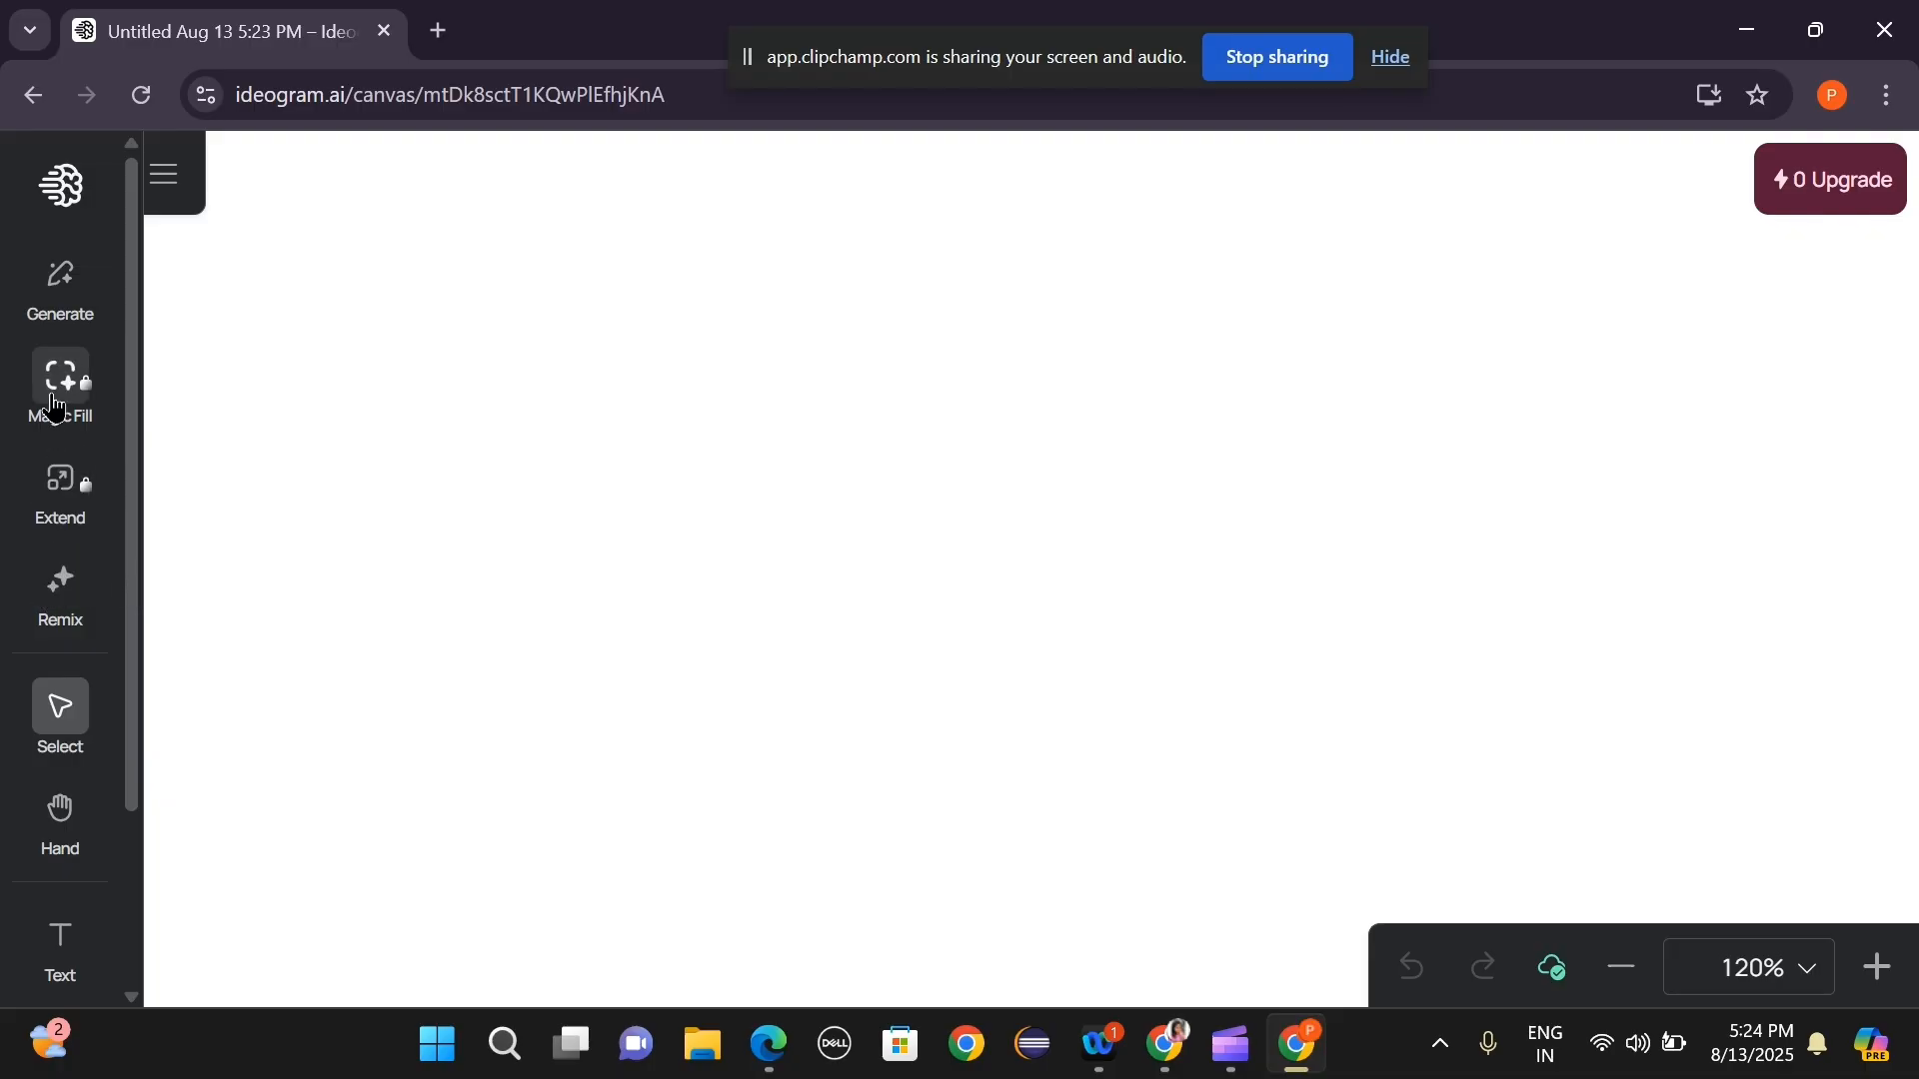
{"action": "left_click", "coordinate": [42, 306]}
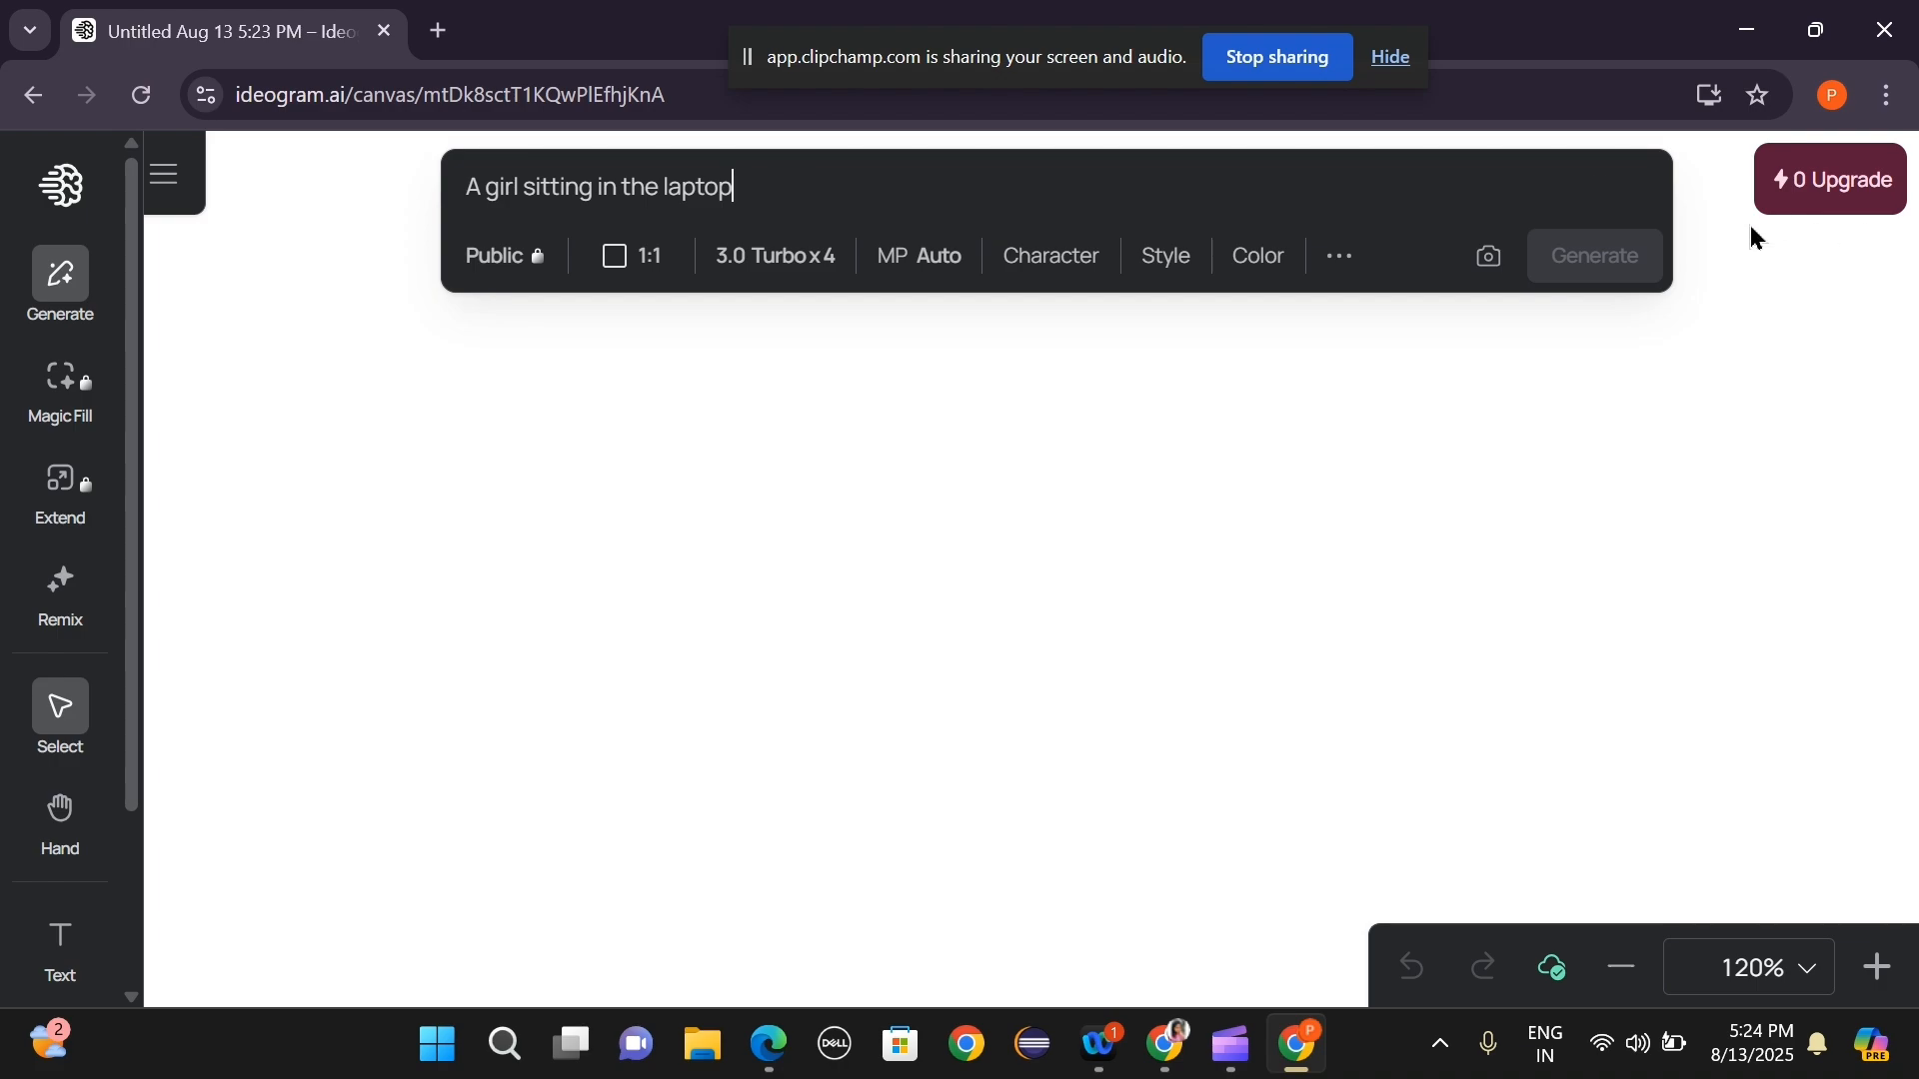
{"action": "left_click", "coordinate": [1557, 266]}
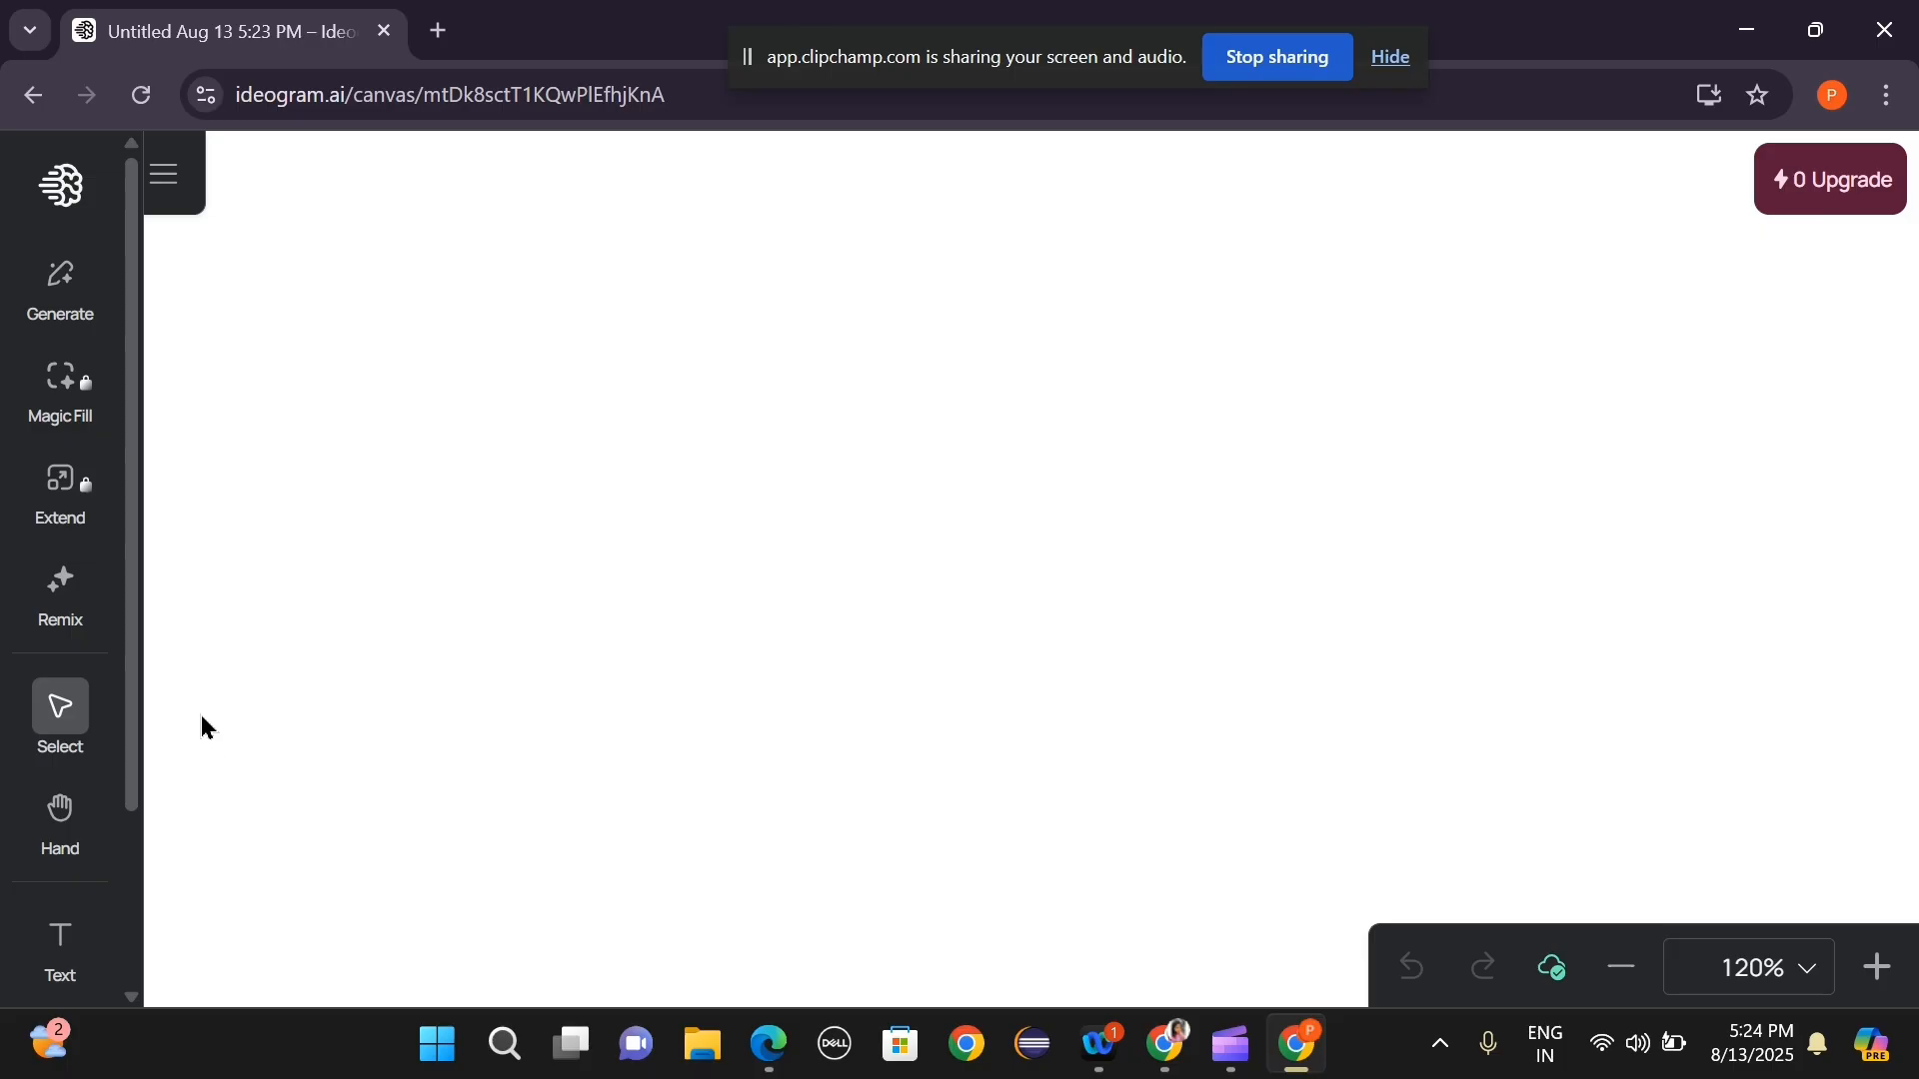
{"action": "left_click", "coordinate": [86, 729]}
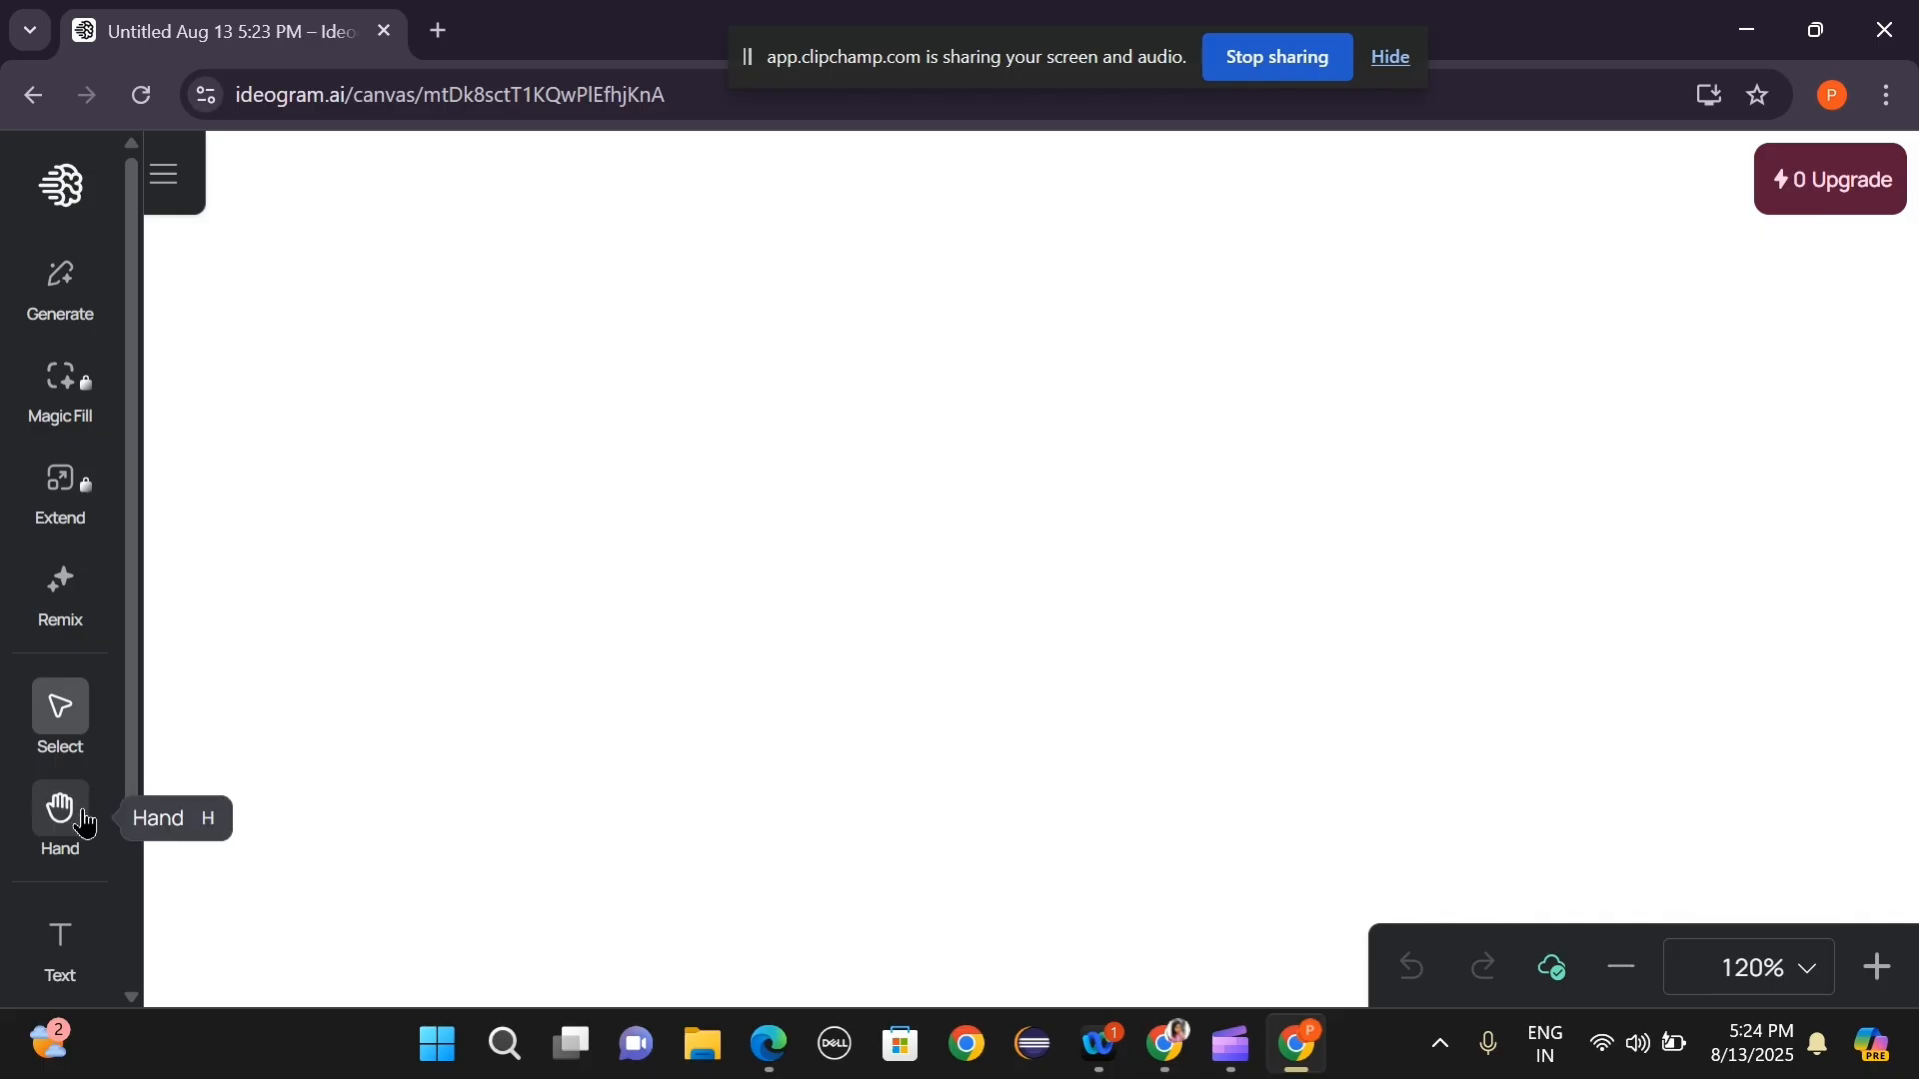
Activate the Text tool, try to upload an image to the canvas, and dismiss the Plus plan offer.
{"action": "scroll", "coordinate": [88, 820], "scroll_direction": "down", "scroll_amount": 3}
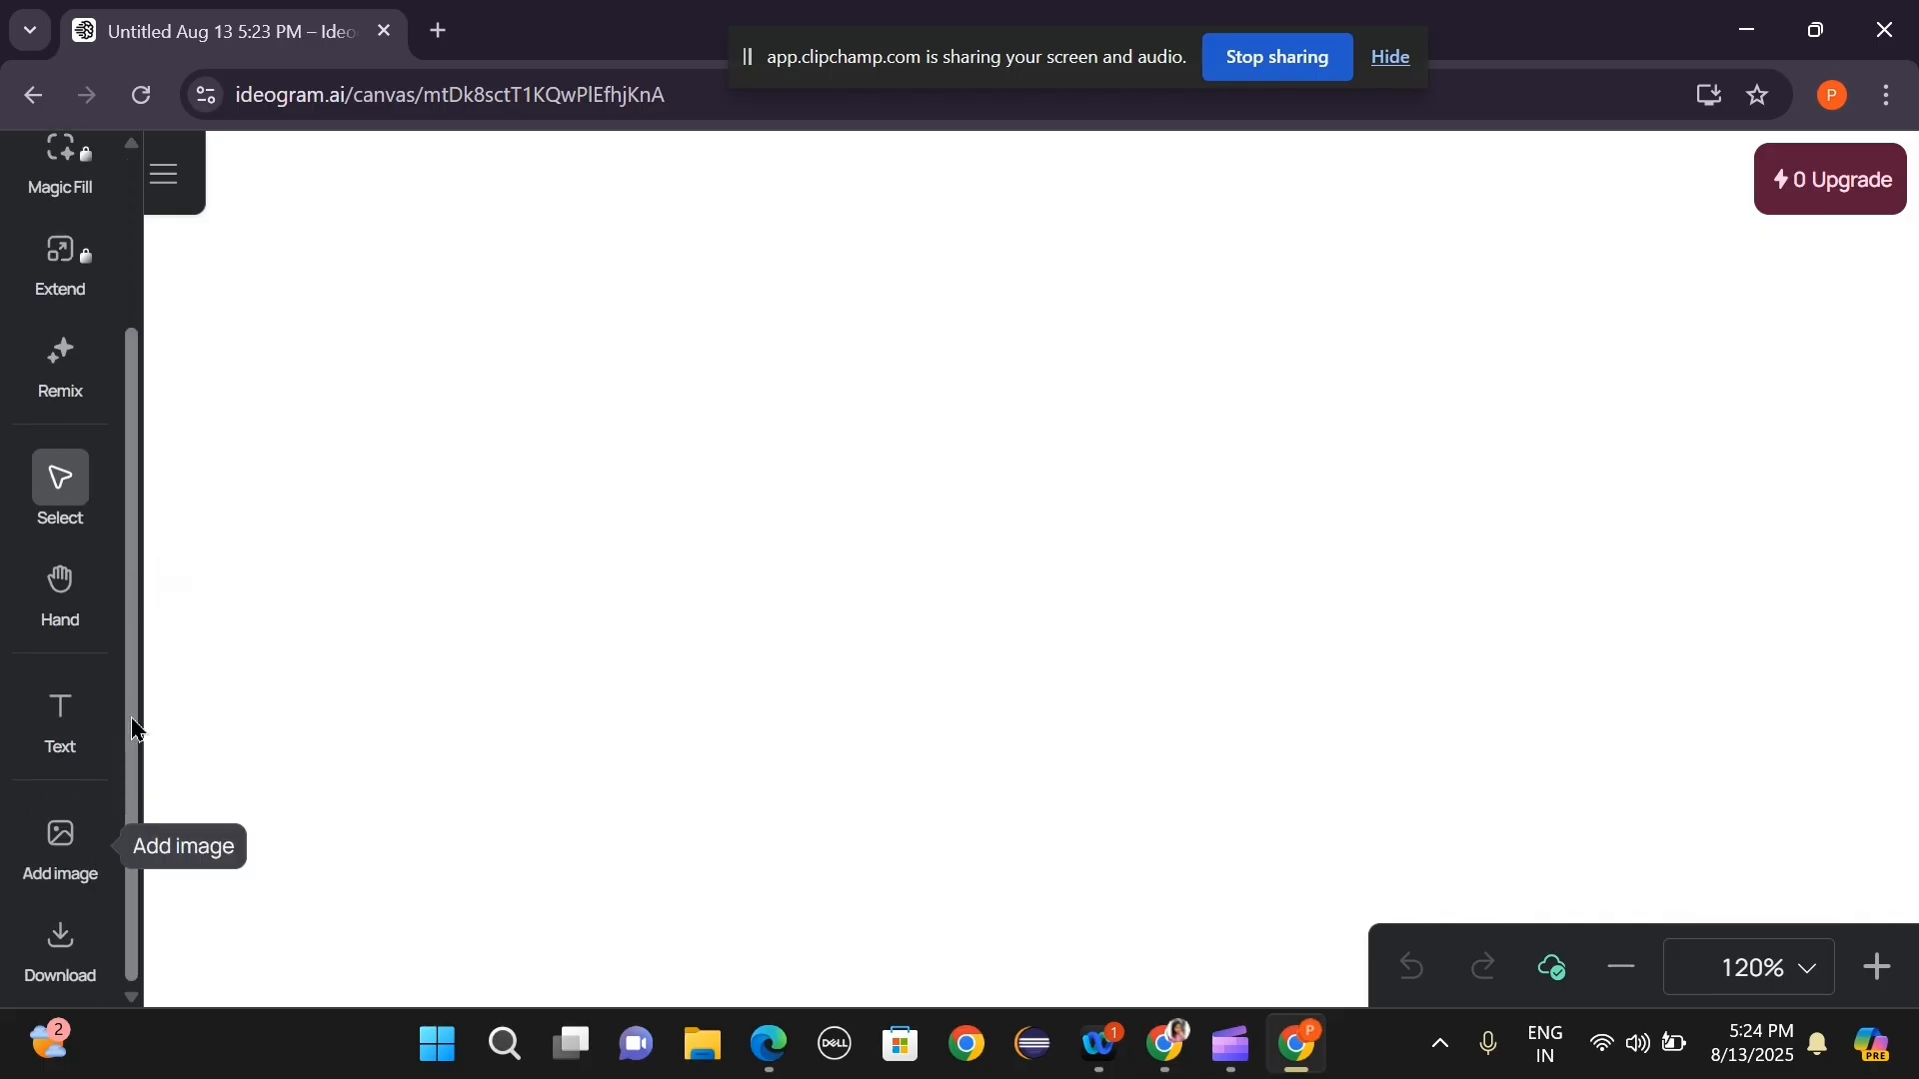
{"action": "left_click", "coordinate": [80, 729]}
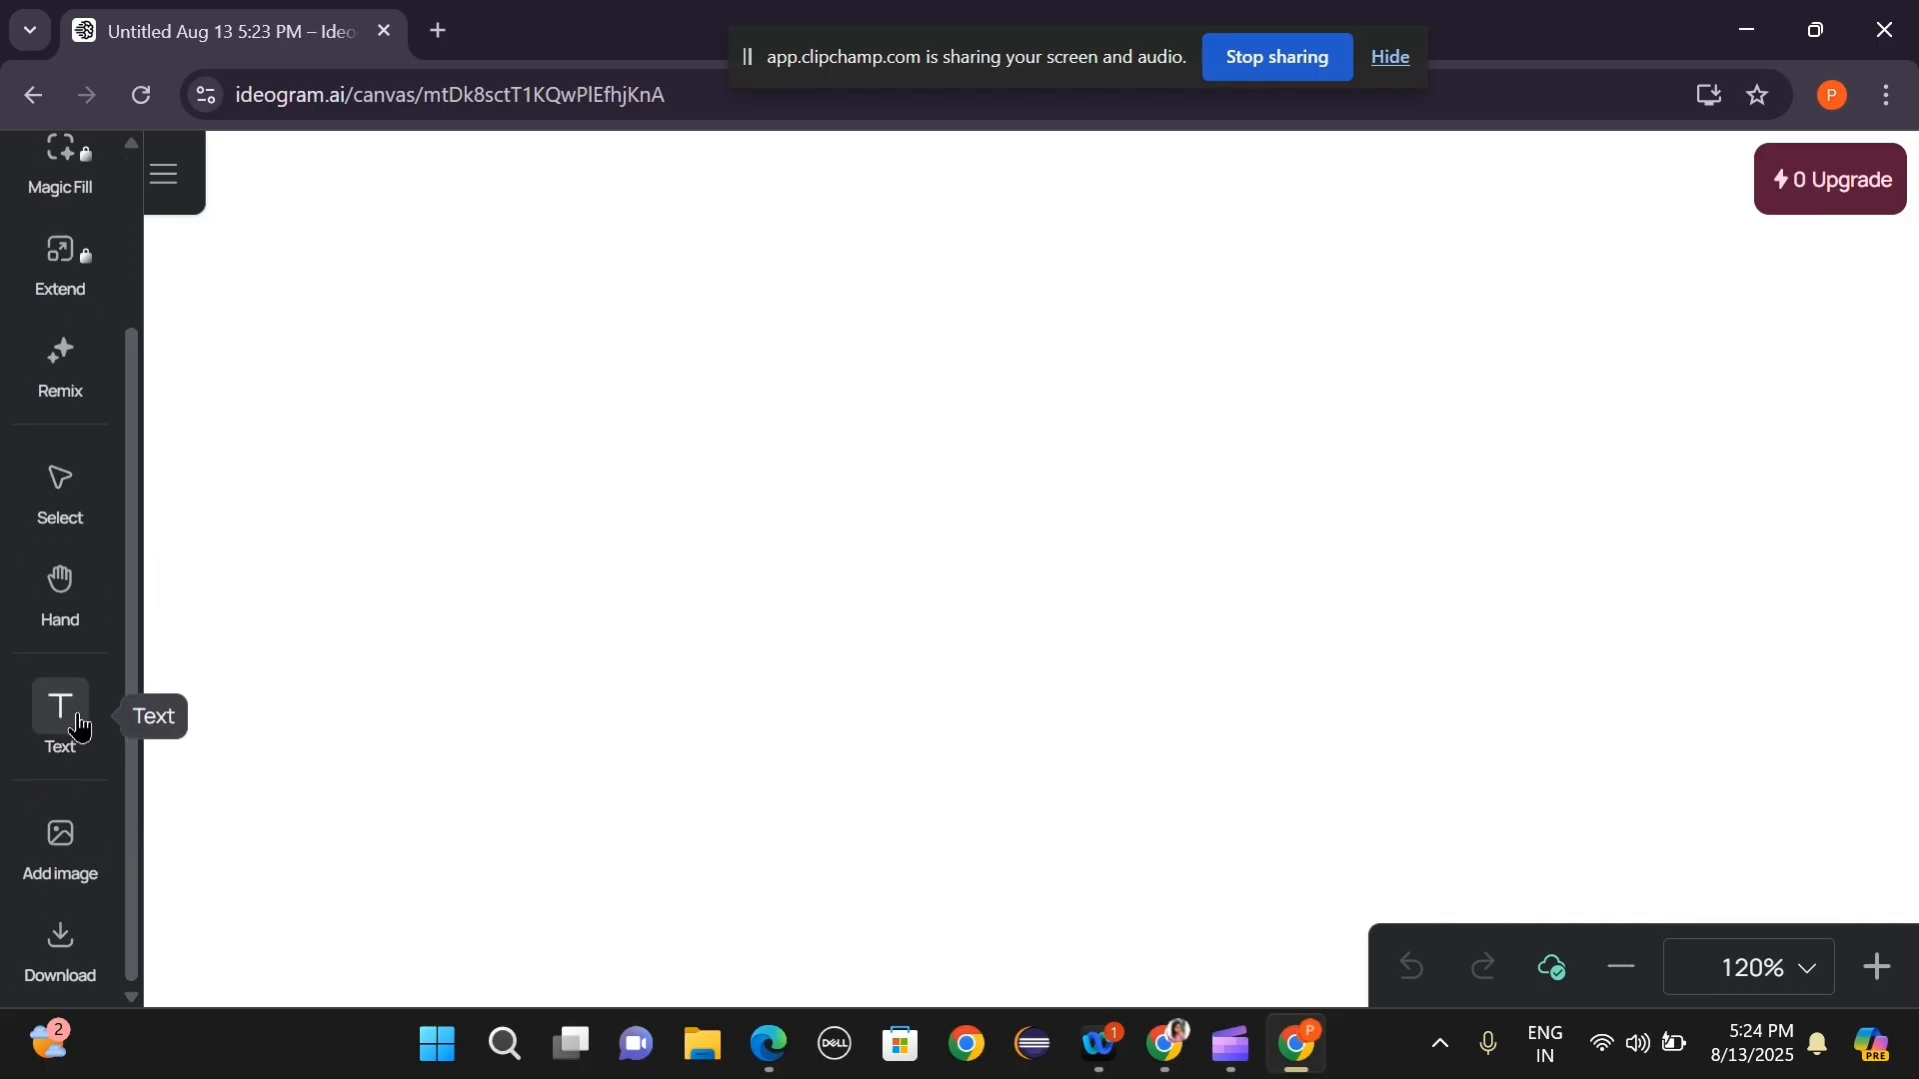
{"action": "left_click", "coordinate": [52, 864]}
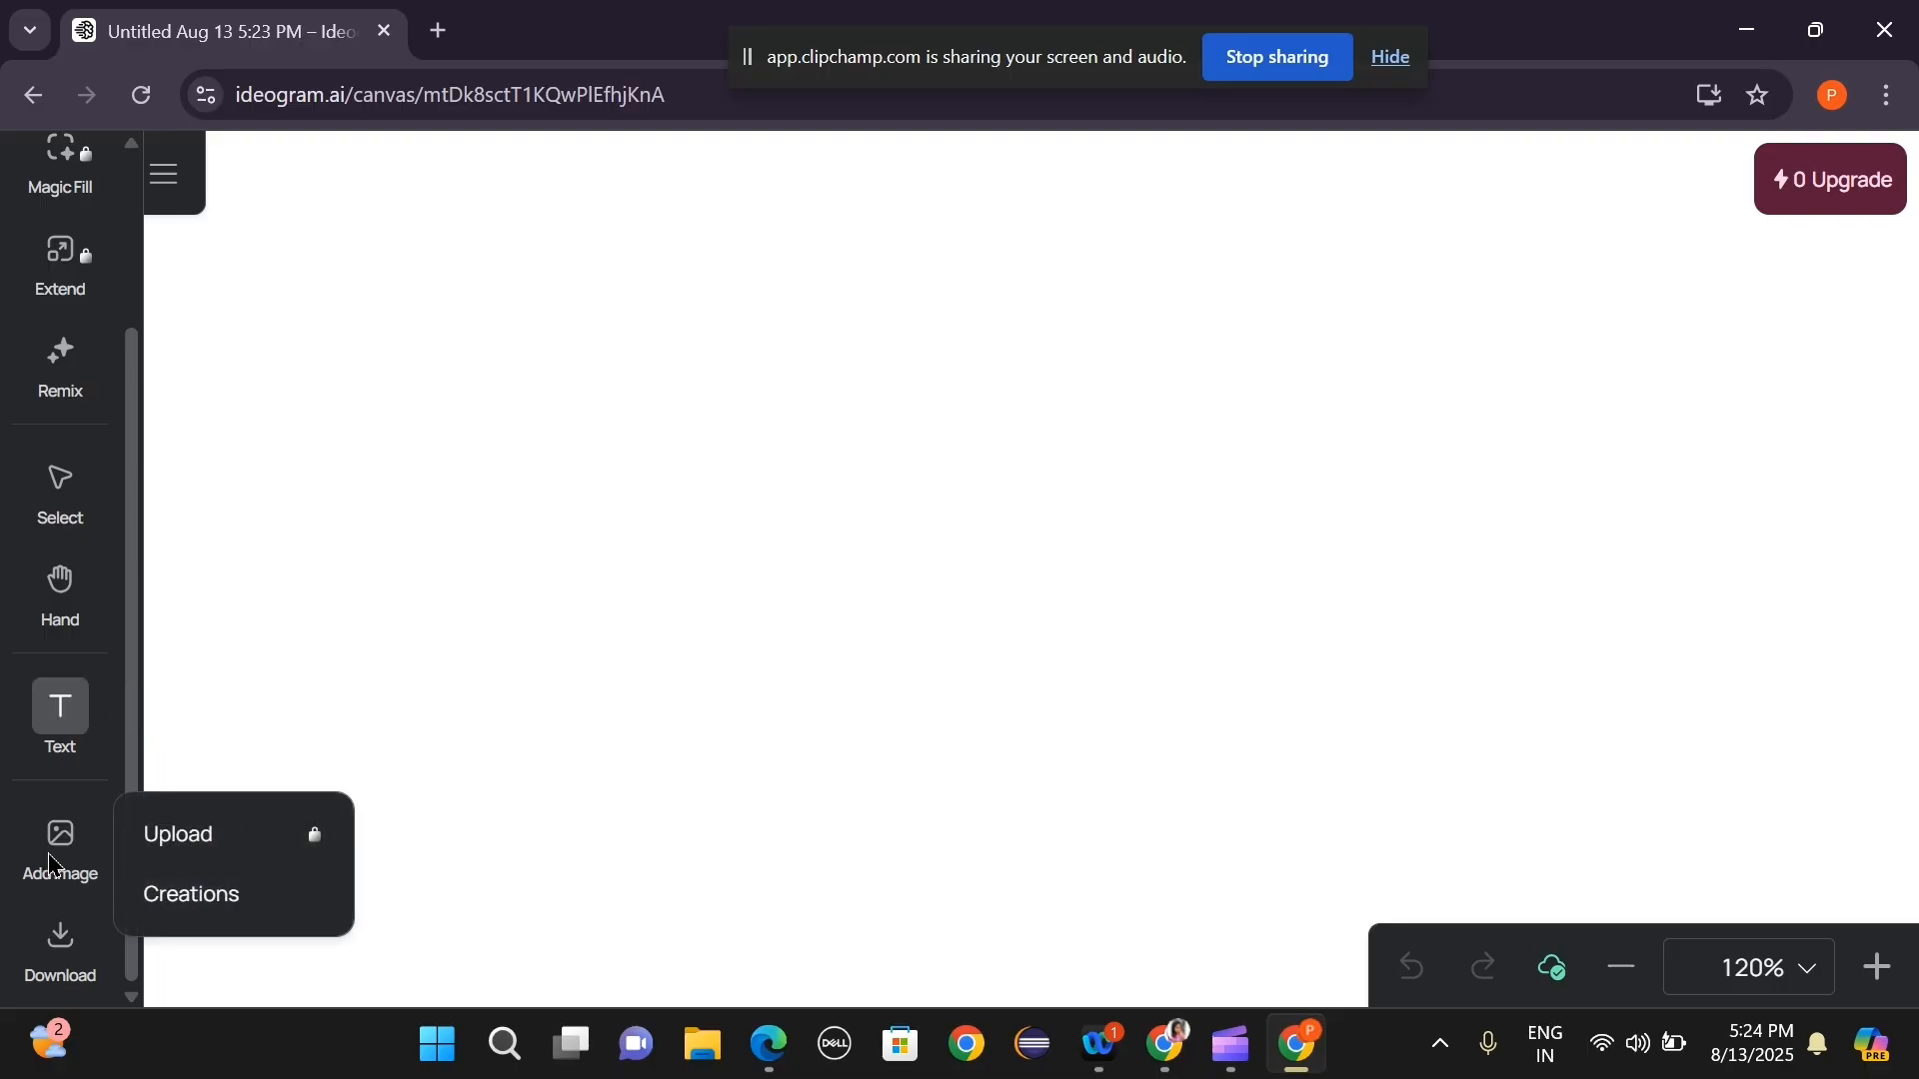
{"action": "left_click", "coordinate": [221, 852]}
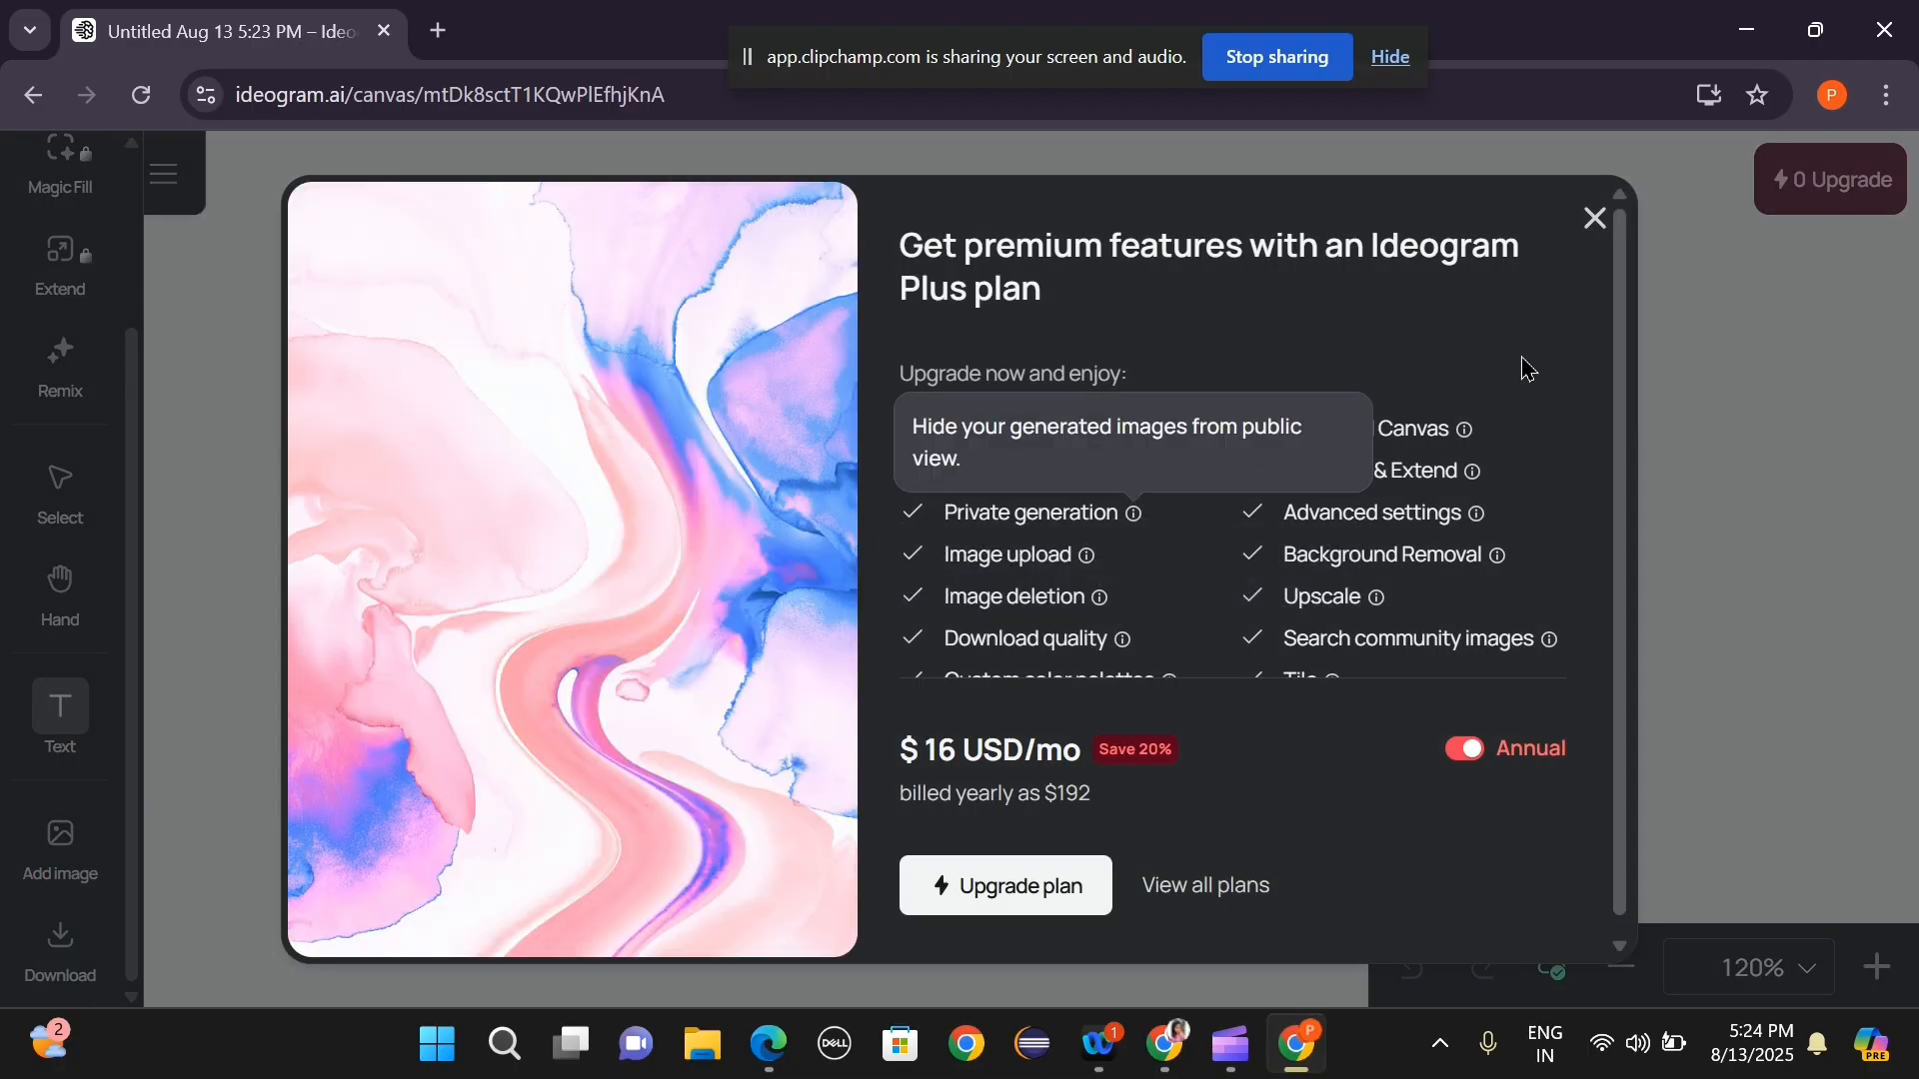
{"action": "left_click", "coordinate": [1590, 240]}
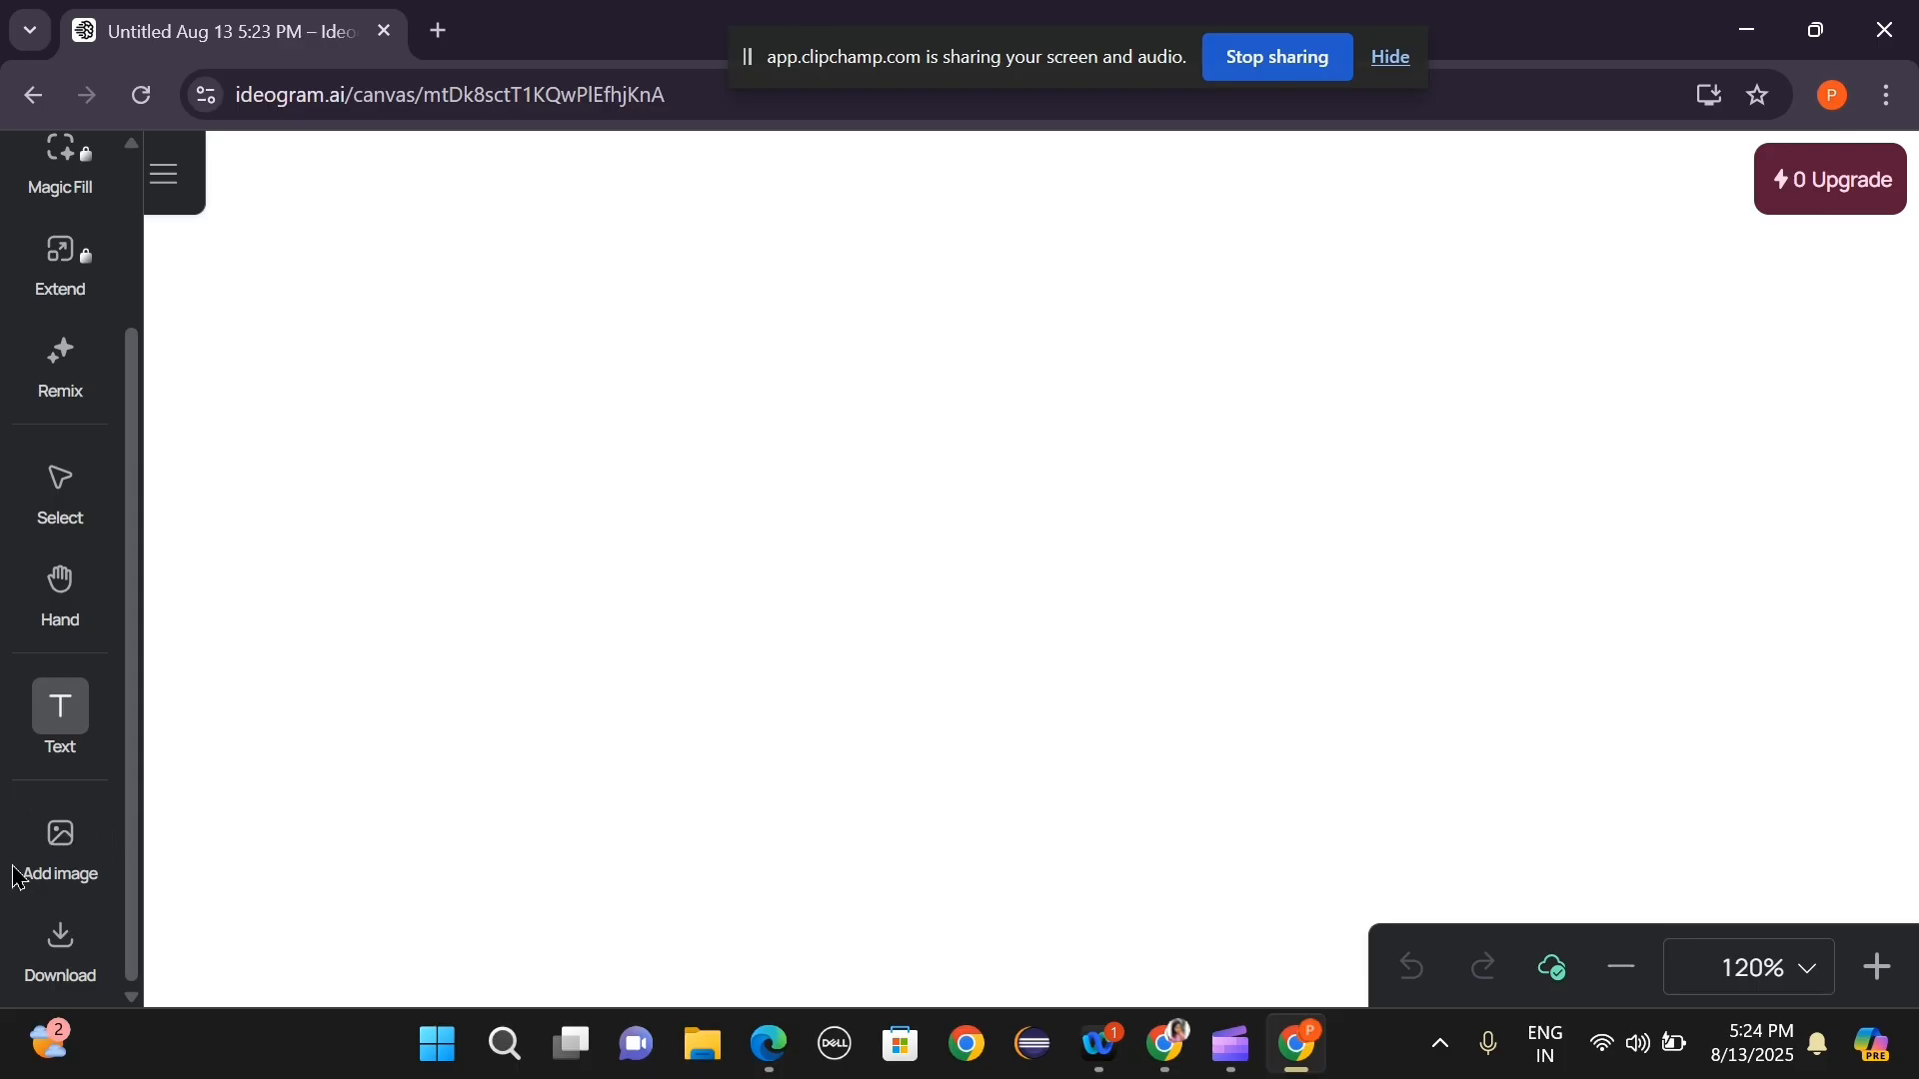
Turn on the always-visible download outline in the canvas download settings and close them.
{"action": "left_click", "coordinate": [61, 940]}
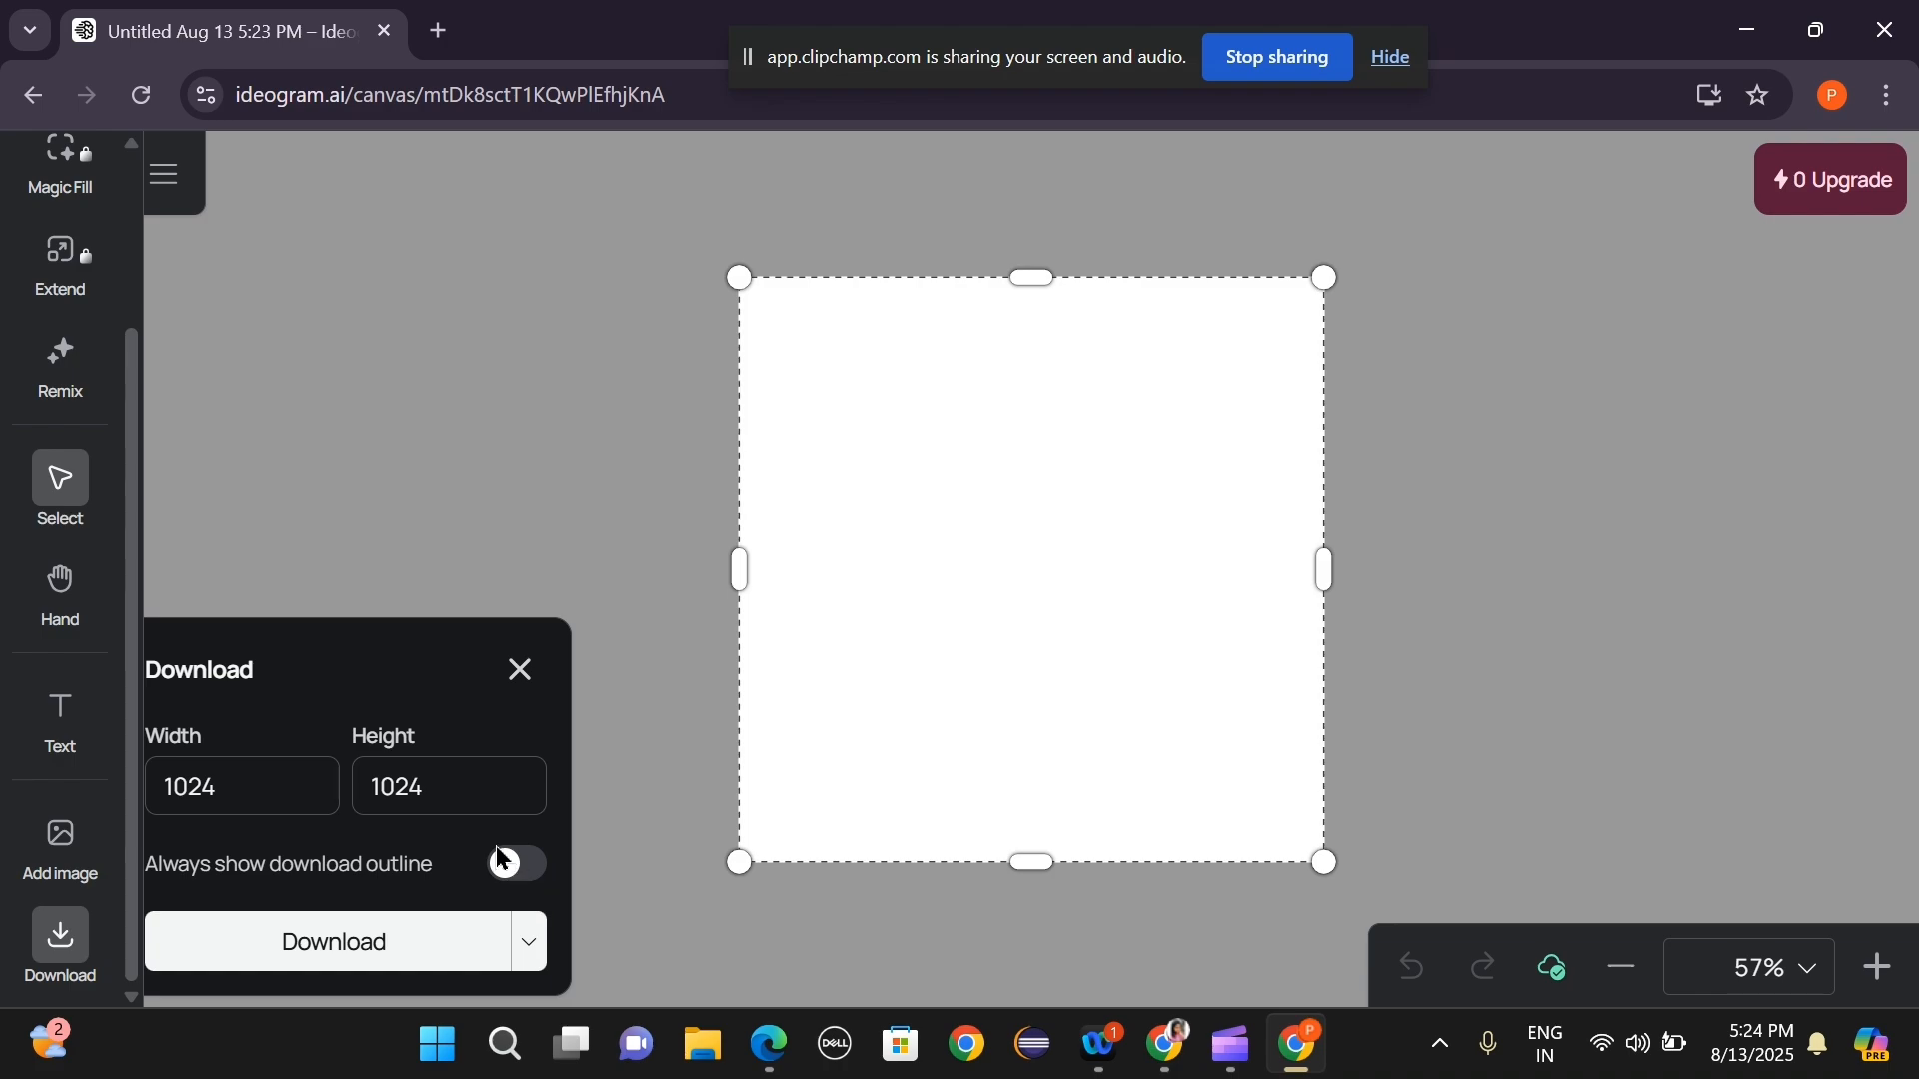
{"action": "left_click", "coordinate": [517, 877]}
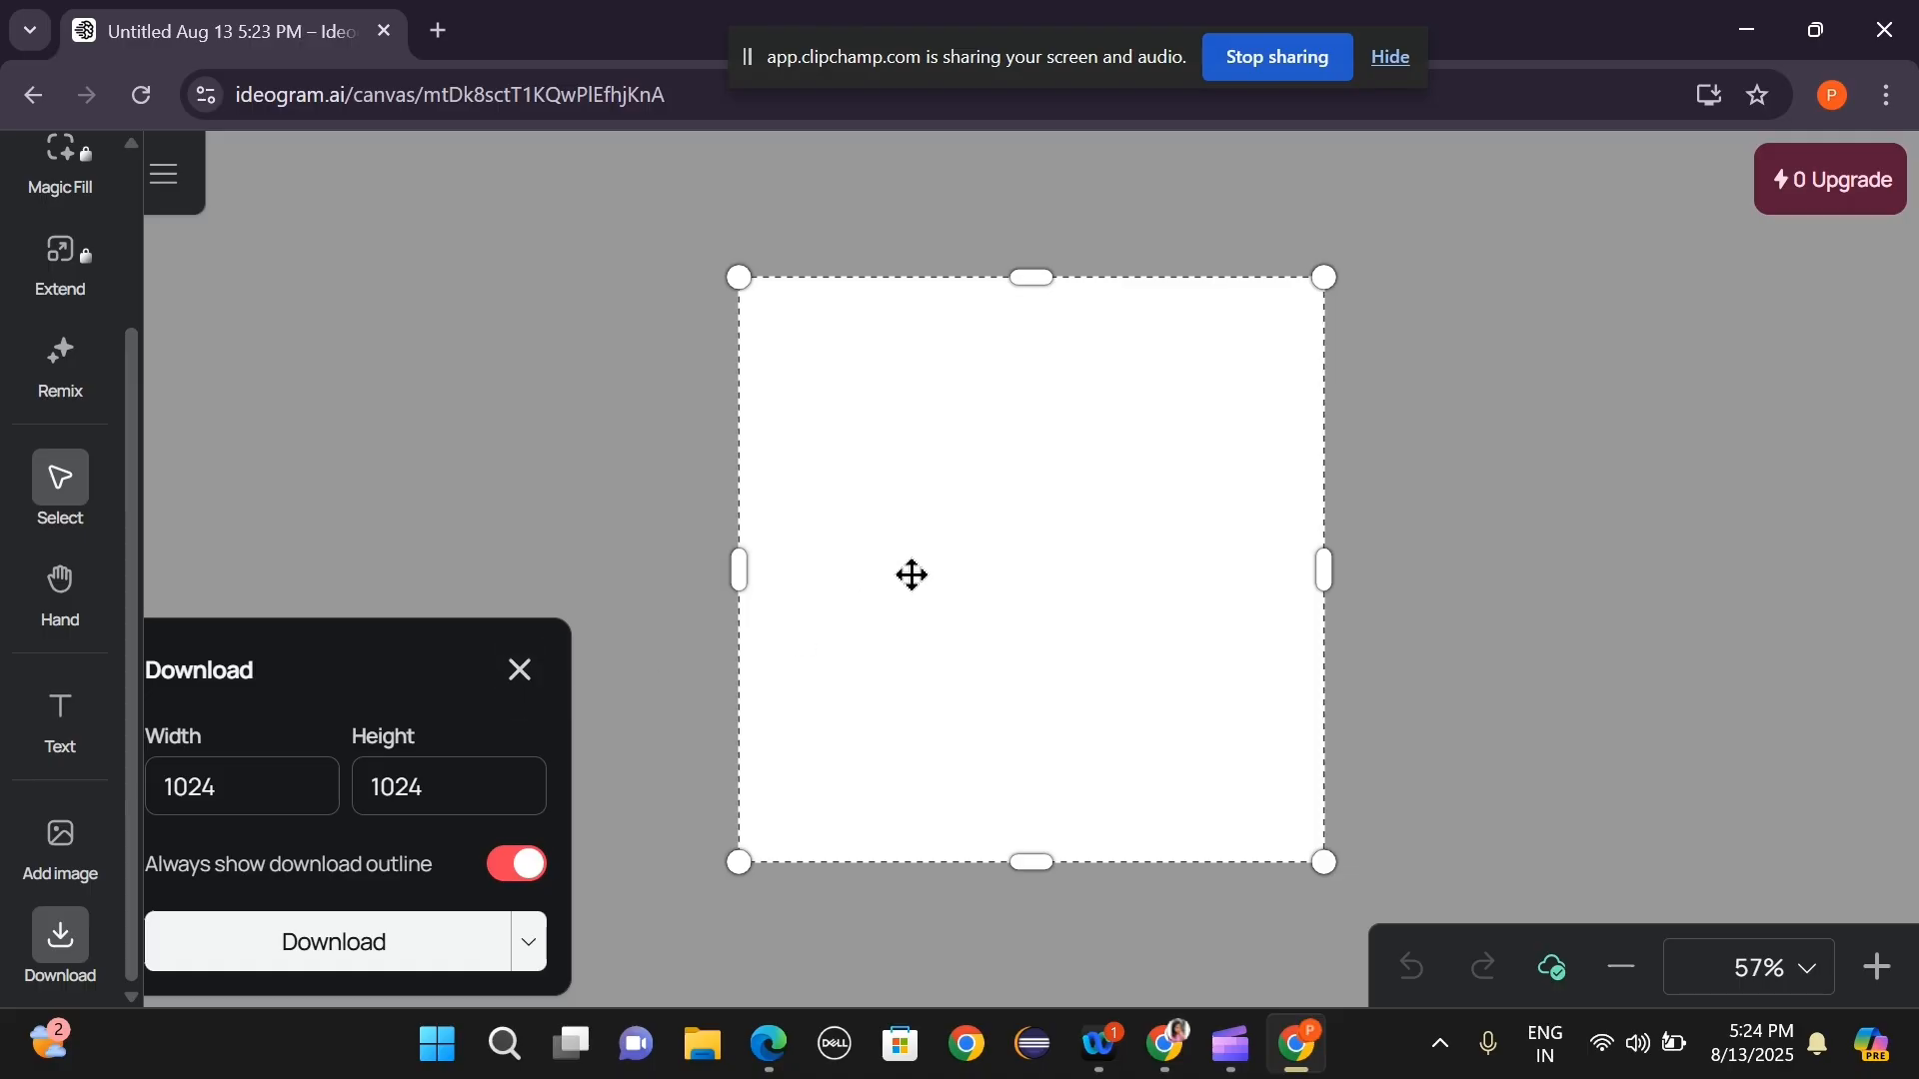
{"action": "scroll", "coordinate": [911, 575], "scroll_direction": "down", "scroll_amount": 6}
{"action": "scroll", "coordinate": [911, 575], "scroll_direction": "up", "scroll_amount": 6}
{"action": "scroll", "coordinate": [912, 575], "scroll_direction": "down", "scroll_amount": 4}
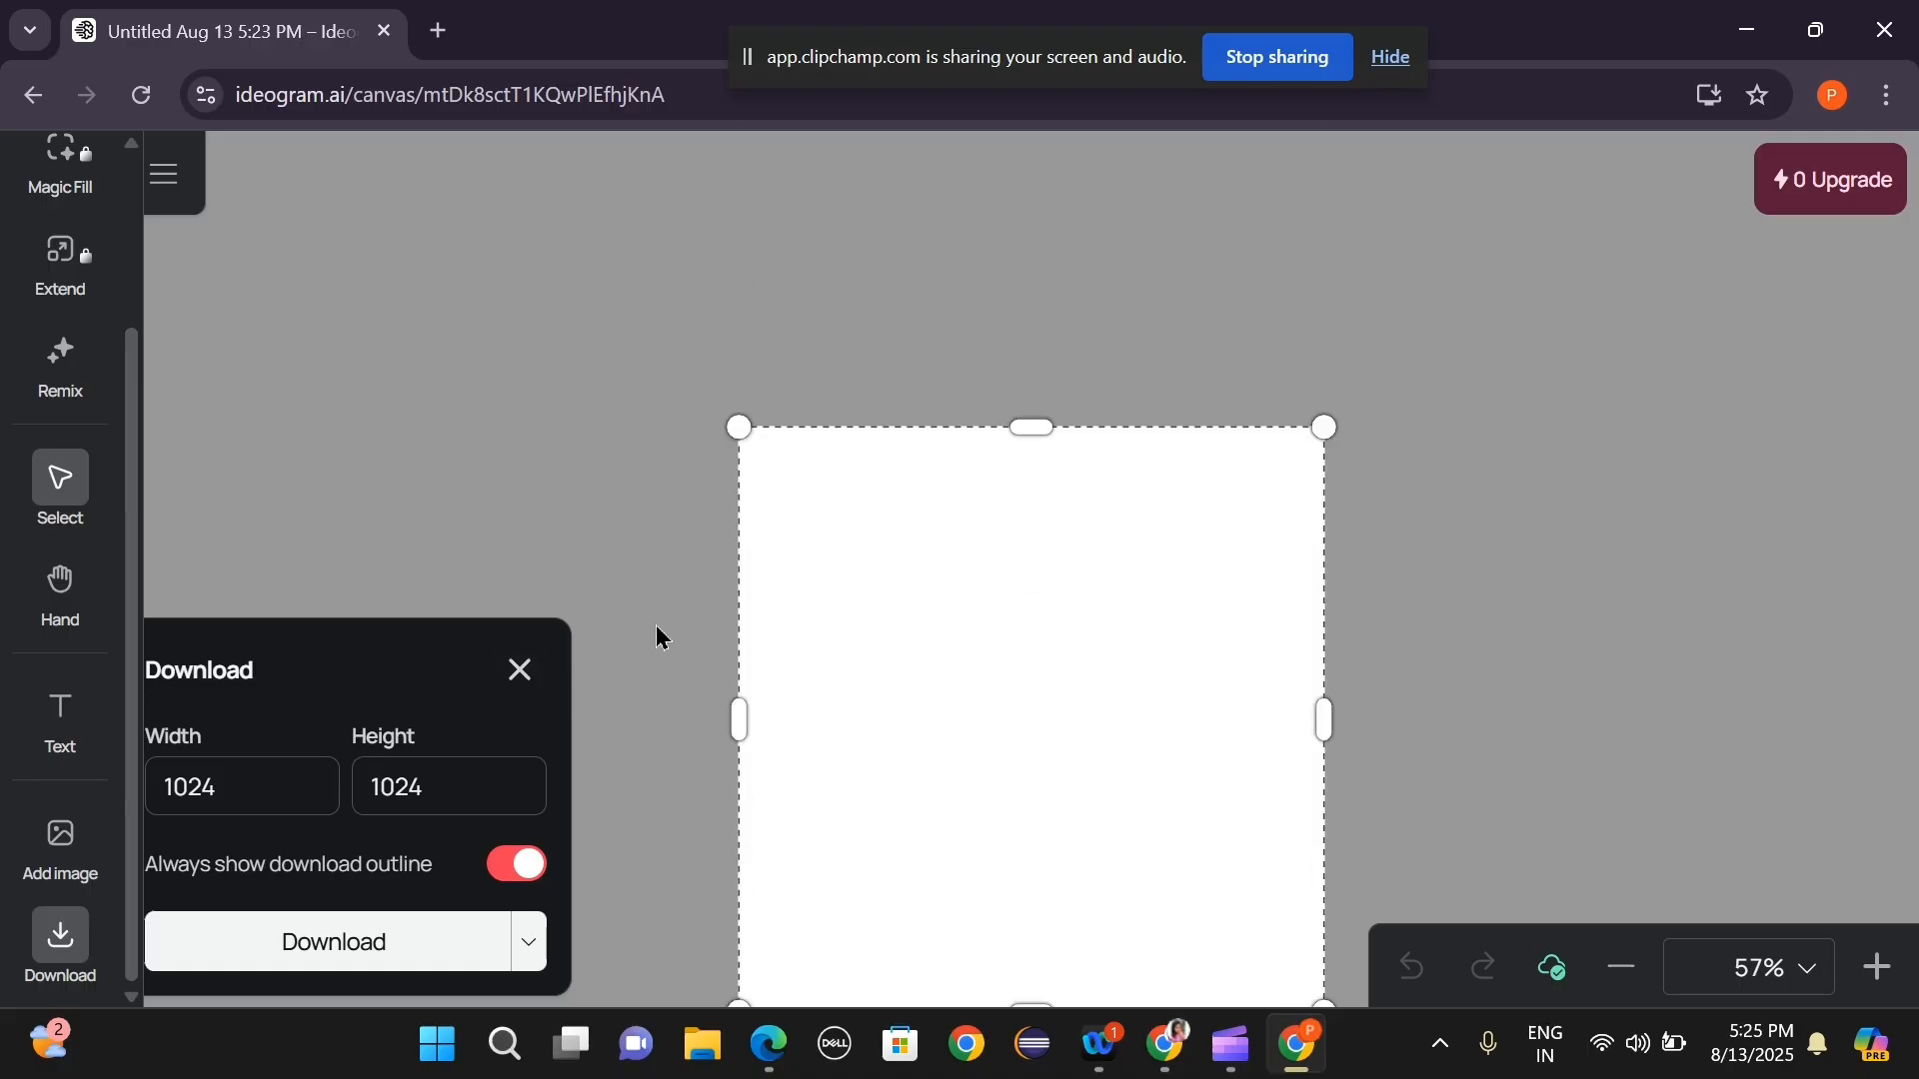
{"action": "left_click", "coordinate": [510, 687]}
{"action": "scroll", "coordinate": [30, 449], "scroll_direction": "up", "scroll_amount": 3}
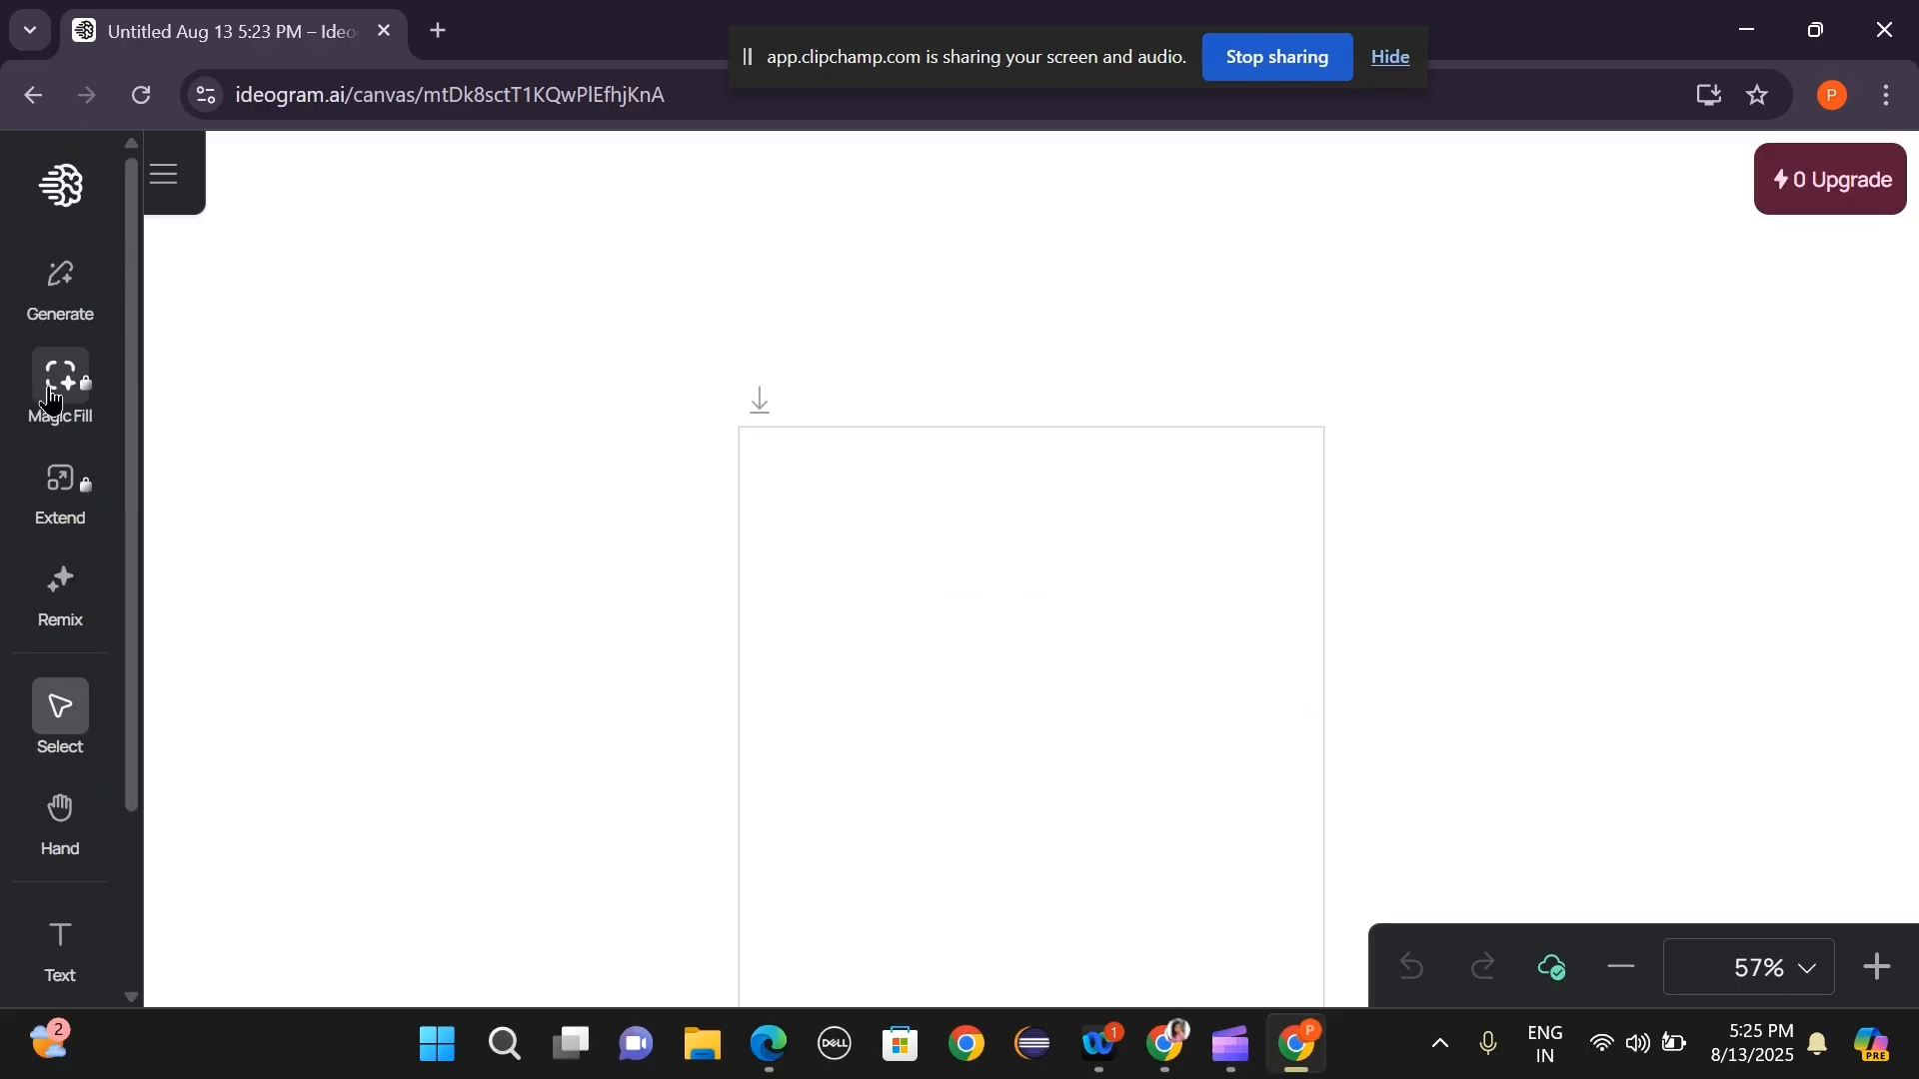
Reopen the canvas prompt and clear its text.
{"action": "left_click", "coordinate": [64, 320]}
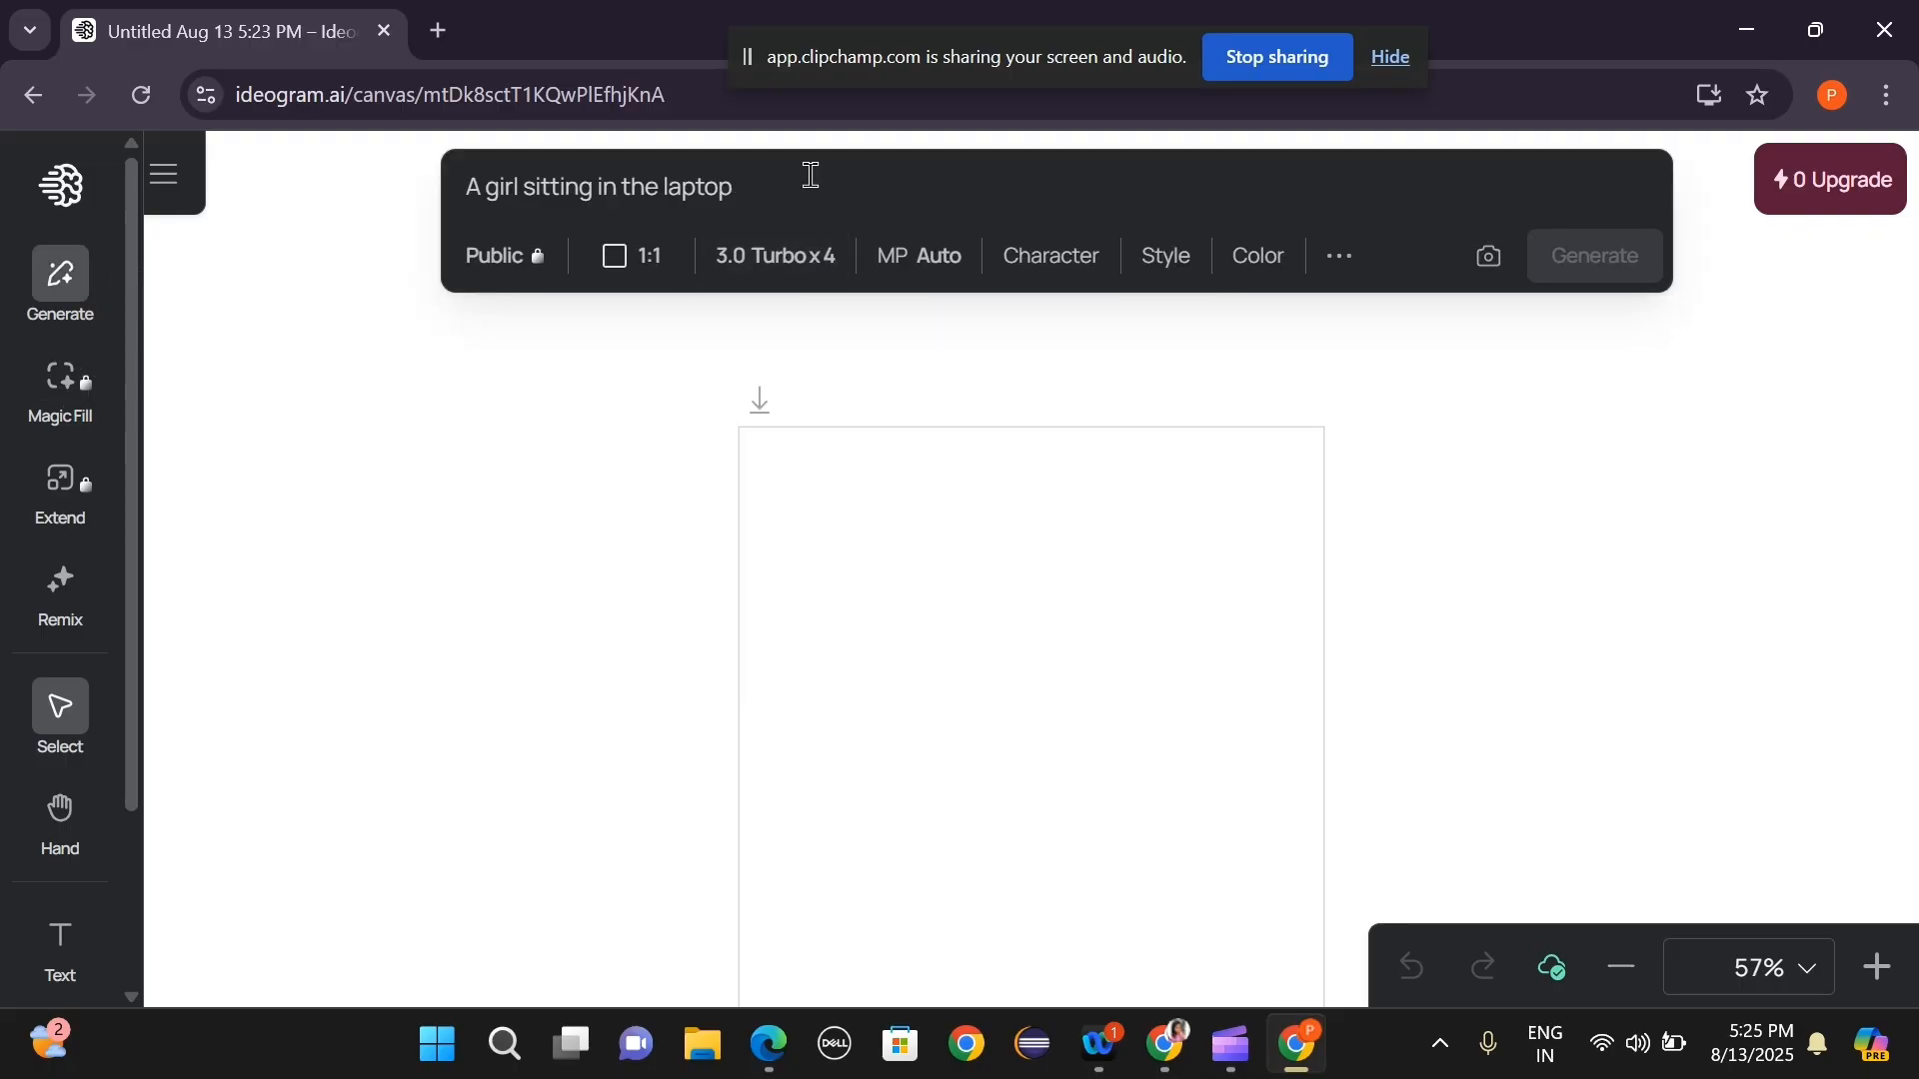
{"action": "left_click_drag", "start_coordinate": [800, 179], "coordinate": [443, 203]}
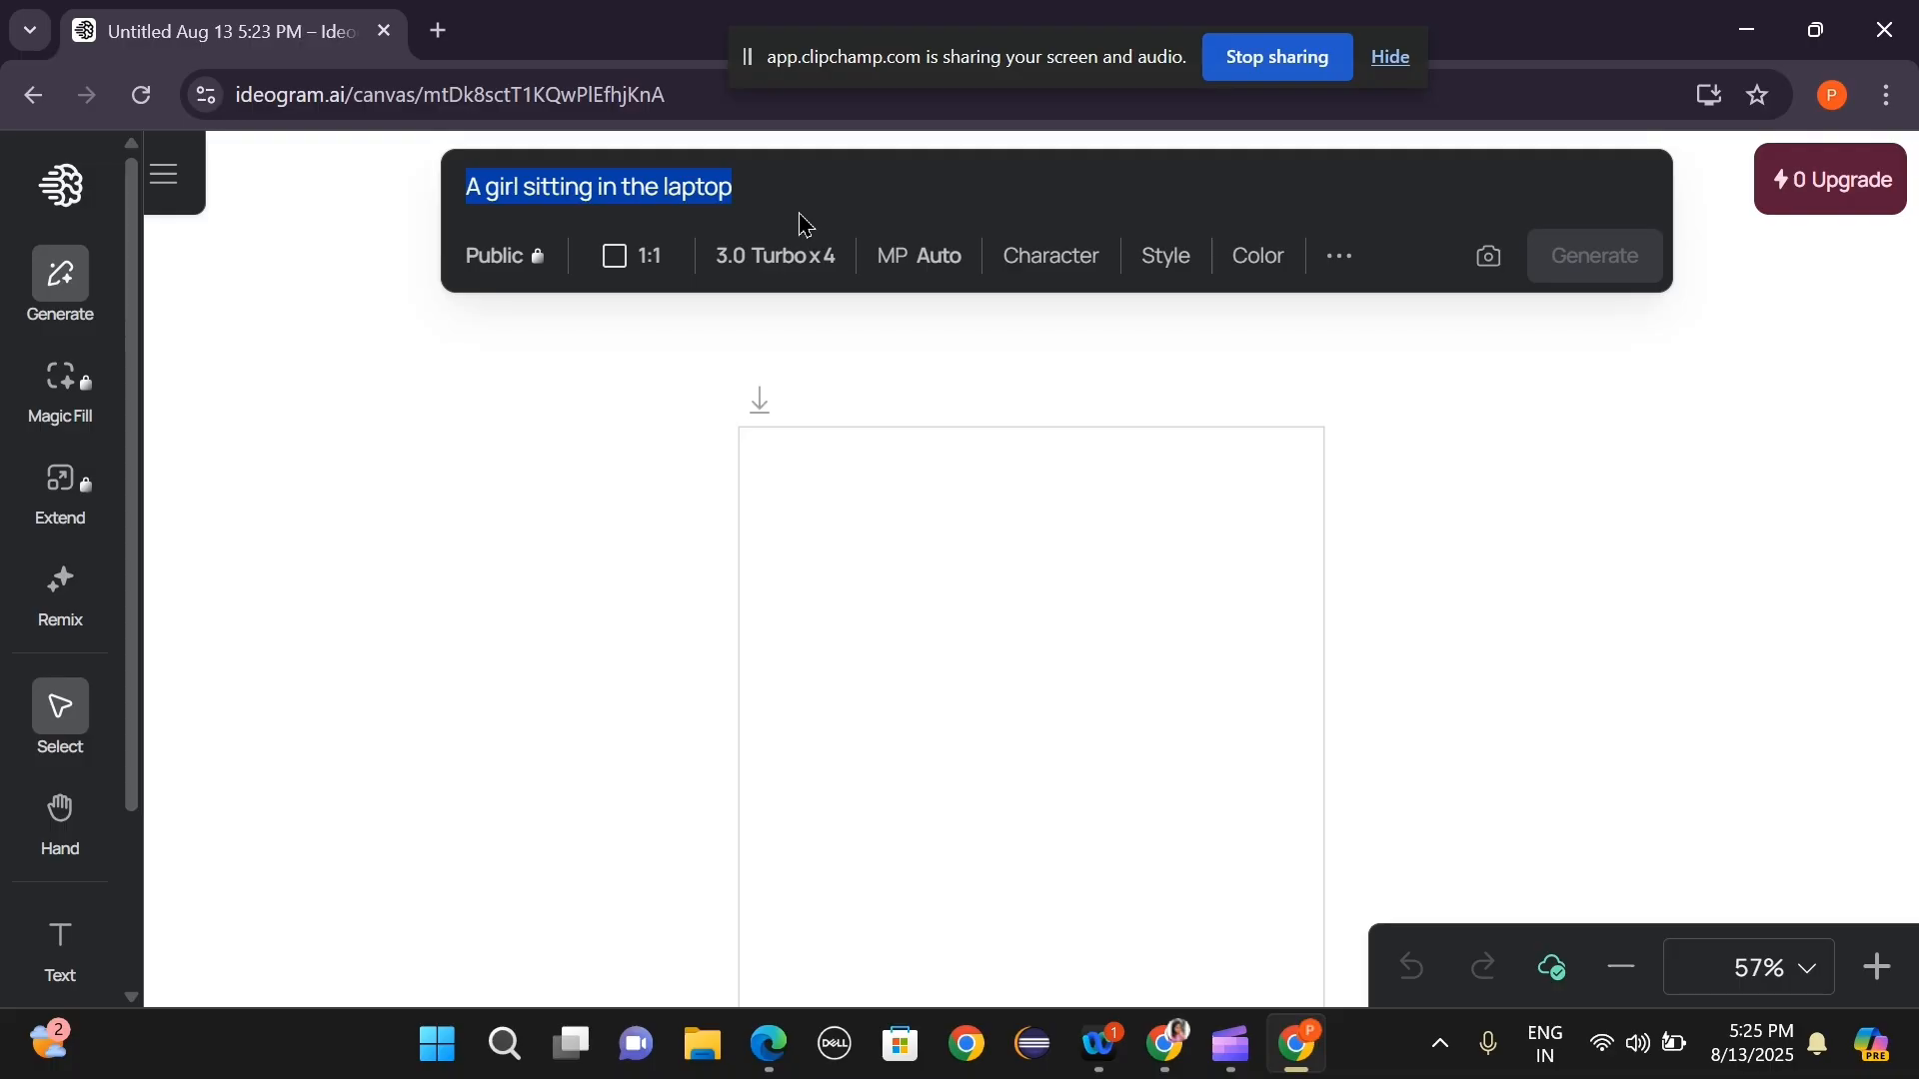
{"action": "key", "text": "BackSpace"}
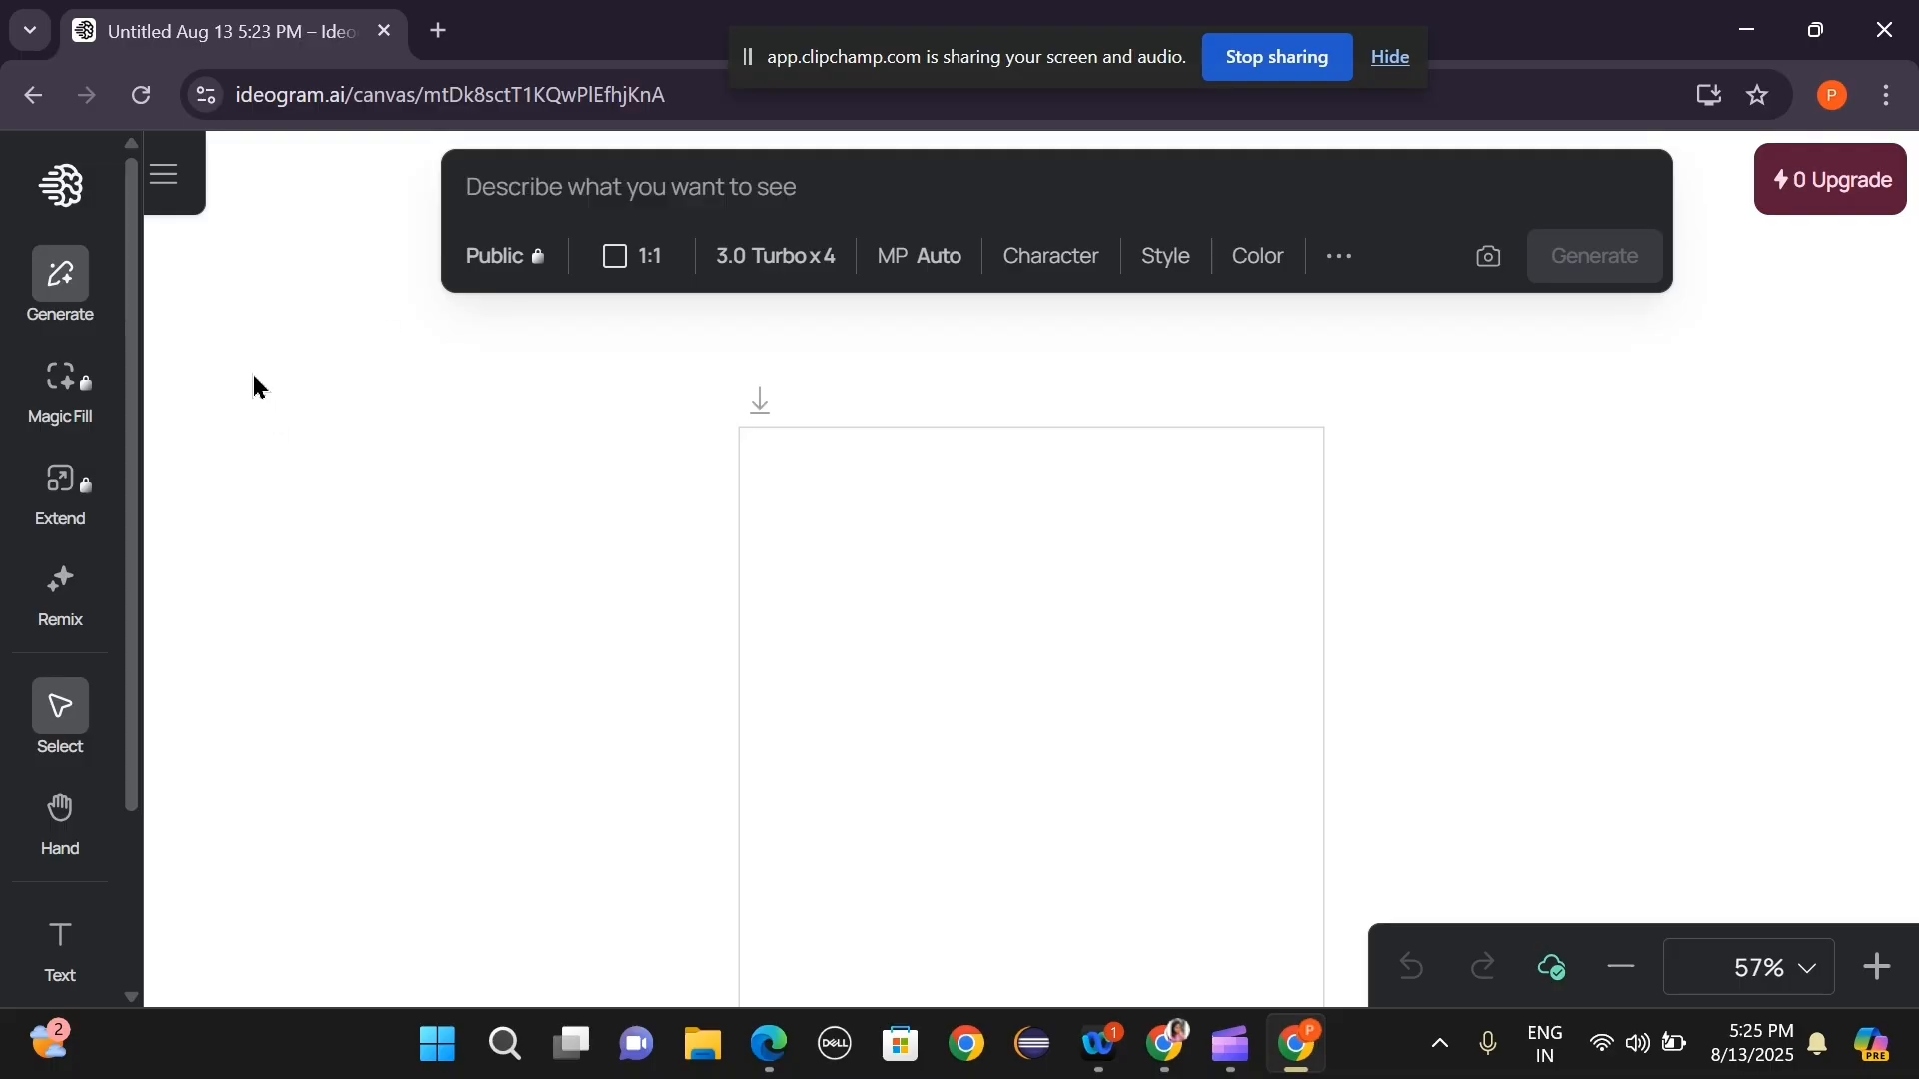
Start creating a new character from the character collection and dismiss the Ideogram Character introduction.
{"action": "left_click", "coordinate": [1026, 283]}
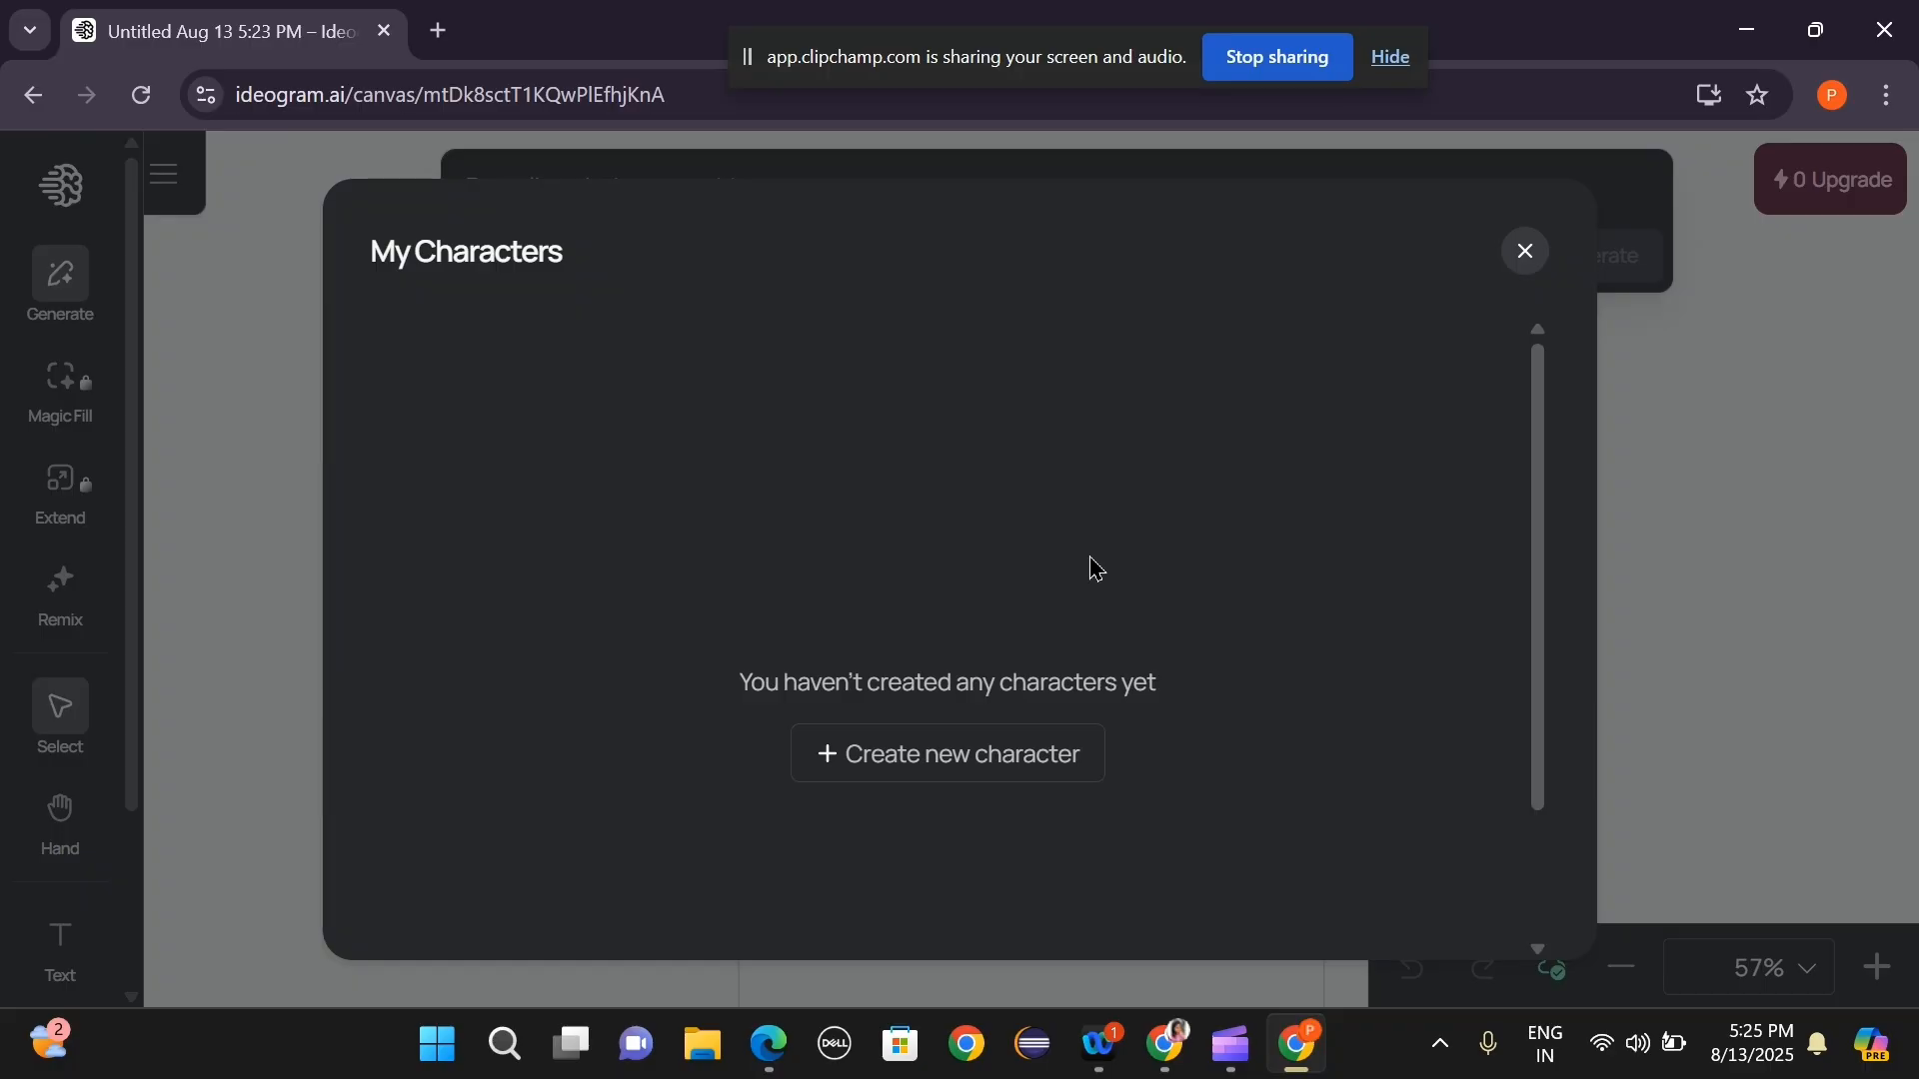
{"action": "left_click", "coordinate": [924, 772]}
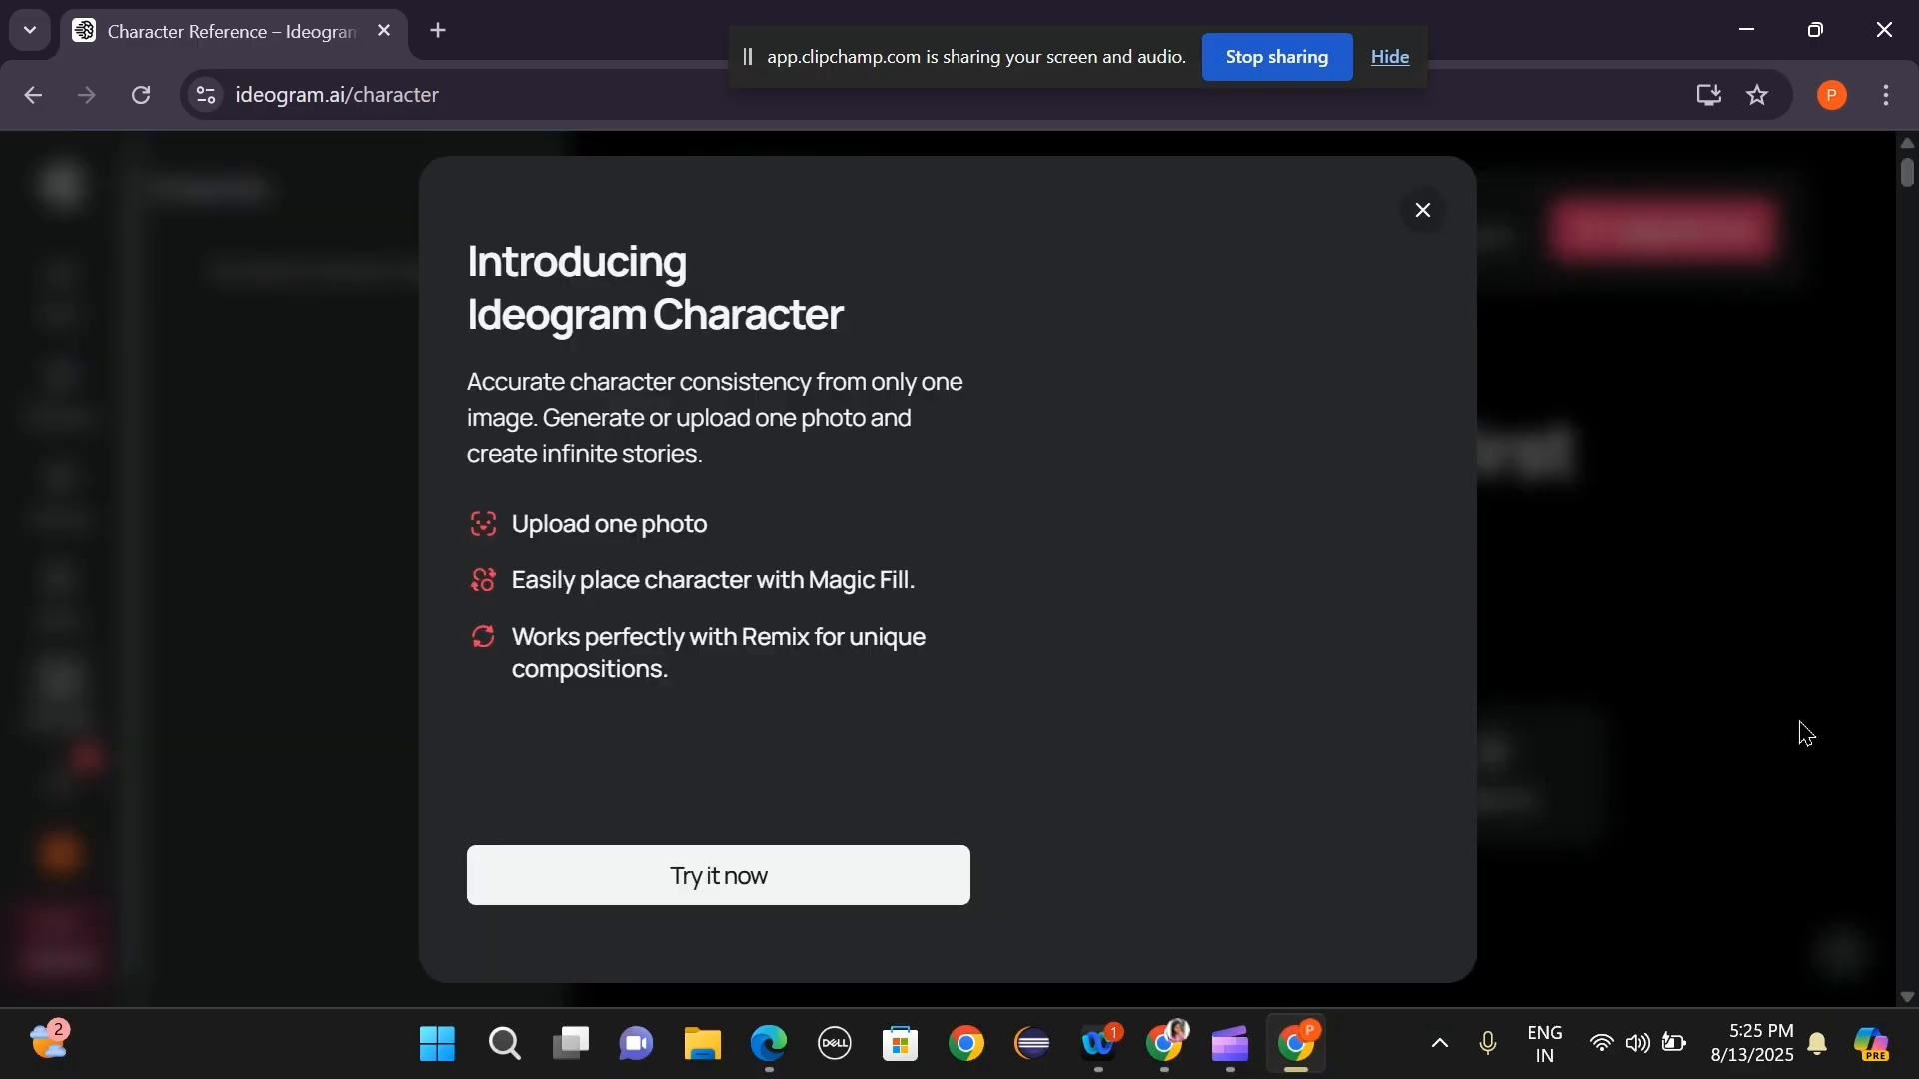
{"action": "left_click", "coordinate": [1420, 212]}
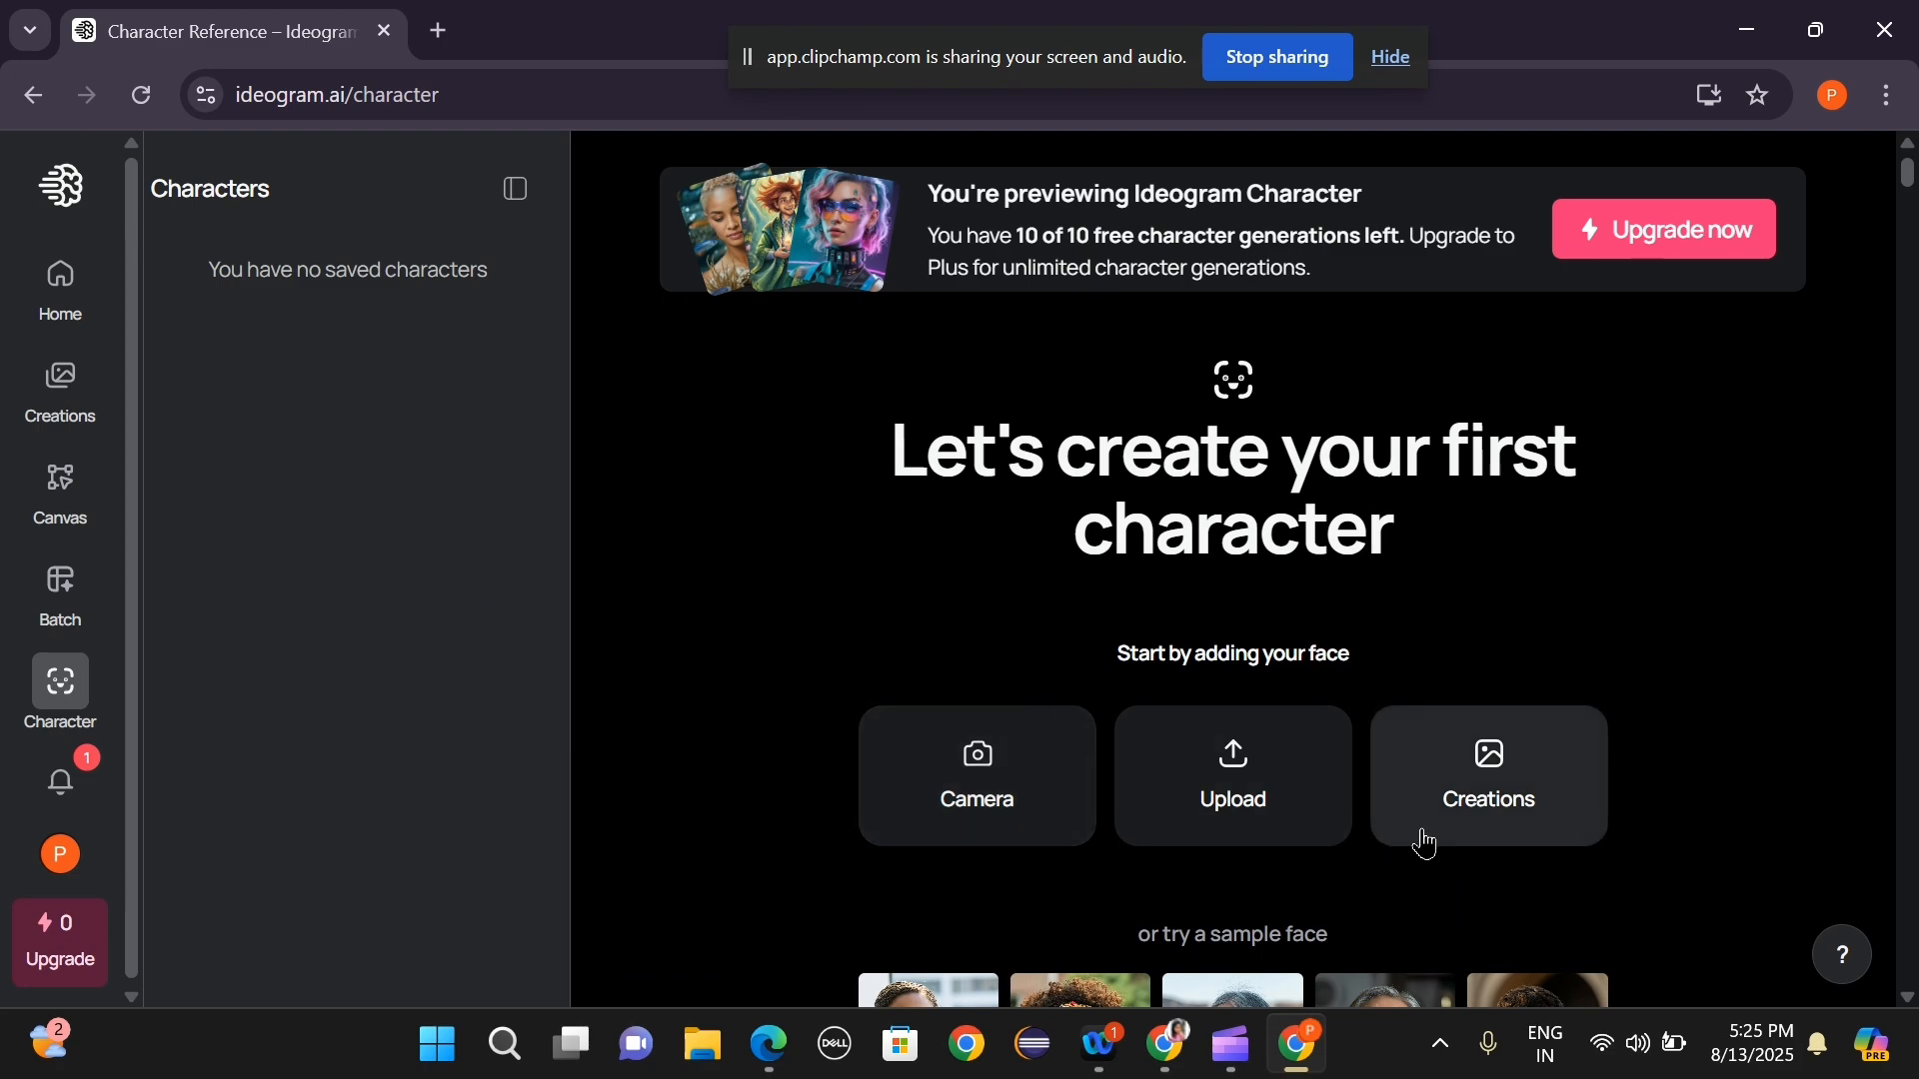
Upload the image 123 from the Desktop folder as the new character's face.
{"action": "scroll", "coordinate": [1424, 845], "scroll_direction": "down", "scroll_amount": 2}
{"action": "left_click", "coordinate": [1243, 655]}
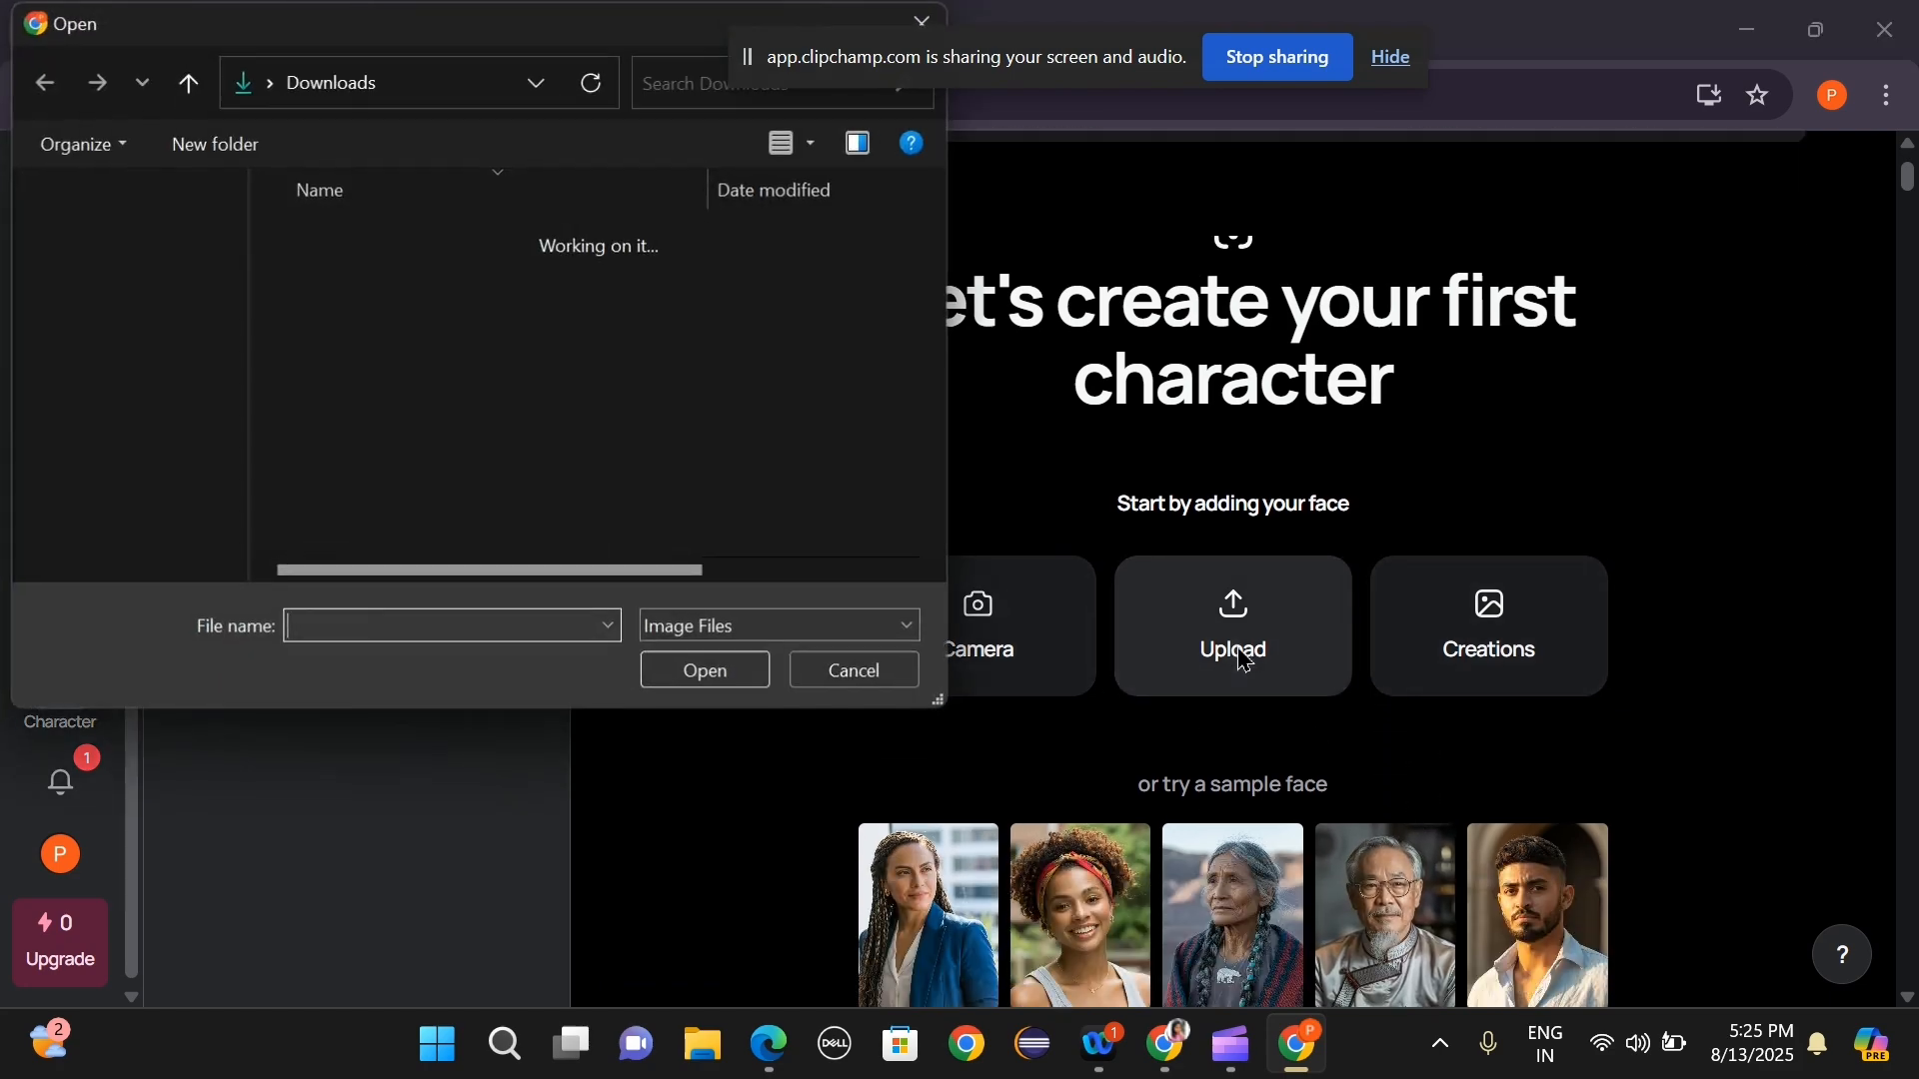
{"action": "scroll", "coordinate": [452, 446], "scroll_direction": "down", "scroll_amount": 5}
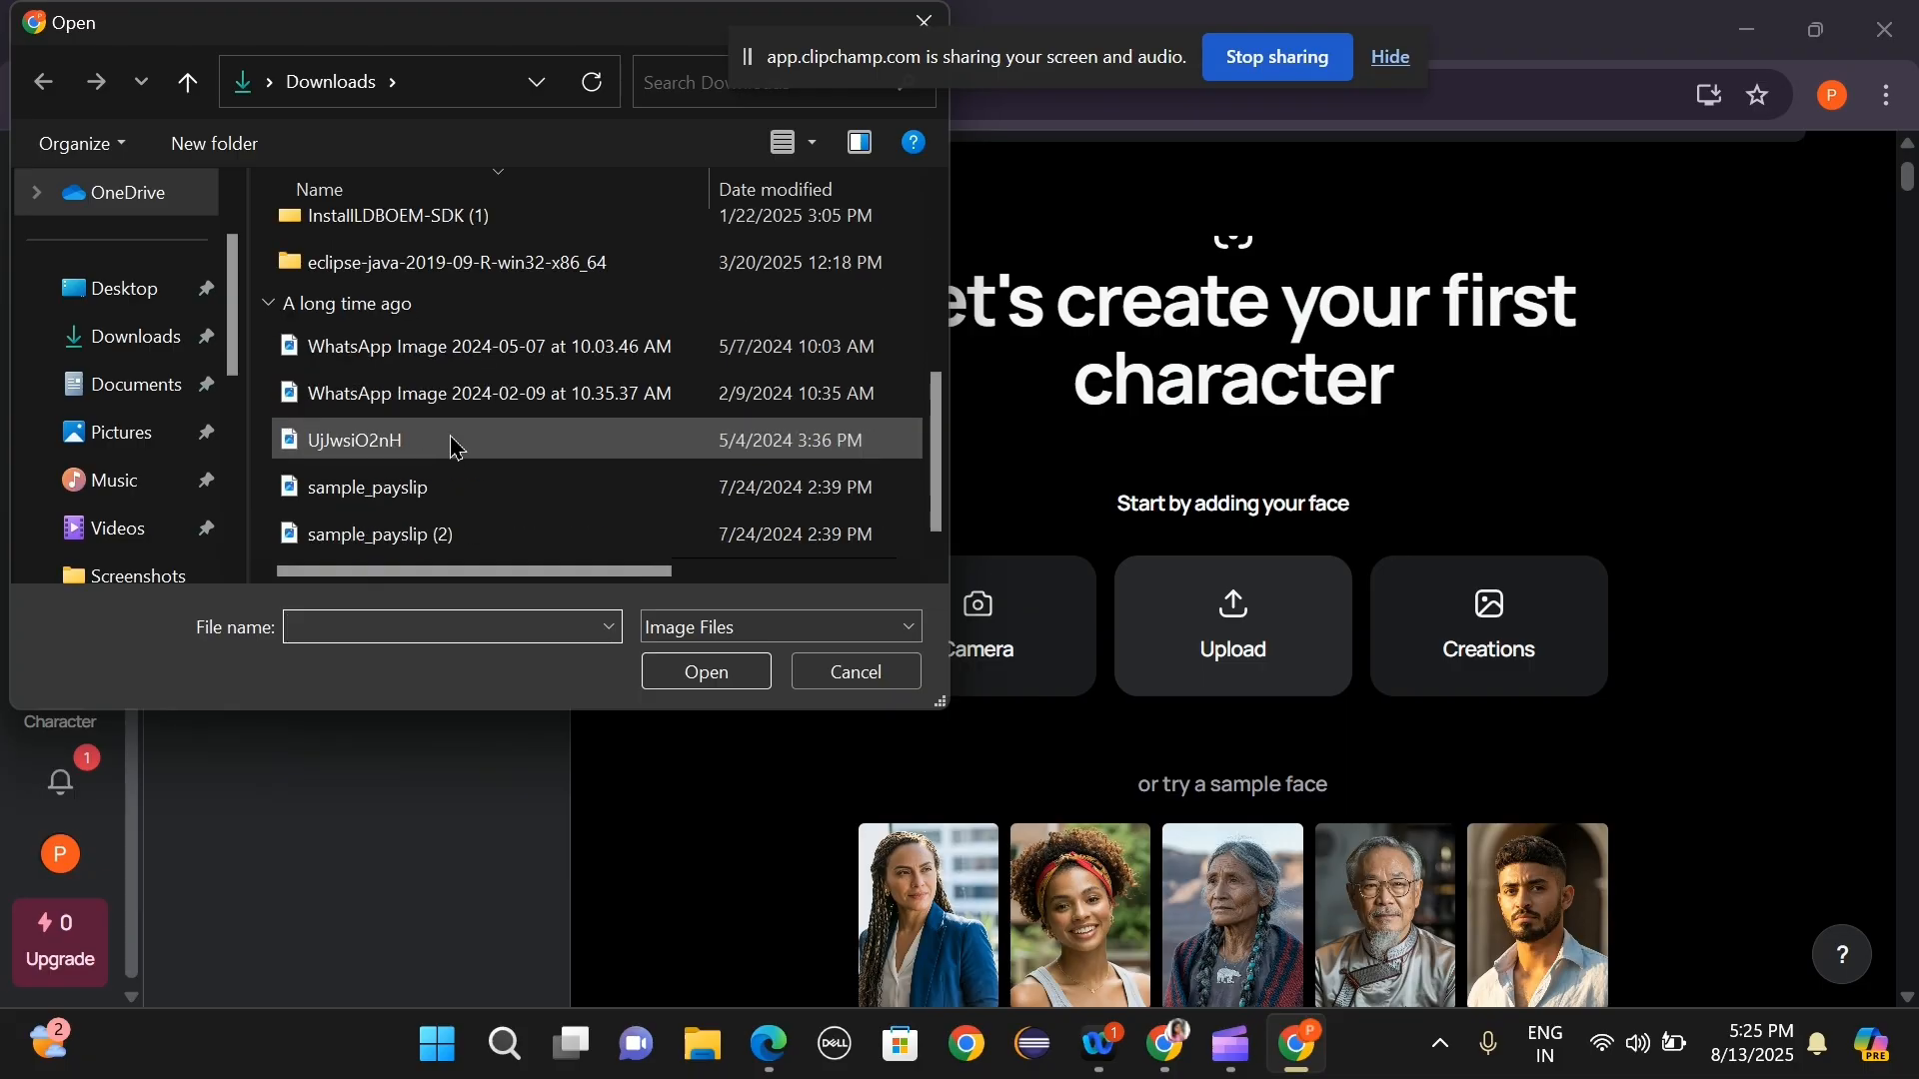
{"action": "left_click", "coordinate": [139, 290]}
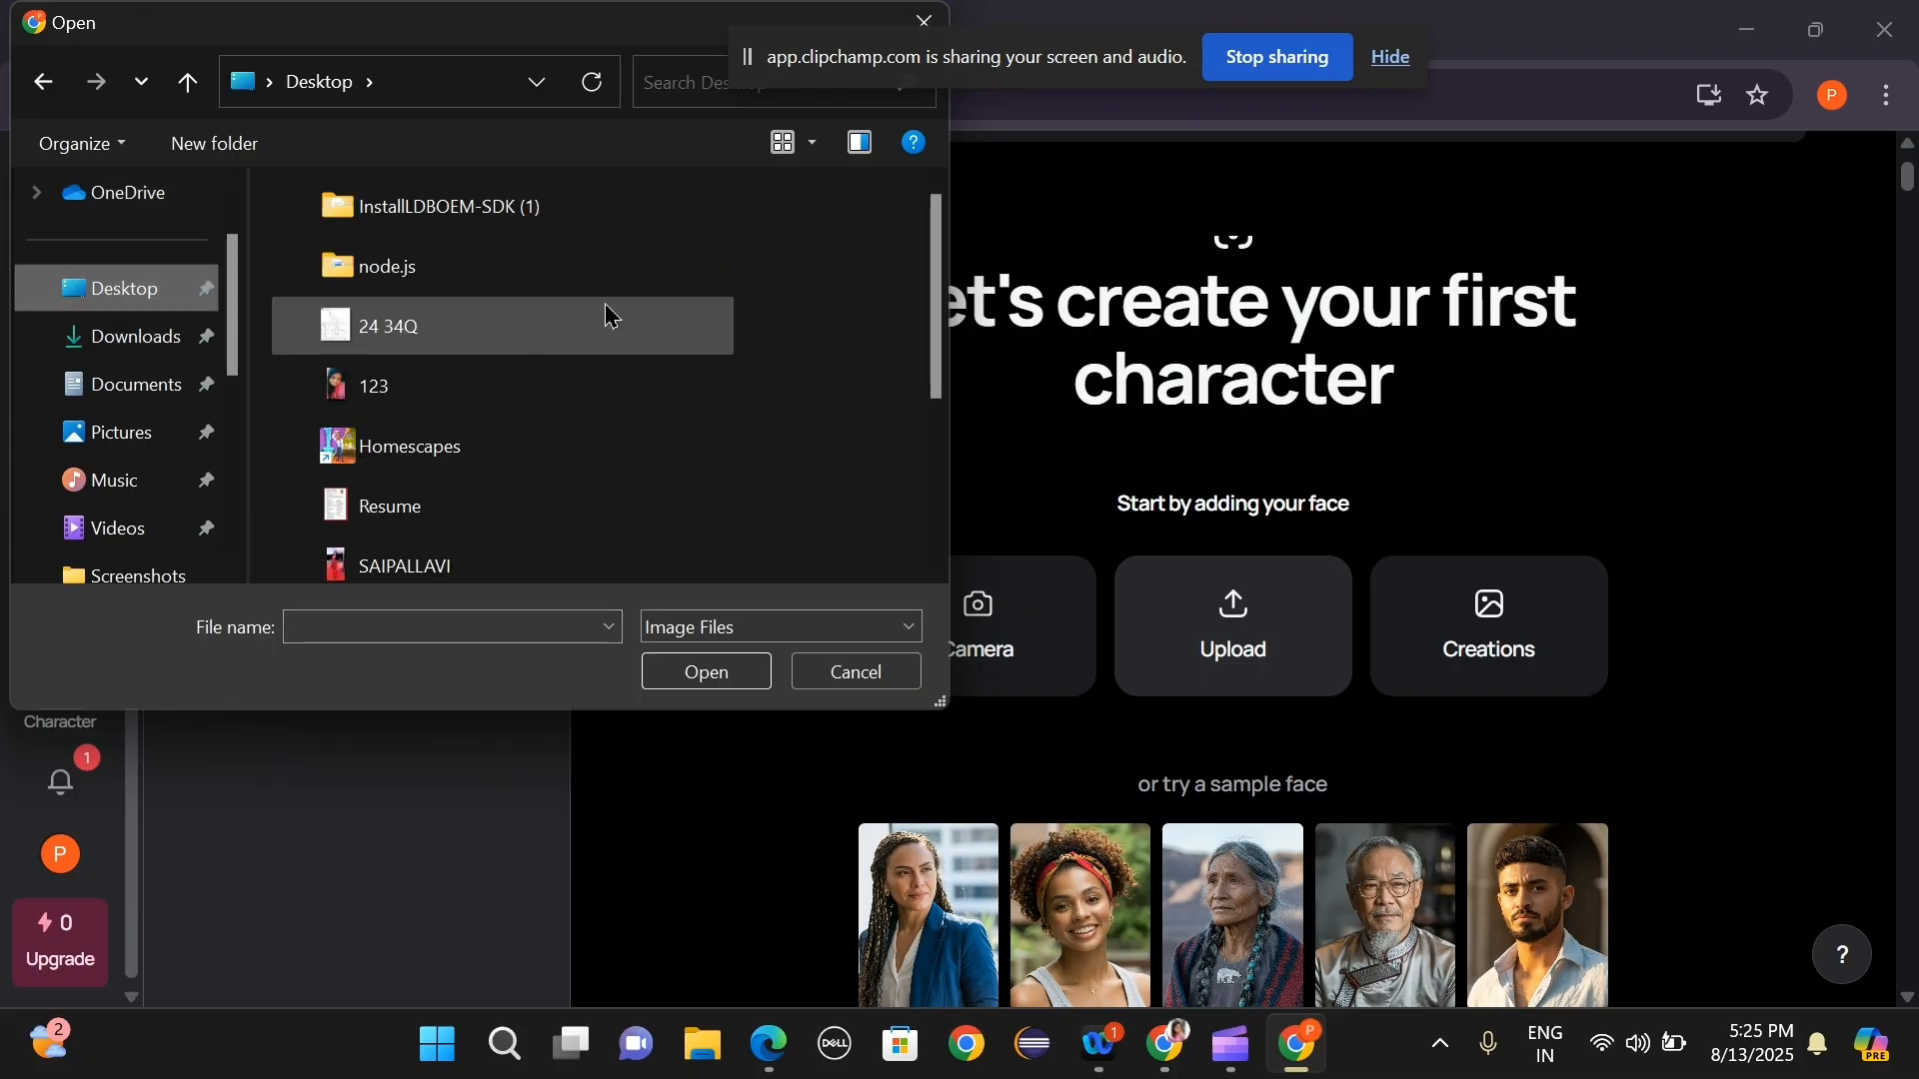
{"action": "left_click", "coordinate": [430, 386]}
{"action": "left_click", "coordinate": [705, 671]}
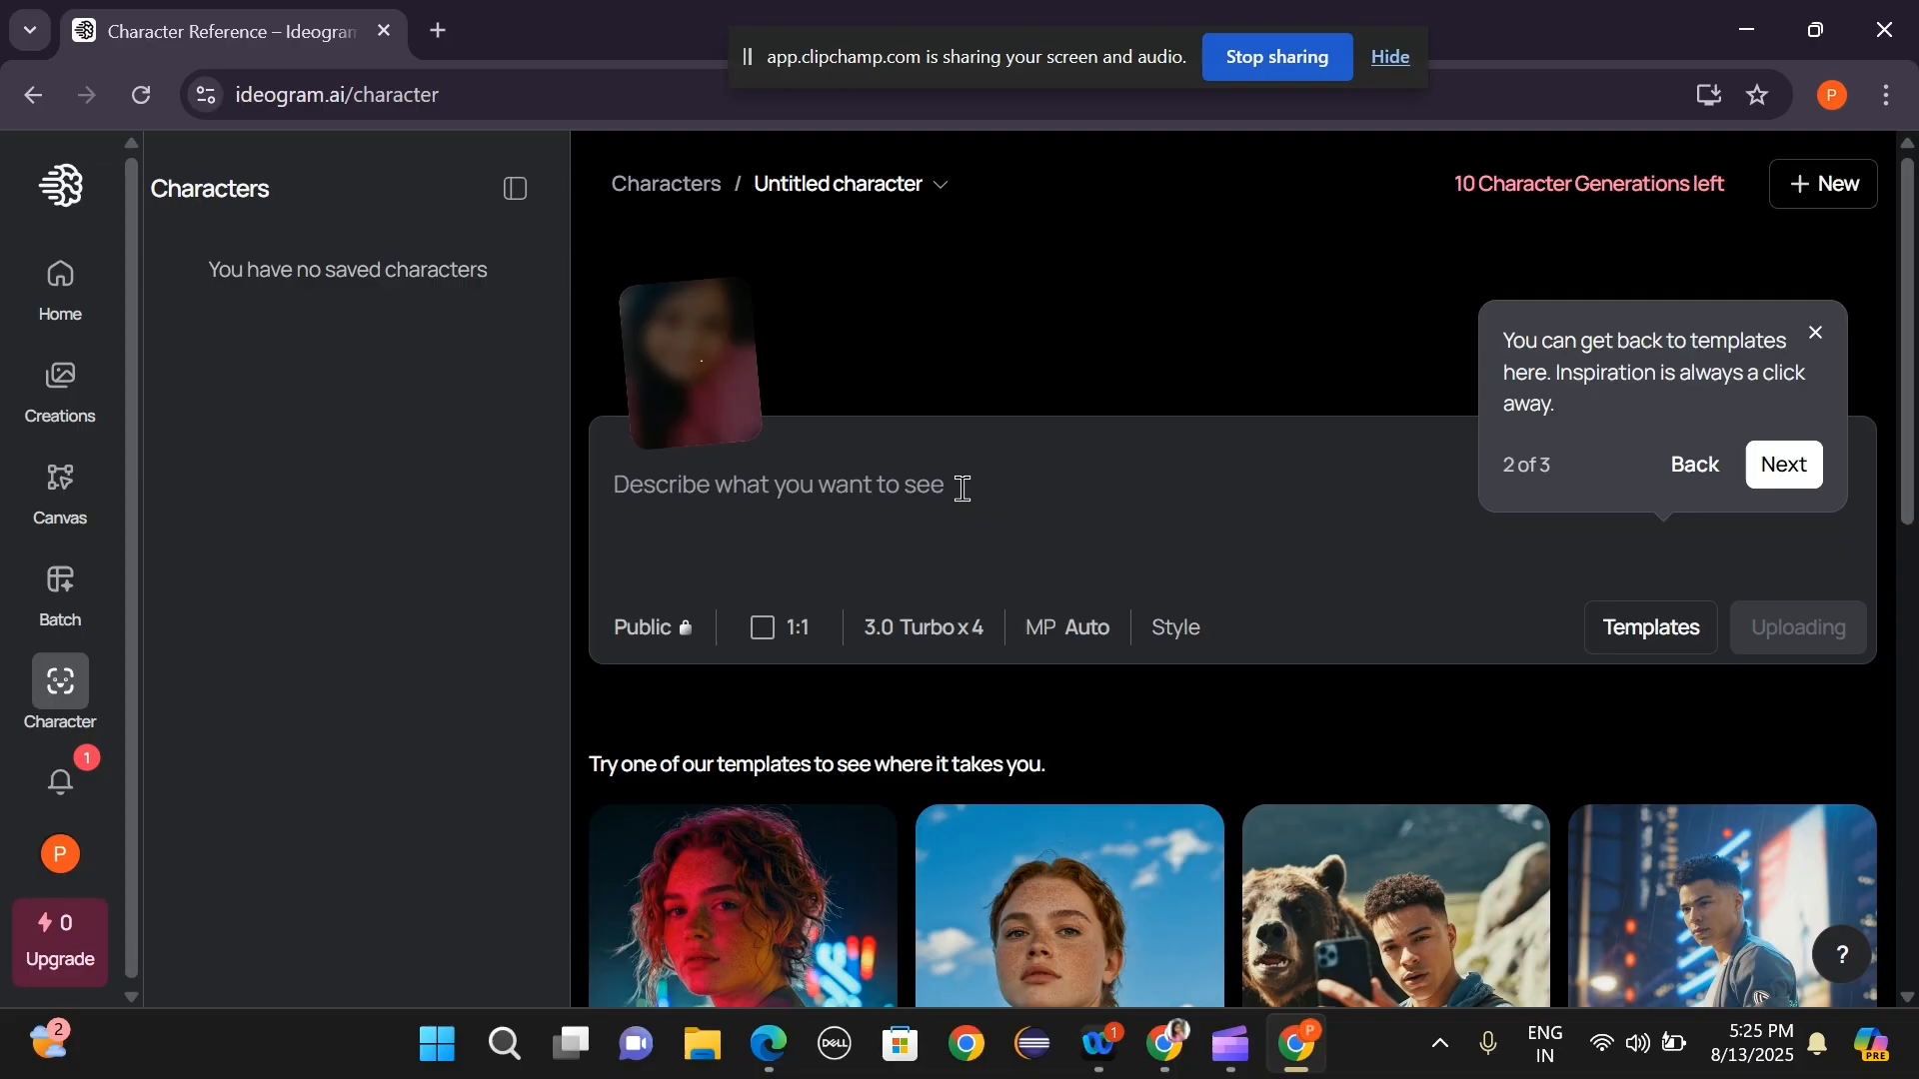
Look over the character templates, enter the prompt "A girl sotting in the laptop", dismiss the template hint, and generate the images.
{"action": "scroll", "coordinate": [964, 495], "scroll_direction": "down", "scroll_amount": 7}
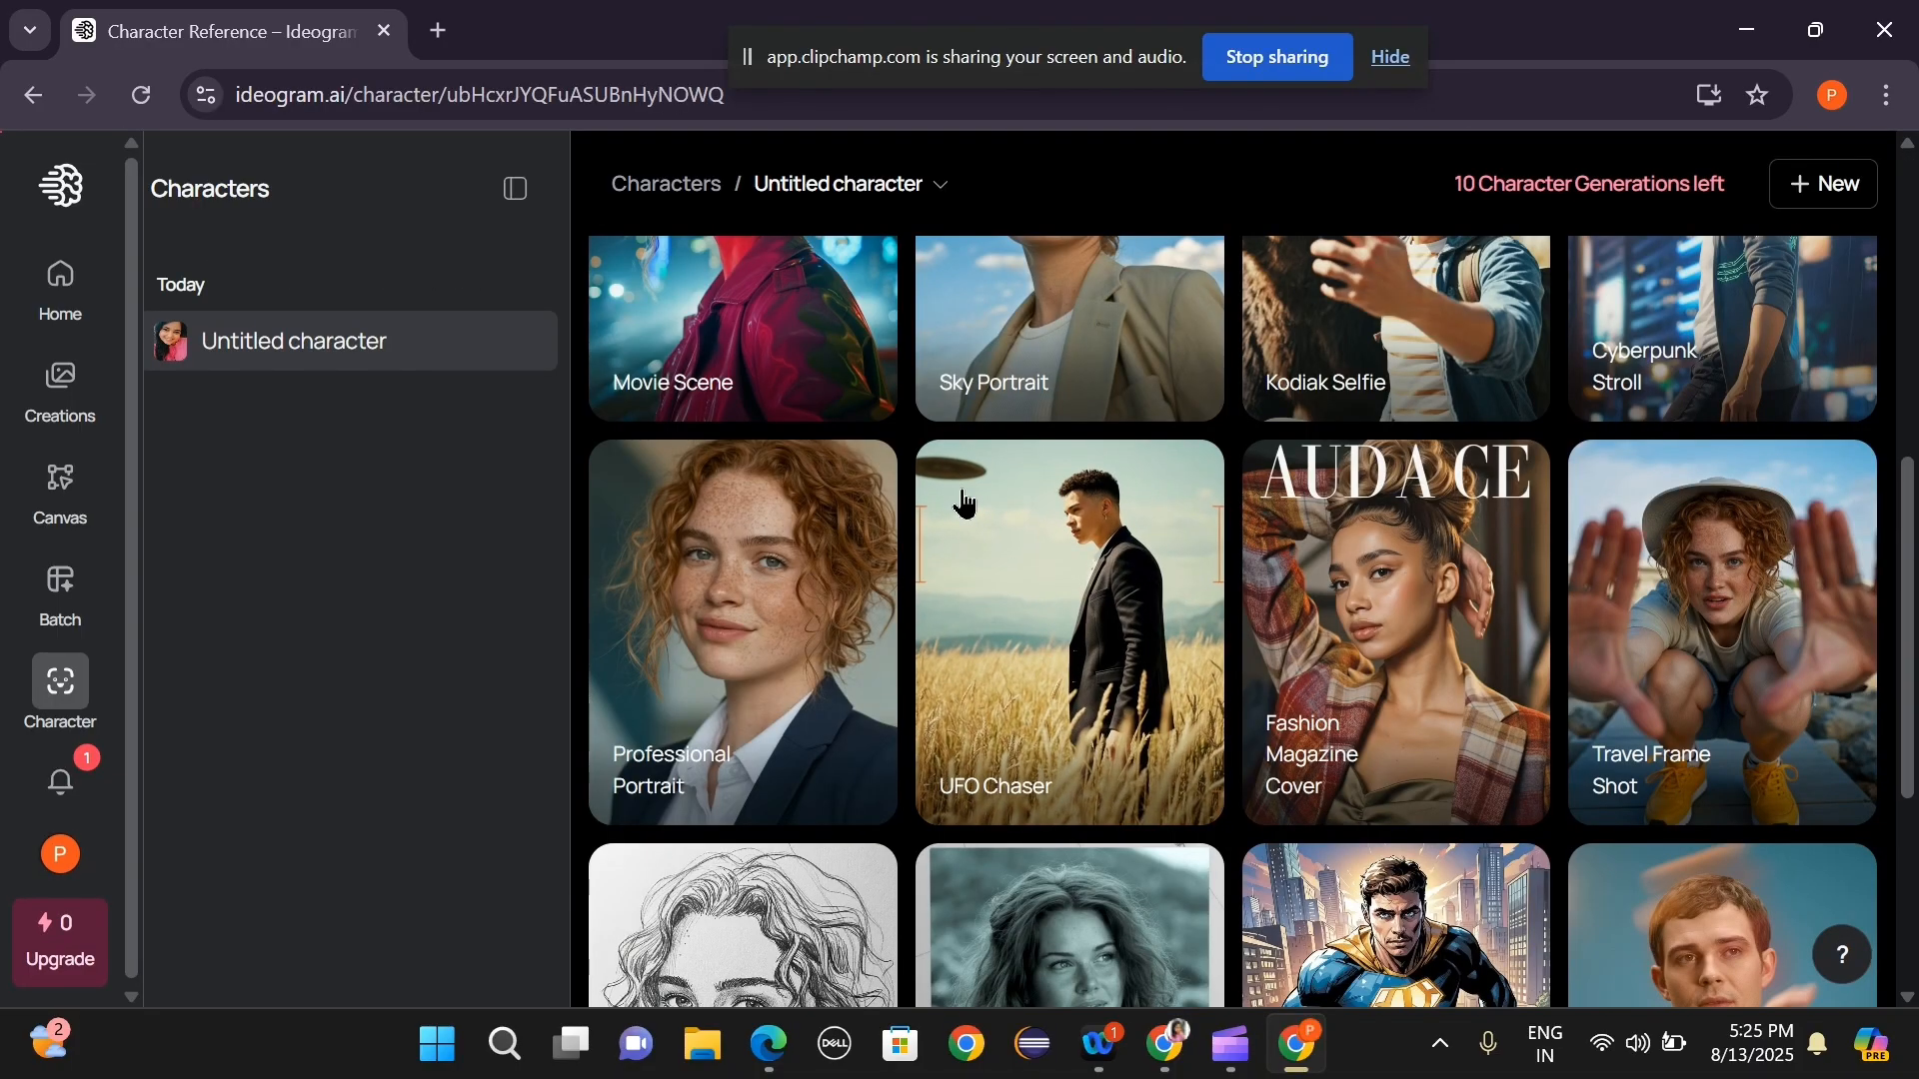
{"action": "scroll", "coordinate": [983, 516], "scroll_direction": "up", "scroll_amount": 6}
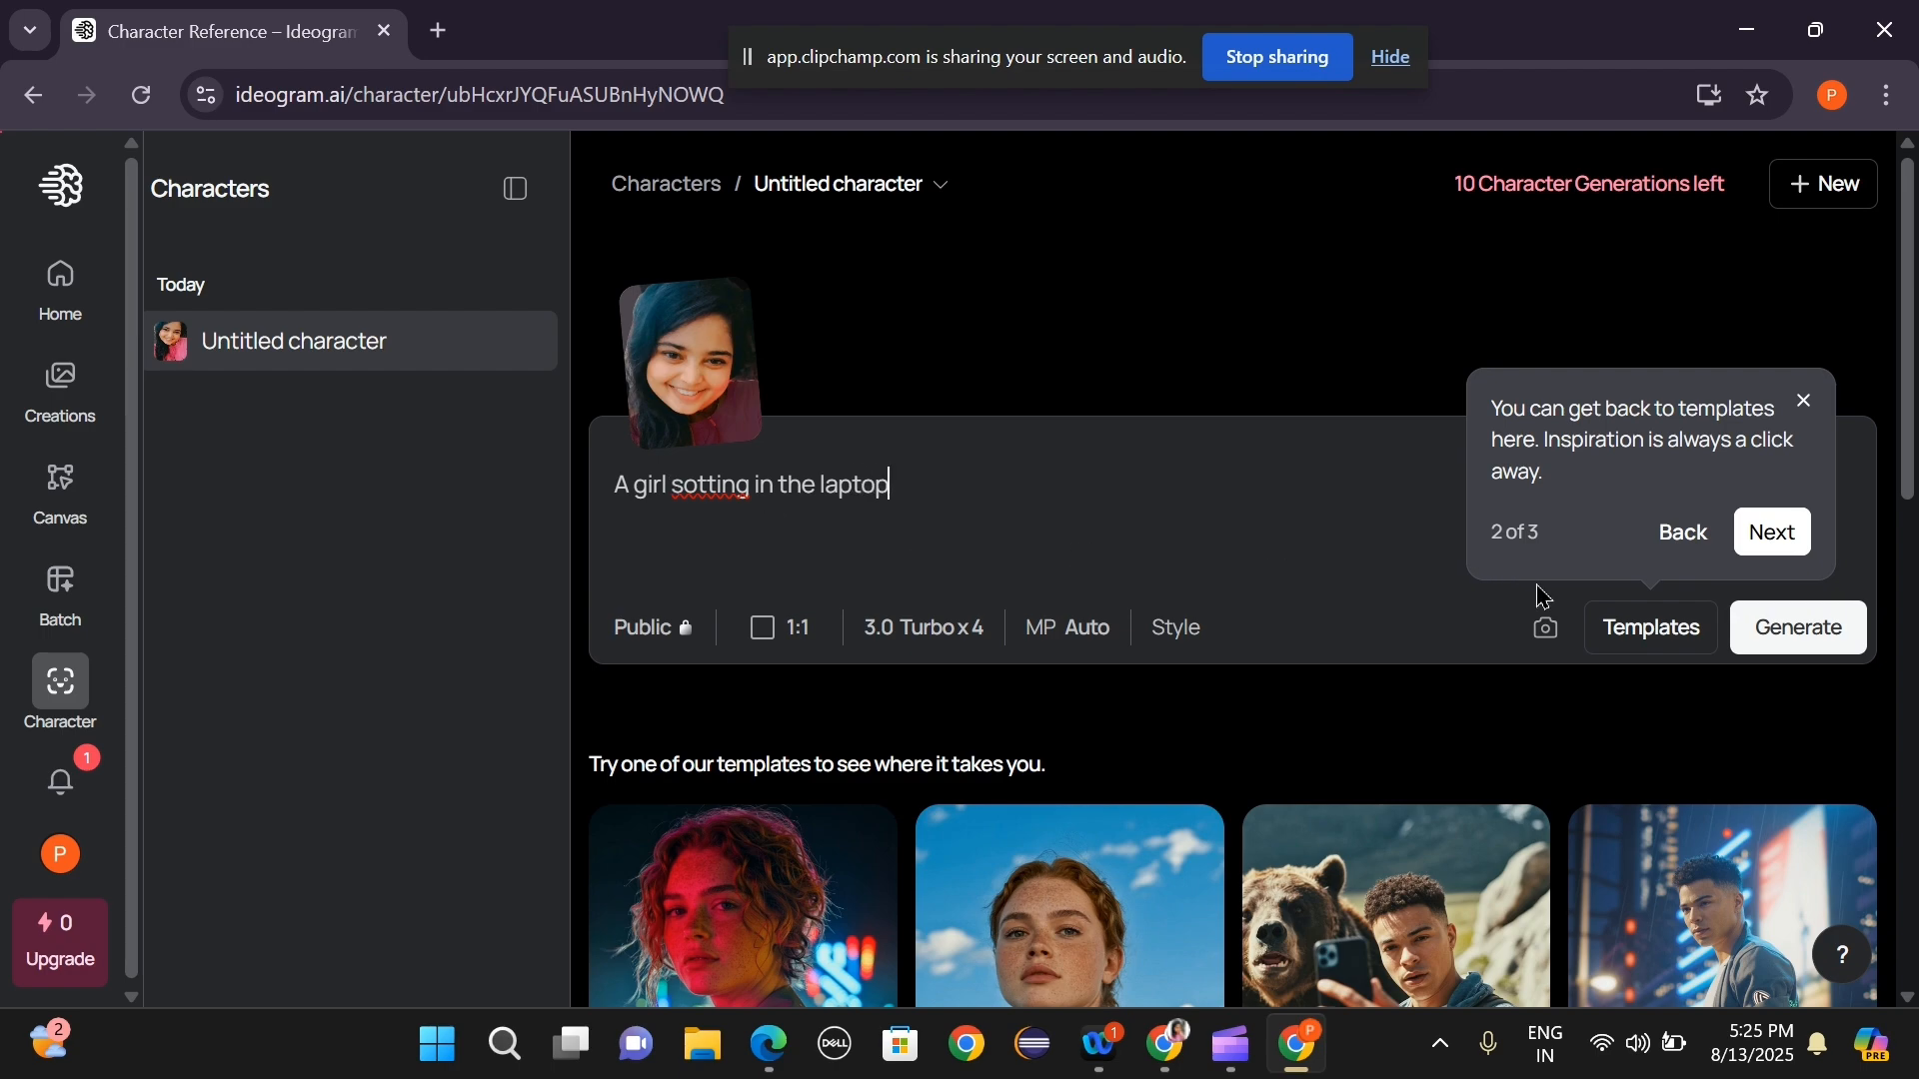
{"action": "left_click", "coordinate": [1804, 400]}
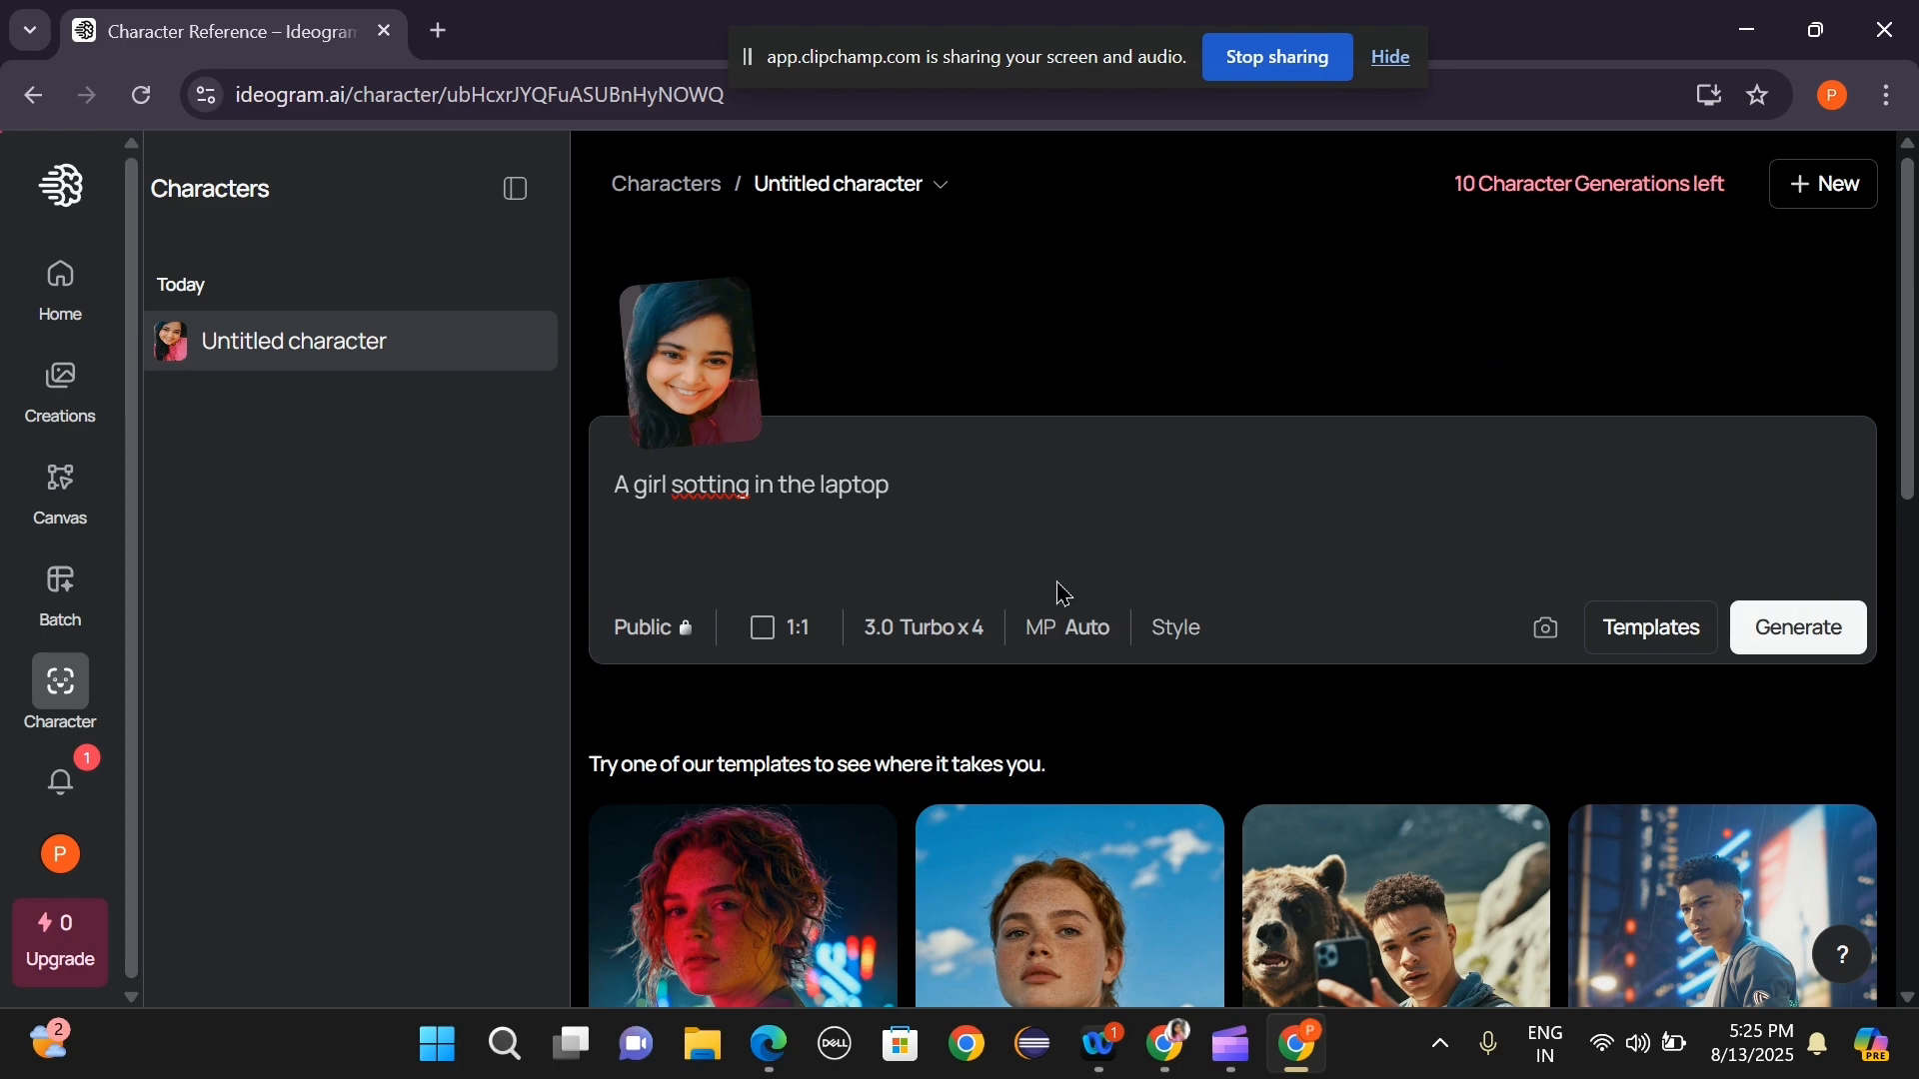
{"action": "left_click", "coordinate": [1784, 629]}
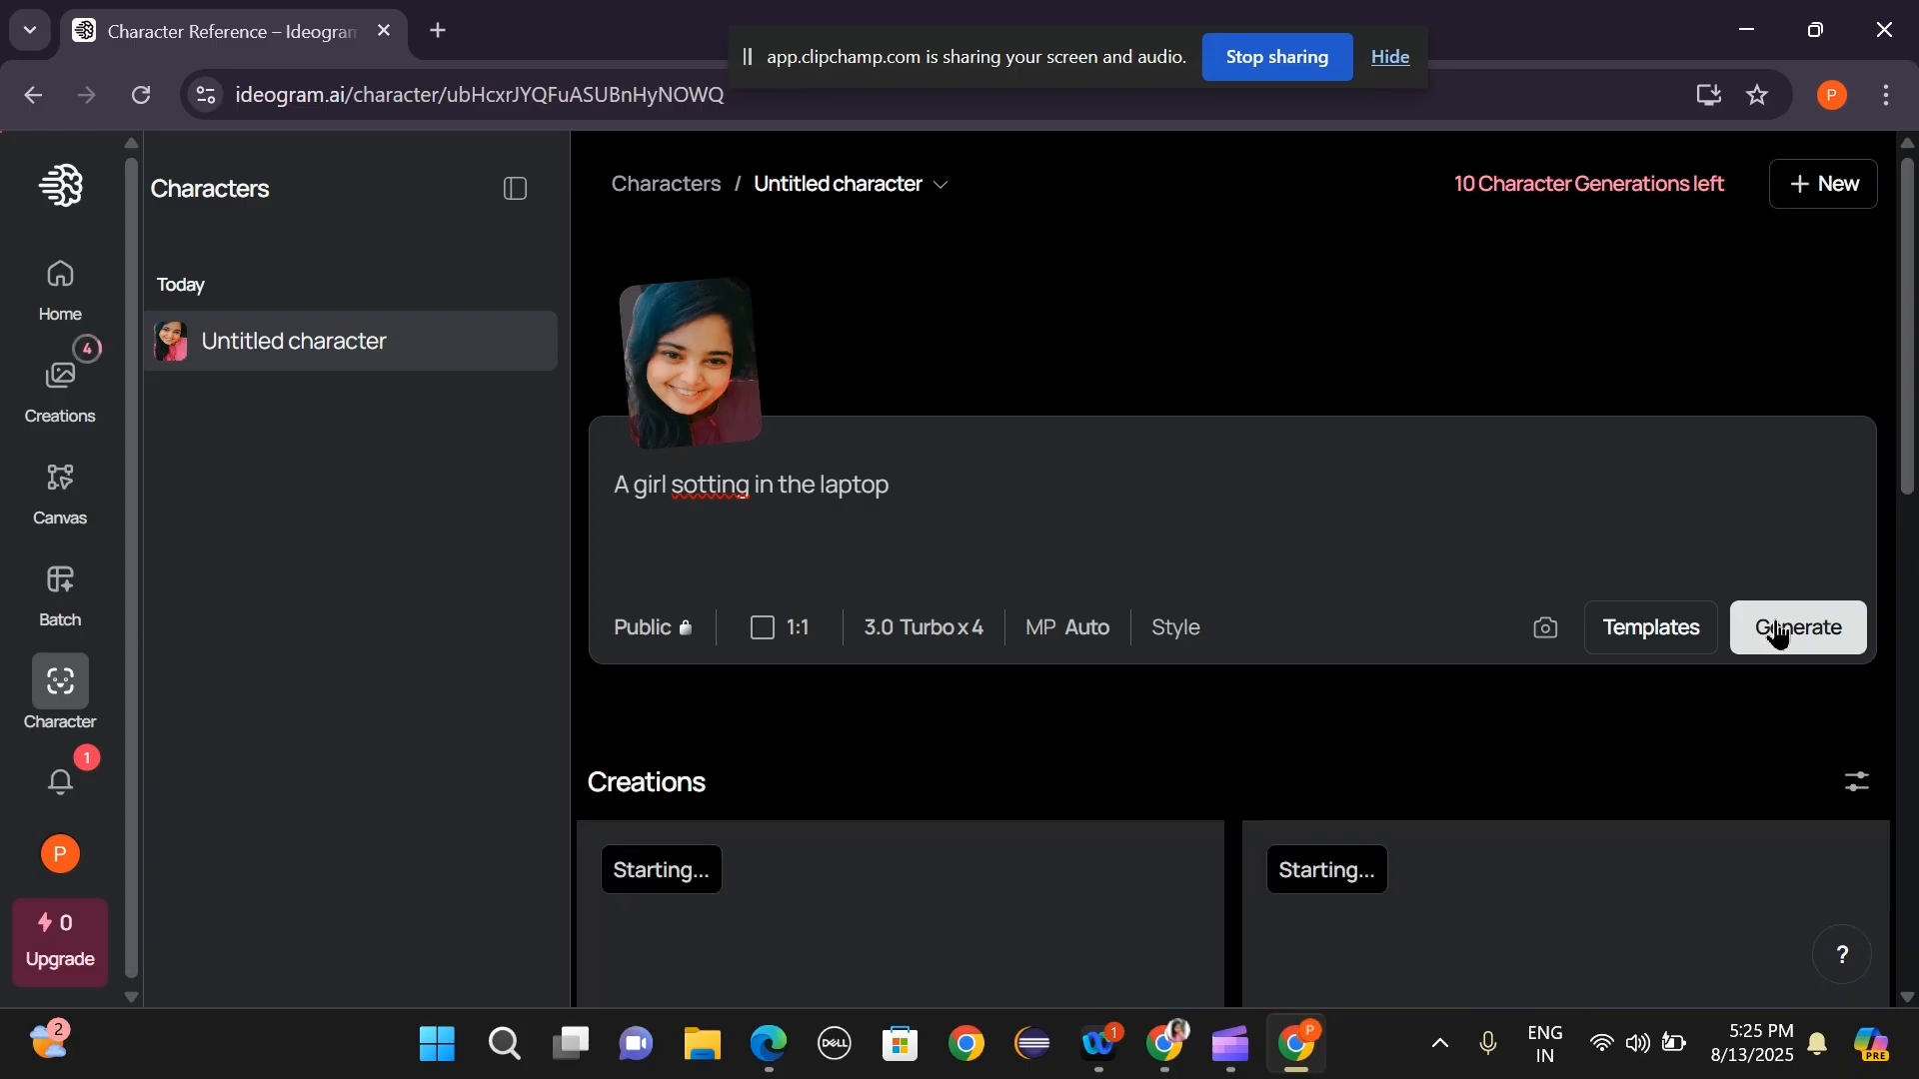
Wait for the character images to finish generating and look over all four results under Creations.
{"action": "scroll", "coordinate": [1184, 522], "scroll_direction": "down", "scroll_amount": 3}
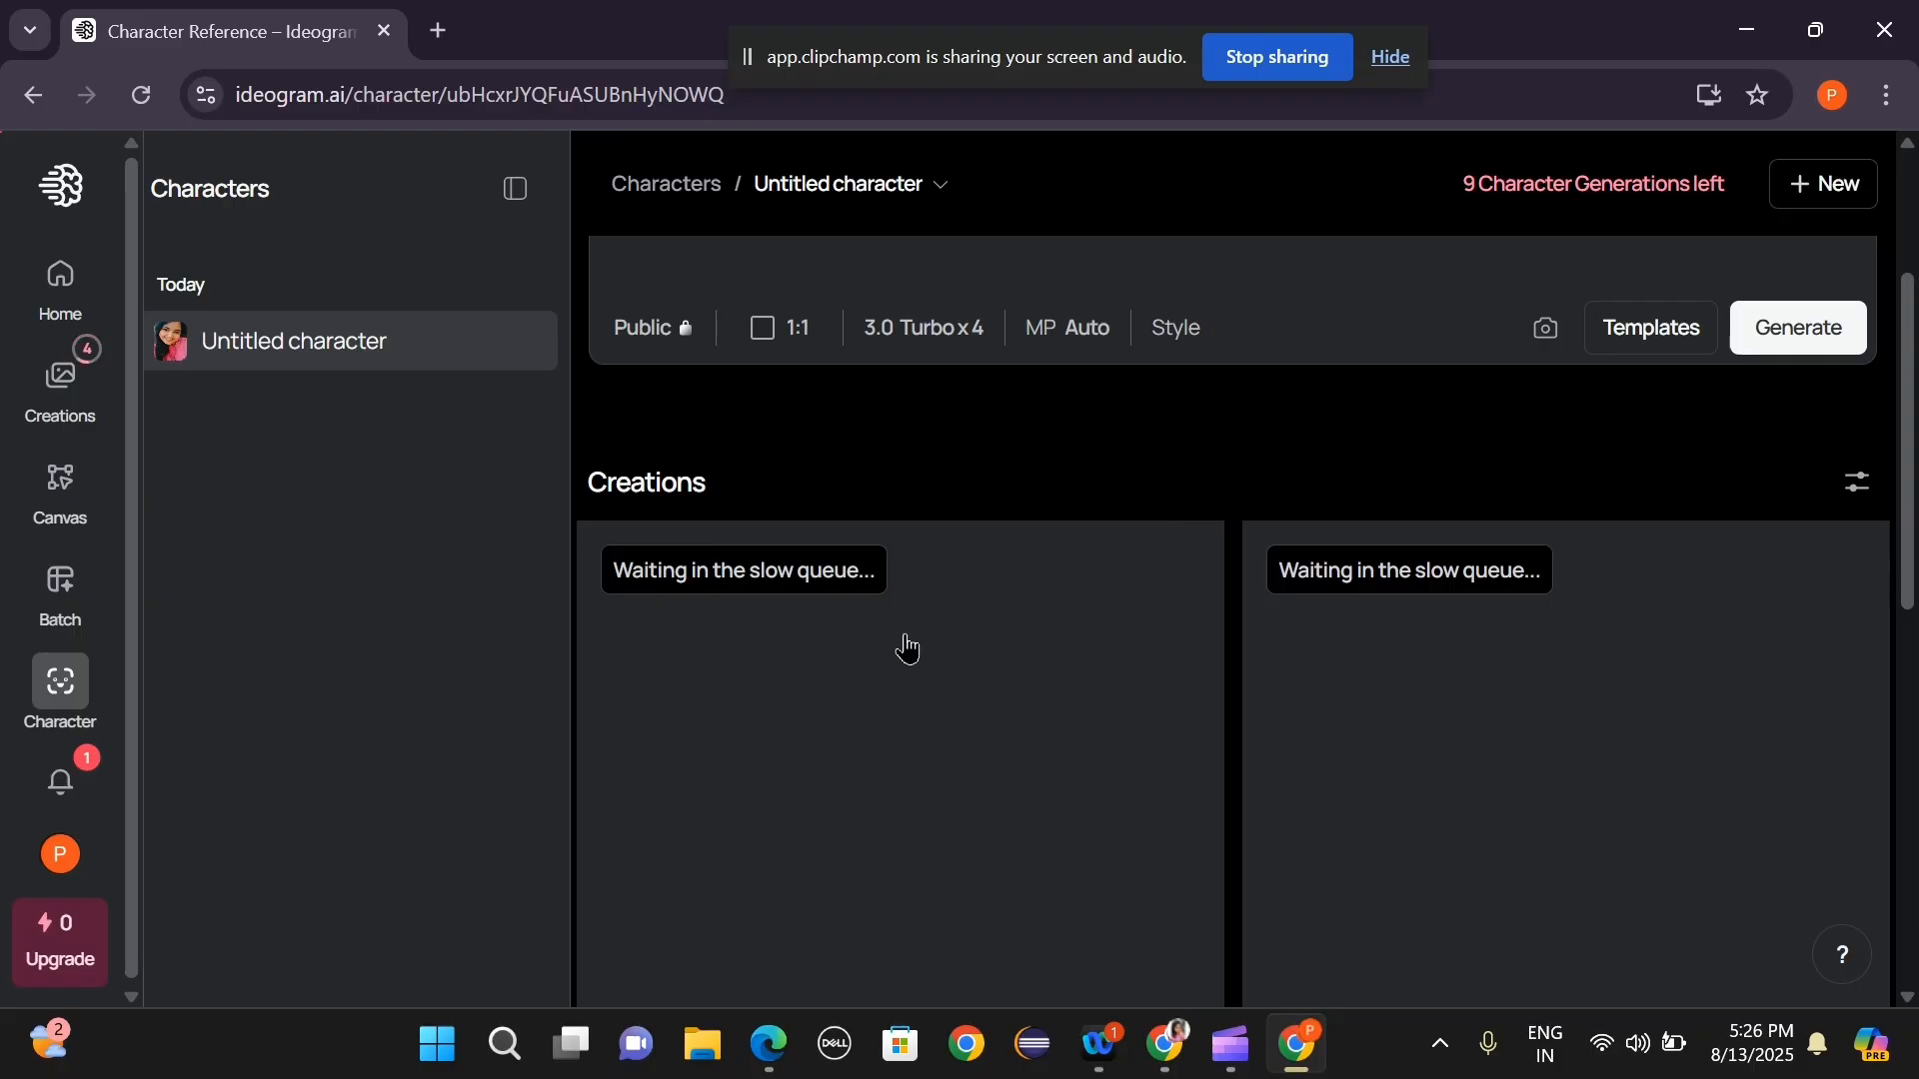
{"action": "scroll", "coordinate": [908, 650], "scroll_direction": "down", "scroll_amount": 8}
{"action": "scroll", "coordinate": [907, 650], "scroll_direction": "up", "scroll_amount": 7}
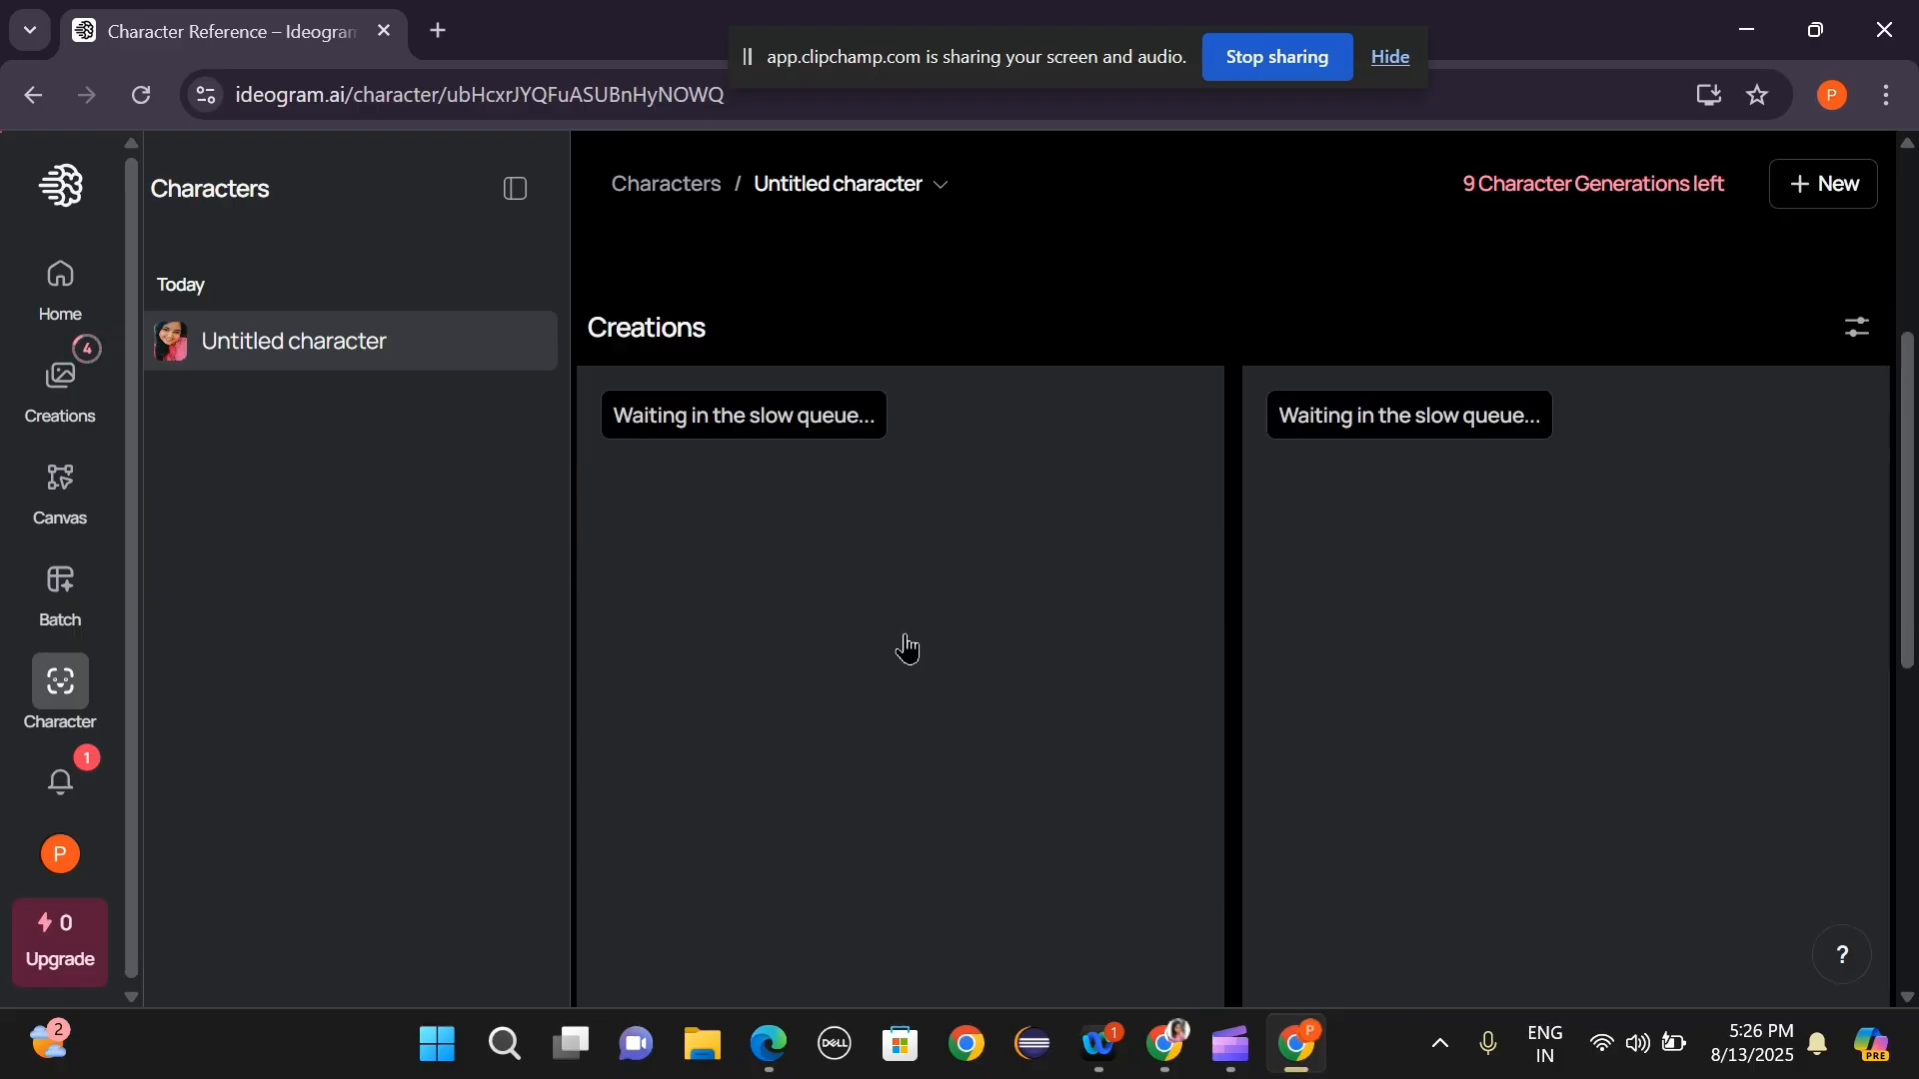
{"action": "scroll", "coordinate": [907, 649], "scroll_direction": "up", "scroll_amount": 4}
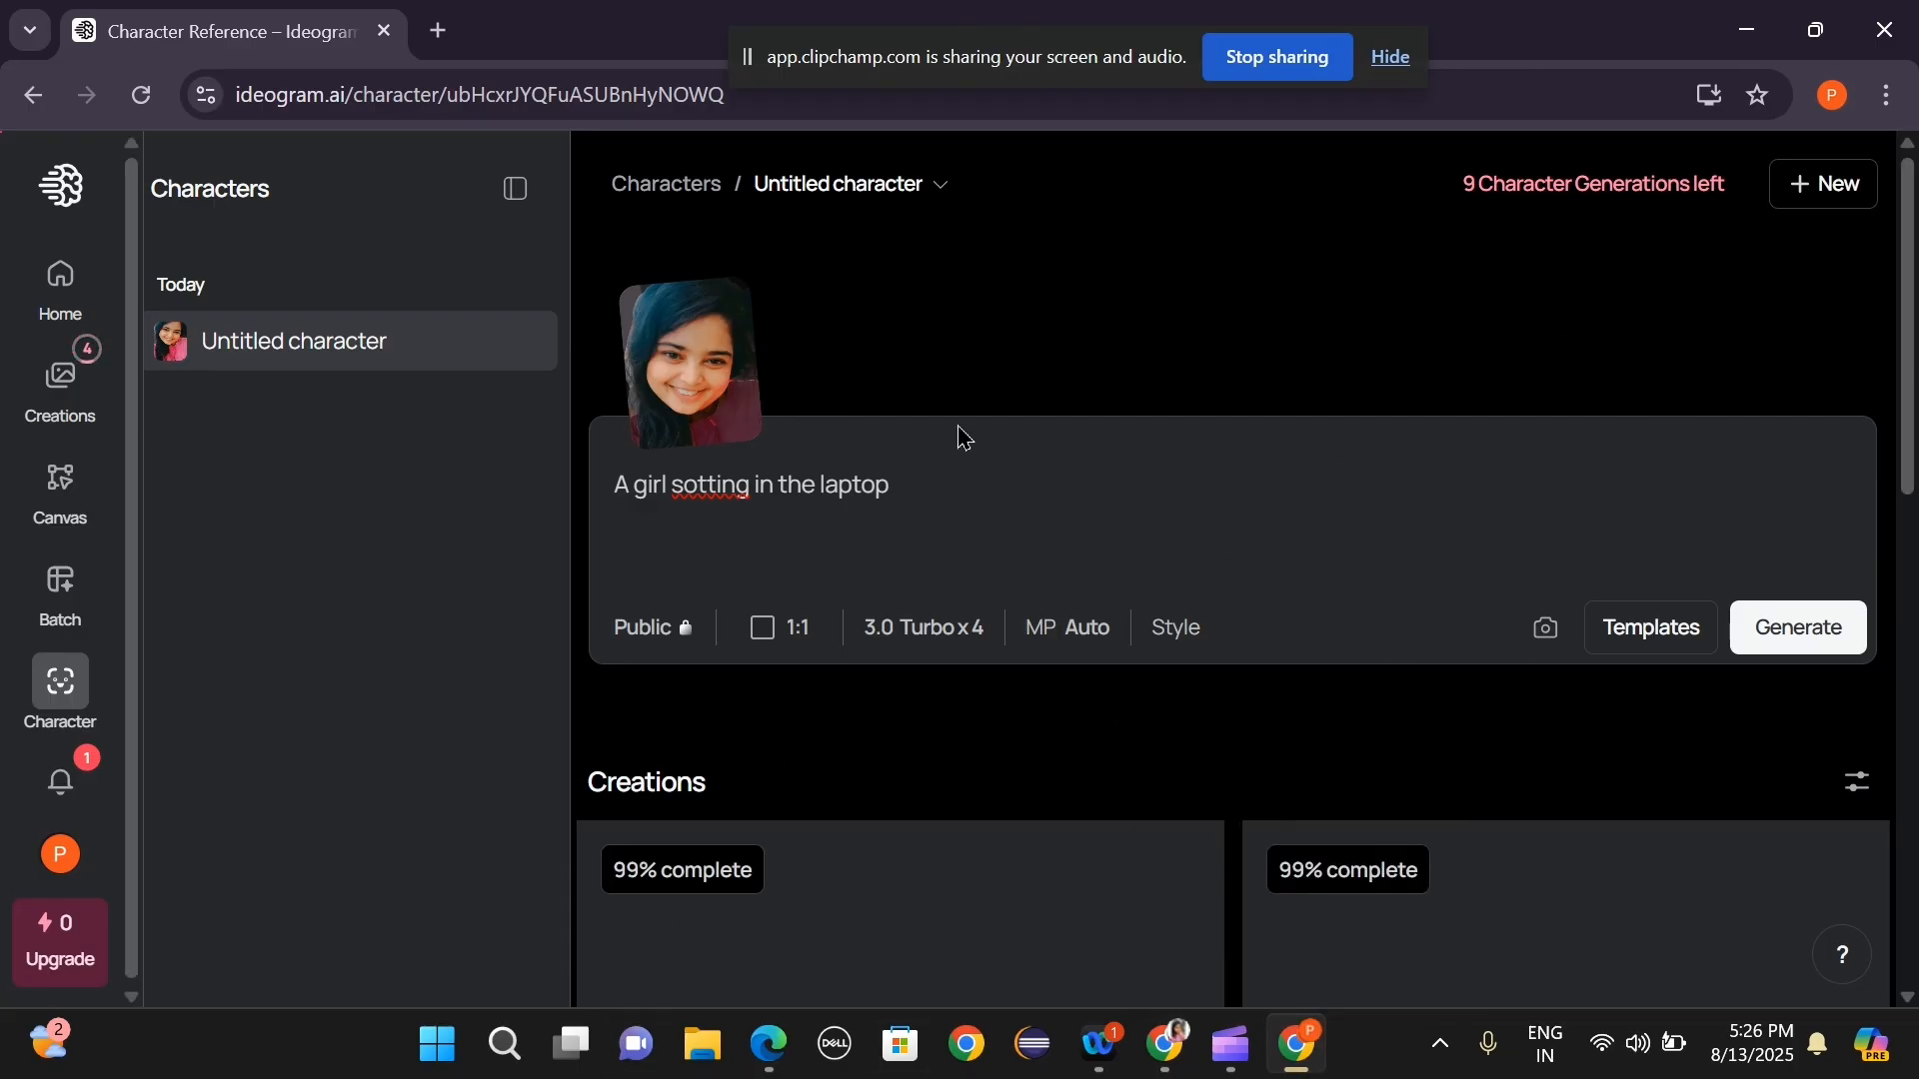
{"action": "scroll", "coordinate": [1041, 502], "scroll_direction": "down", "scroll_amount": 5}
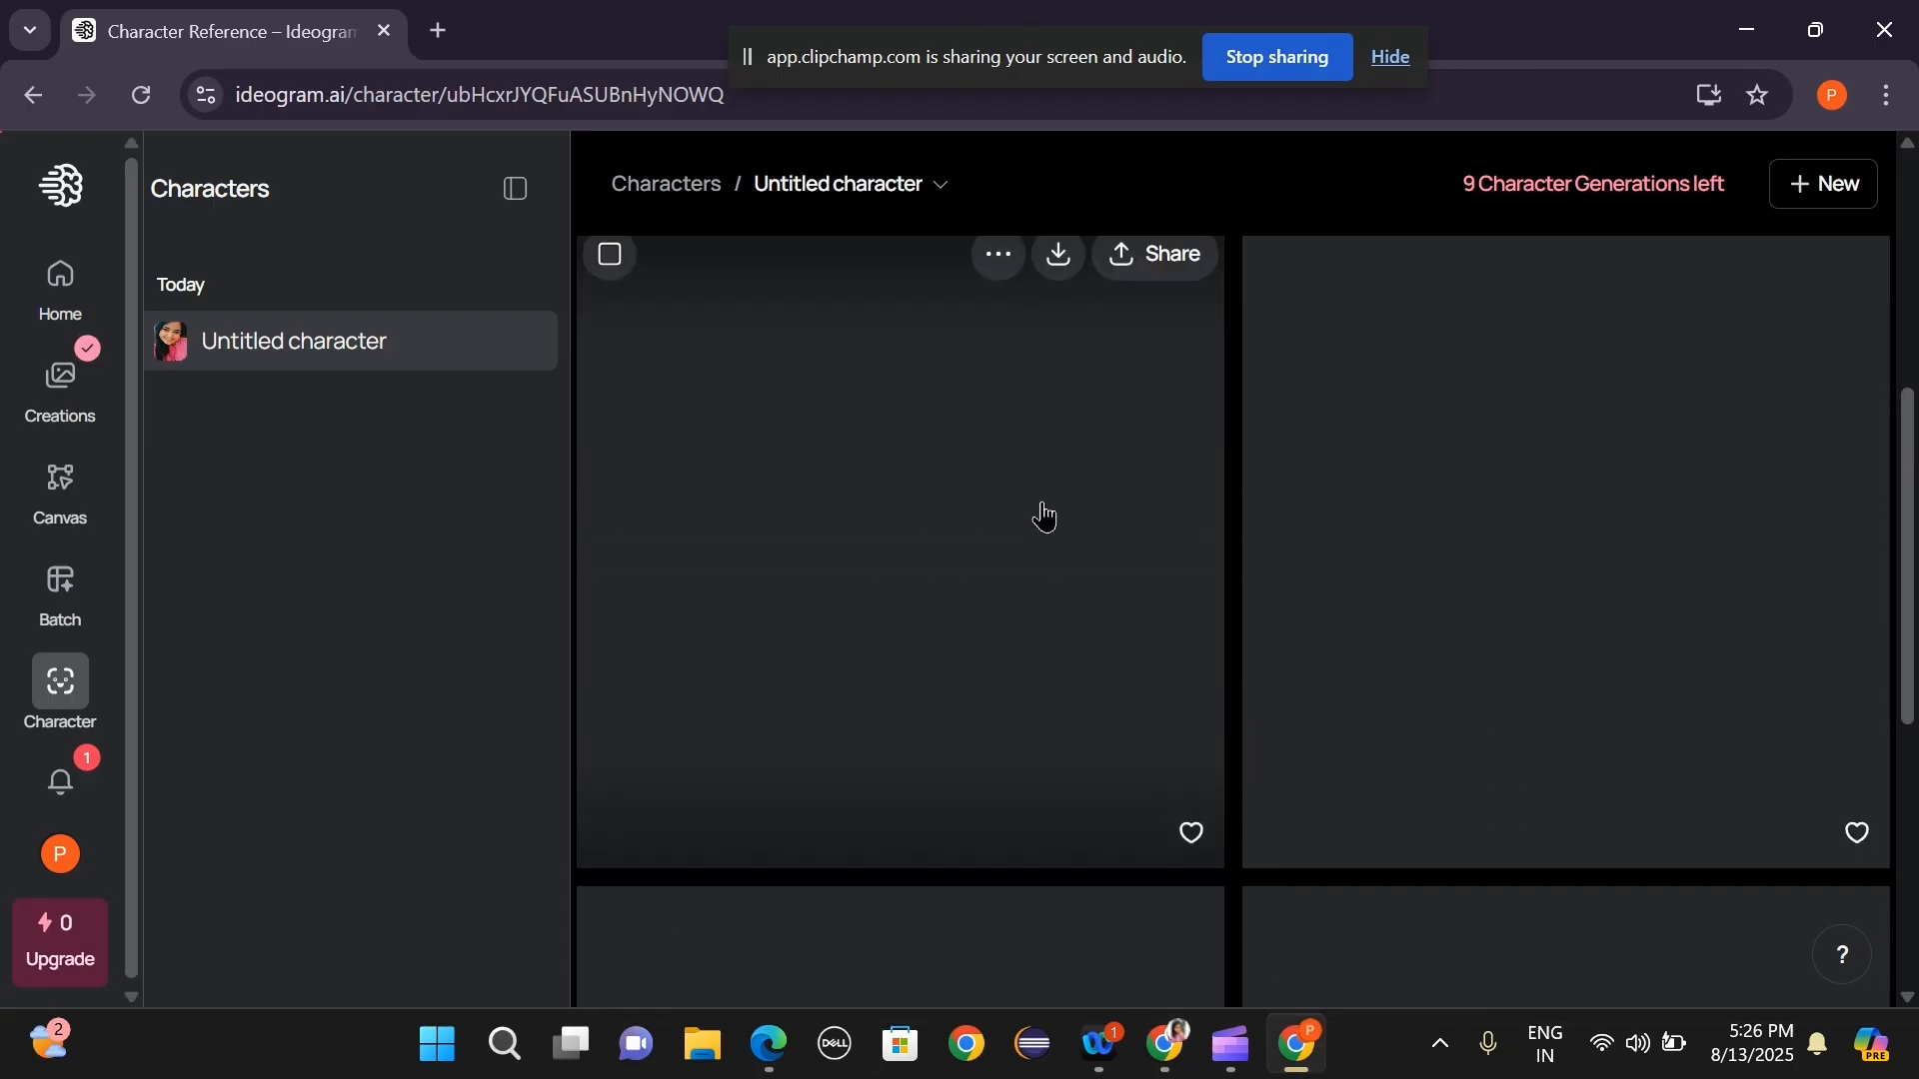
{"action": "scroll", "coordinate": [1041, 515], "scroll_direction": "down", "scroll_amount": 5}
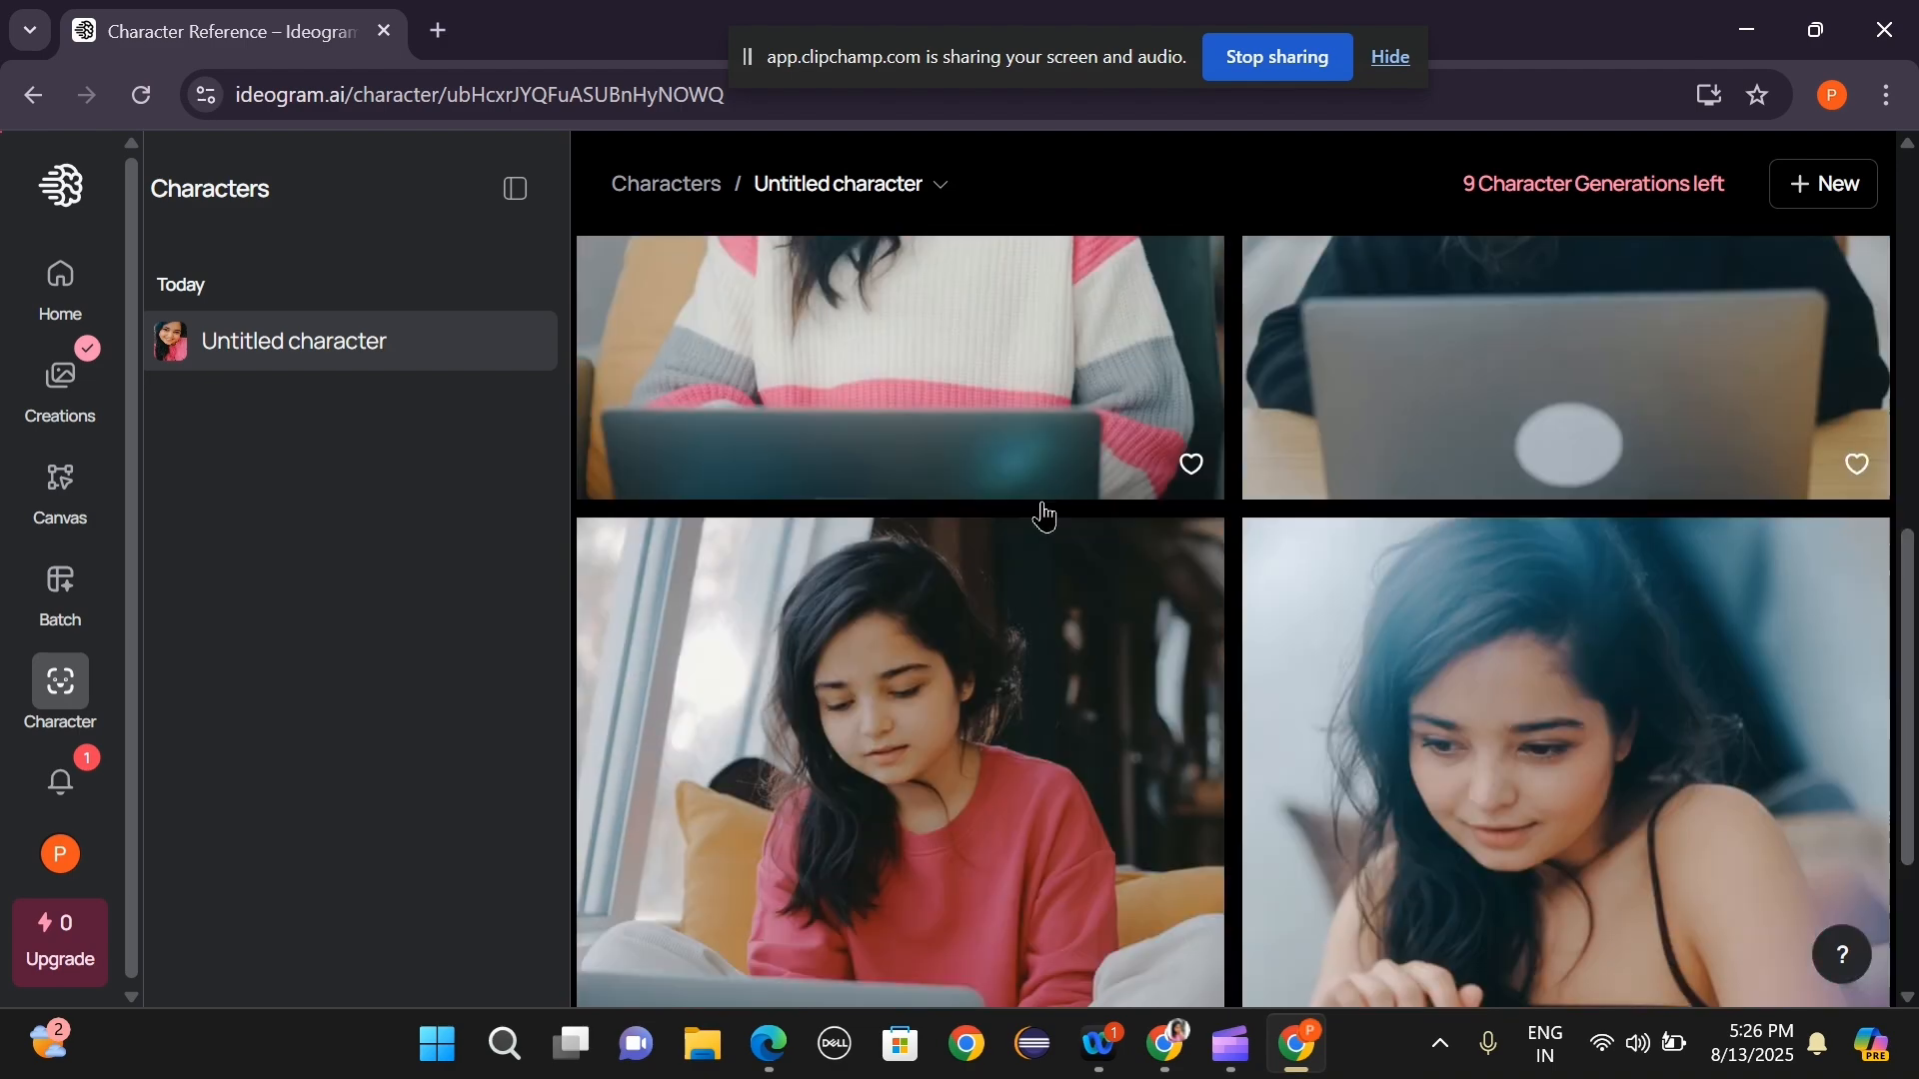
{"action": "scroll", "coordinate": [1202, 589], "scroll_direction": "down", "scroll_amount": 2}
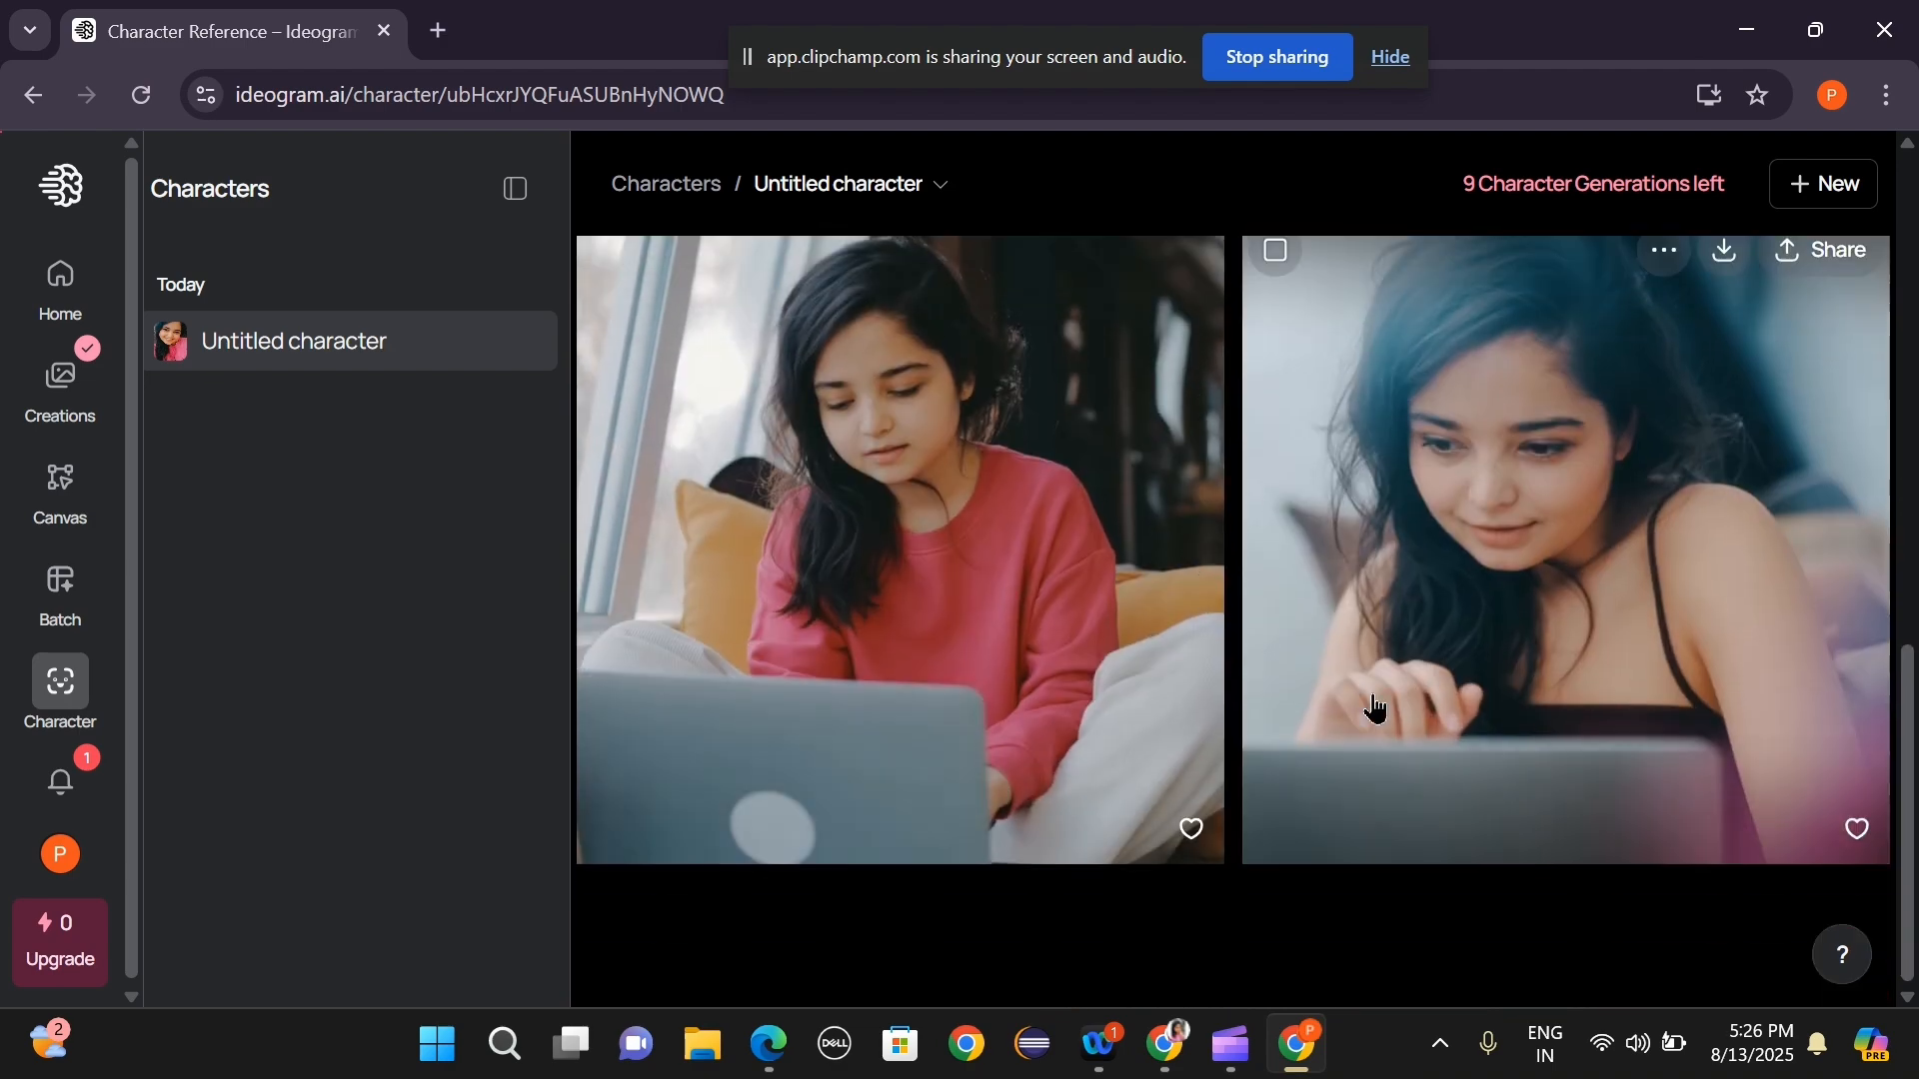
{"action": "scroll", "coordinate": [1028, 680], "scroll_direction": "up", "scroll_amount": 1}
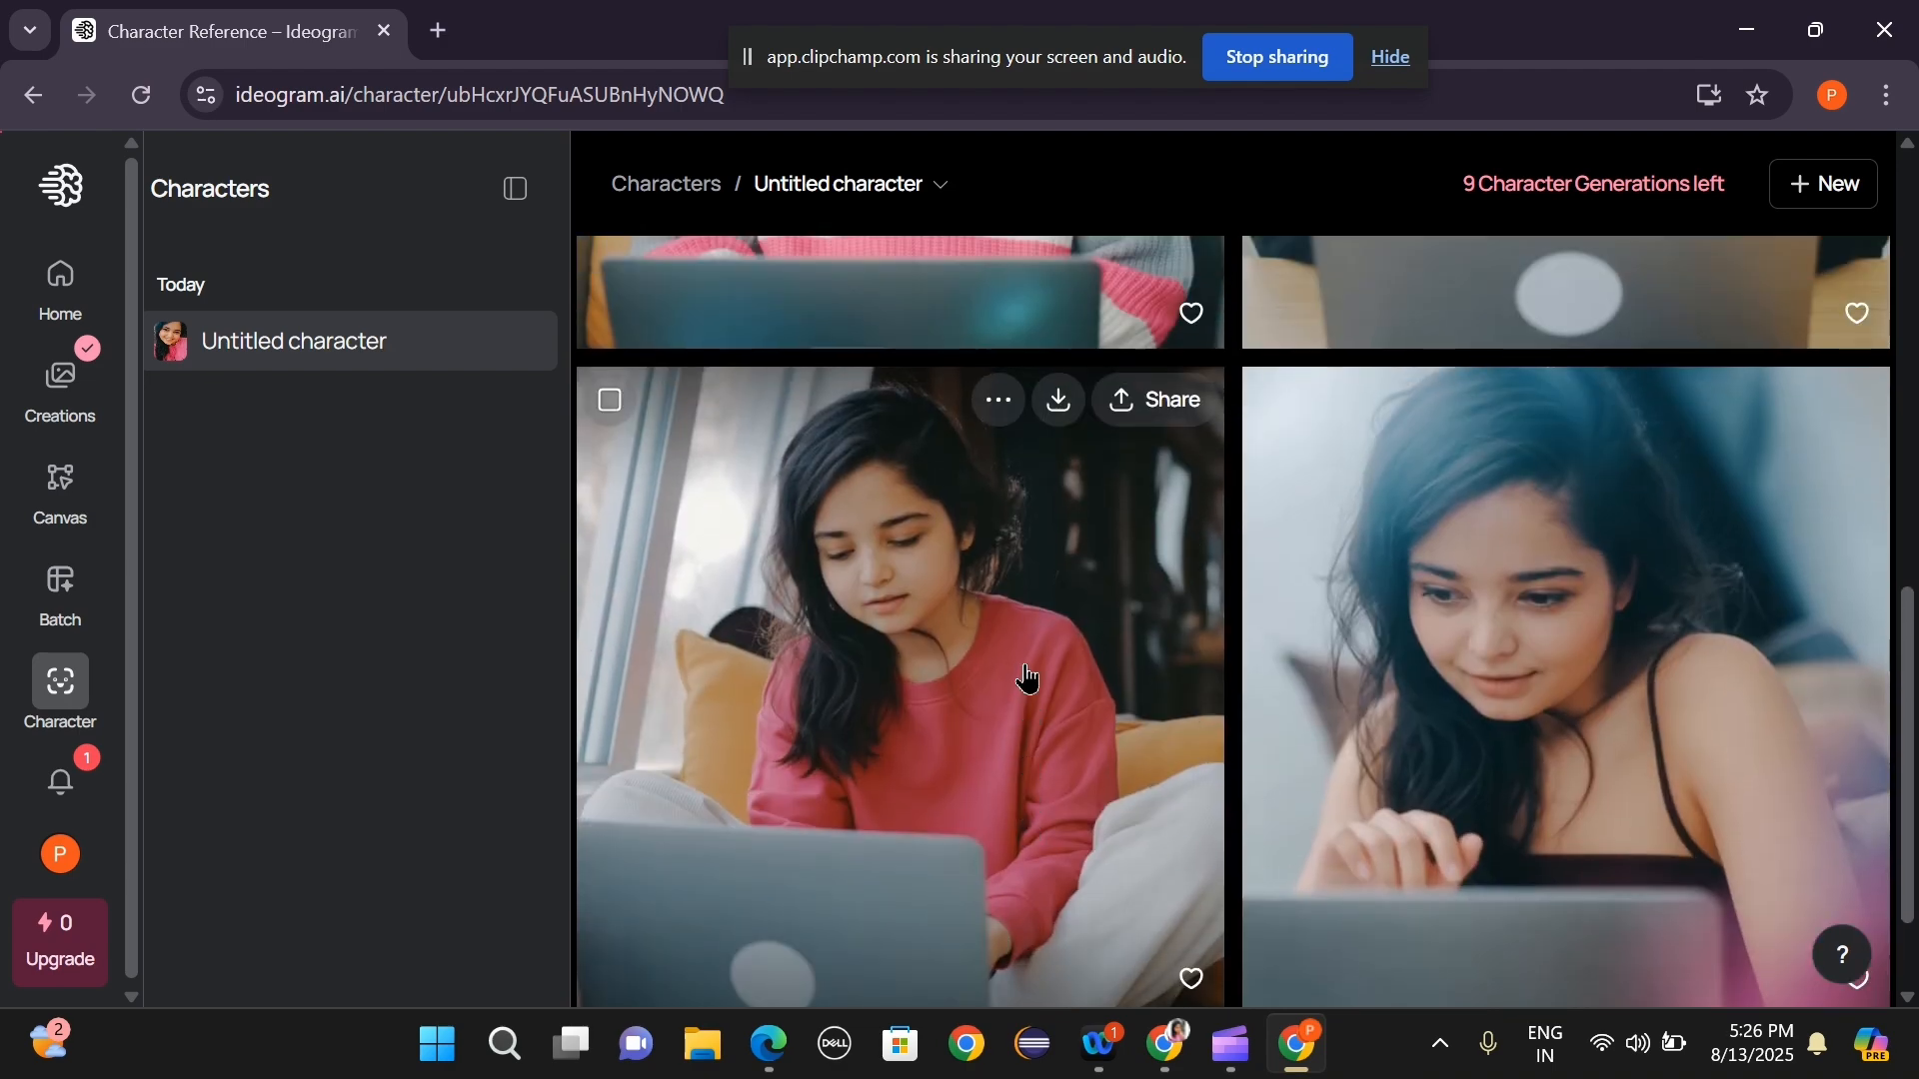
{"action": "scroll", "coordinate": [1028, 680], "scroll_direction": "up", "scroll_amount": 5}
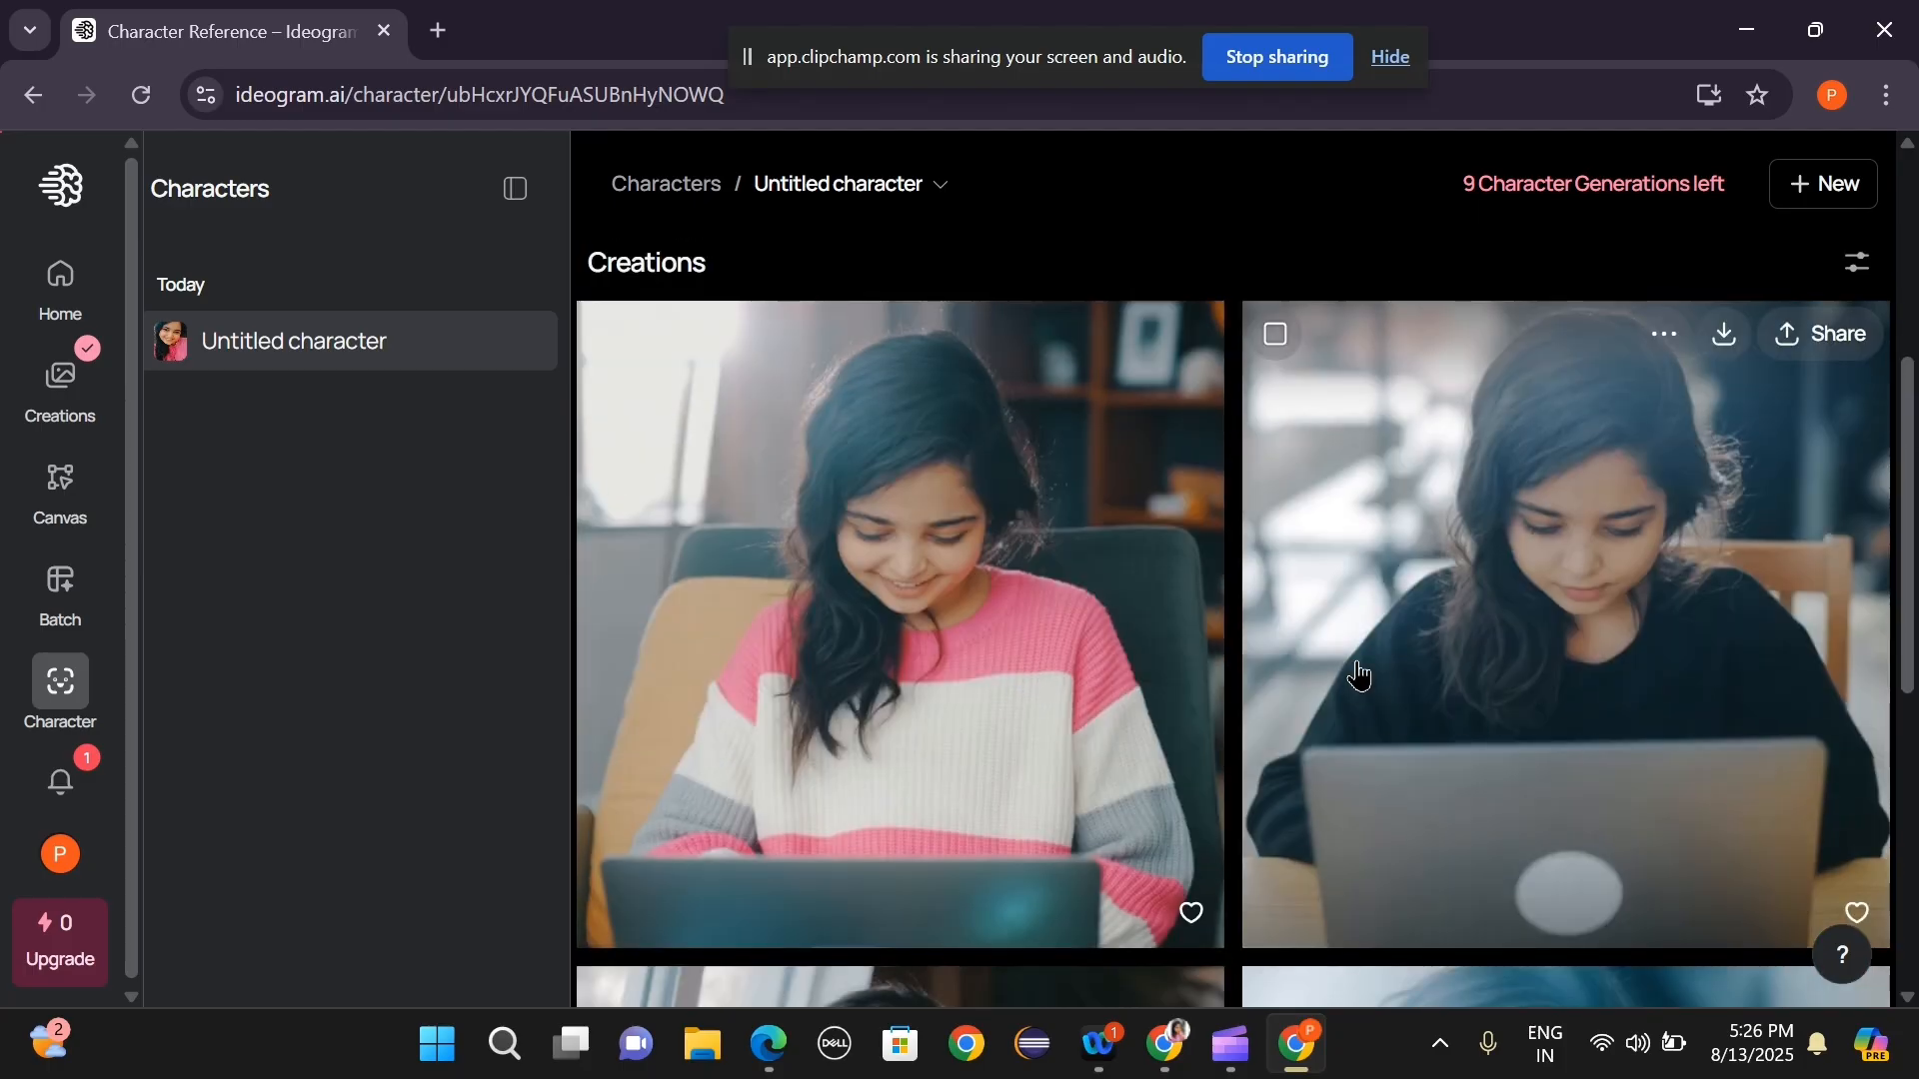
{"action": "scroll", "coordinate": [1353, 673], "scroll_direction": "down", "scroll_amount": 6}
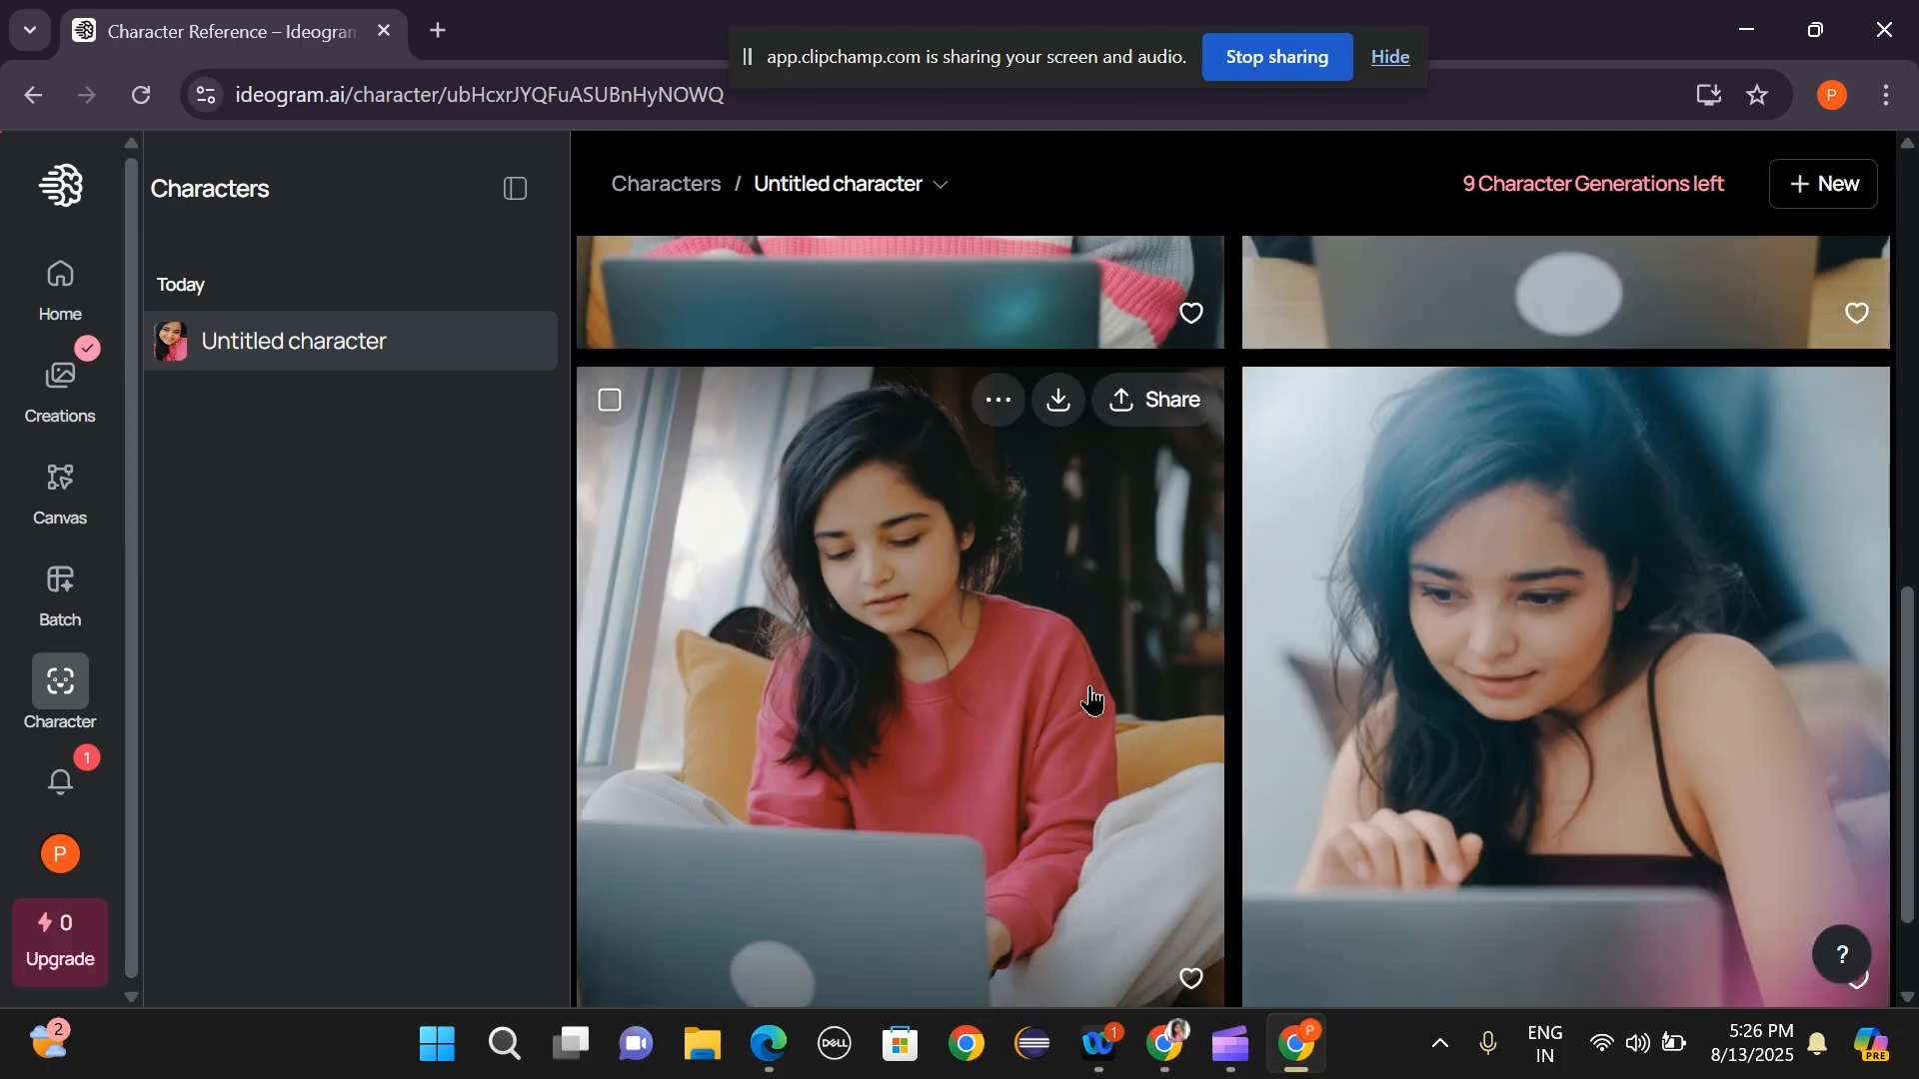
Check the available actions for the image of the girl in the plain pink sweatshirt and download that image.
{"action": "left_click", "coordinate": [1009, 401]}
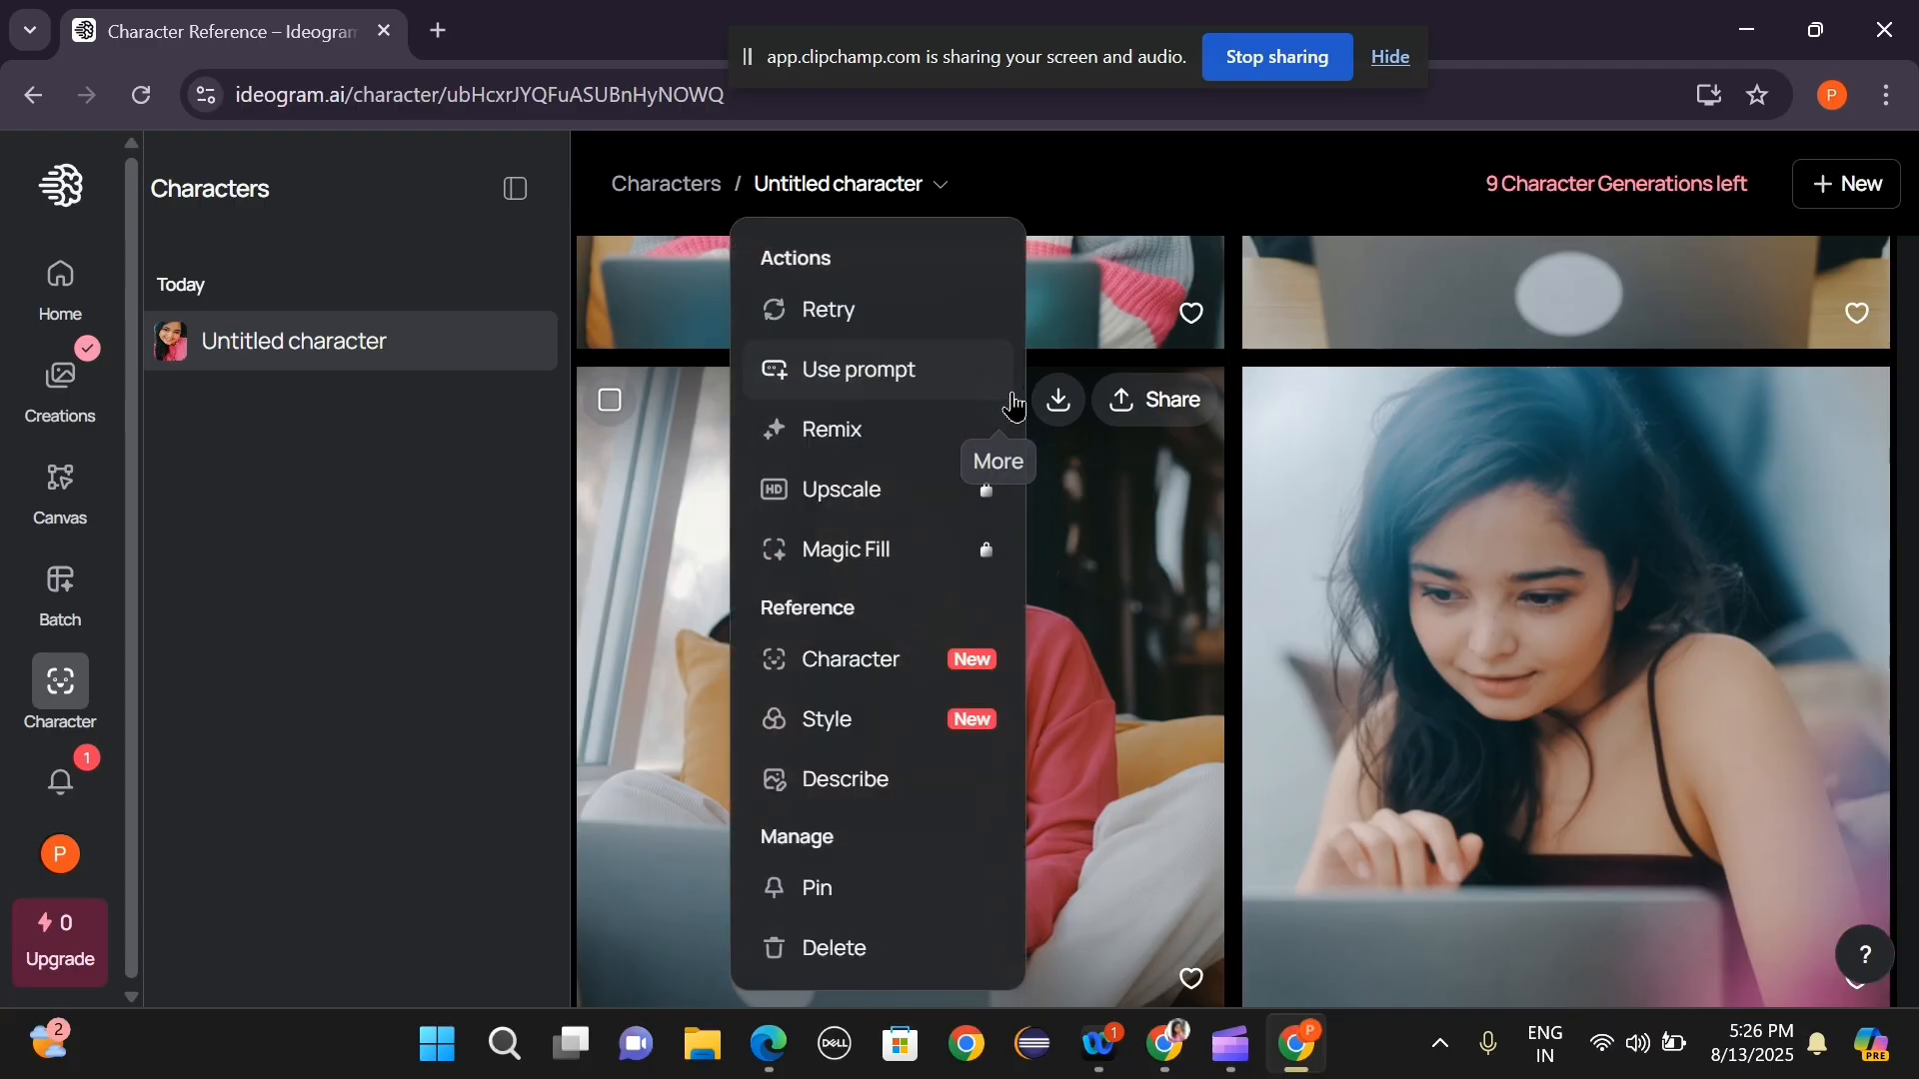
{"action": "left_click", "coordinate": [1117, 537]}
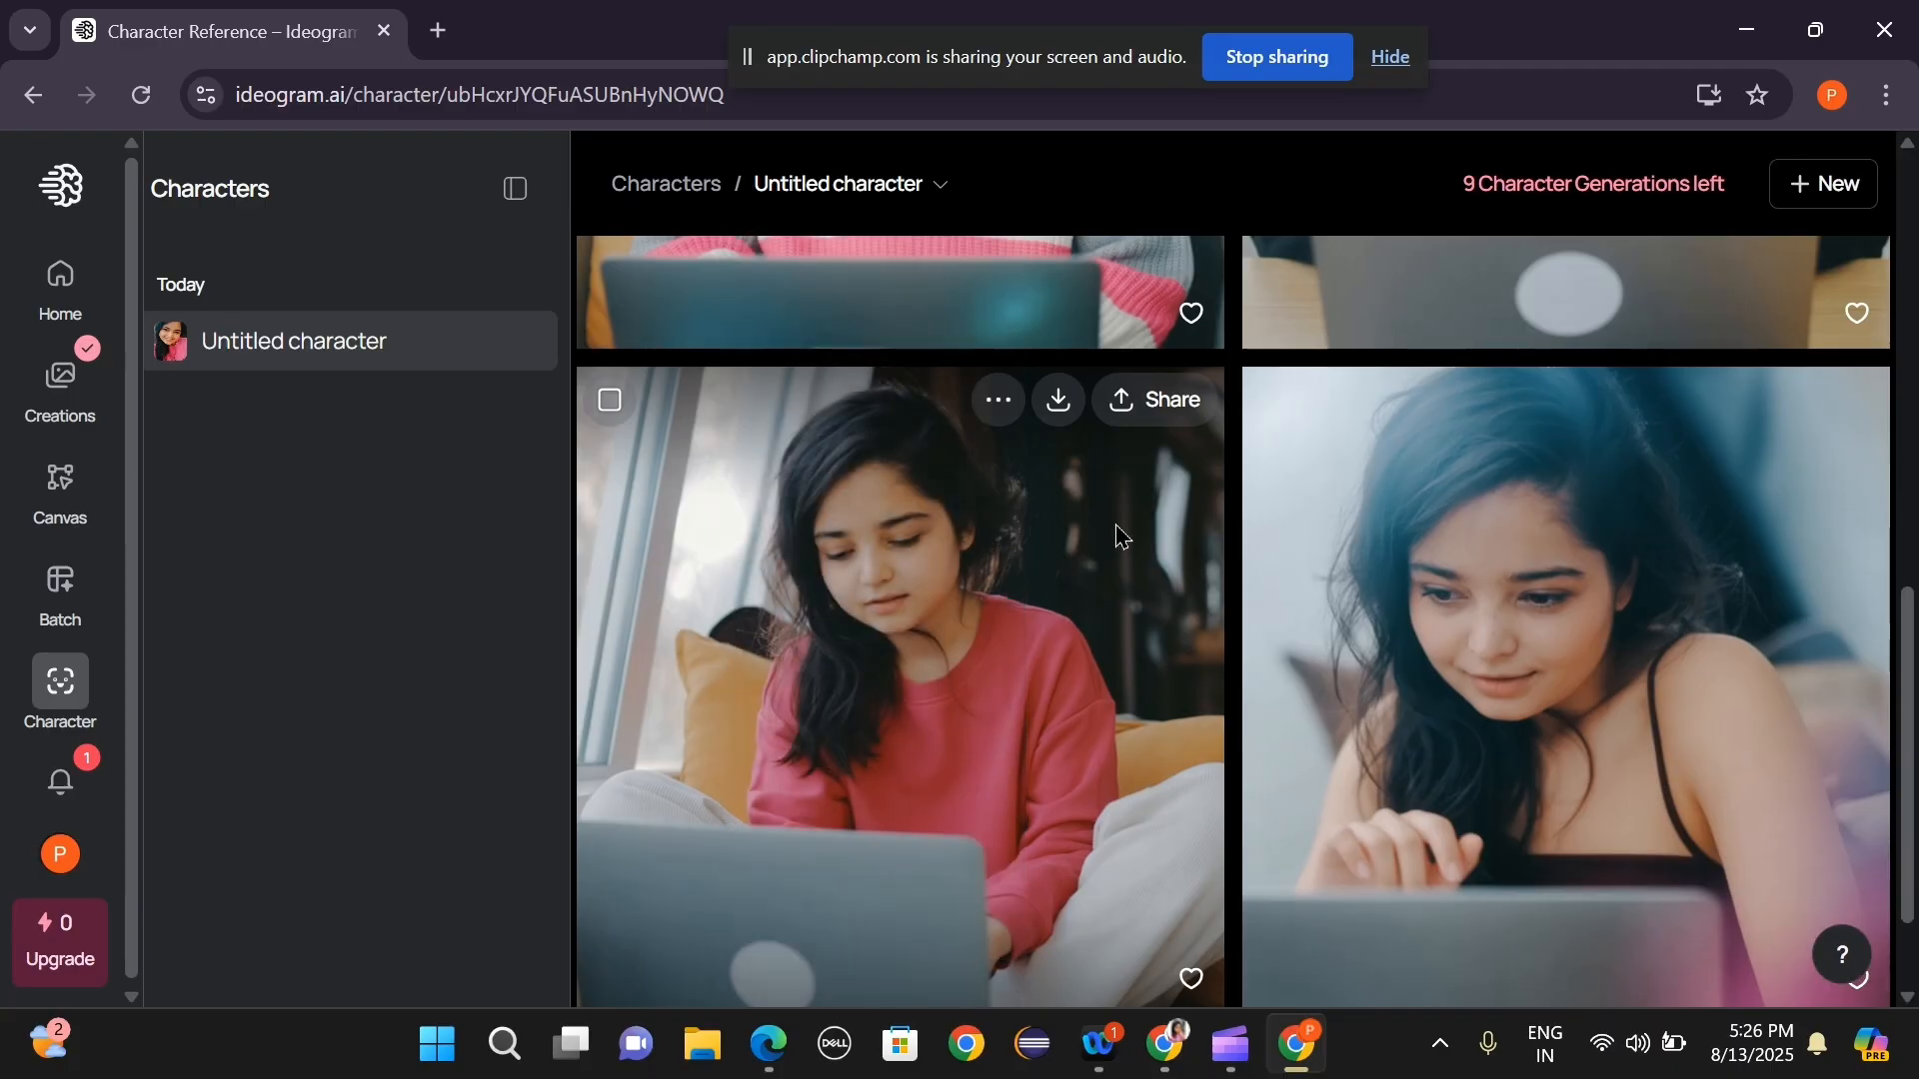
{"action": "left_click", "coordinate": [1057, 402]}
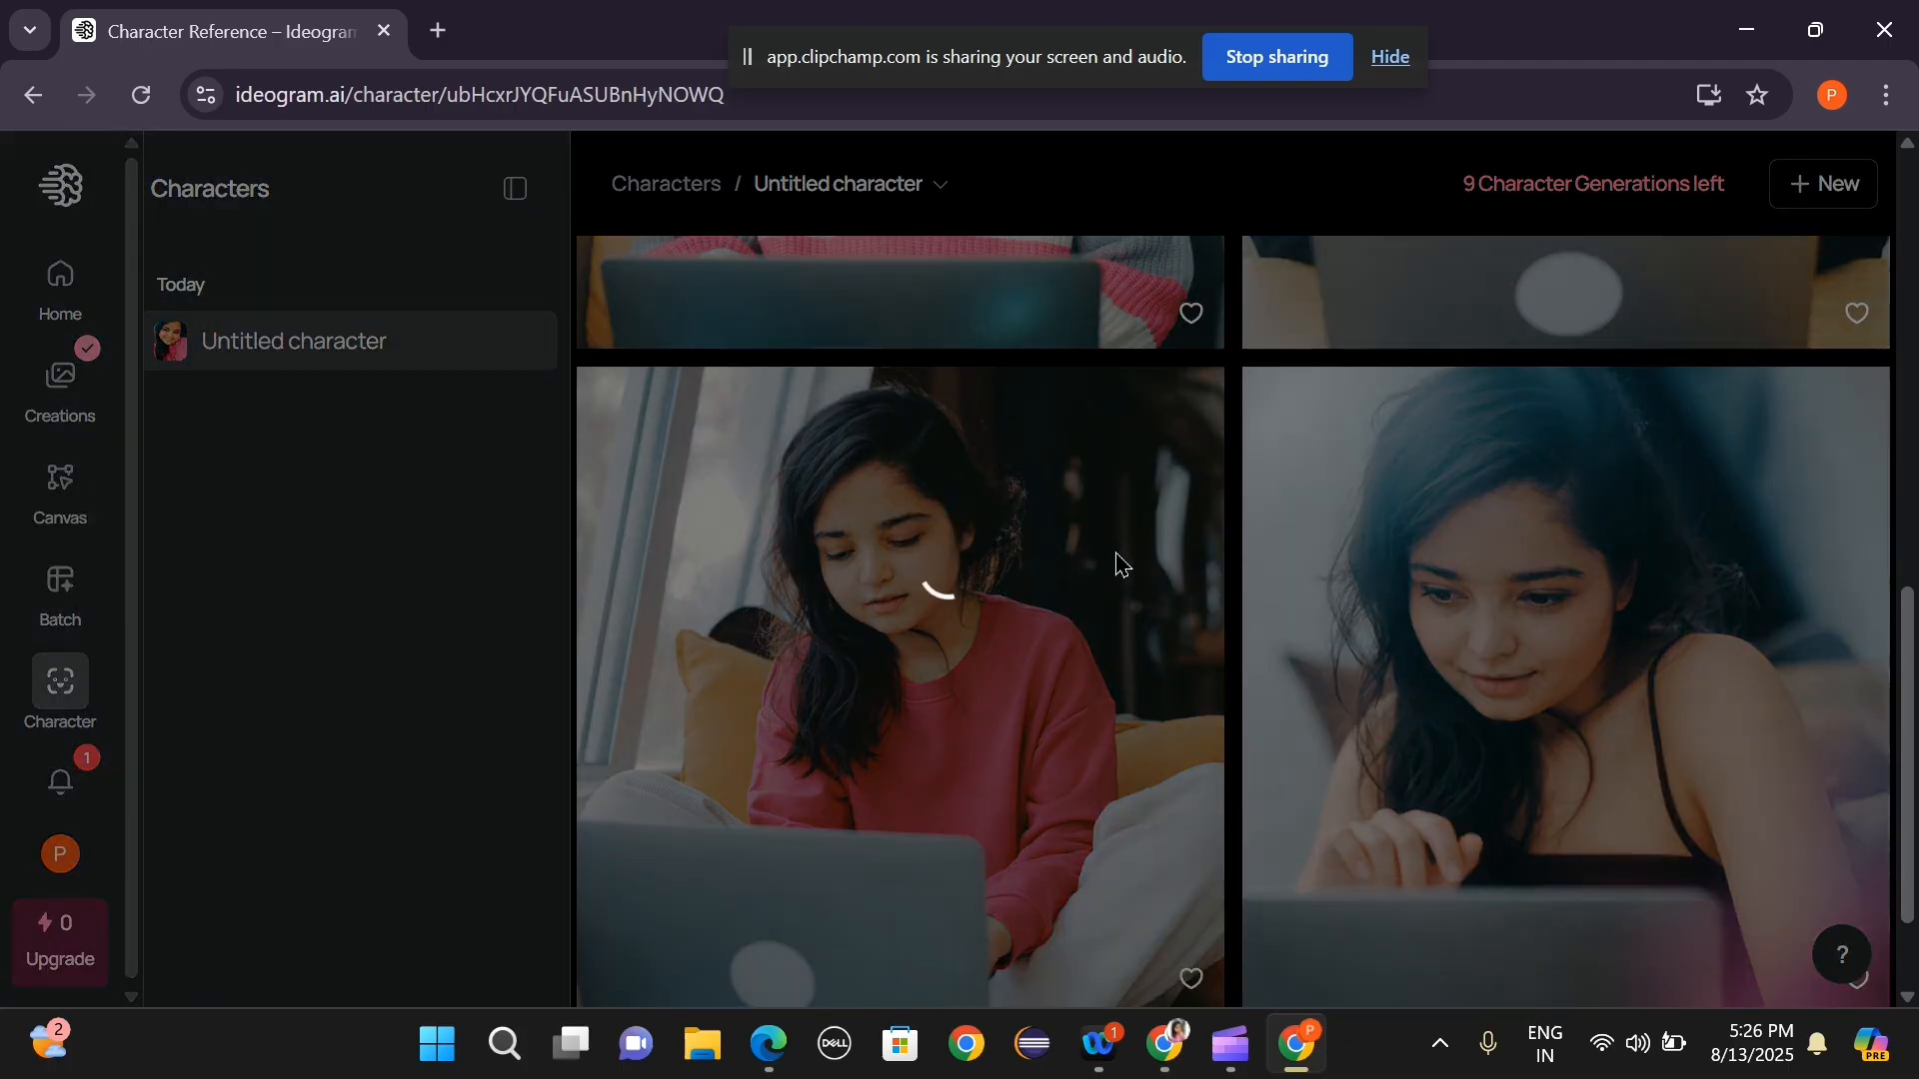
Open the image of the girl in the black sweater and look through the other generated images in the detail view.
{"action": "scroll", "coordinate": [1116, 564], "scroll_direction": "up", "scroll_amount": 5}
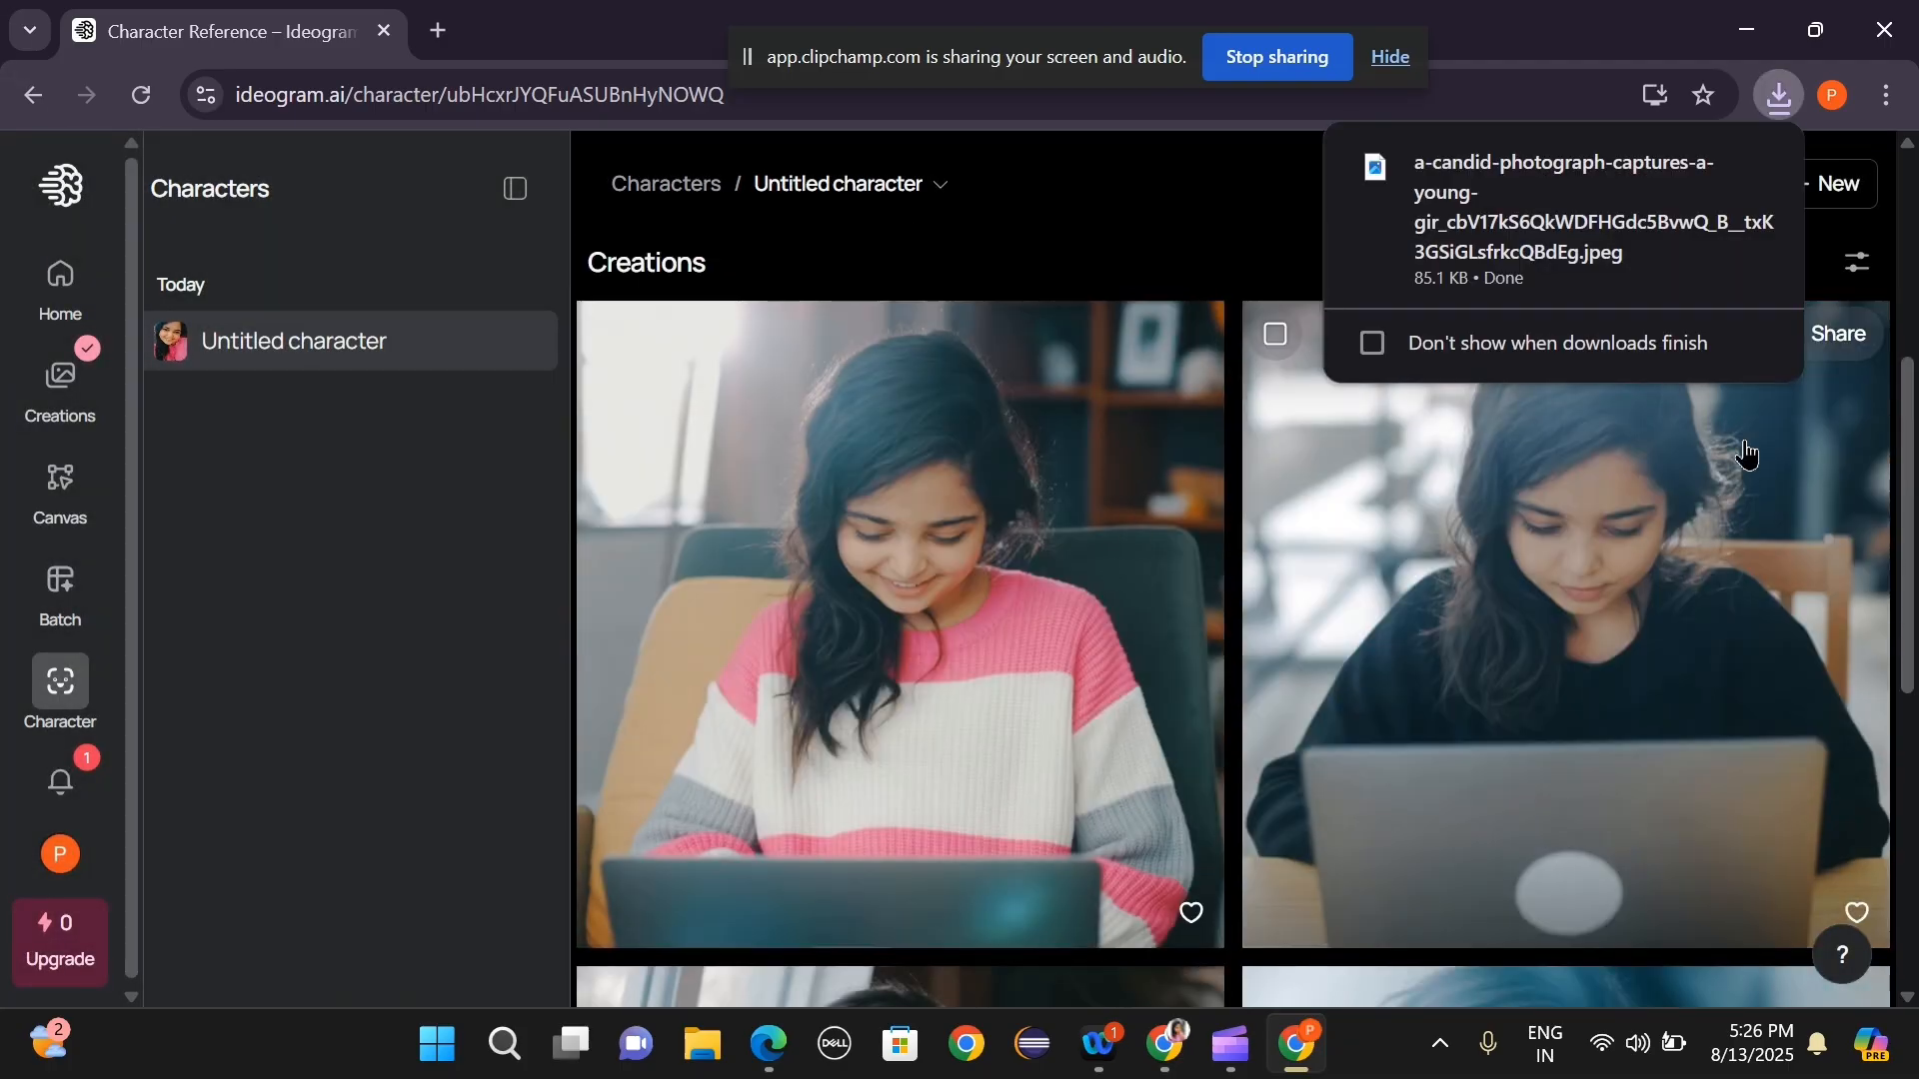
{"action": "left_click", "coordinate": [1502, 636]}
{"action": "scroll", "coordinate": [1479, 650], "scroll_direction": "down", "scroll_amount": 4}
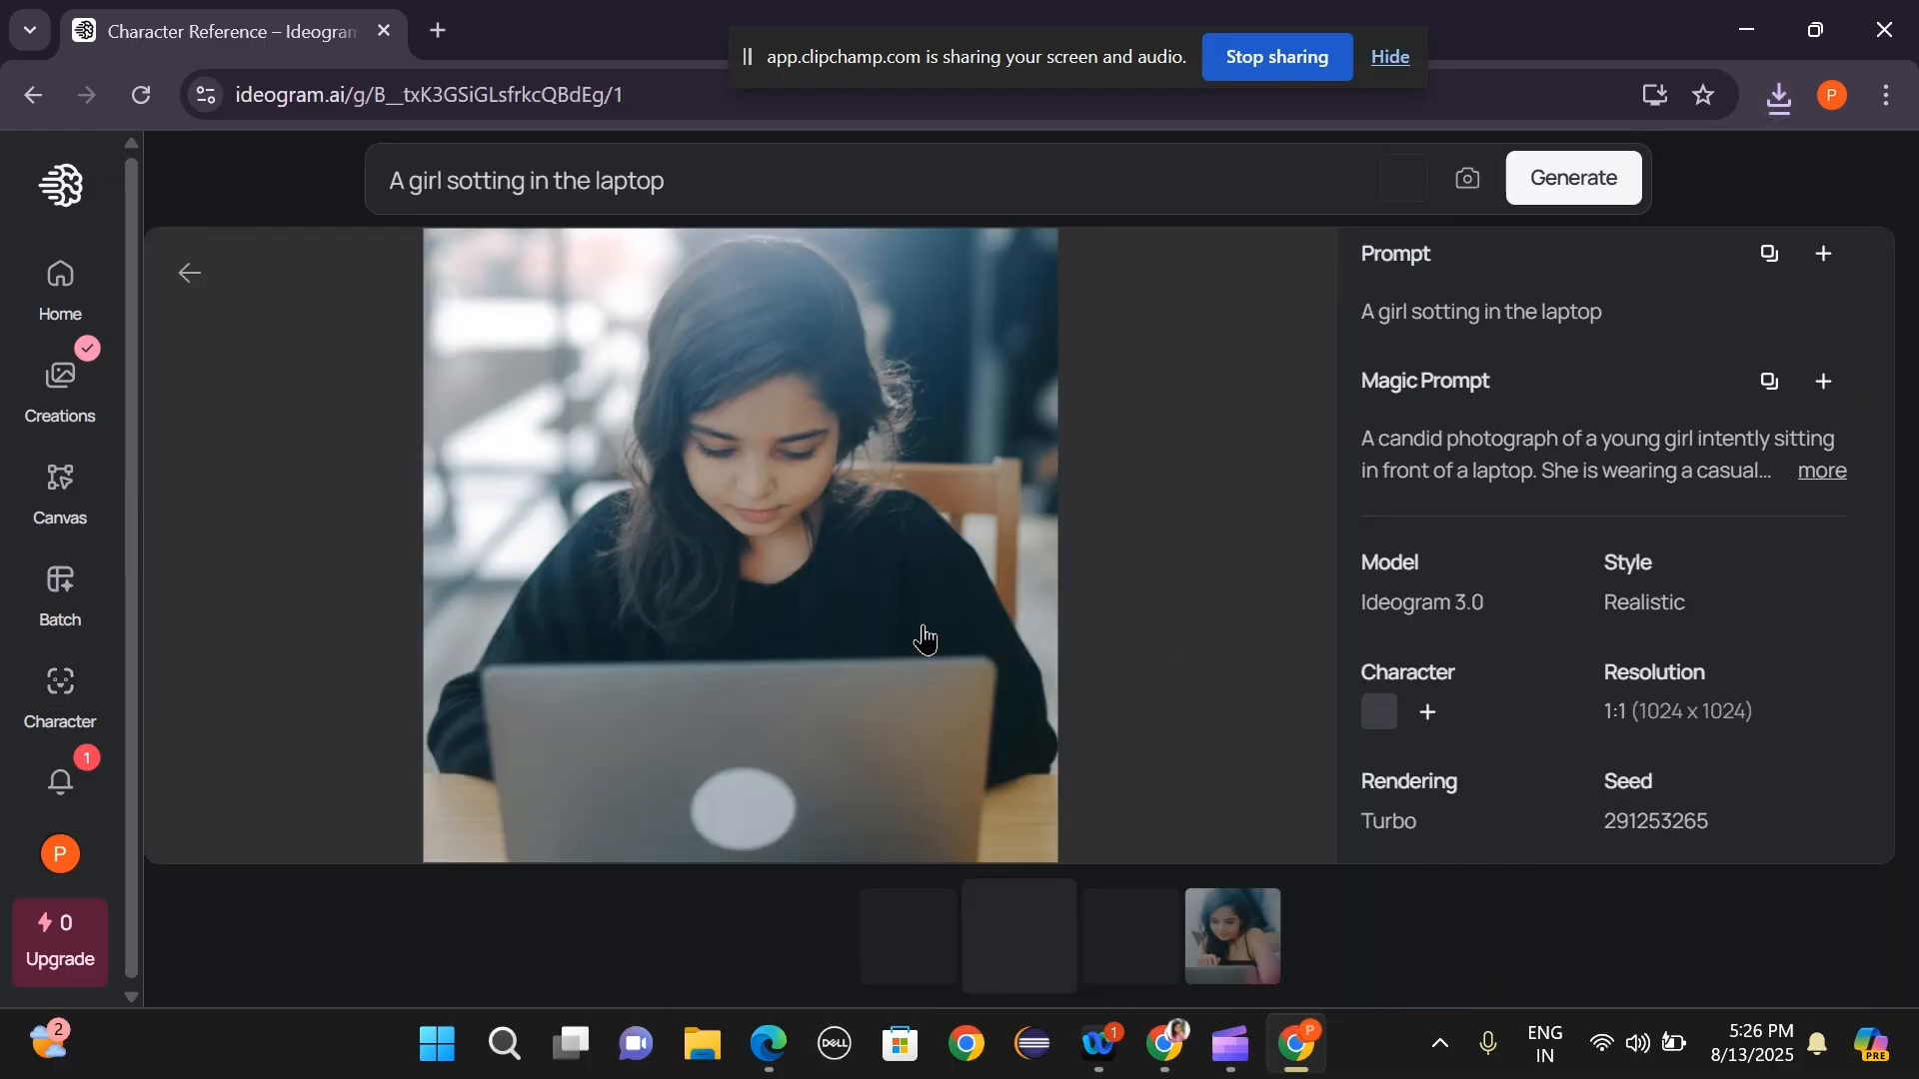
{"action": "key", "text": "Right"}
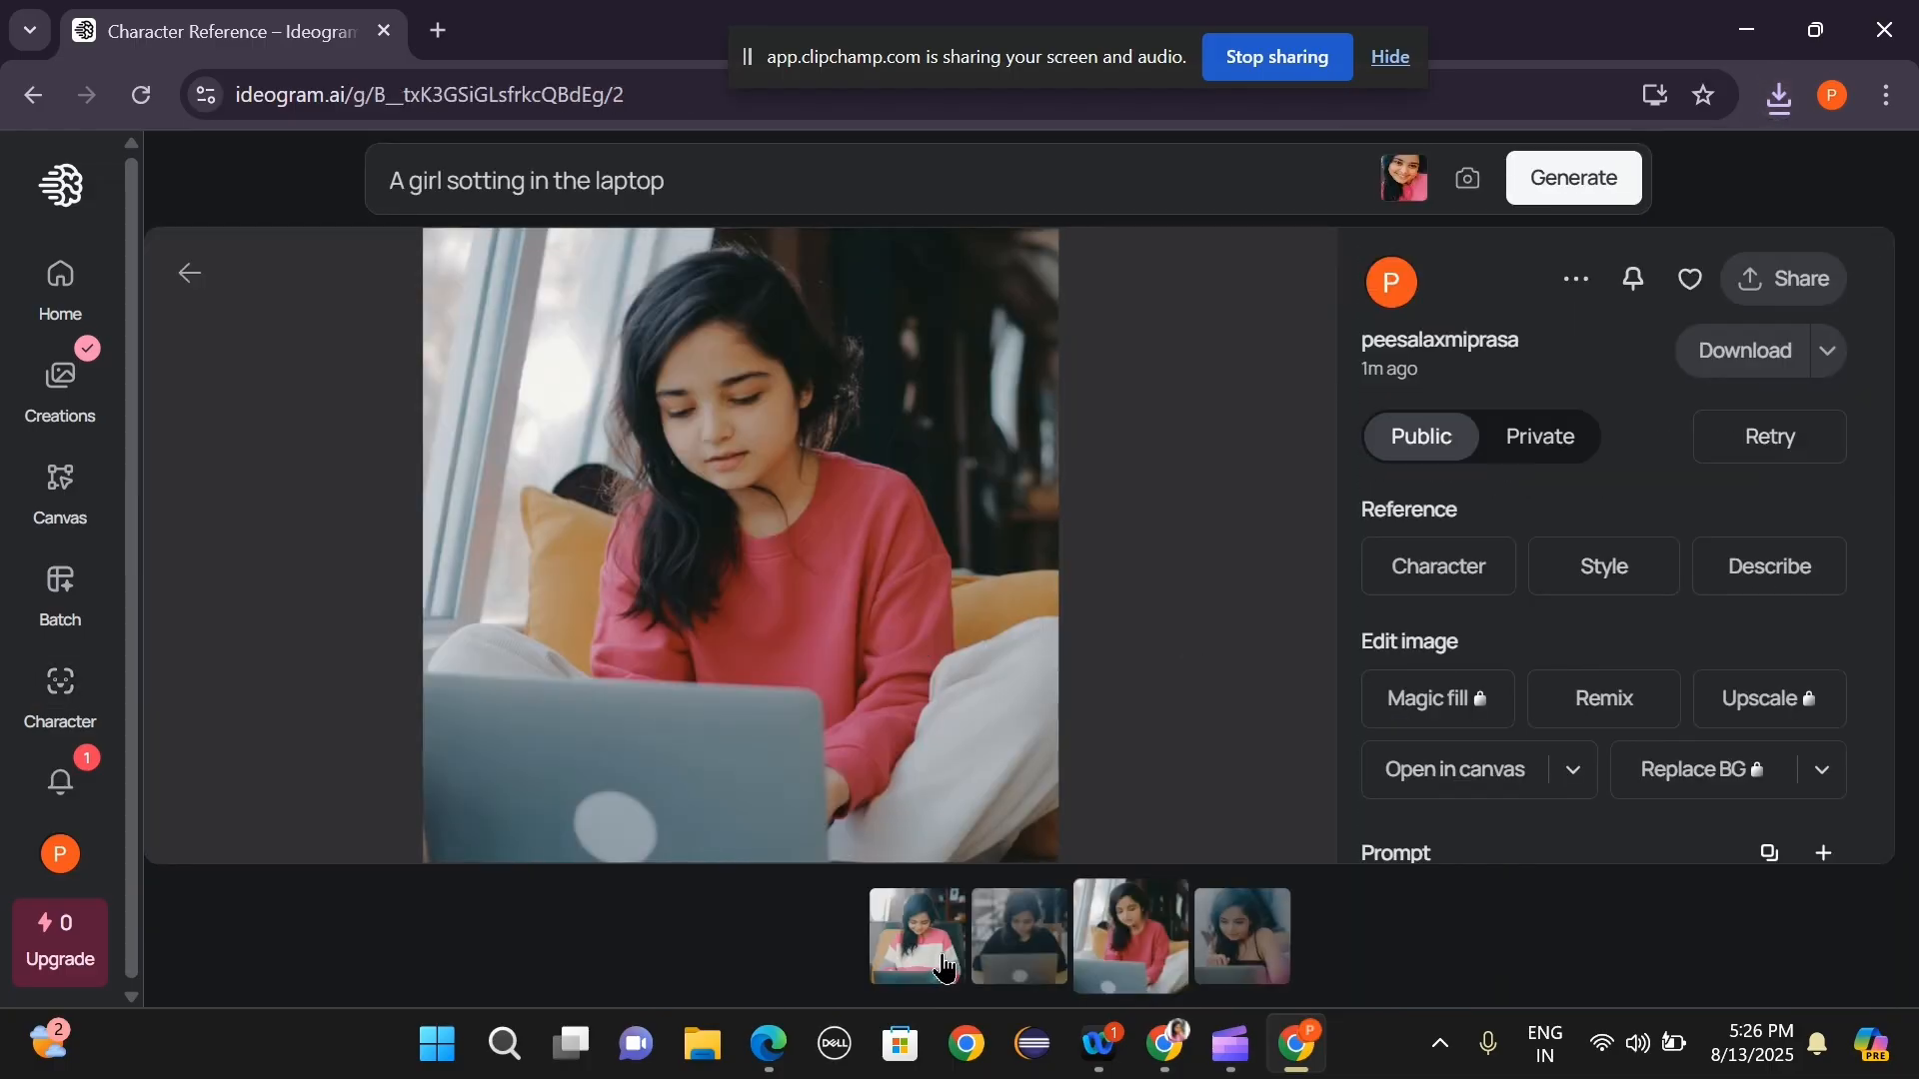
{"action": "left_click", "coordinate": [1040, 955]}
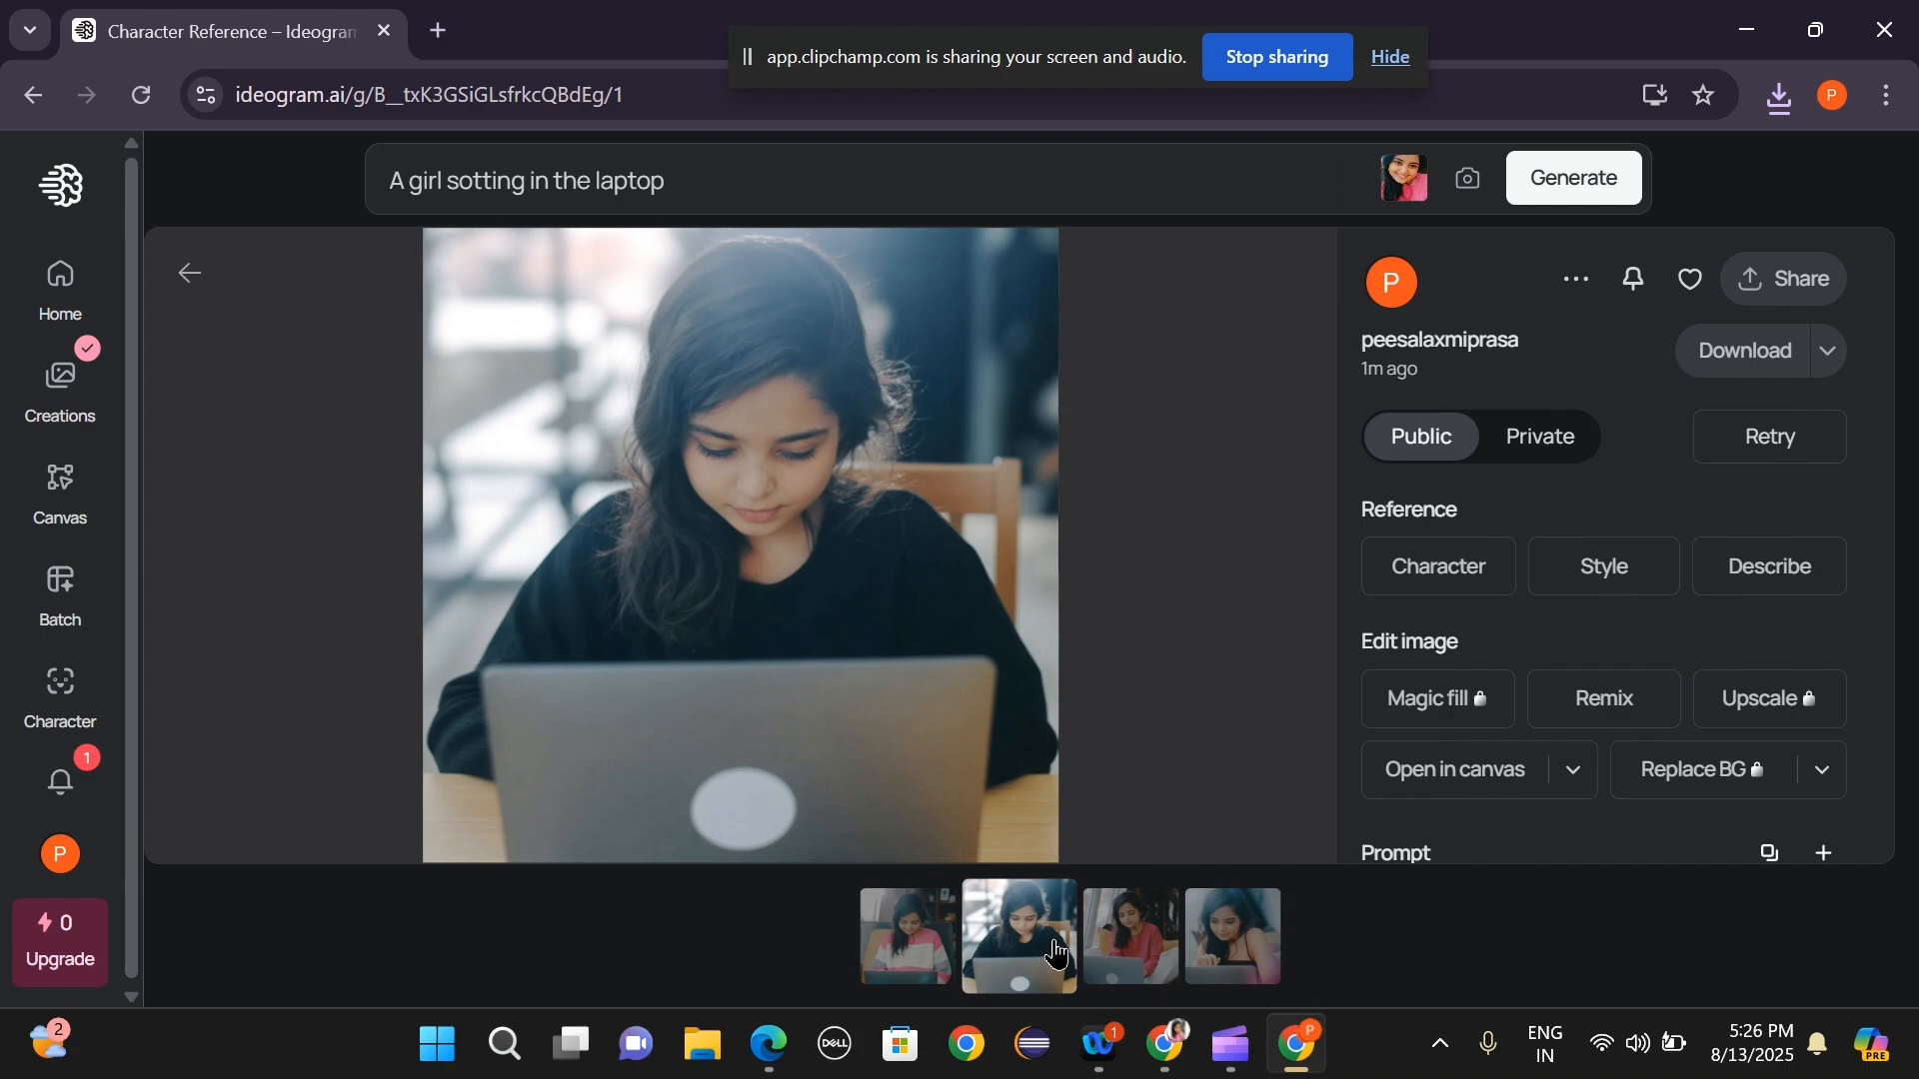
{"action": "left_click", "coordinate": [1137, 949]}
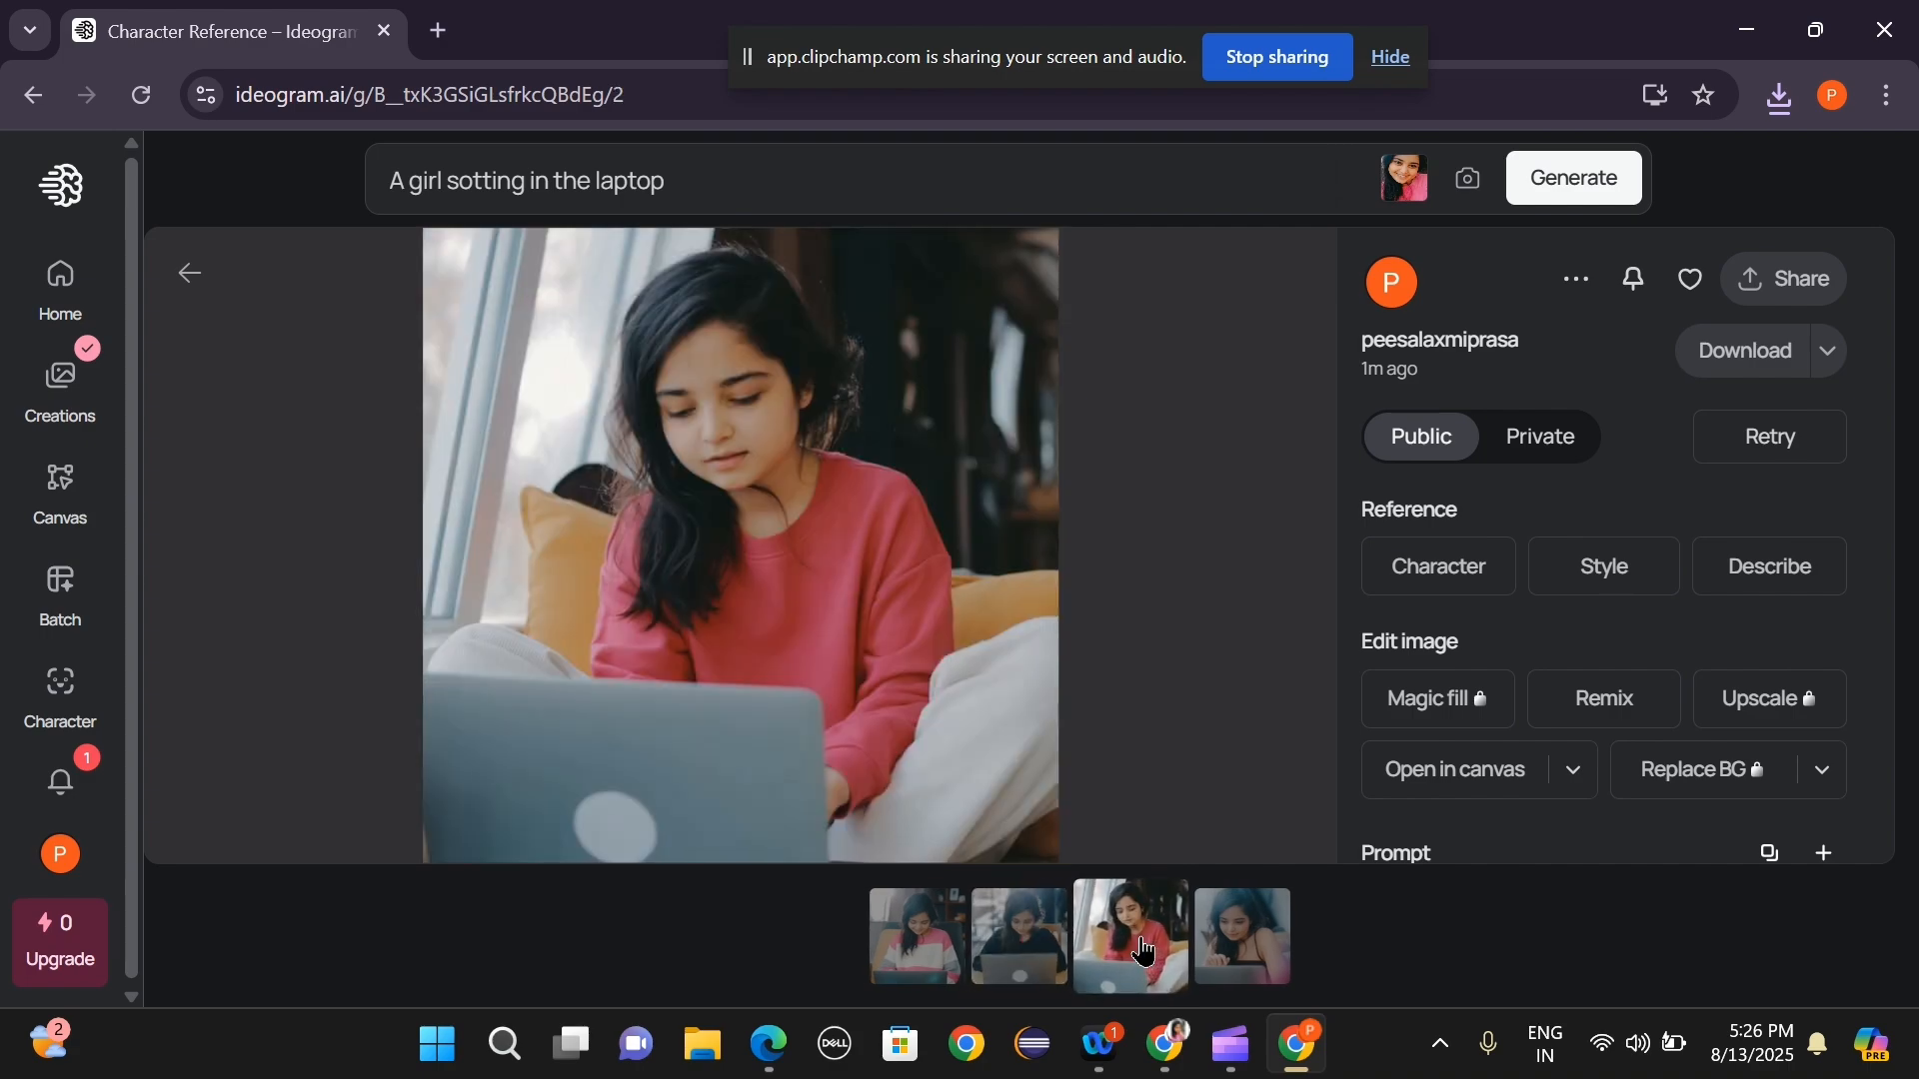
{"action": "left_click", "coordinate": [1239, 957]}
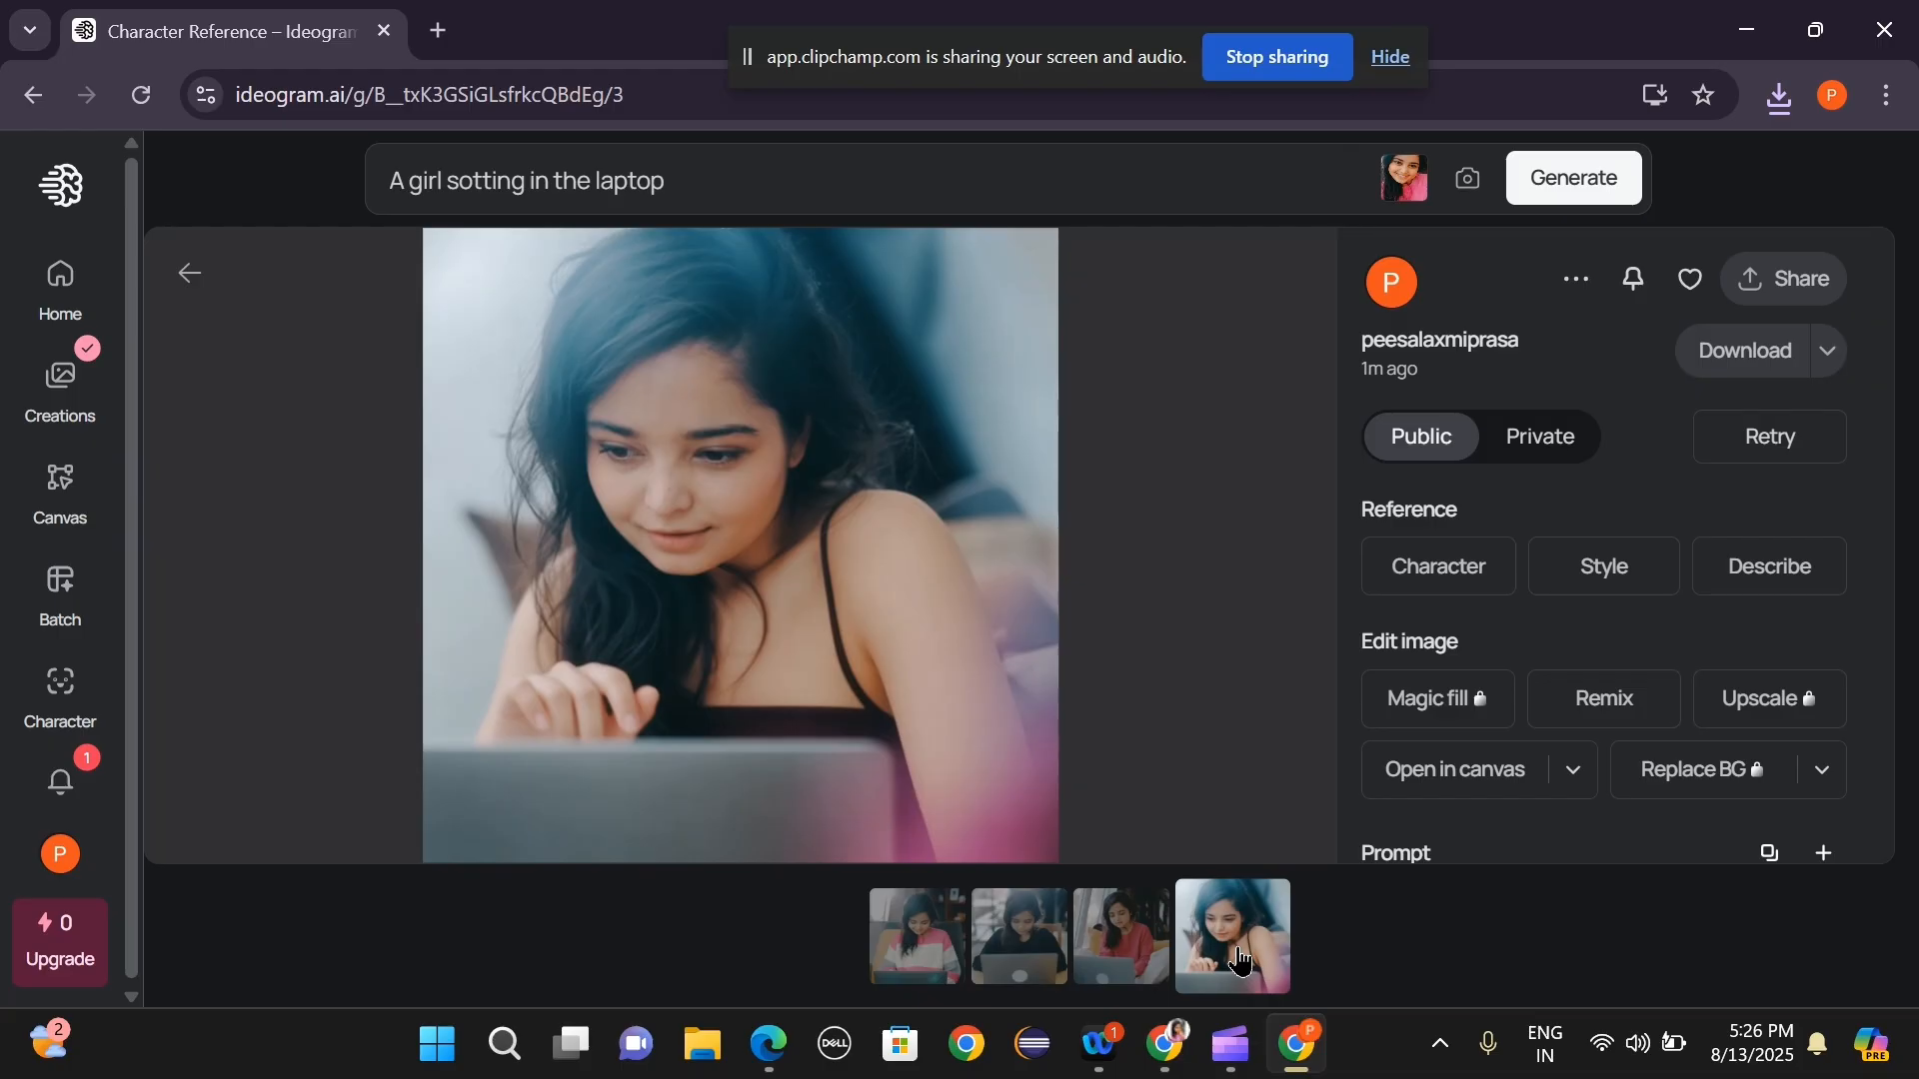
Go back to the image of the girl in the plain pink sweatshirt and copy it to the clipboard.
{"action": "key", "text": "Left"}
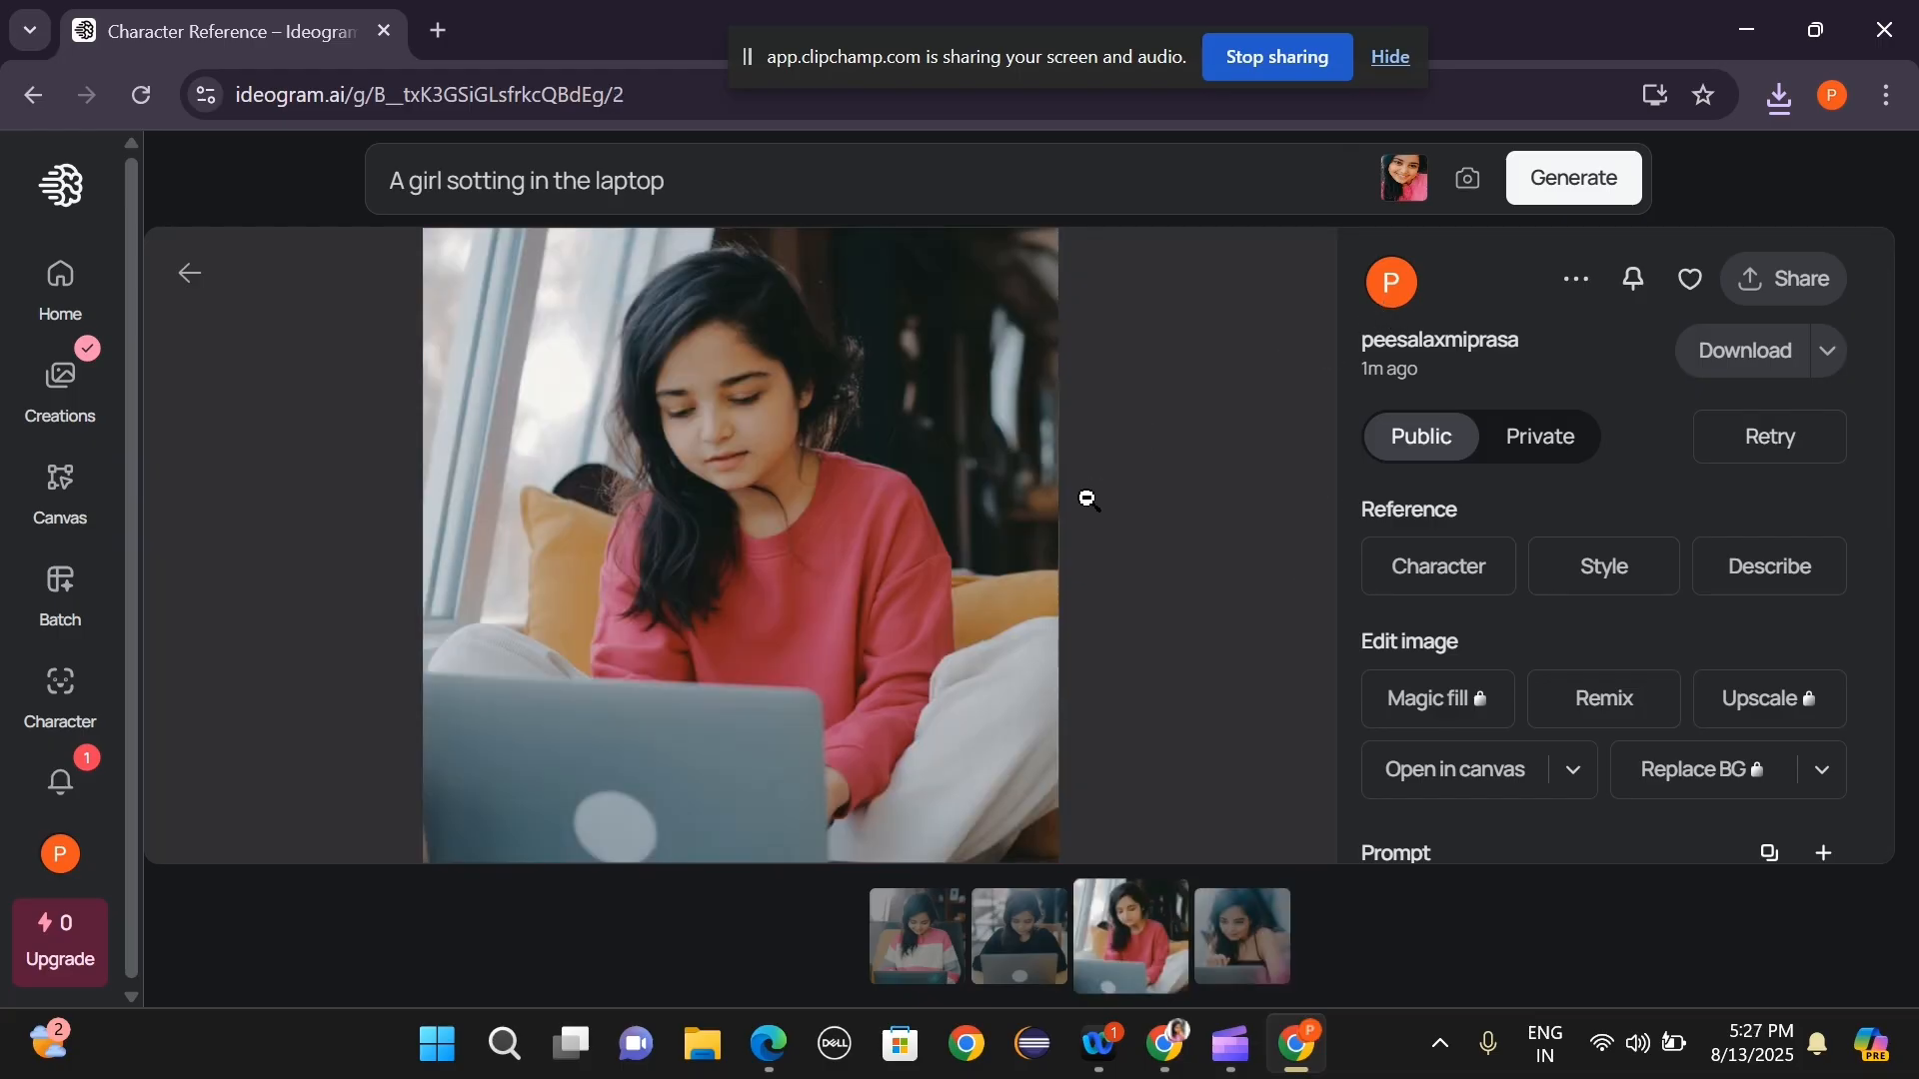
{"action": "right_click", "coordinate": [962, 494]}
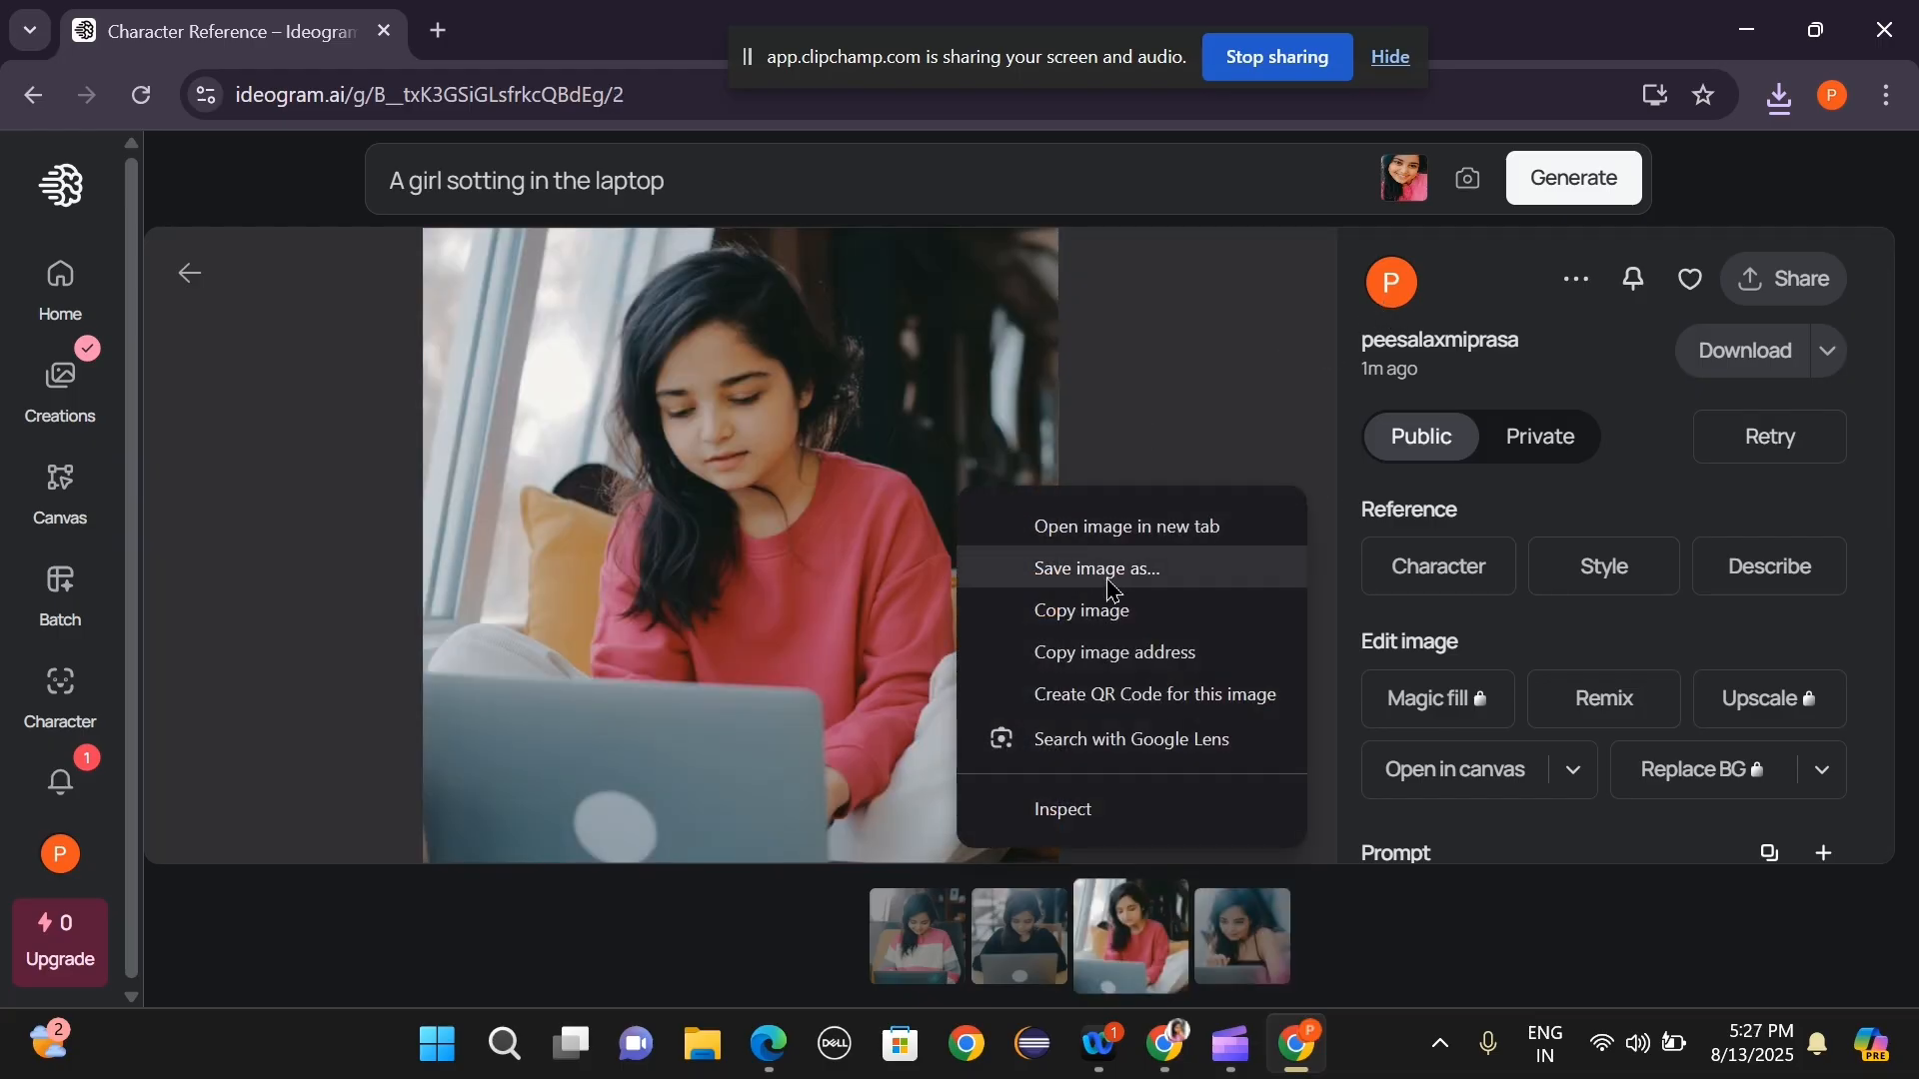
{"action": "left_click", "coordinate": [1100, 625]}
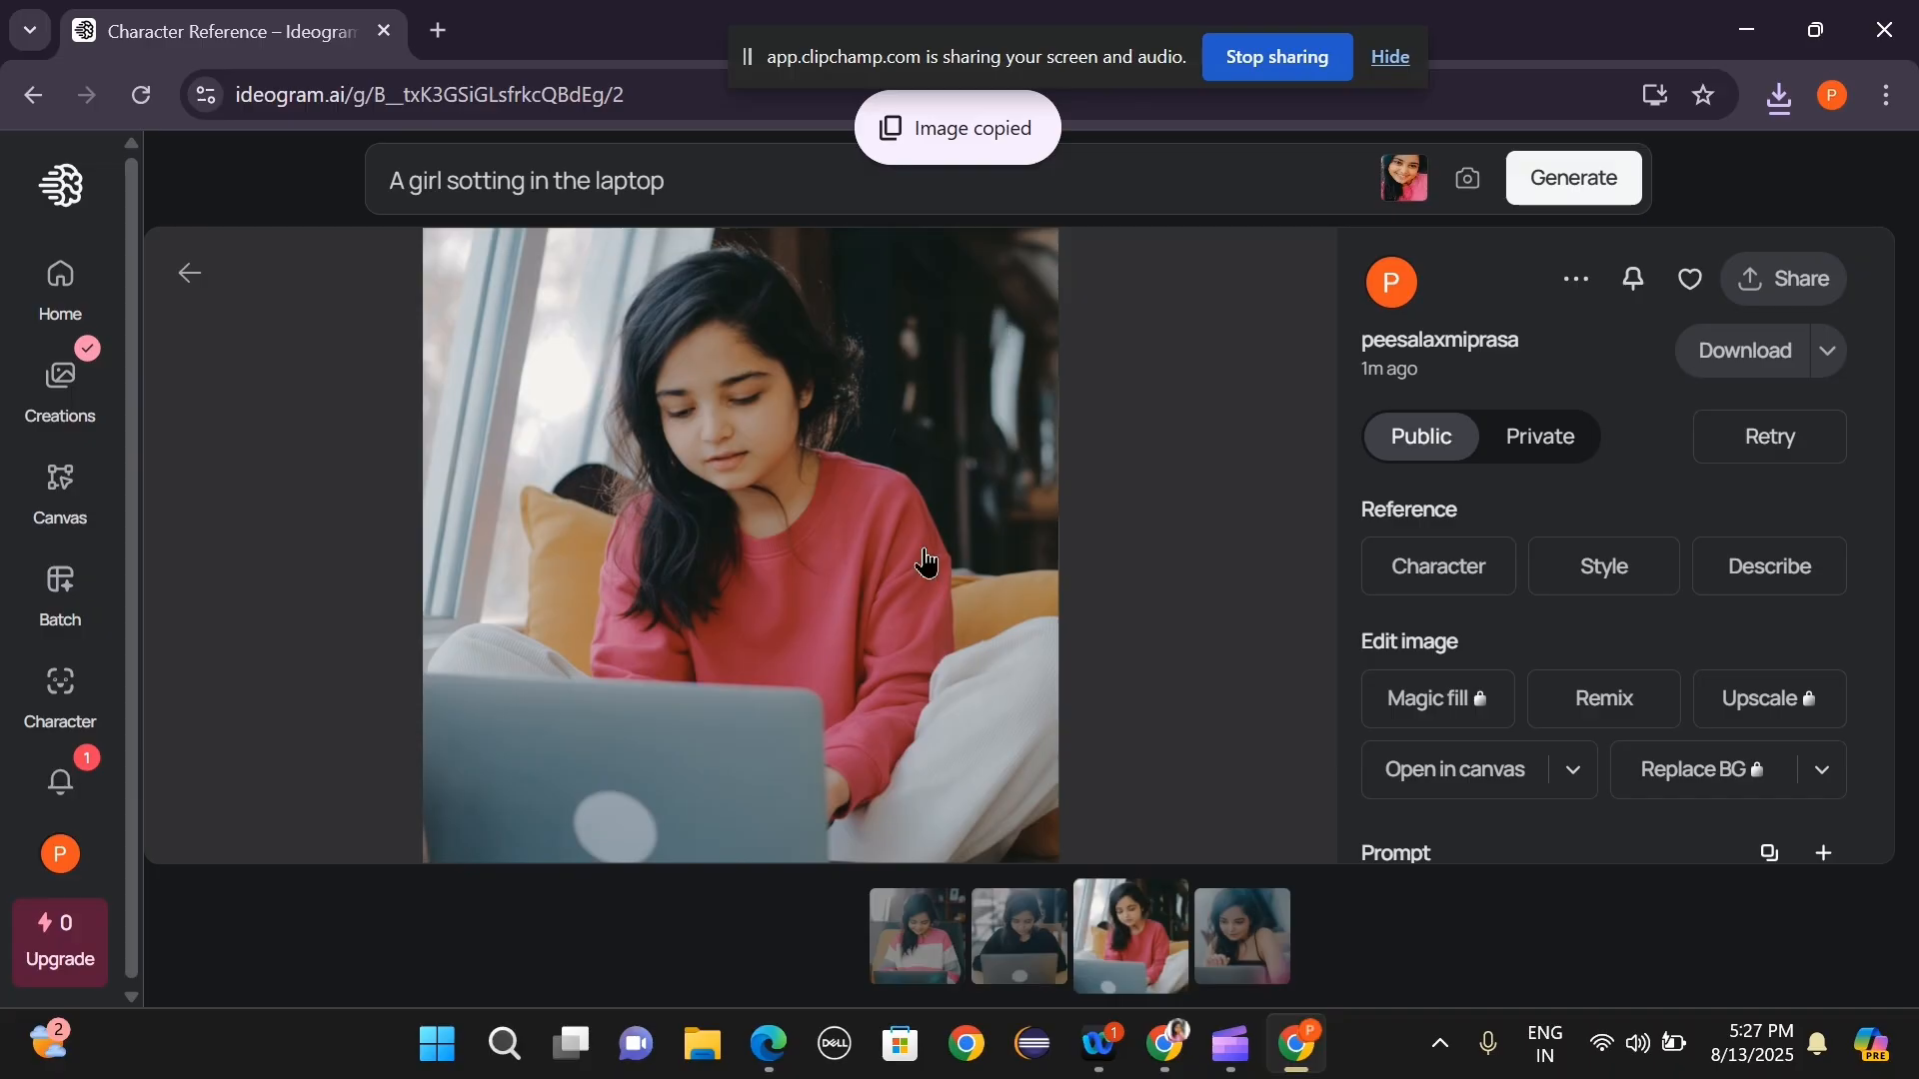
View the fourth and first generated images, return to the character page, and dismiss the first-character dialog.
{"action": "left_click", "coordinate": [1216, 945]}
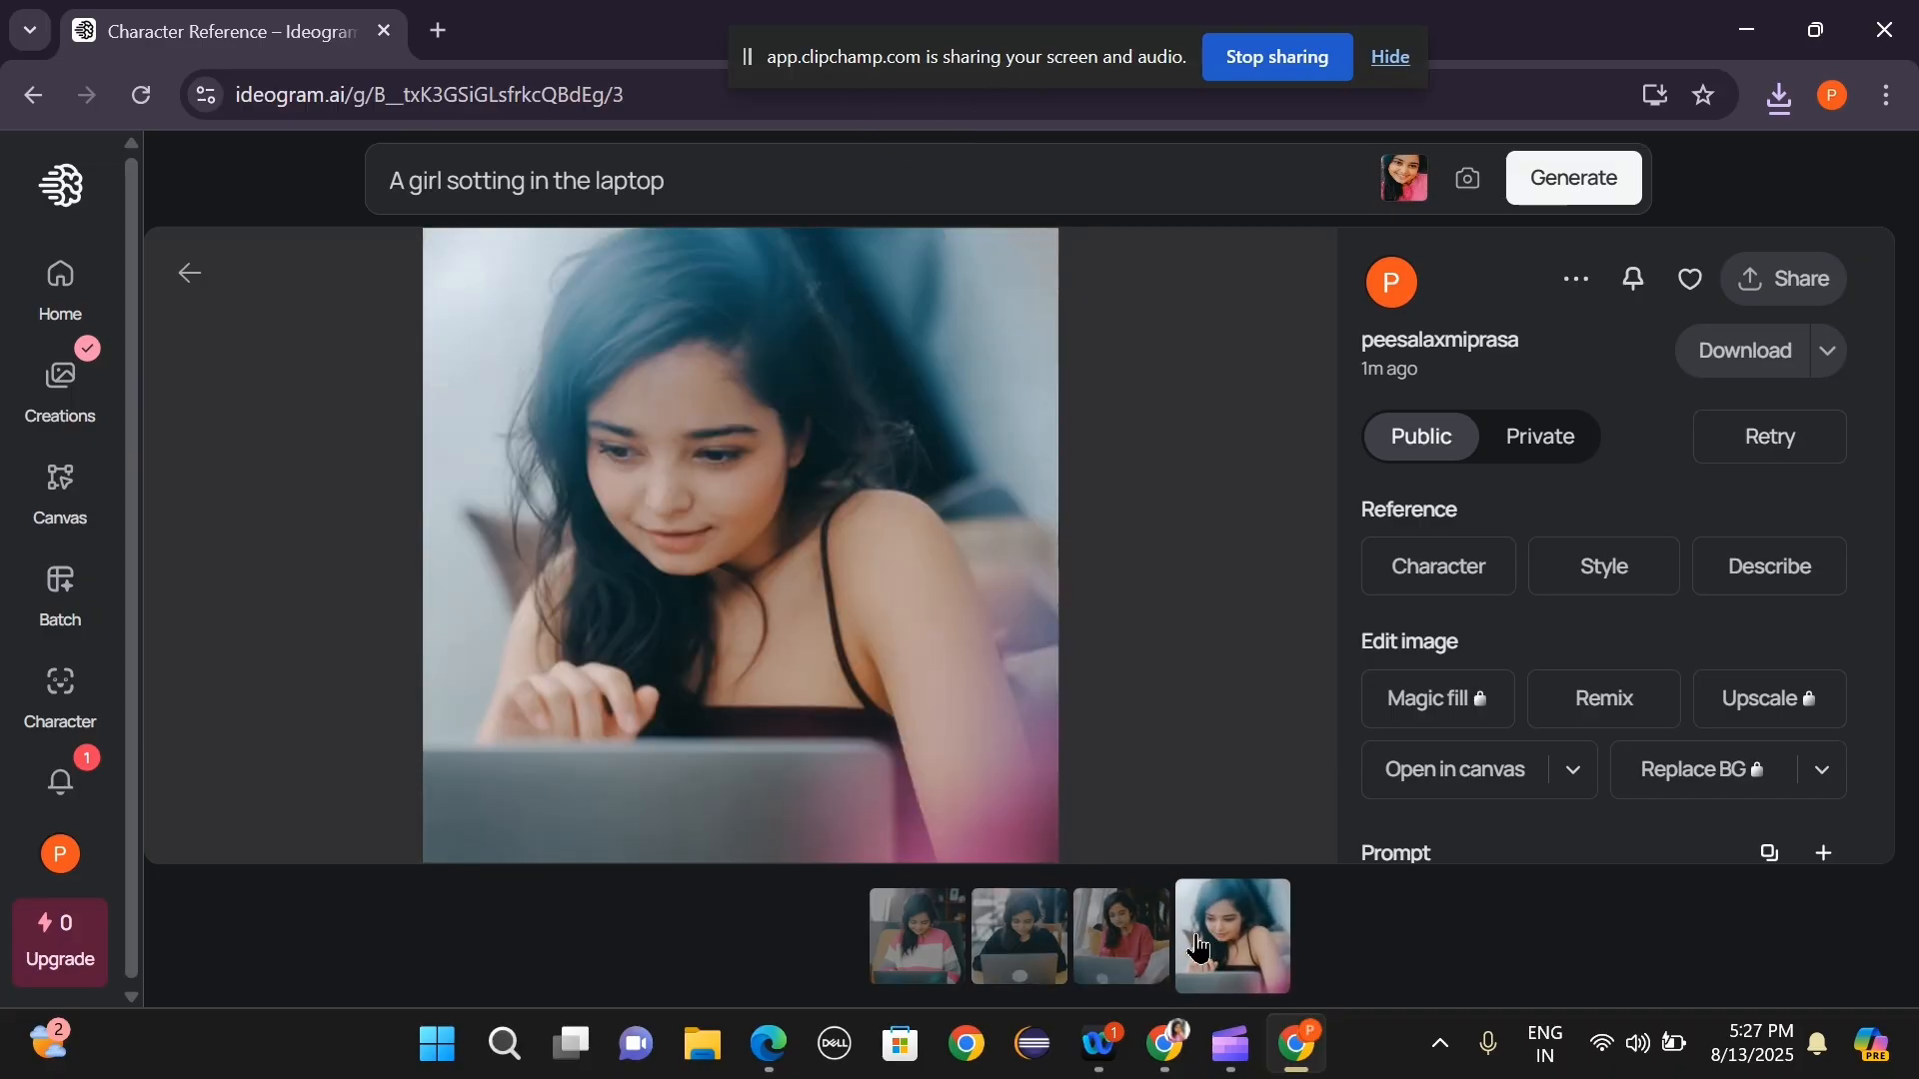
{"action": "left_click", "coordinate": [928, 925]}
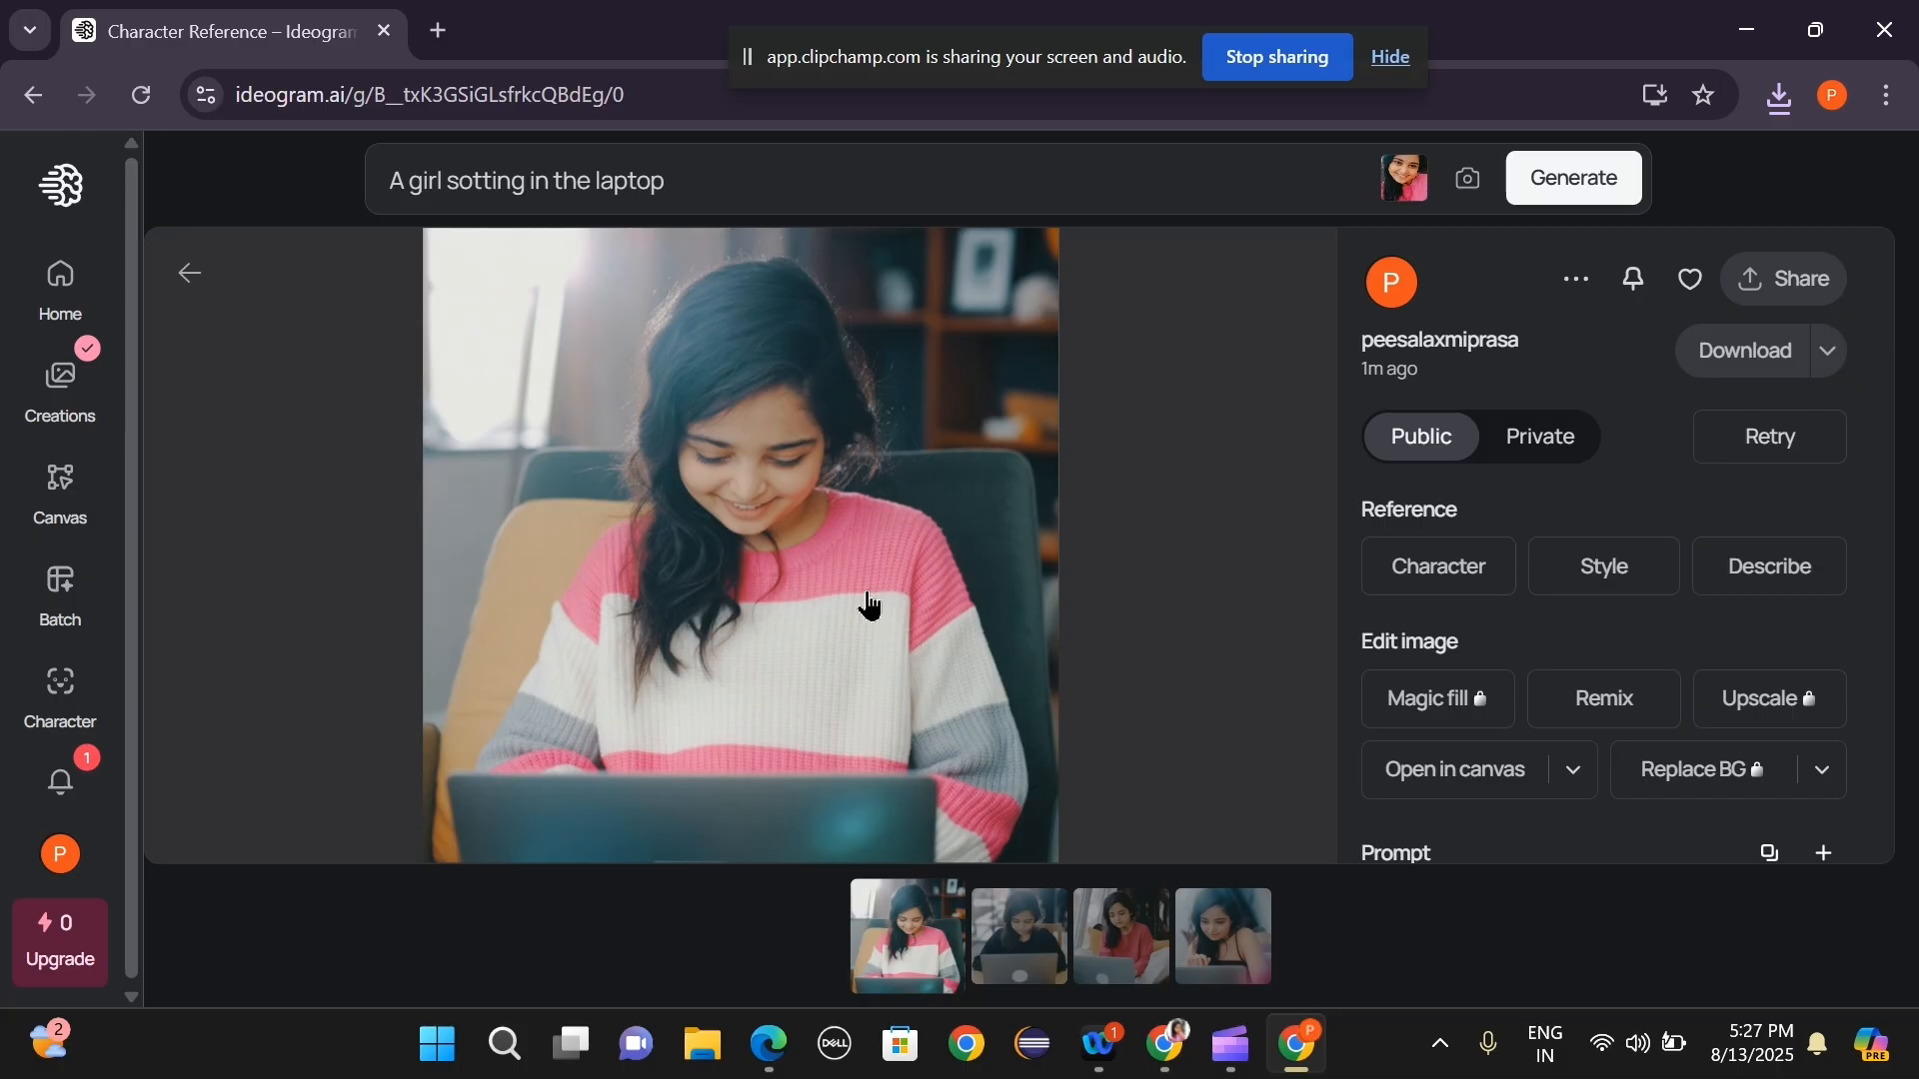
{"action": "left_click", "coordinate": [1190, 386]}
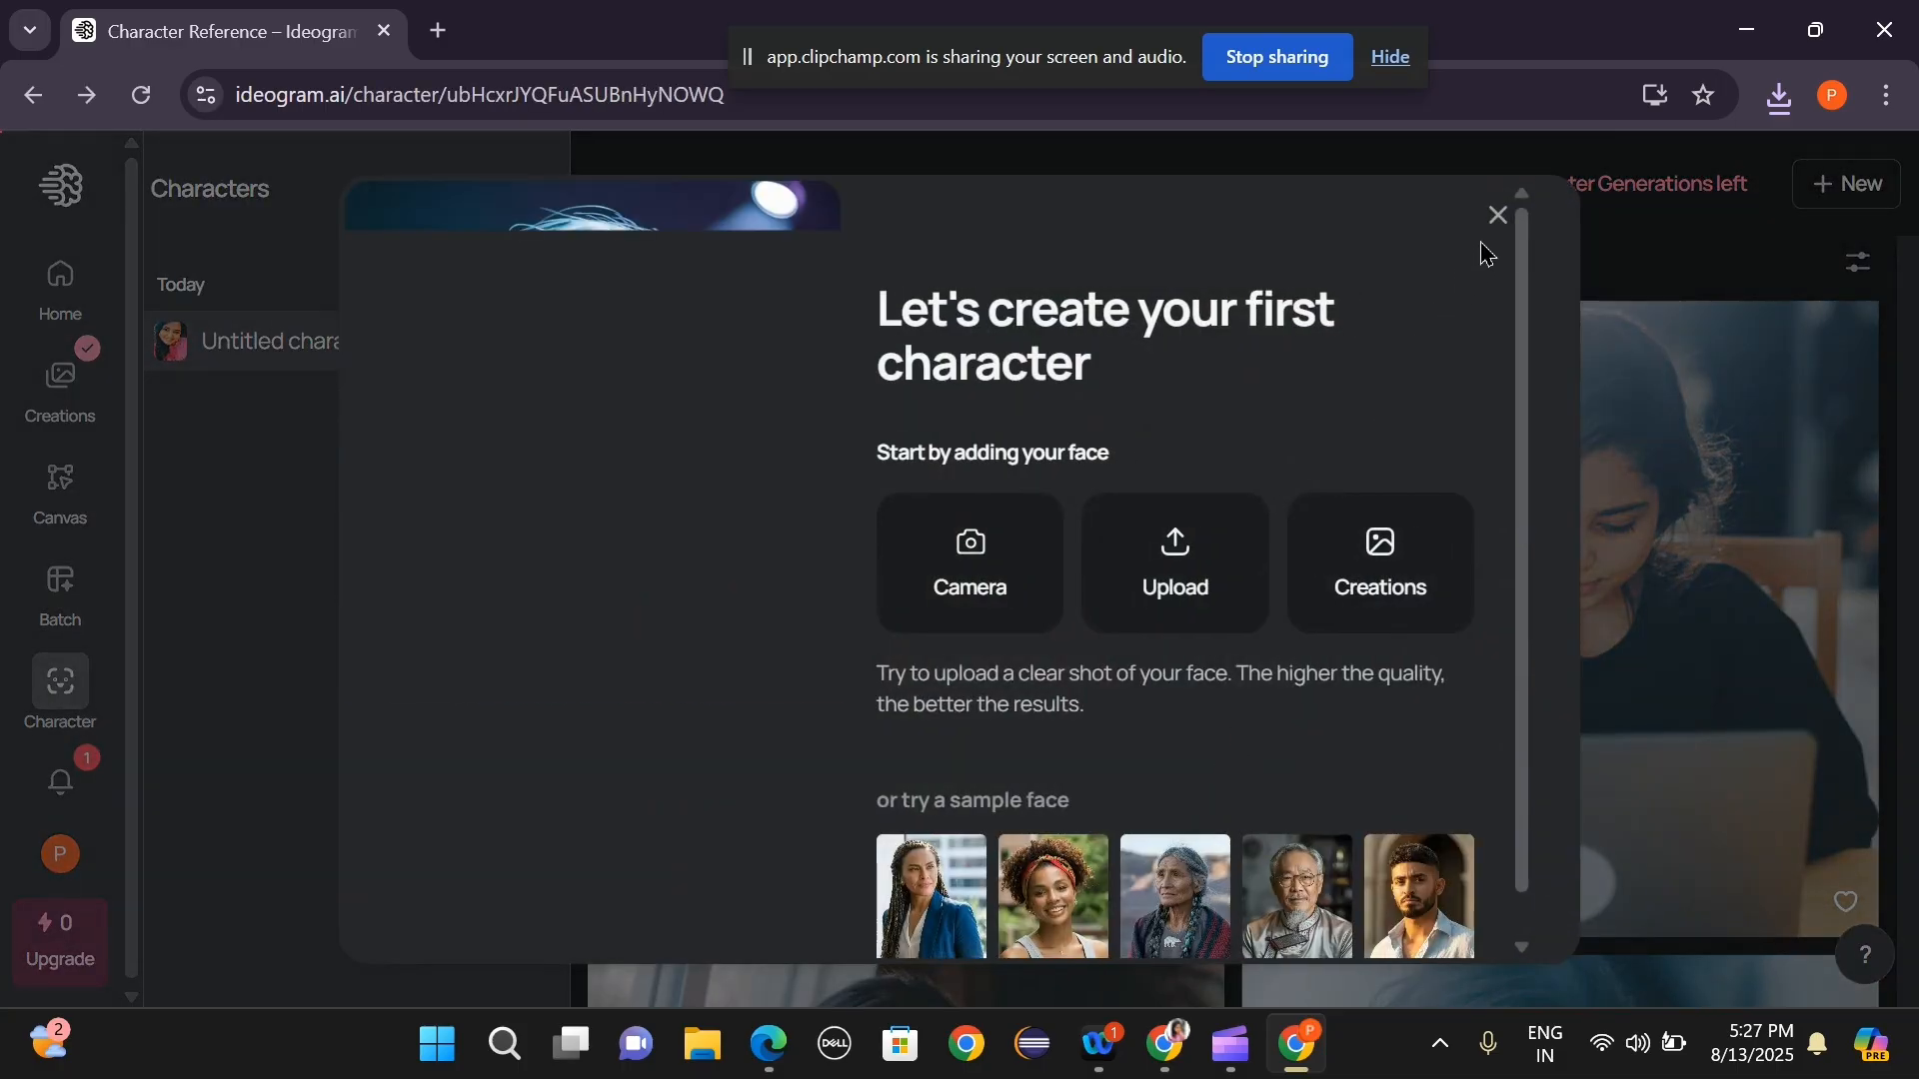
{"action": "left_click", "coordinate": [1497, 215]}
Download the generated image of the girl in the striped pink and white sweater.
{"action": "scroll", "coordinate": [1269, 630], "scroll_direction": "down", "scroll_amount": 5}
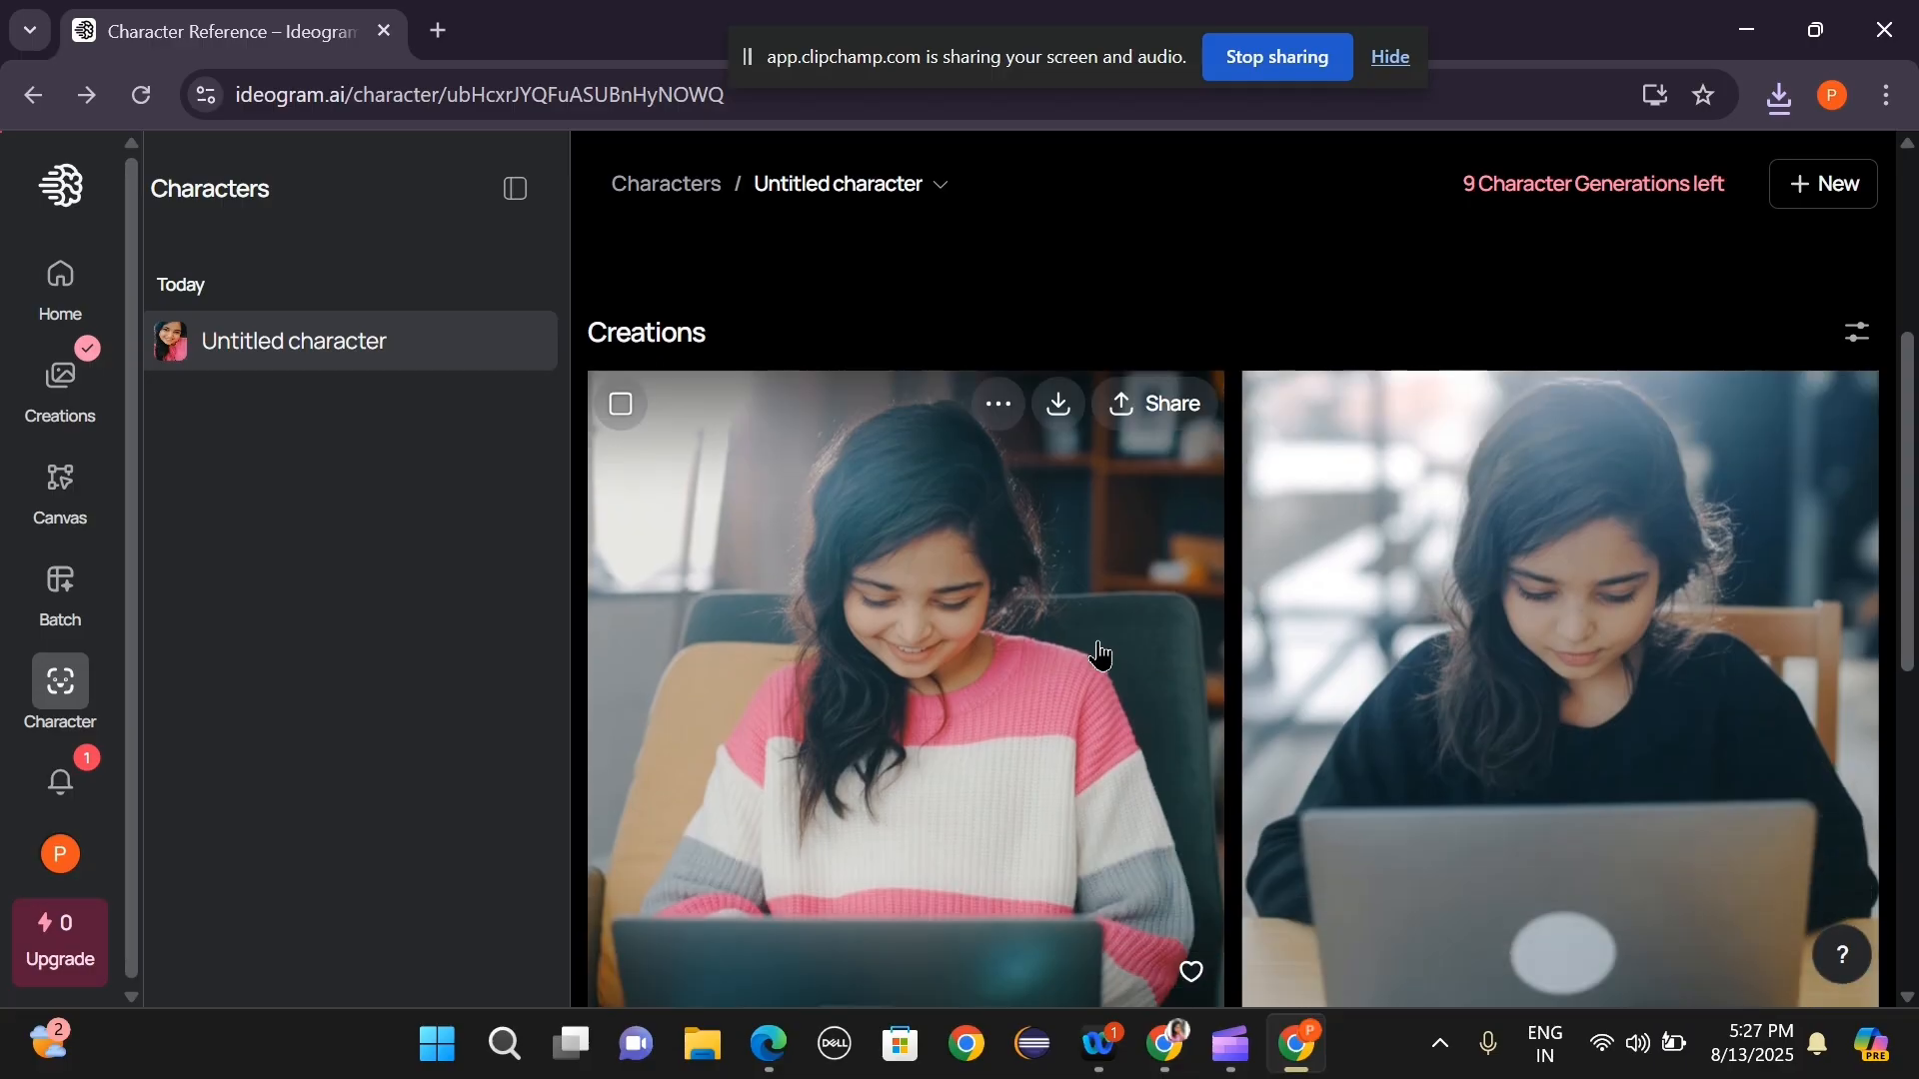
{"action": "left_click", "coordinate": [1059, 404]}
{"action": "scroll", "coordinate": [1250, 697], "scroll_direction": "down", "scroll_amount": 5}
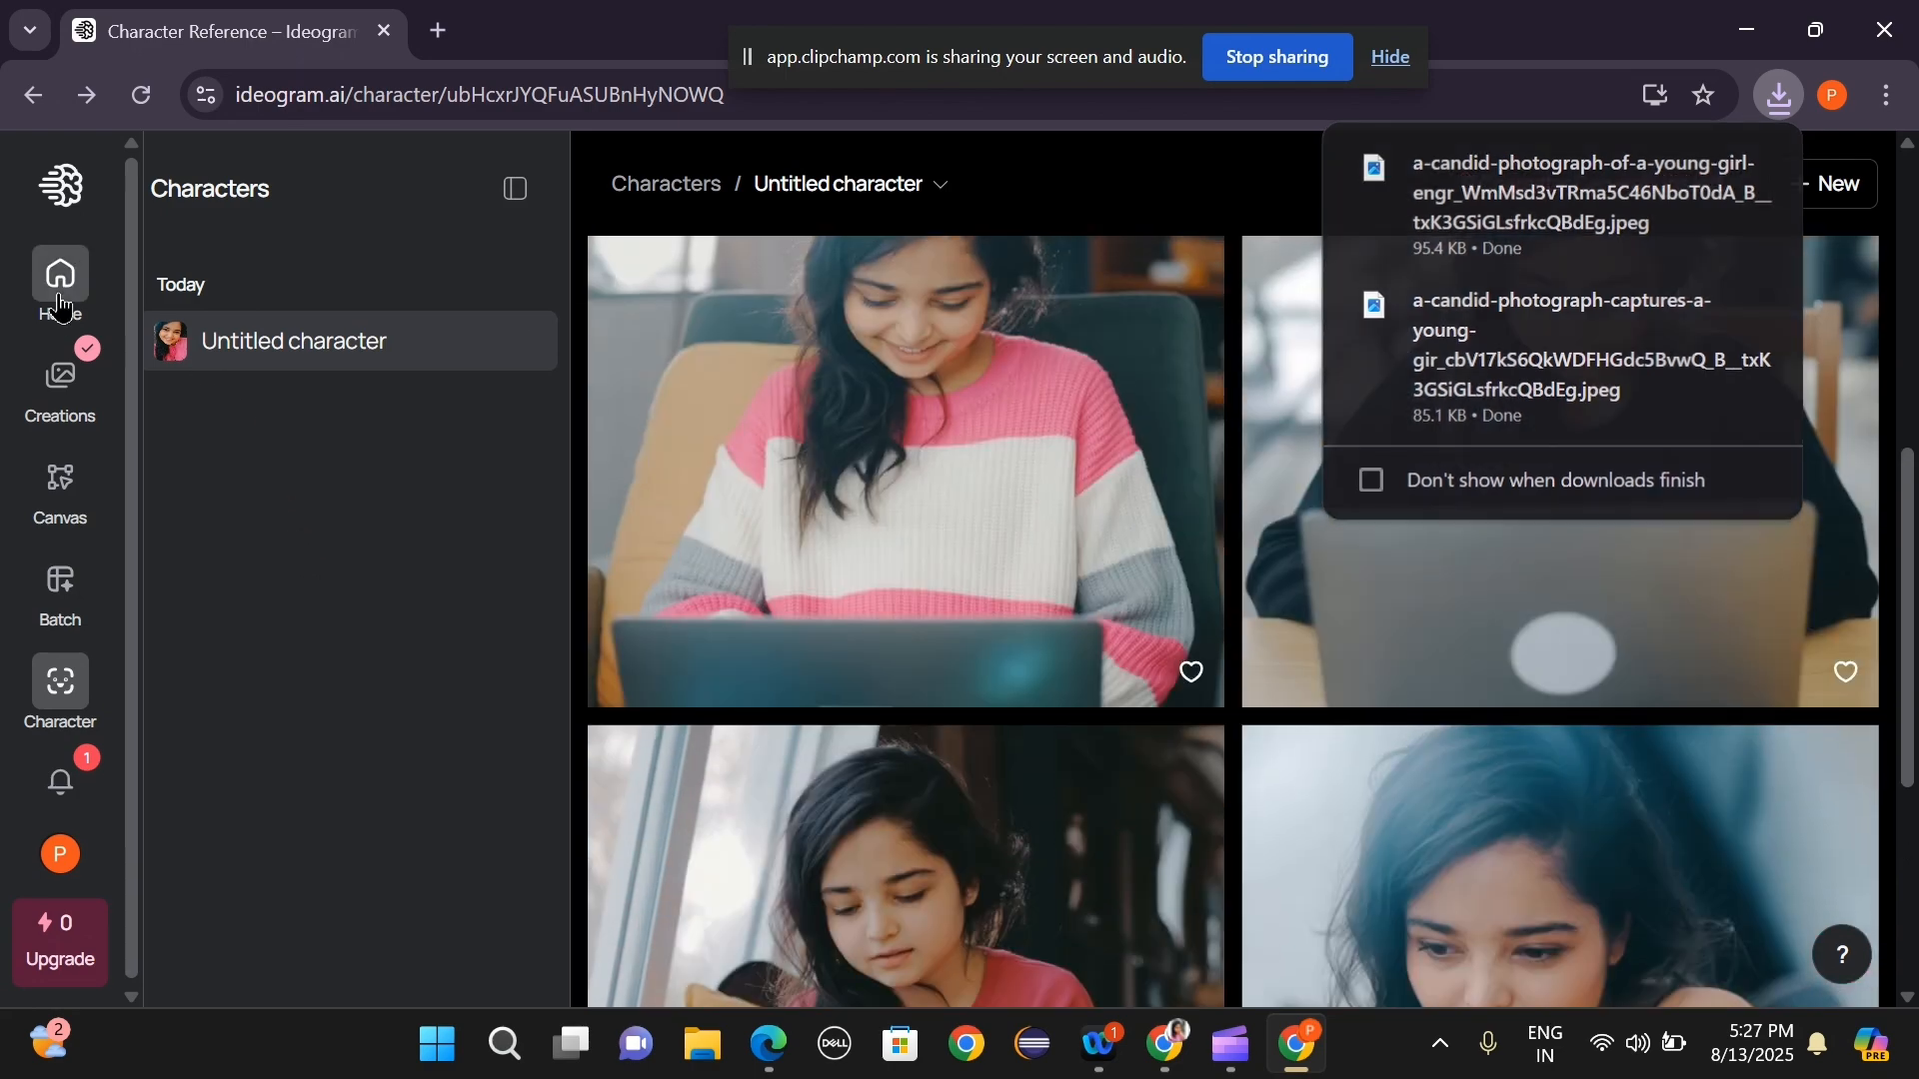
Return to the home explore gallery and dismiss the generation summary.
{"action": "left_click", "coordinate": [61, 306]}
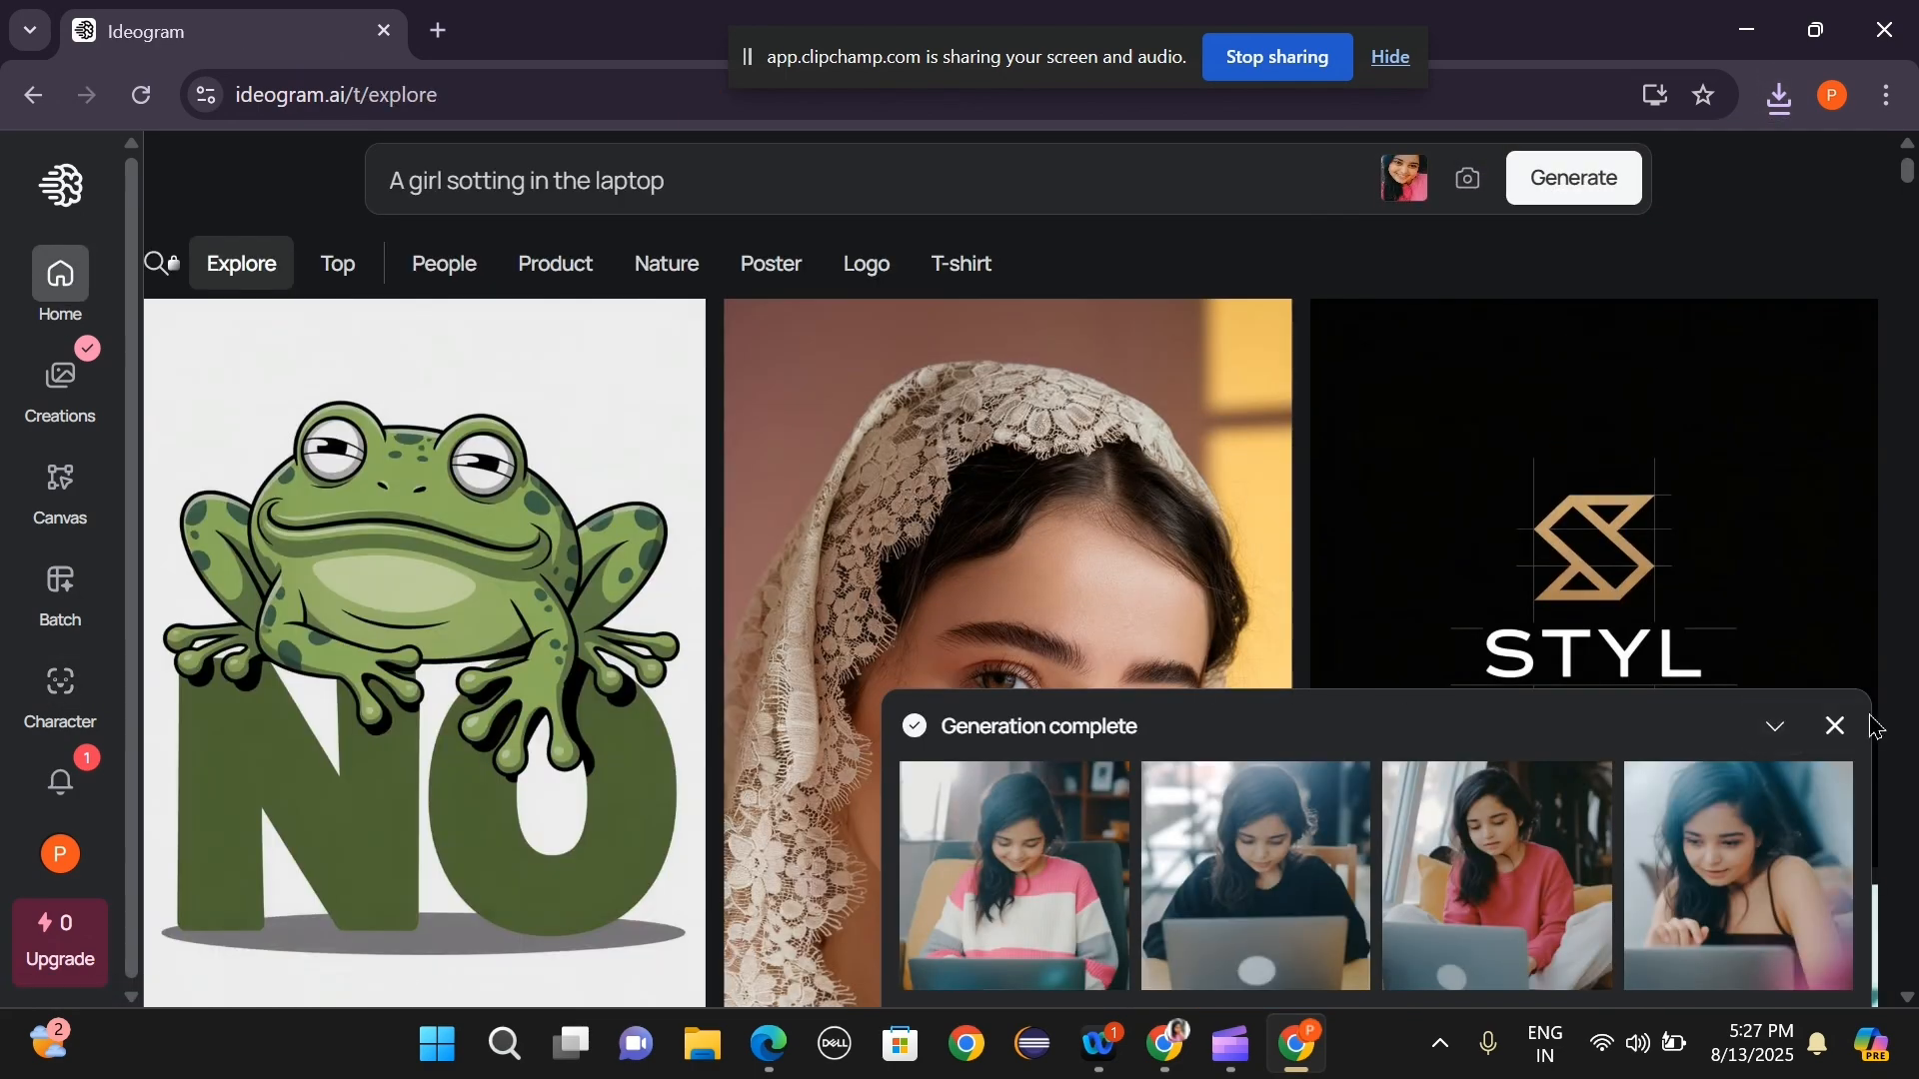
{"action": "left_click", "coordinate": [1835, 726]}
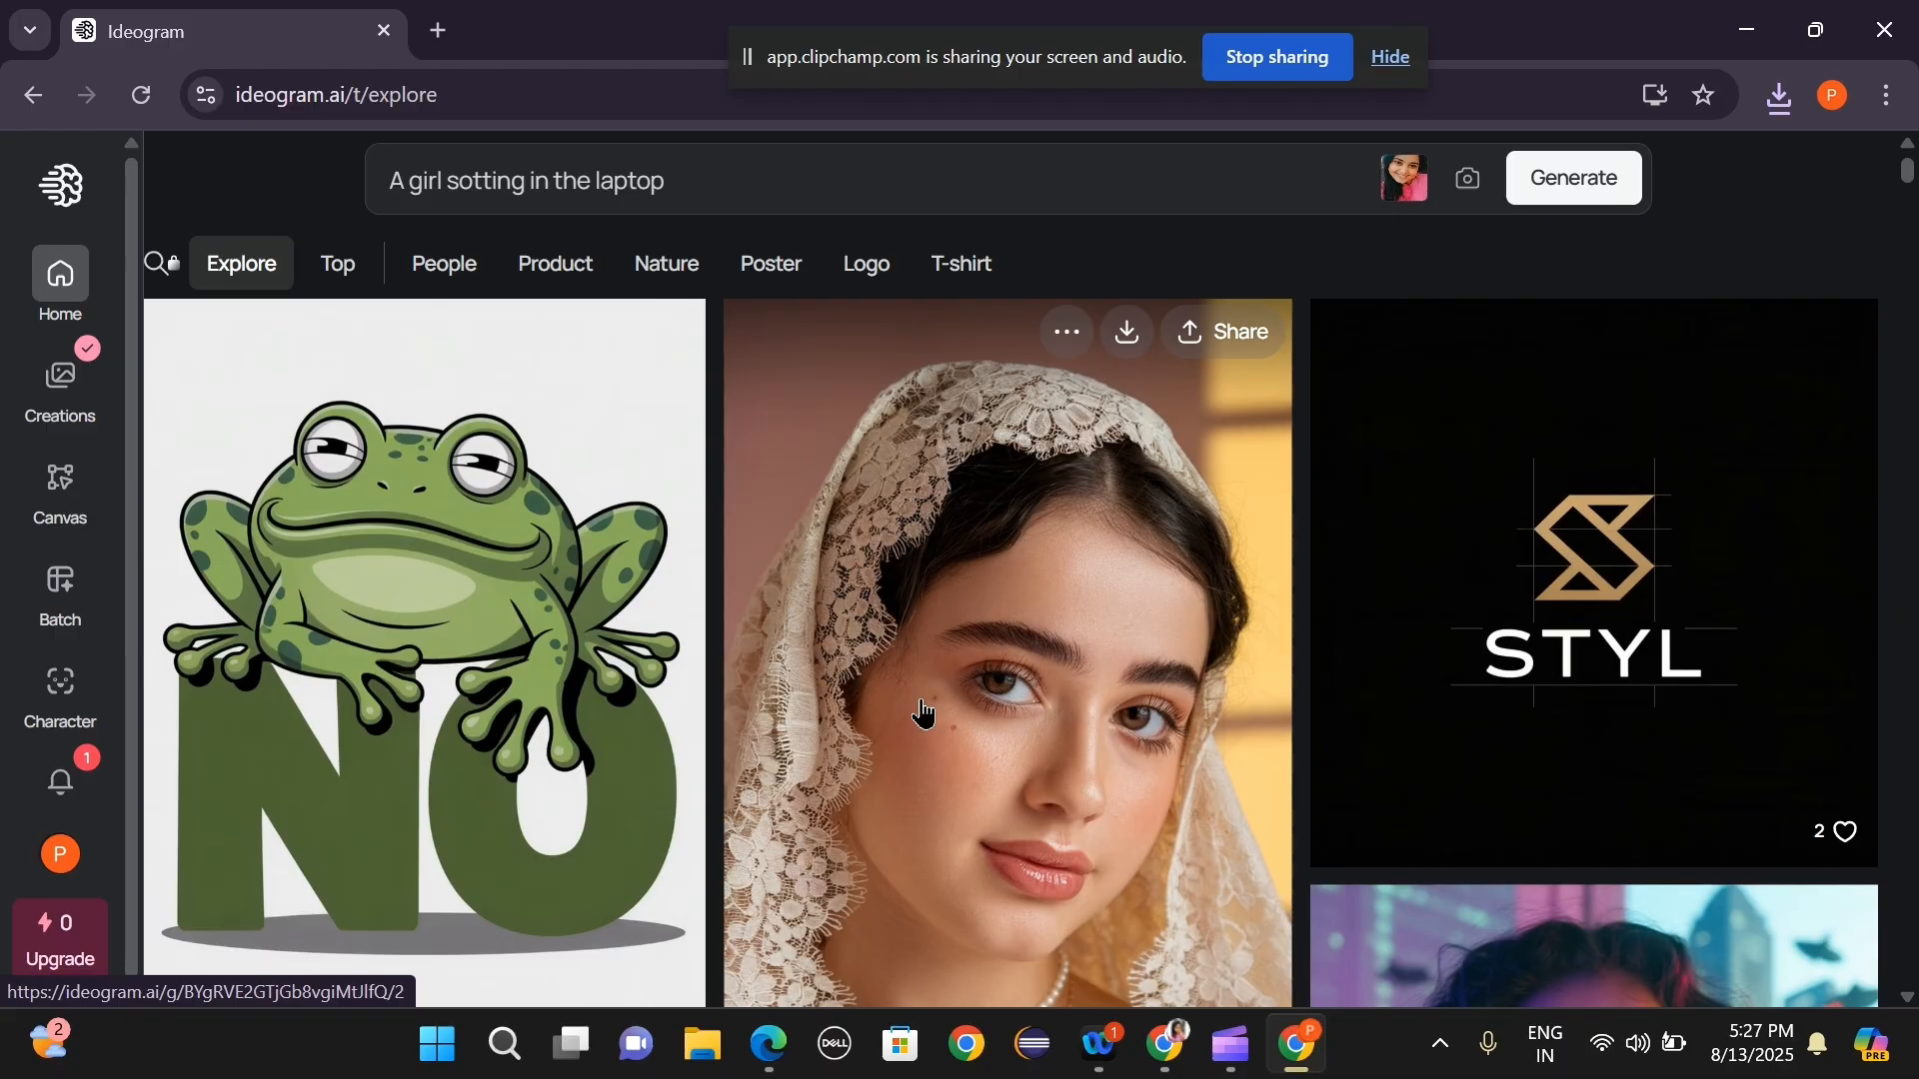